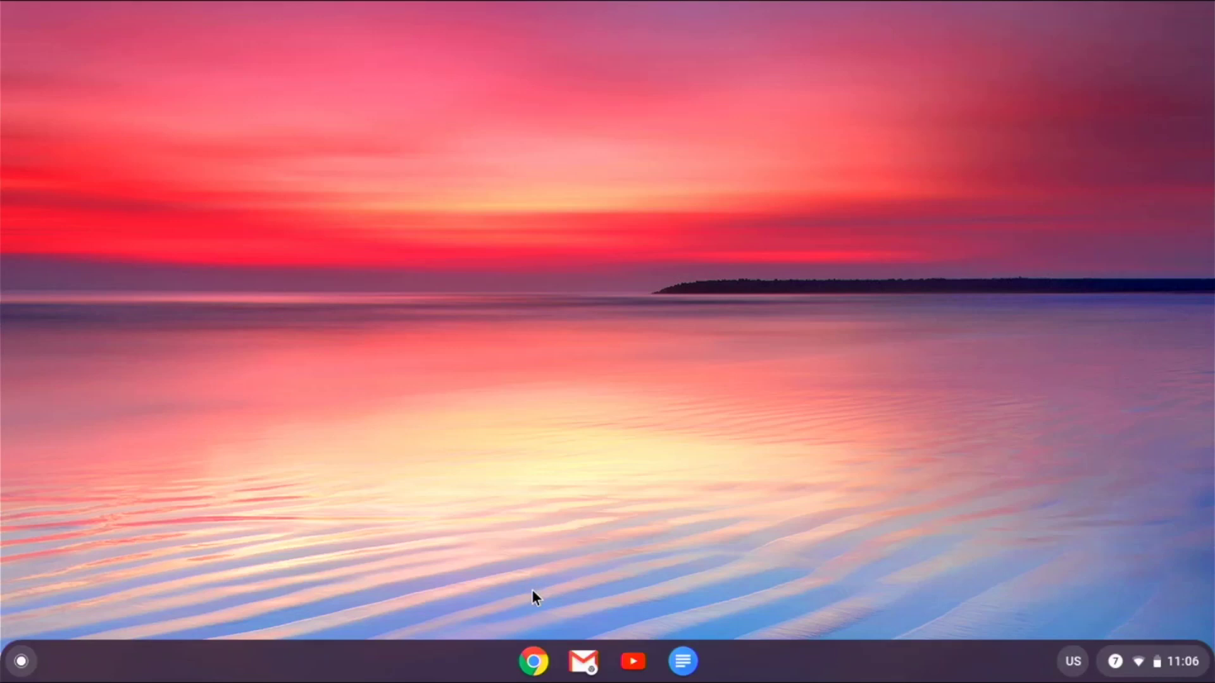
click(21, 661)
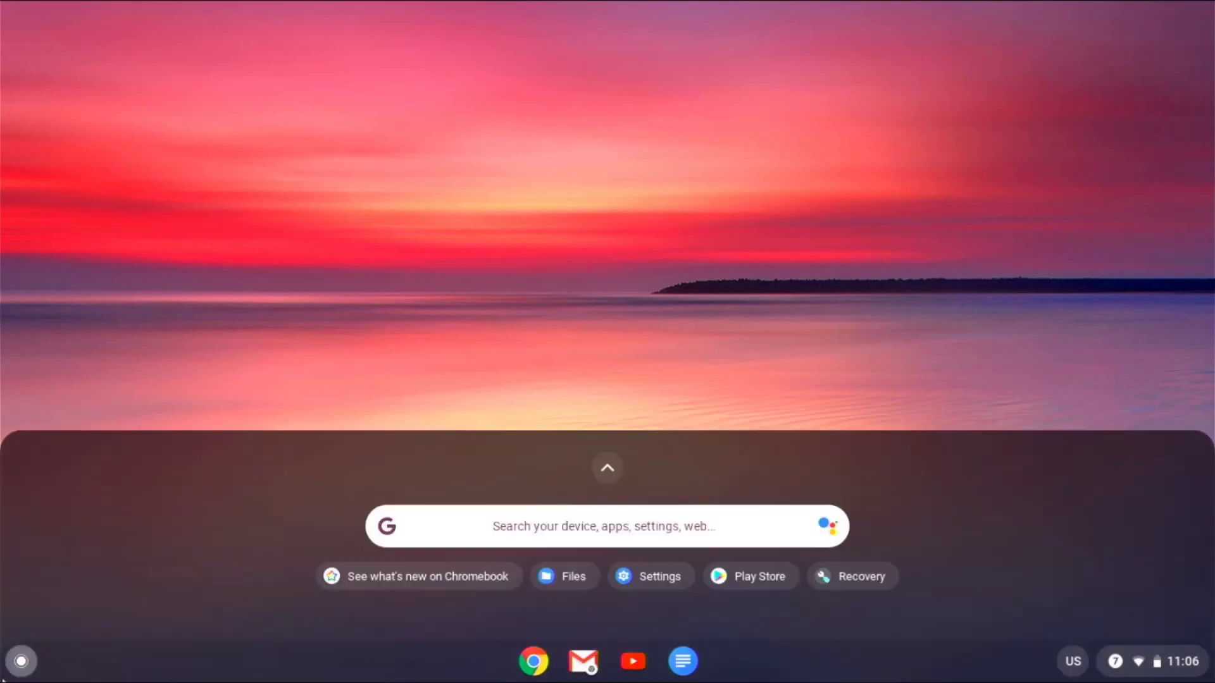
text(recovery)
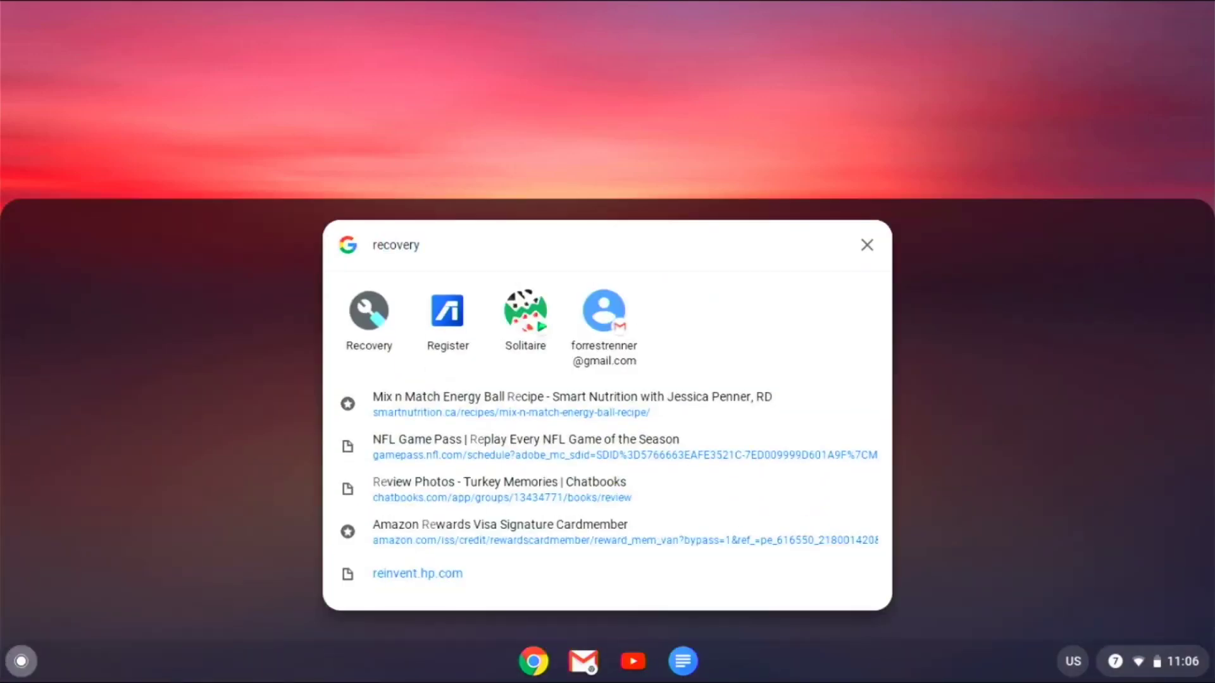
key(Return)
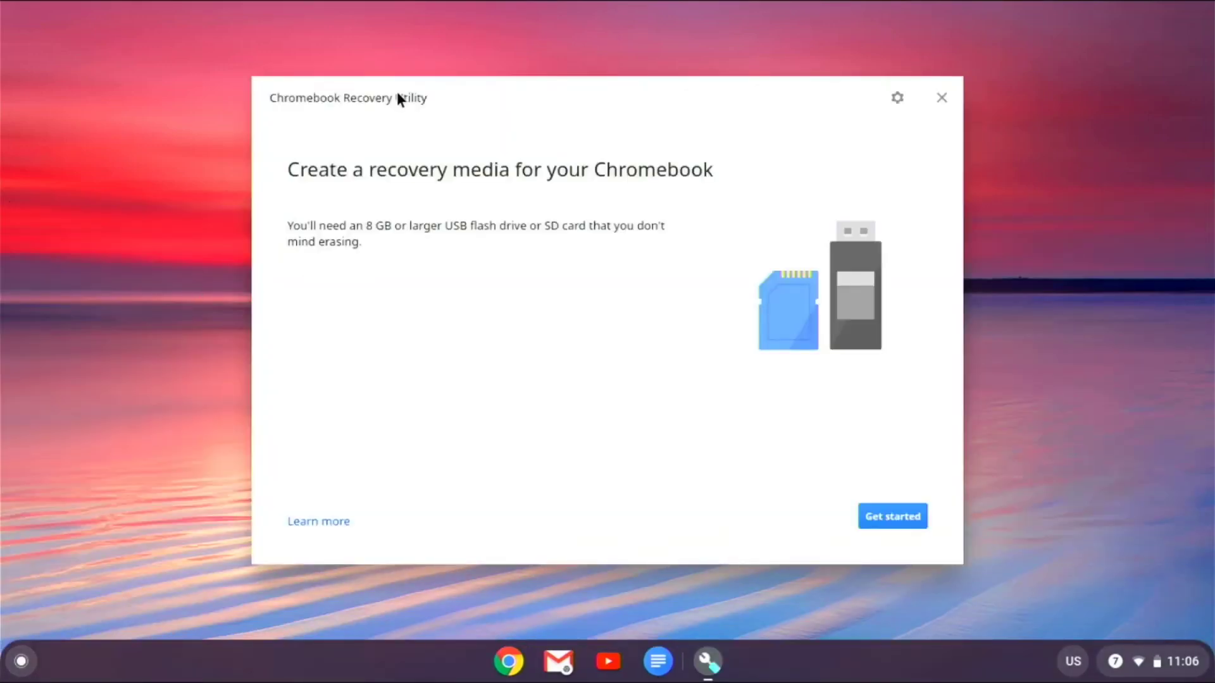
click(896, 97)
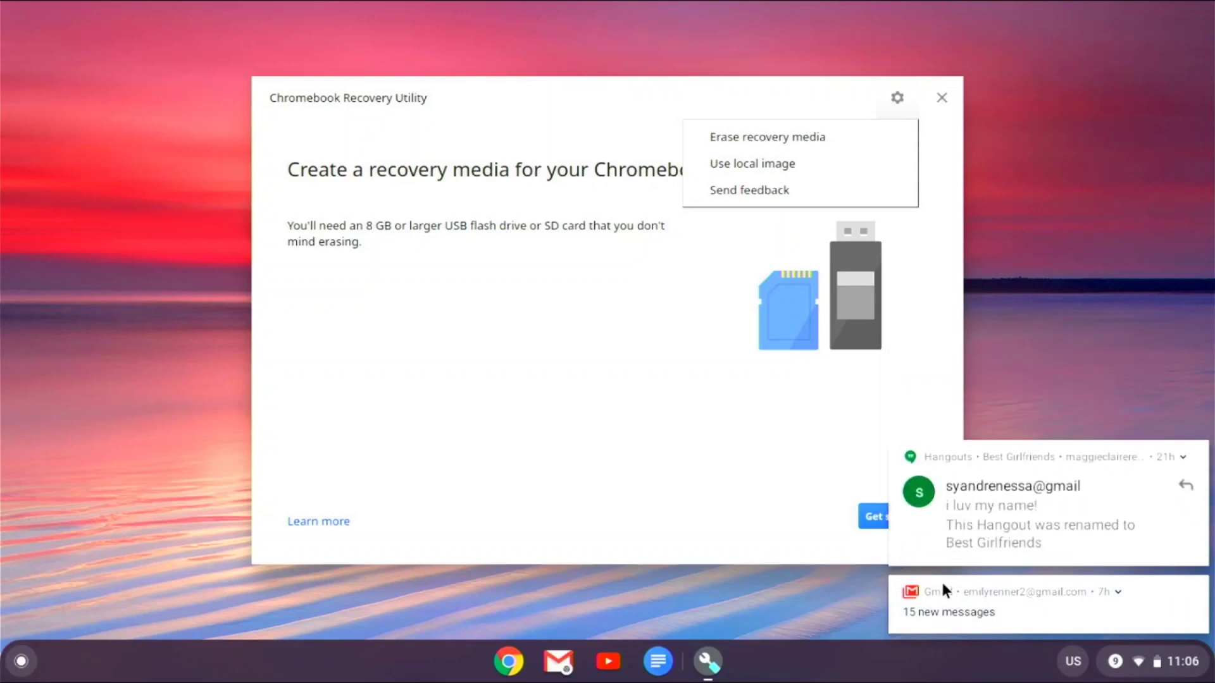
click(1196, 435)
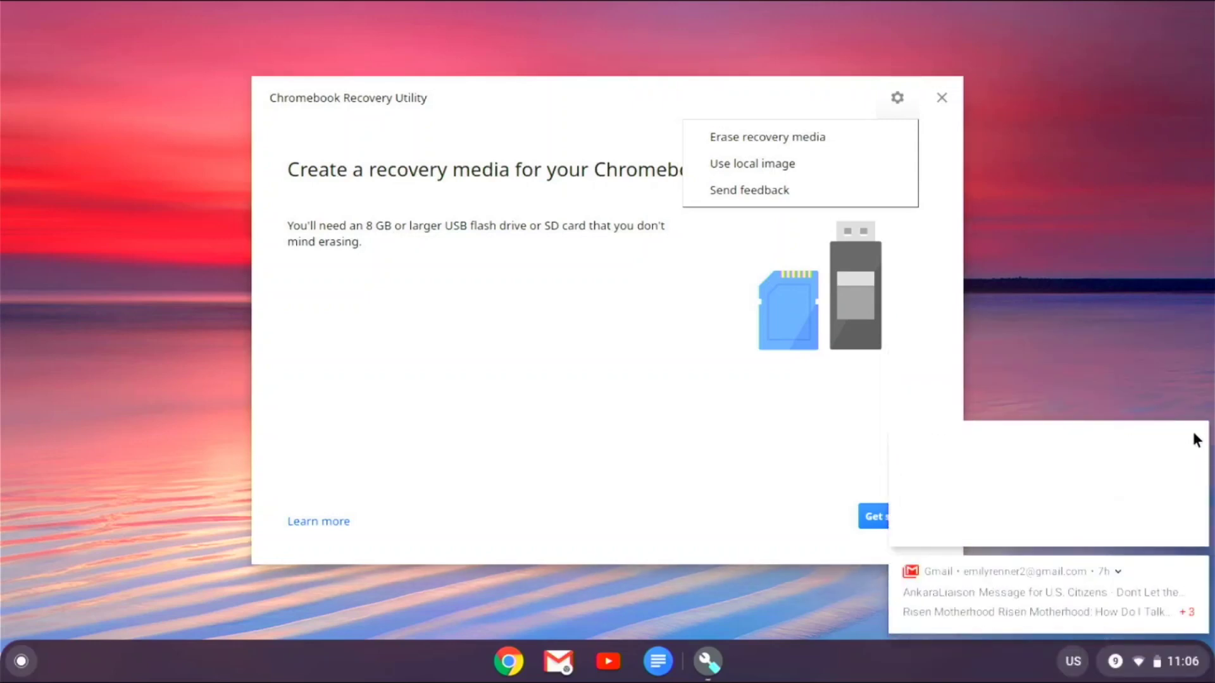
click(1194, 510)
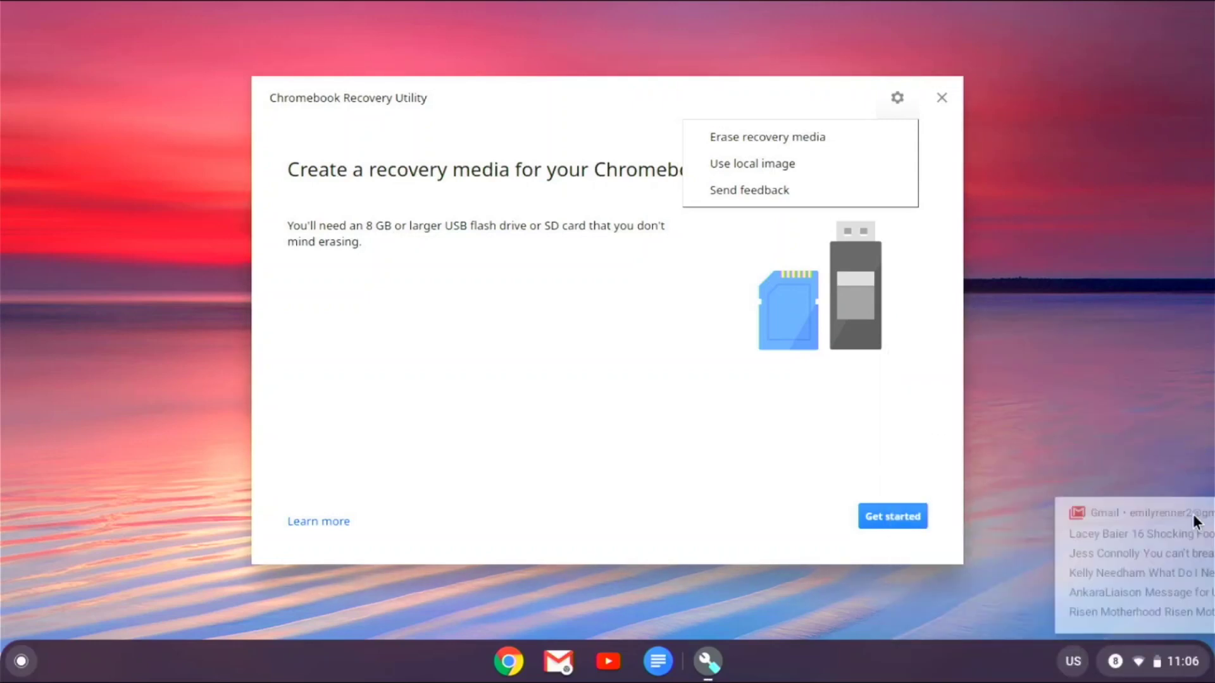
click(942, 102)
click(940, 100)
click(533, 661)
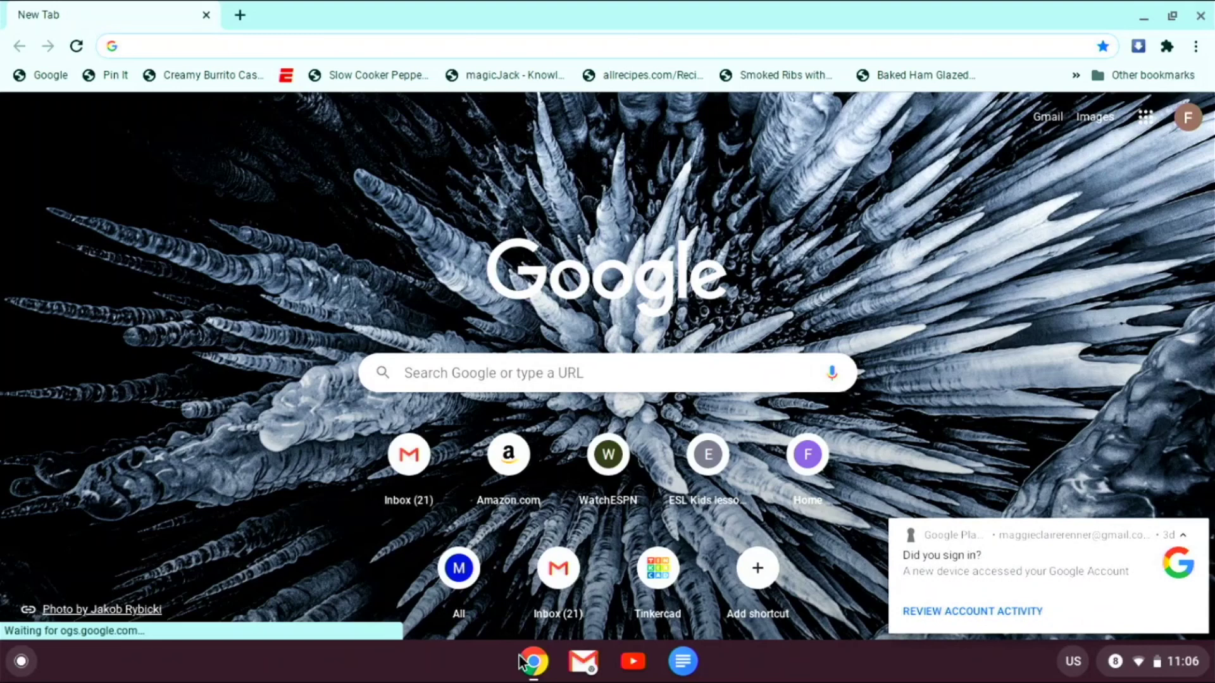
Search for 'download noobs' in Chrome and open the raspberrypi.org NOOBS downloads page
click(1195, 536)
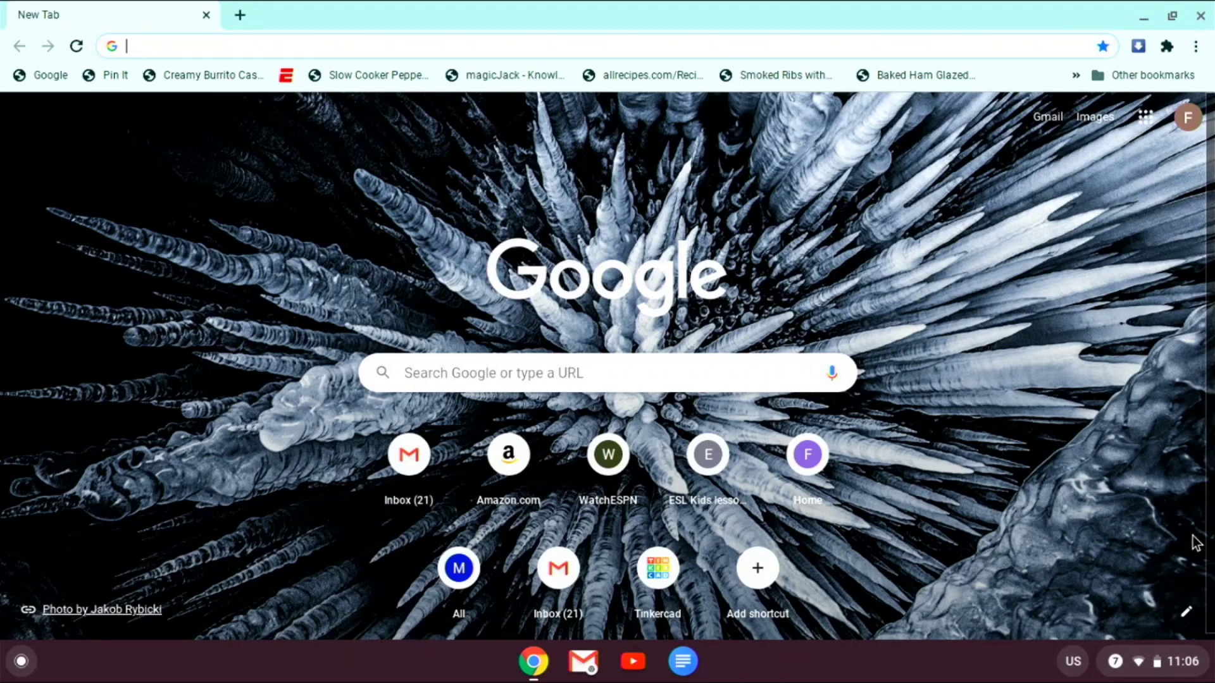
text(doenload)
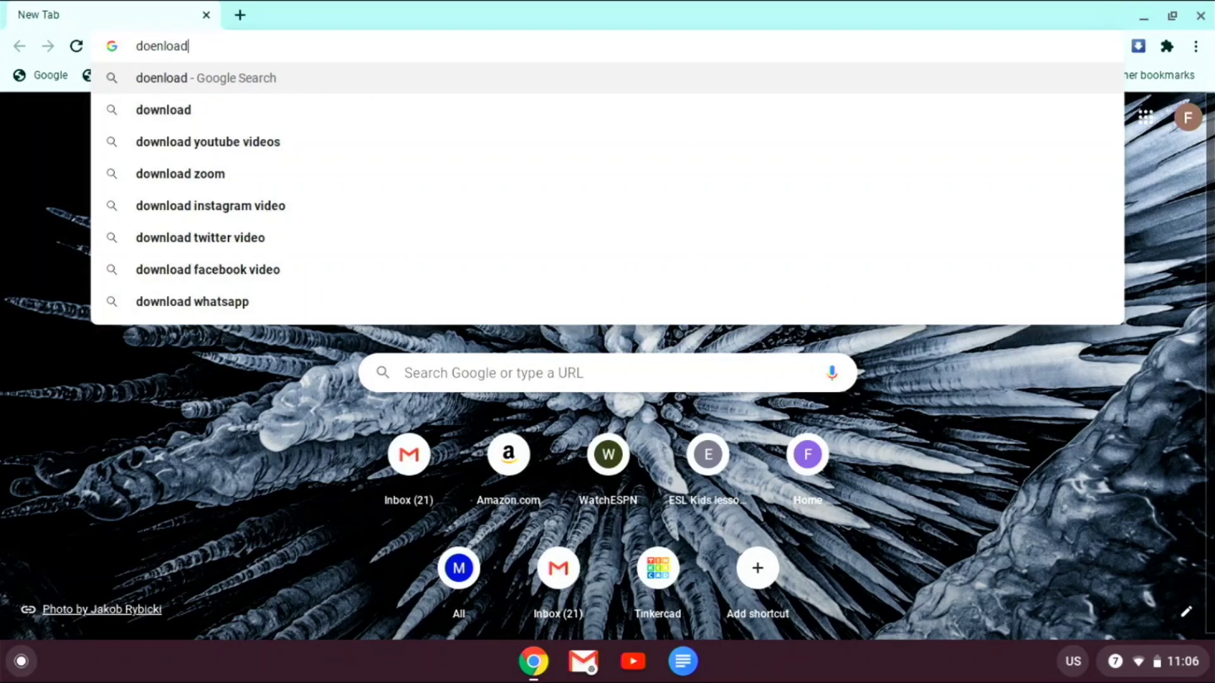
text( noobs)
key(Return)
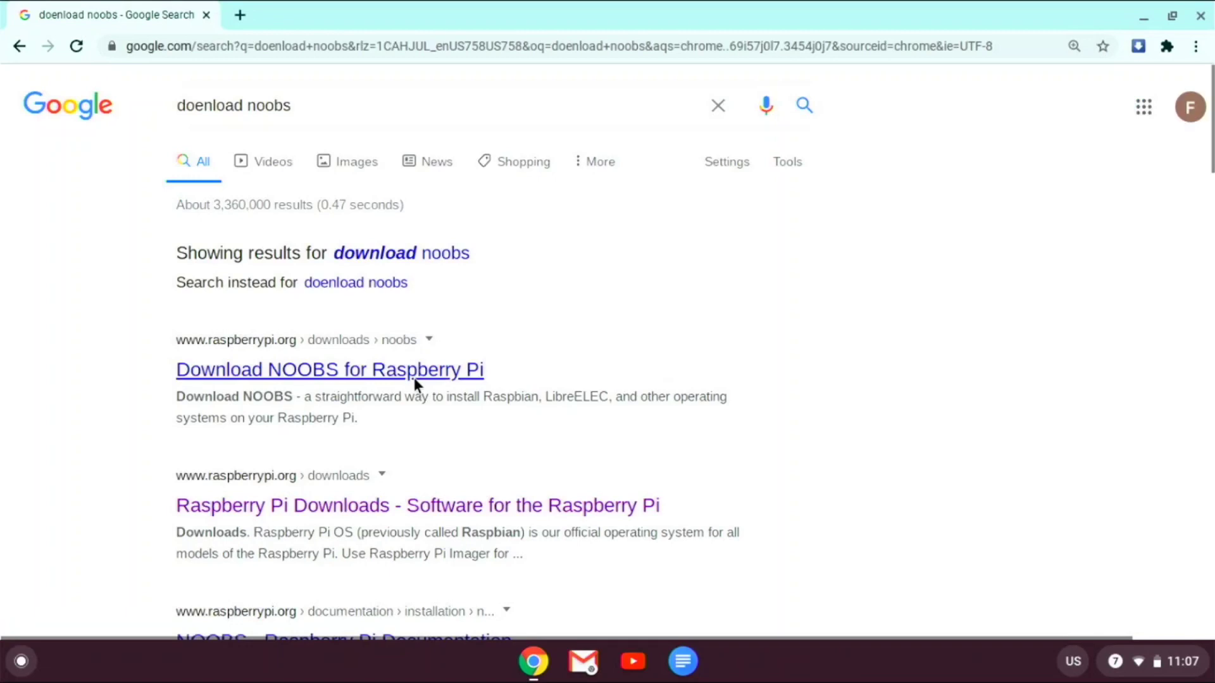
click(413, 378)
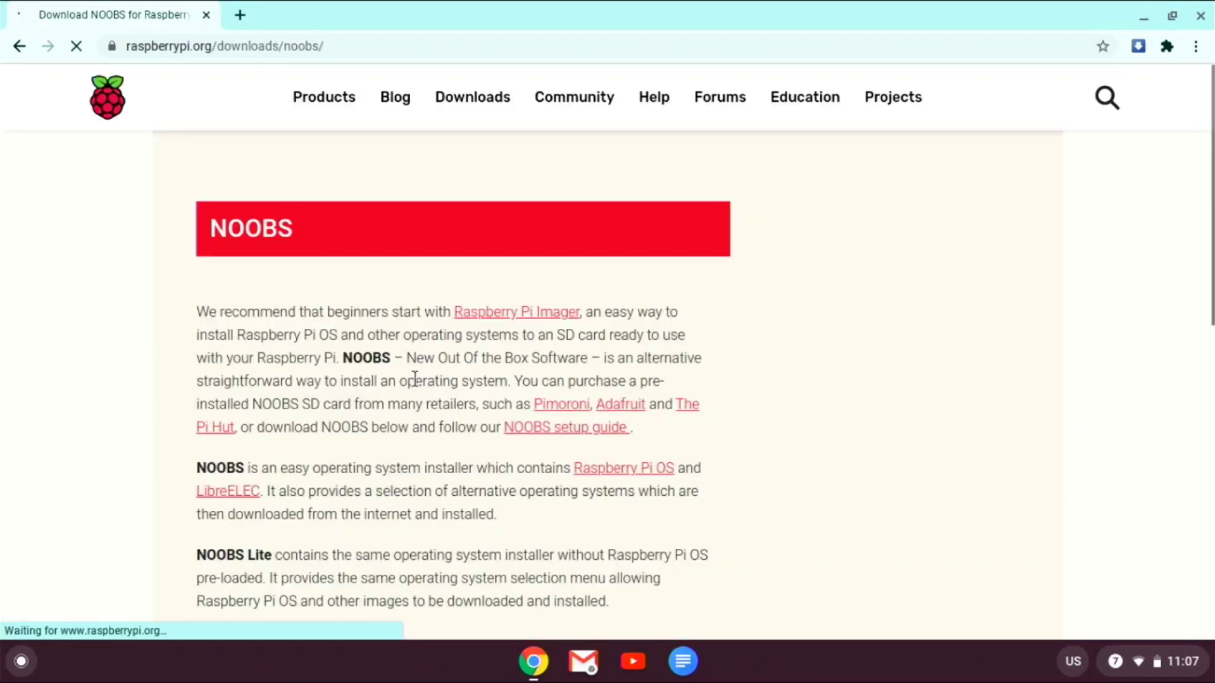
drag(1212, 165, 1212, 323)
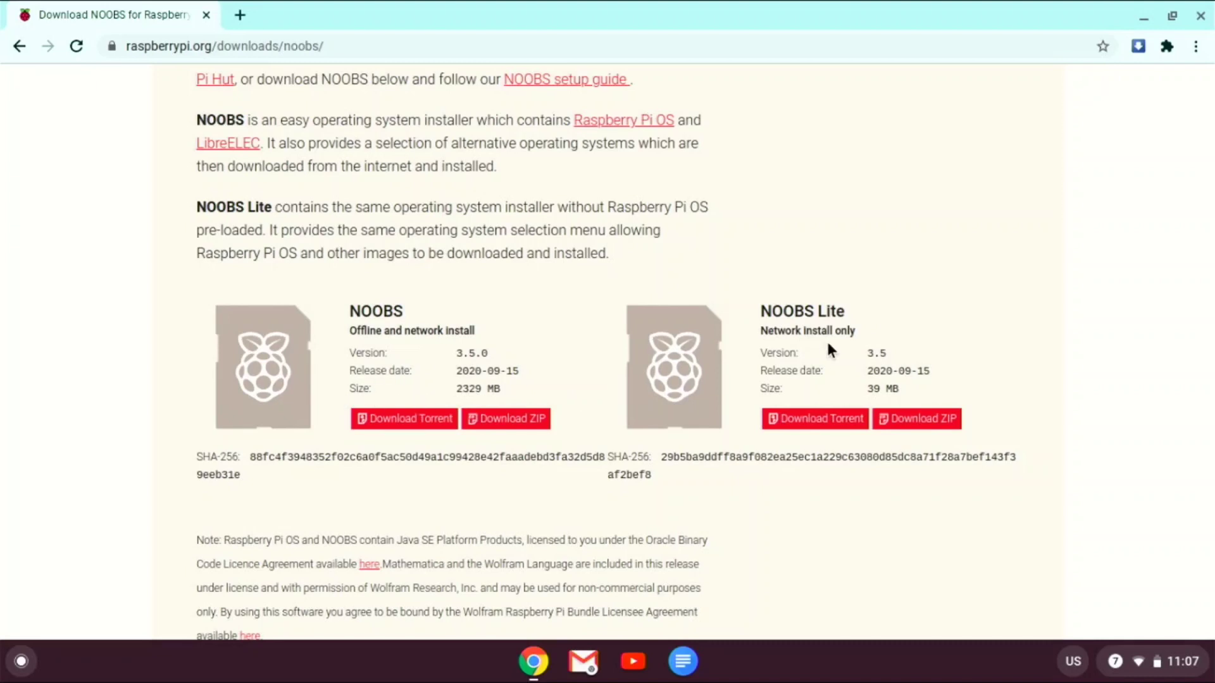
Save NOOBS_lite_v3_5.zip to Downloads and follow its progress on the Downloads page
click(928, 420)
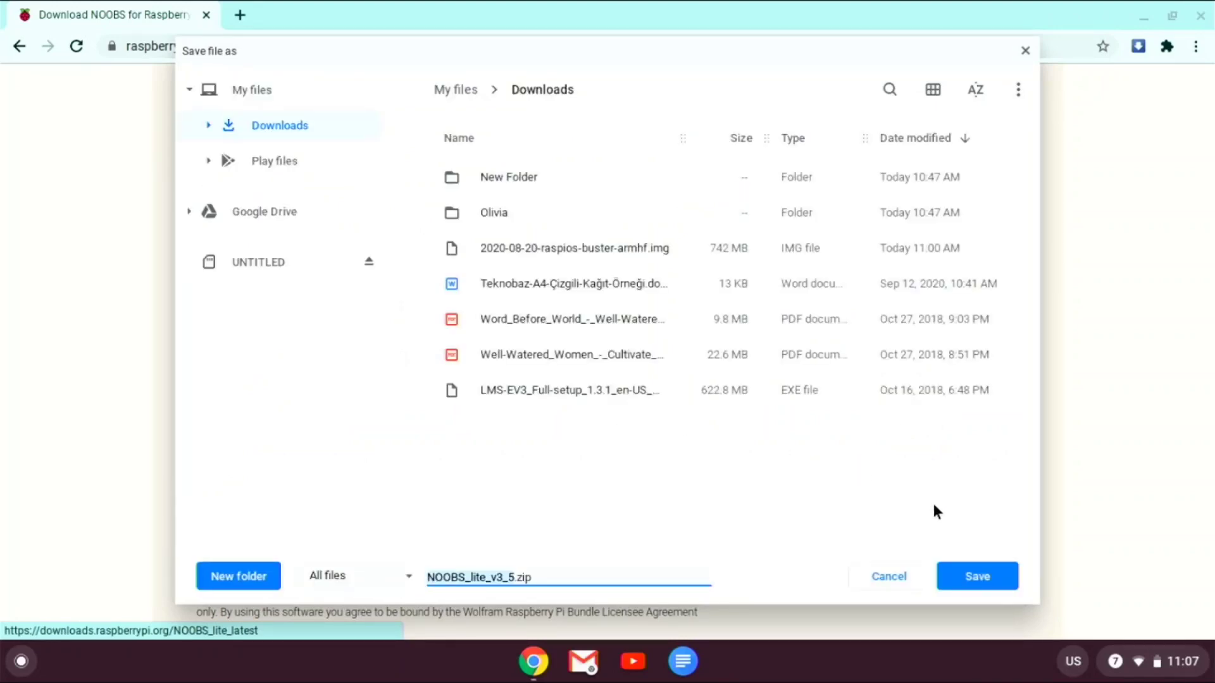
click(965, 576)
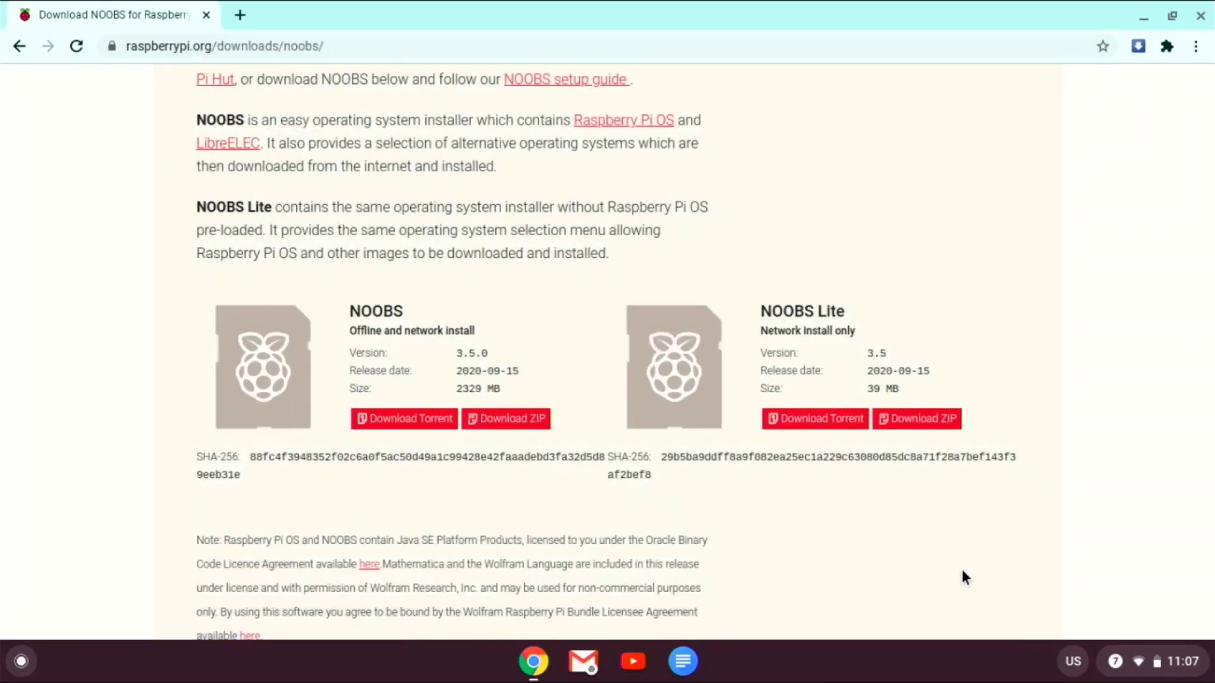
click(1196, 45)
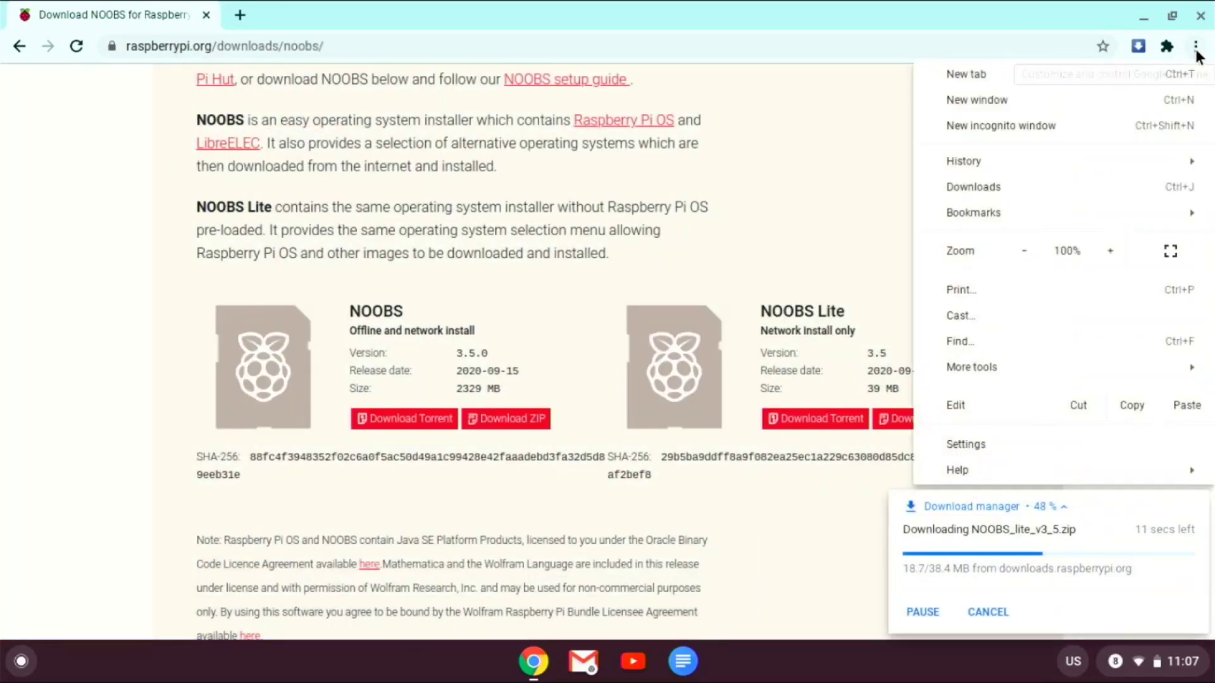
click(1050, 185)
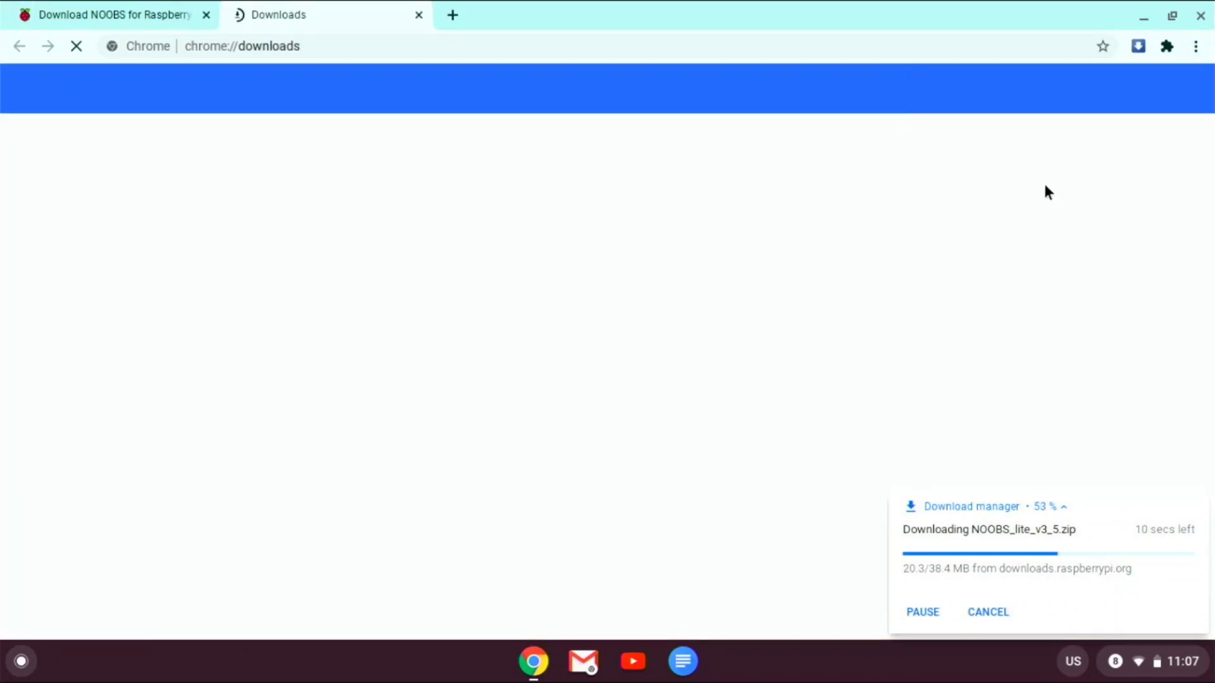
click(207, 15)
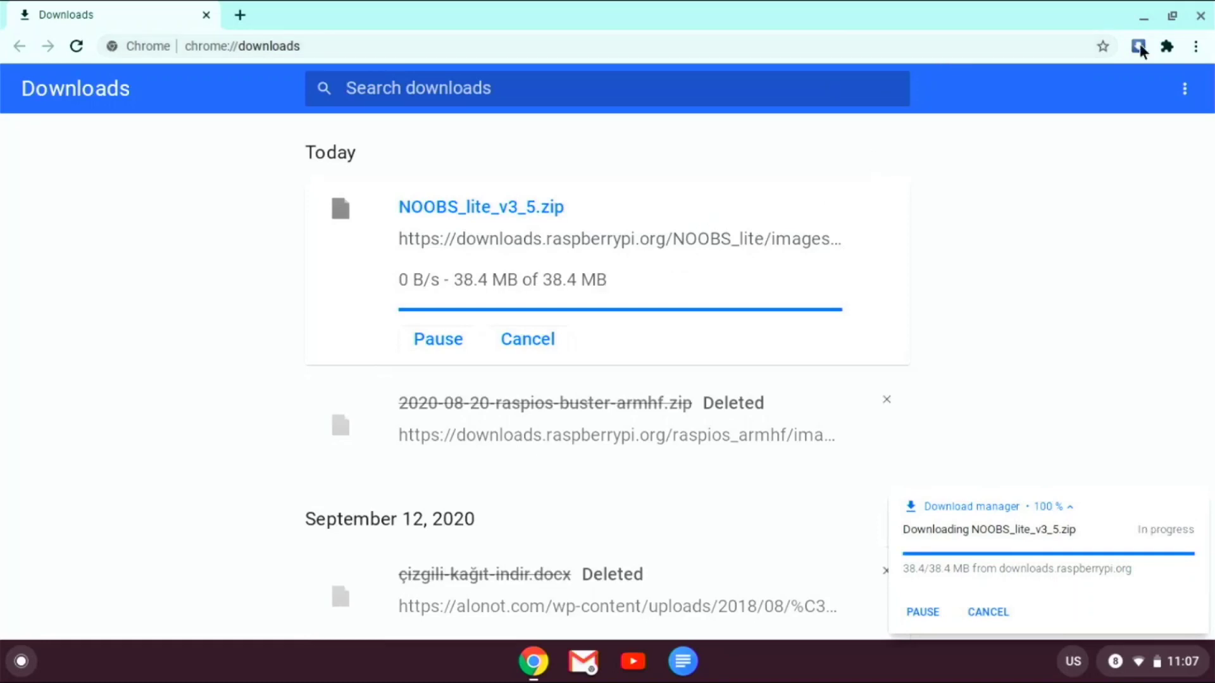
Close Chrome and open the Downloads folder in the Files app
click(1202, 14)
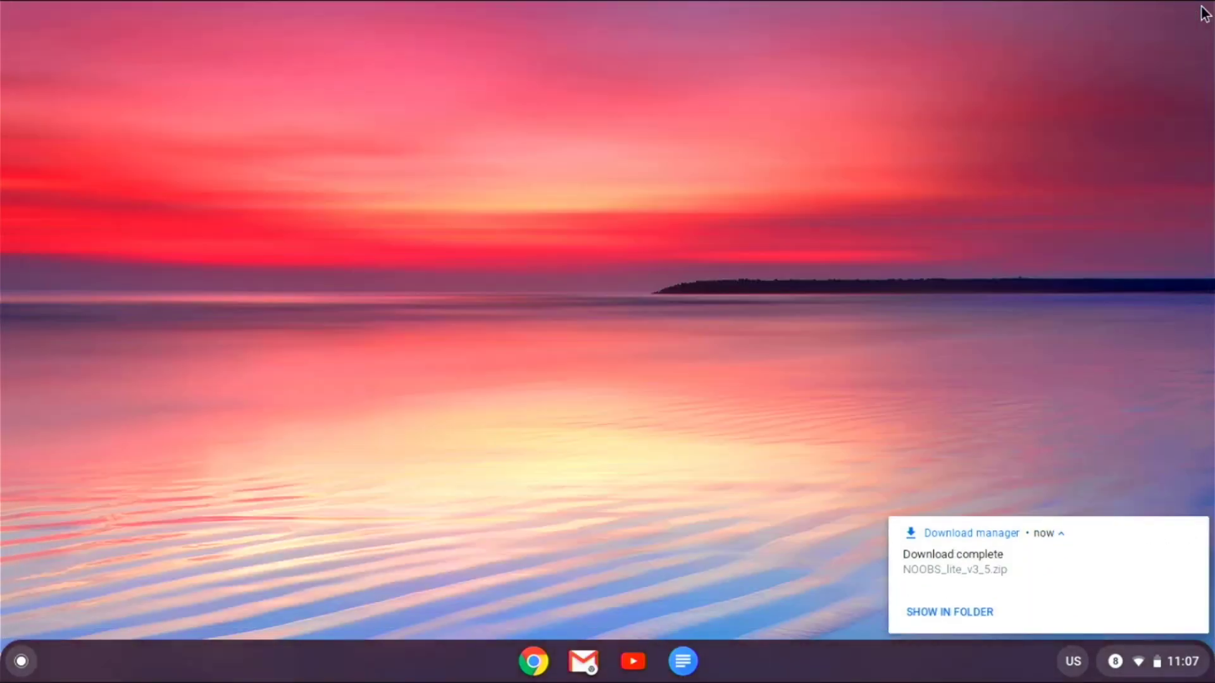
click(5, 678)
text(files)
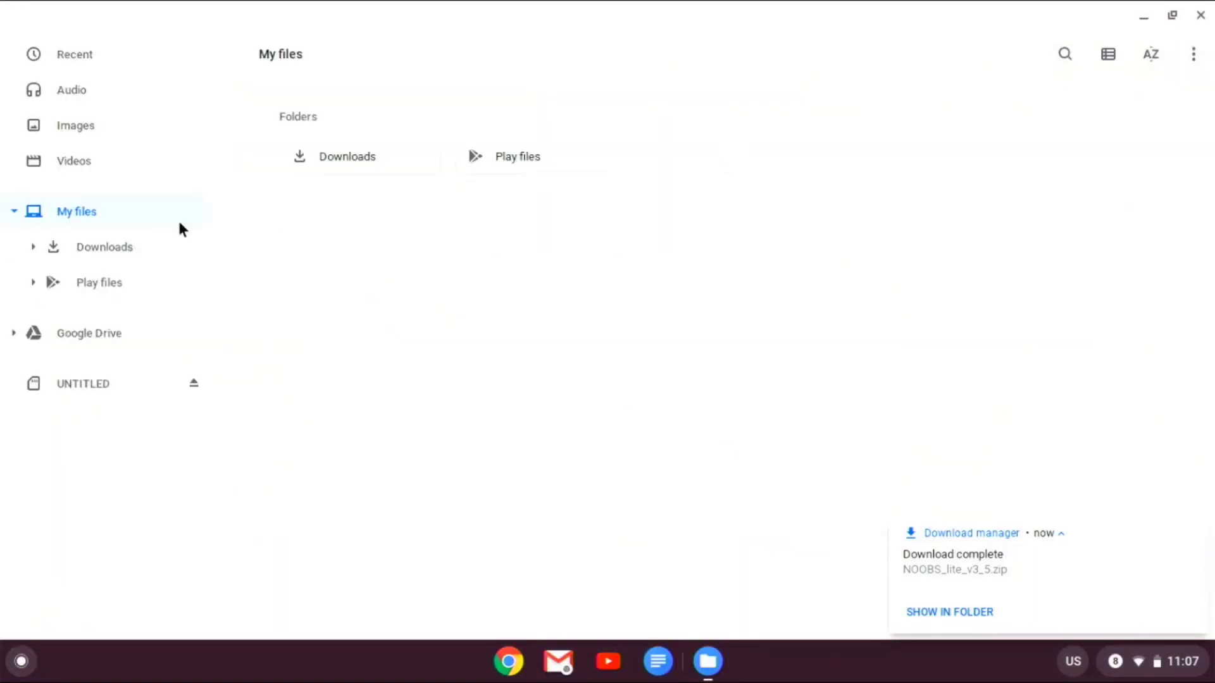
double_click(381, 151)
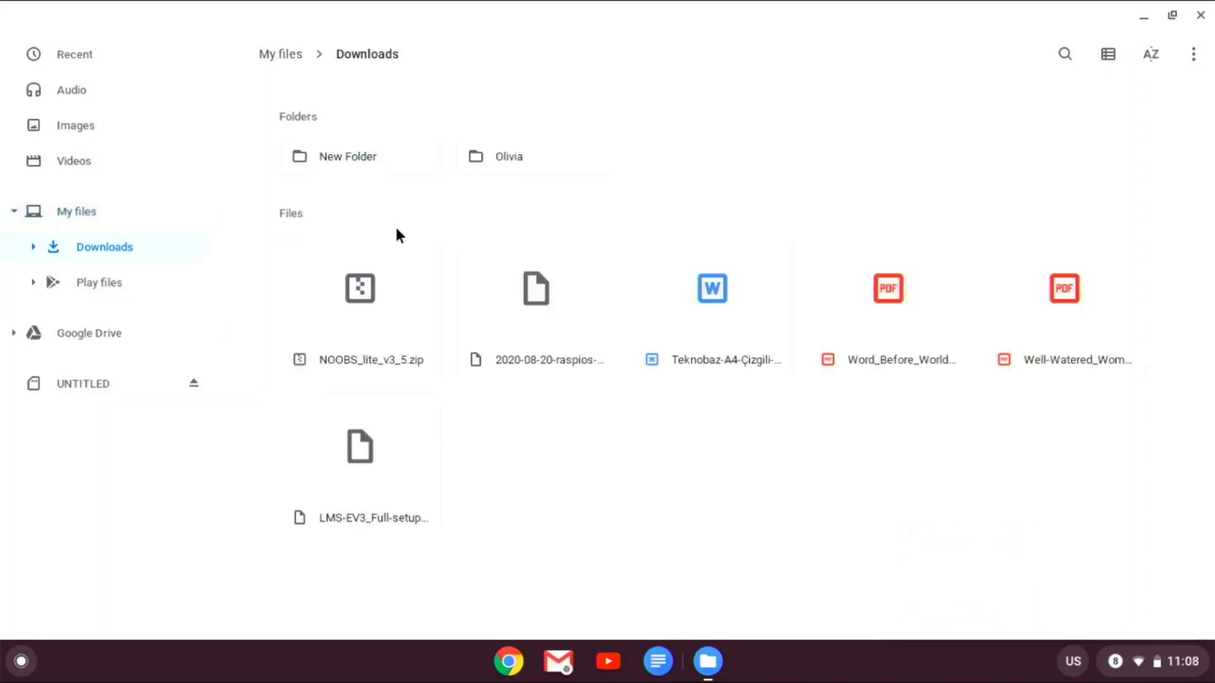
Browse NOOBS_lite_v3_5.zip with Zip Archiver, then return to Downloads
click(373, 286)
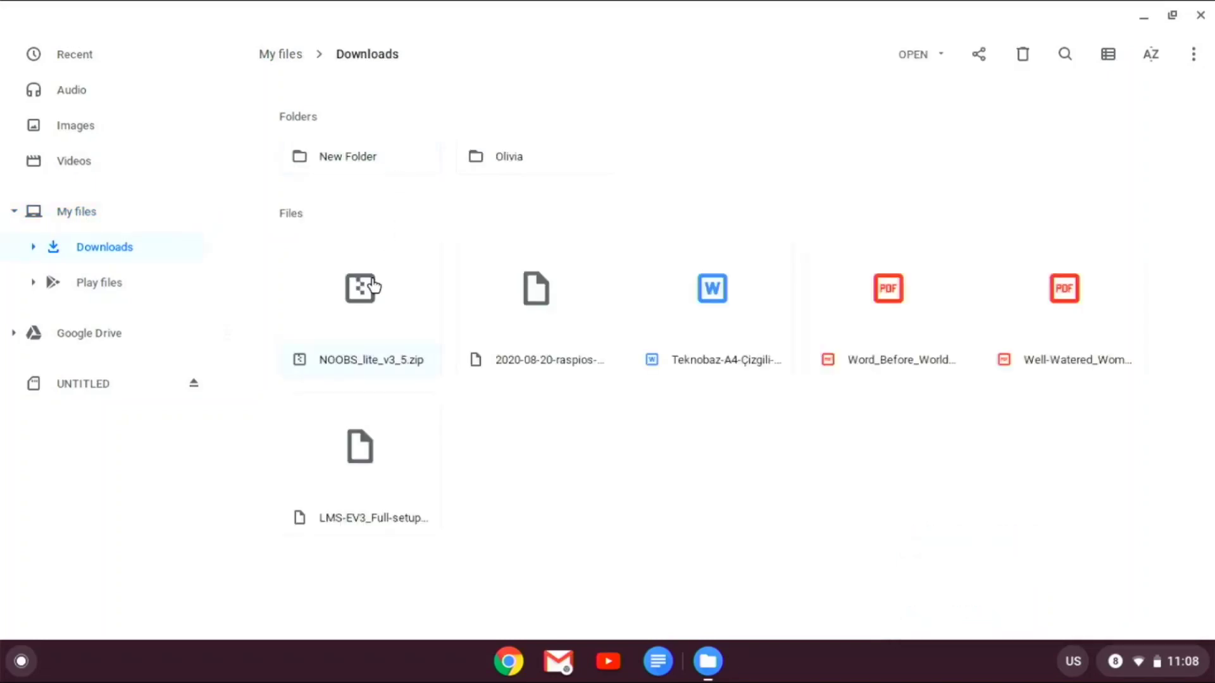
click(934, 64)
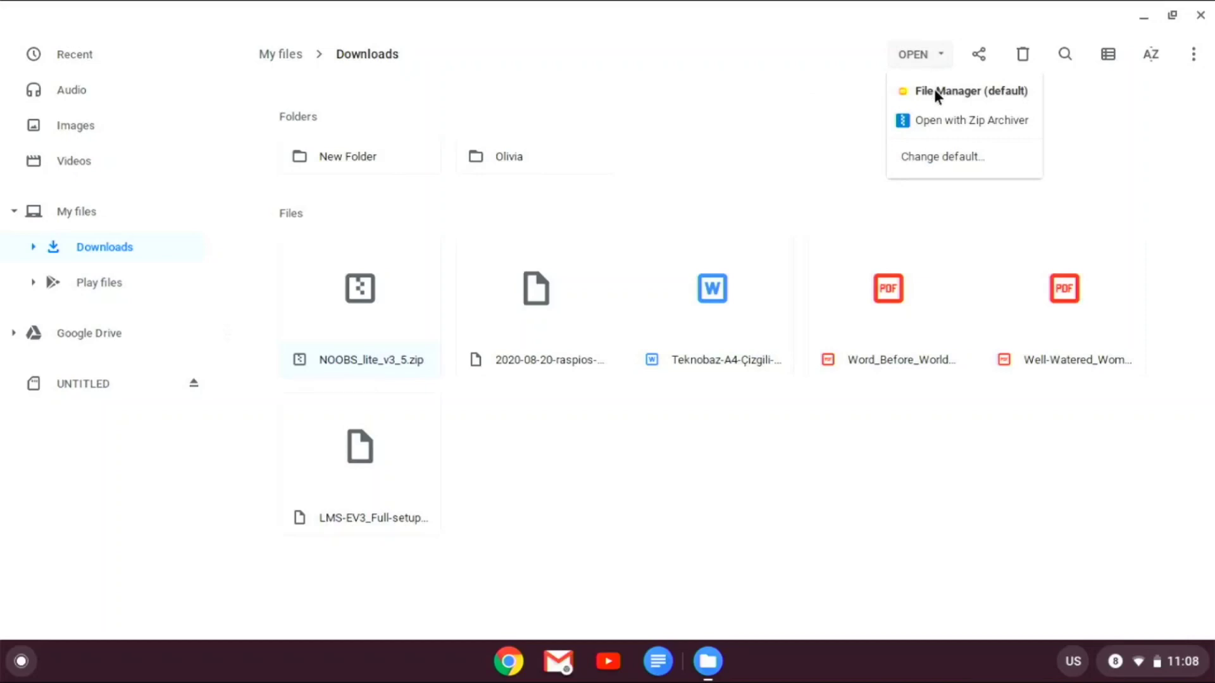
click(925, 121)
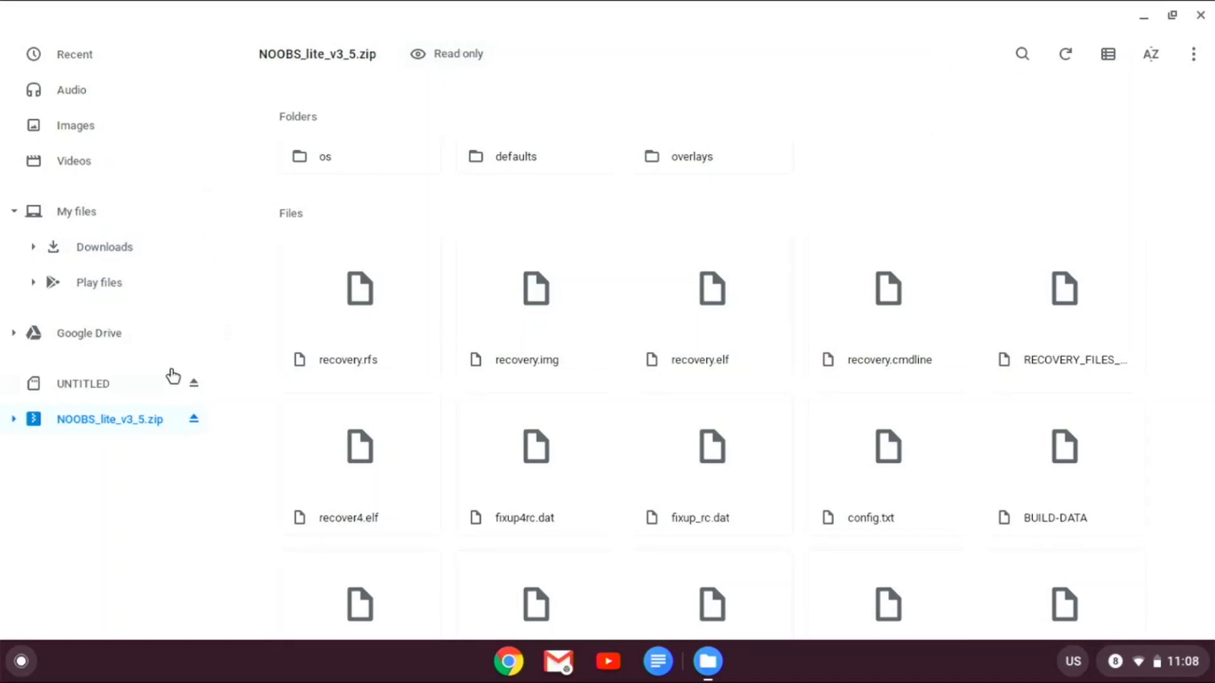
click(1195, 55)
click(790, 170)
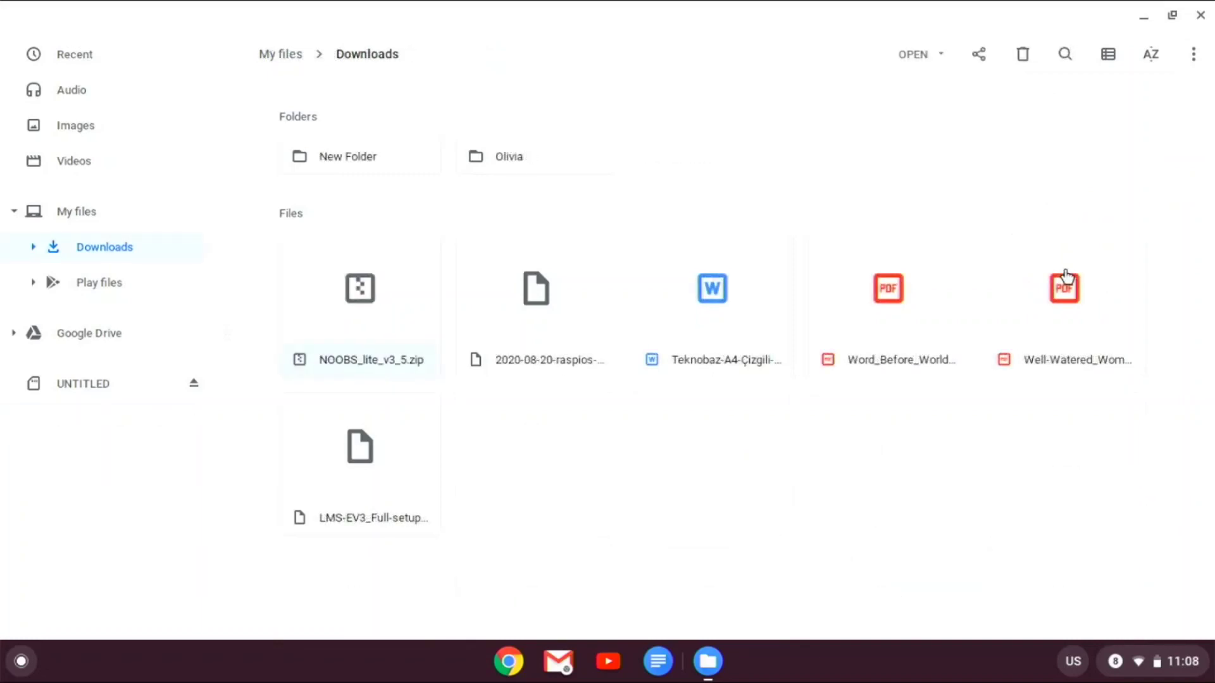
Extract all files from NOOBS_lite_v3_5.zip into a new Downloads folder
click(372, 352)
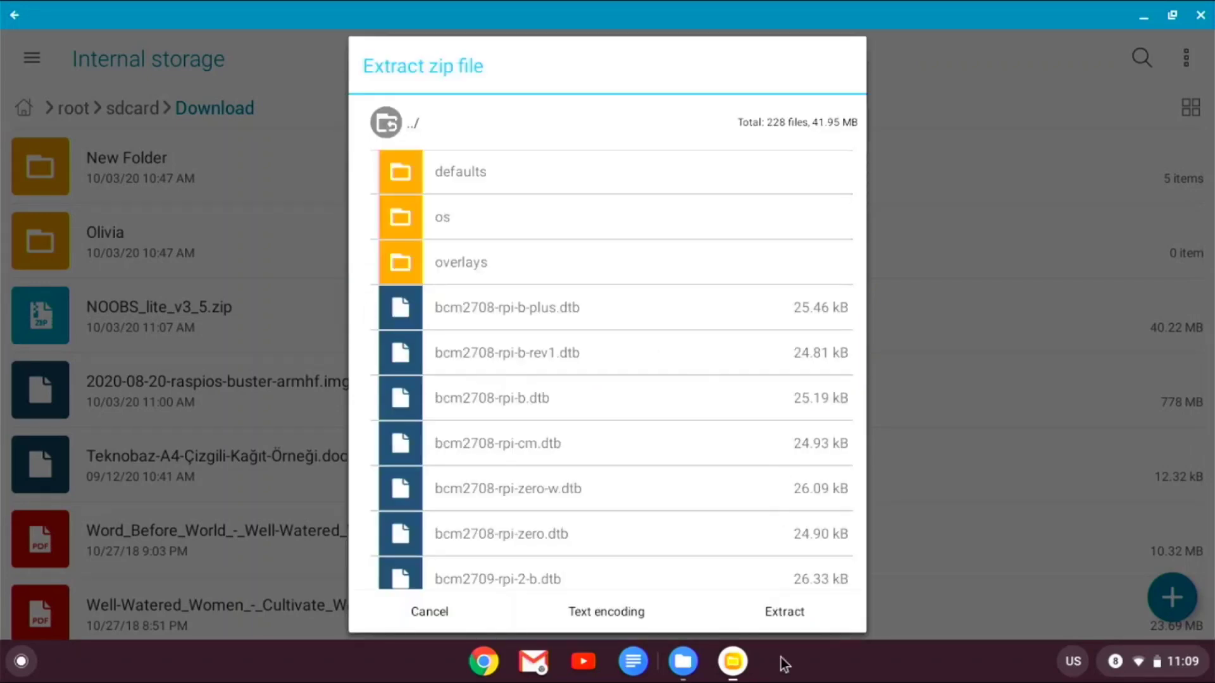
click(783, 613)
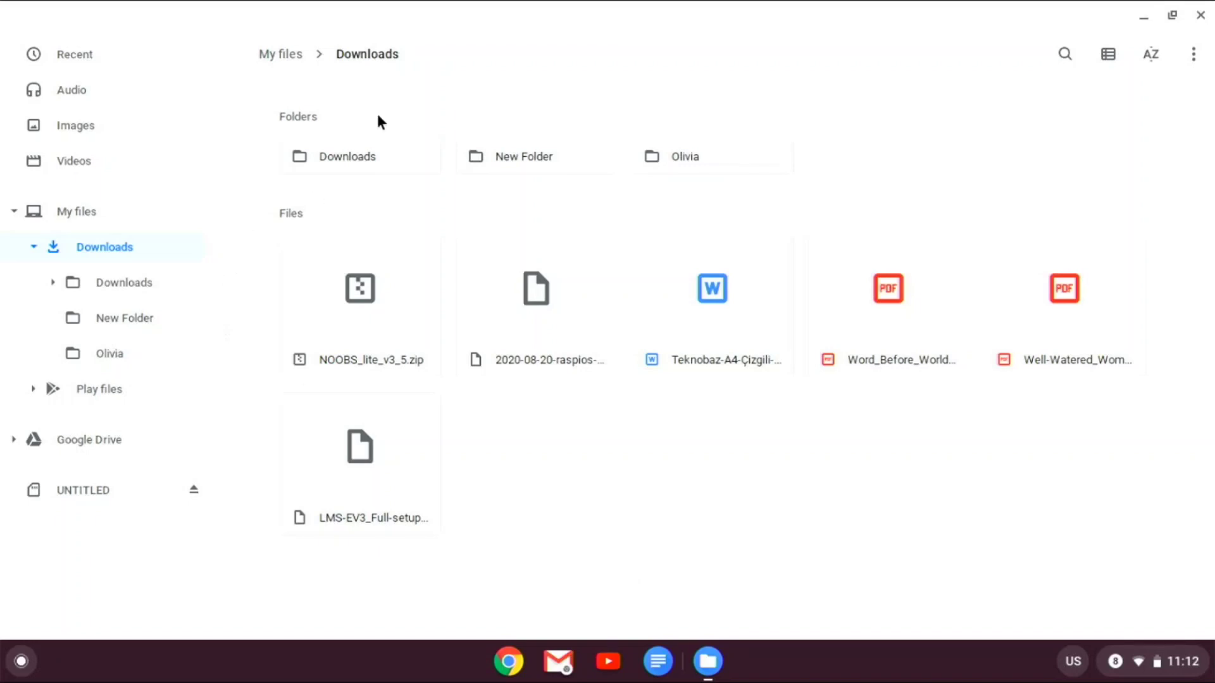
Erase and format the UNTITLED drive as FAT32, then dismiss the Formatted notice
double_click(375, 167)
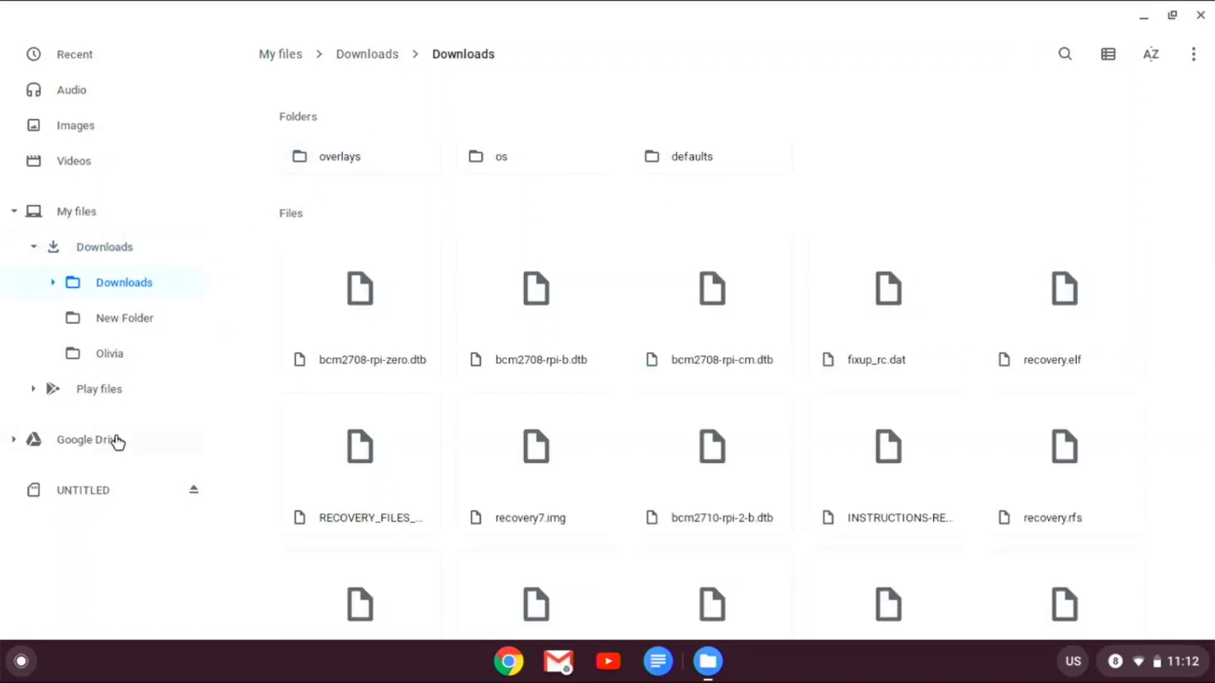
click(164, 496)
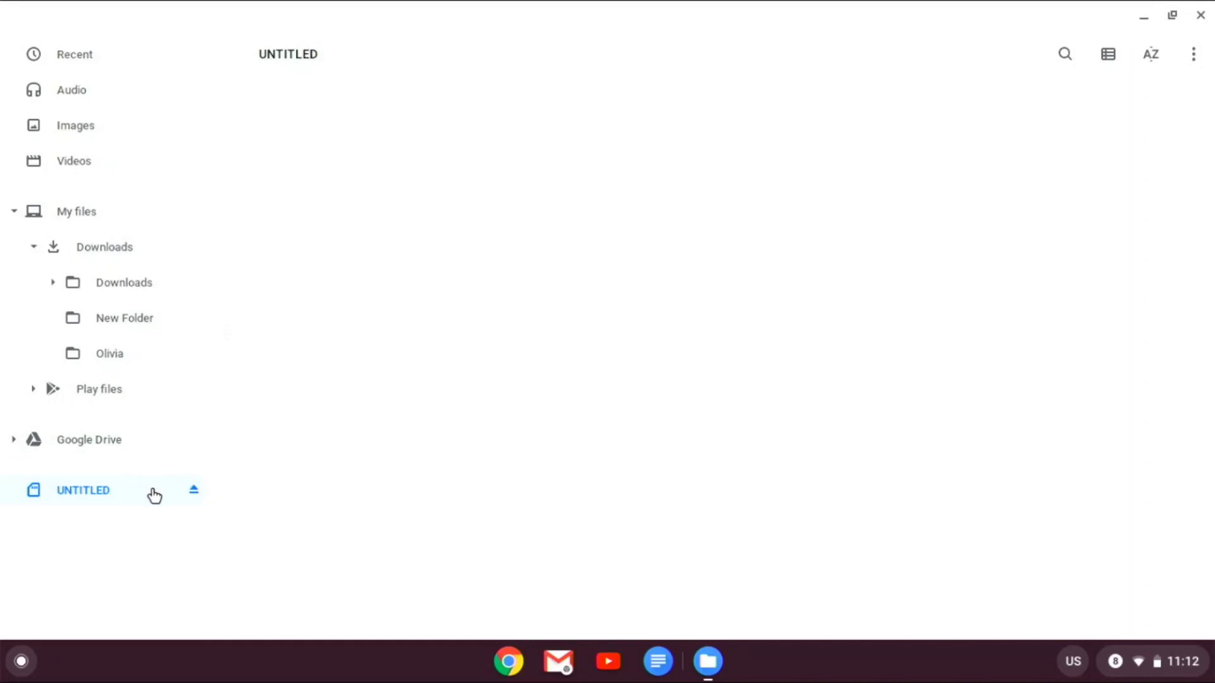
click(1194, 63)
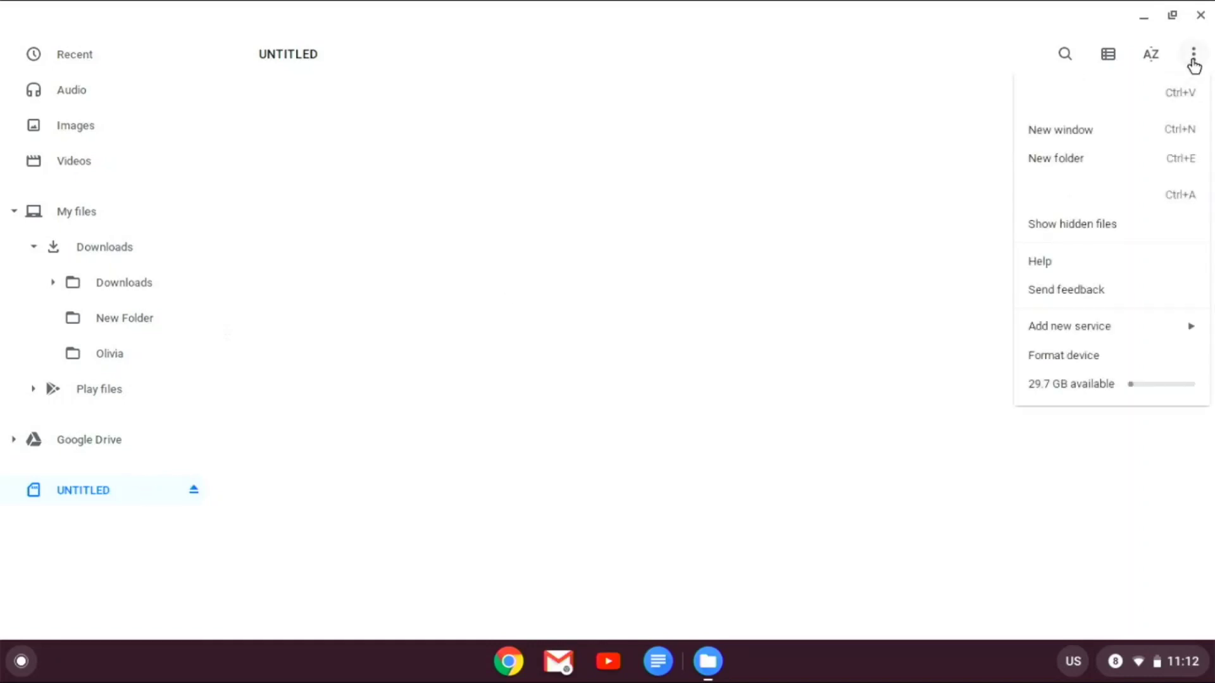
click(1081, 353)
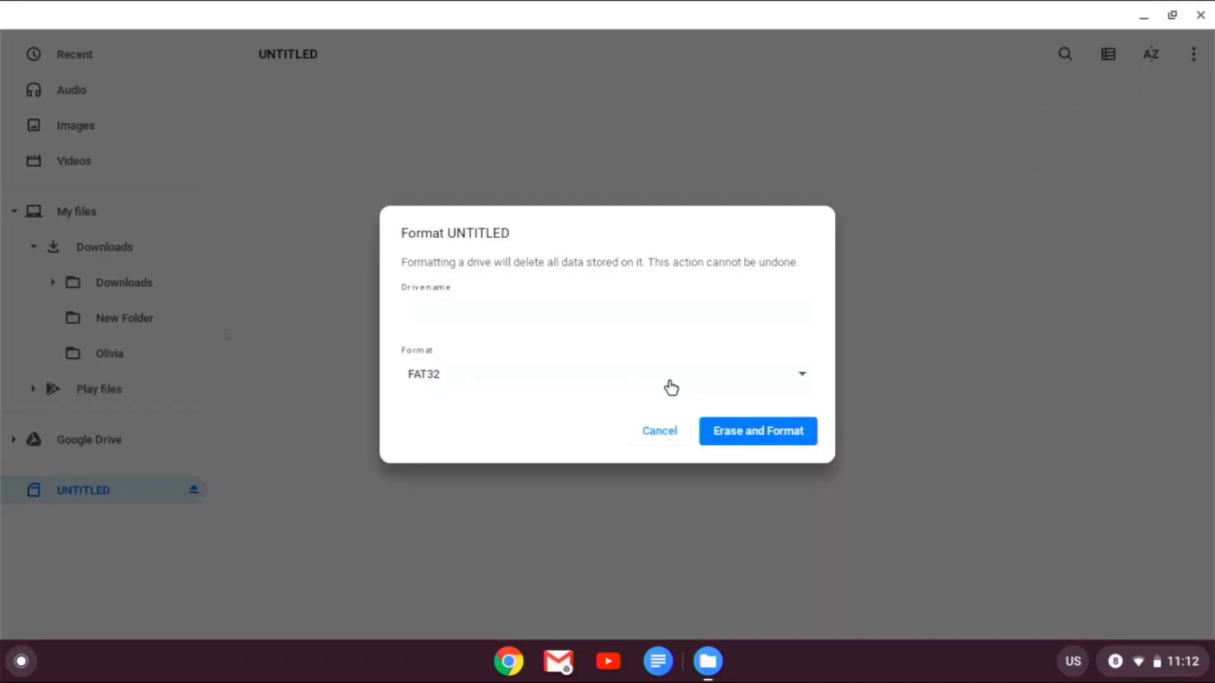
click(763, 431)
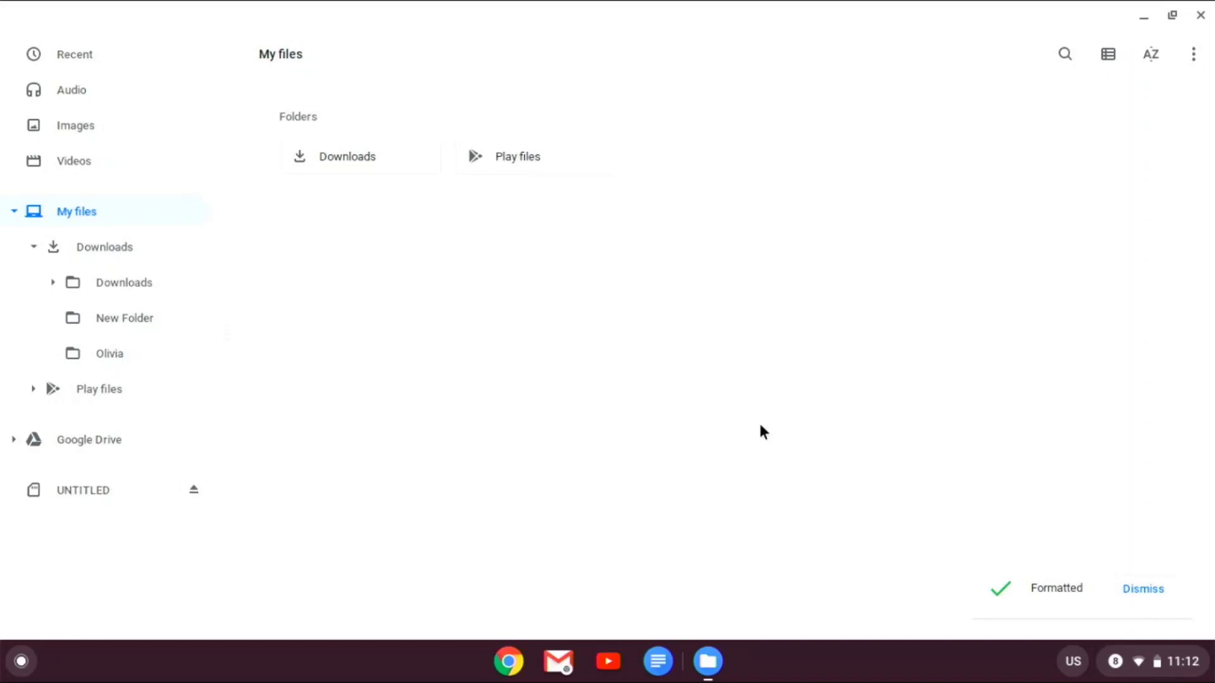
click(1137, 588)
Select all 31 items in Downloads > Downloads and copy them onto UNTITLED
click(92, 250)
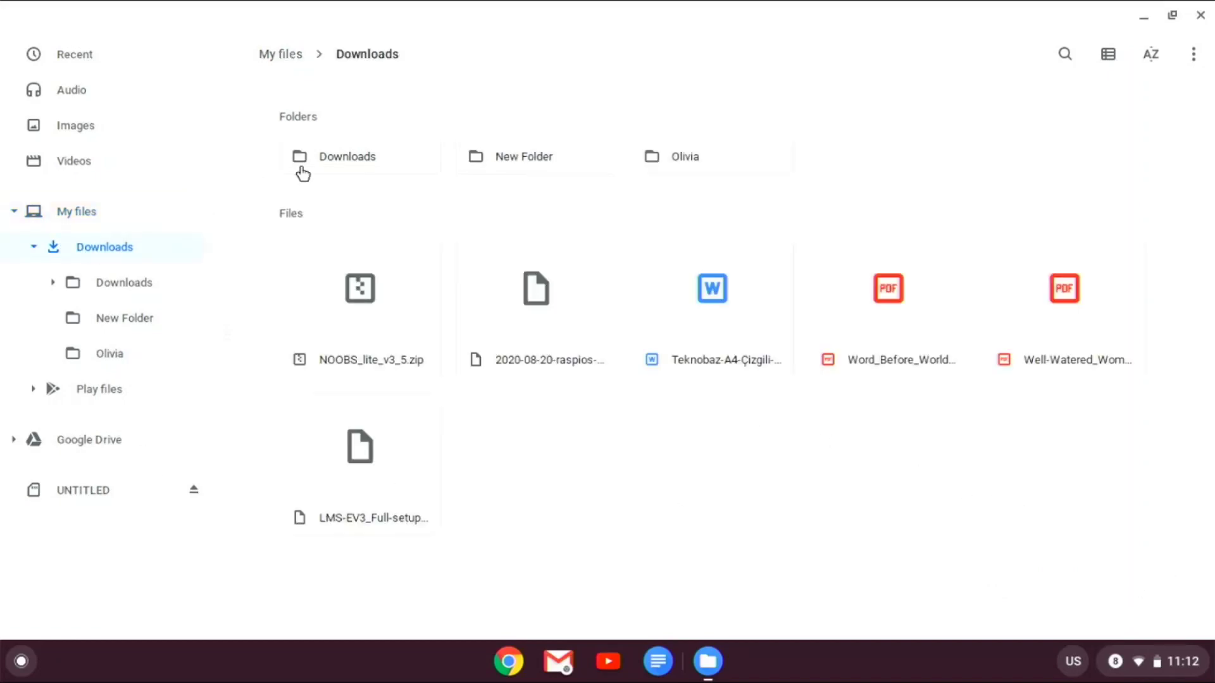
double_click(334, 160)
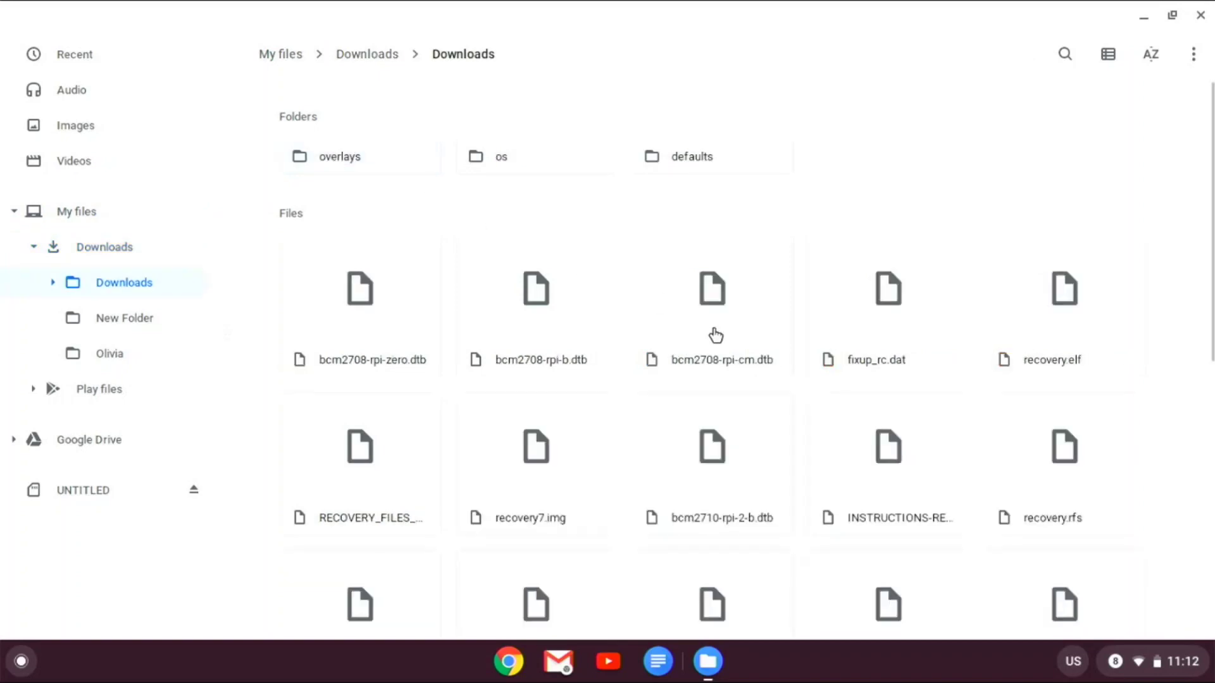
key(ctrl+a)
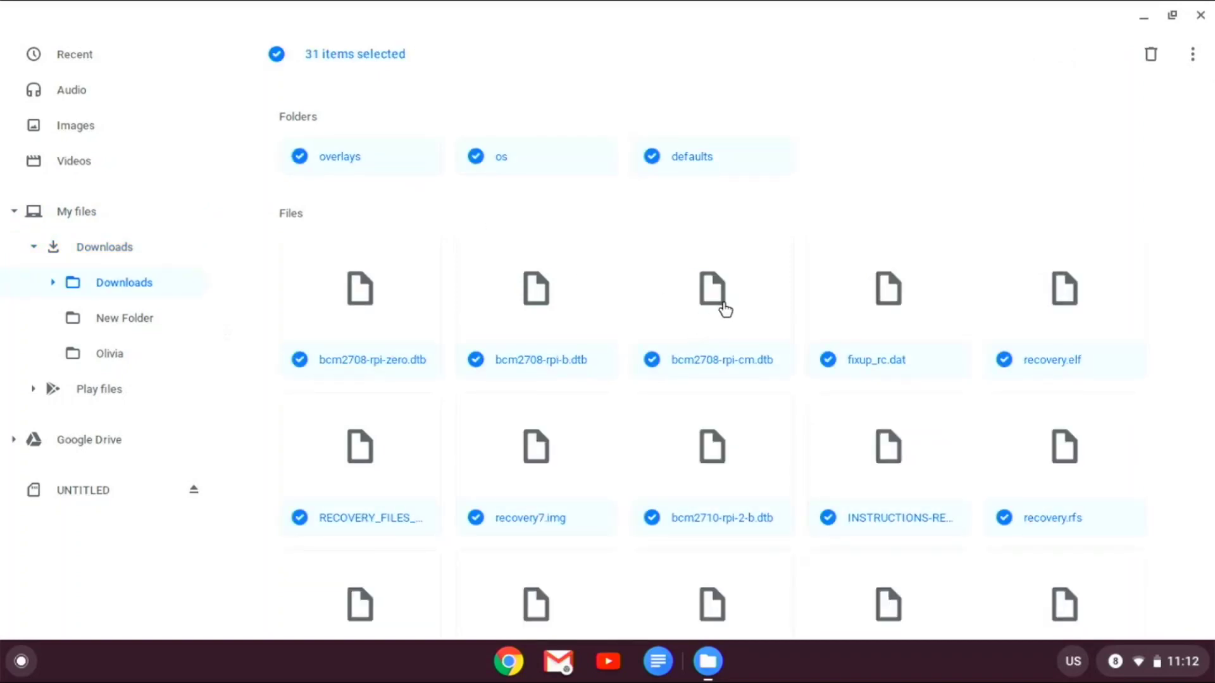
drag(724, 309, 63, 497)
click(65, 499)
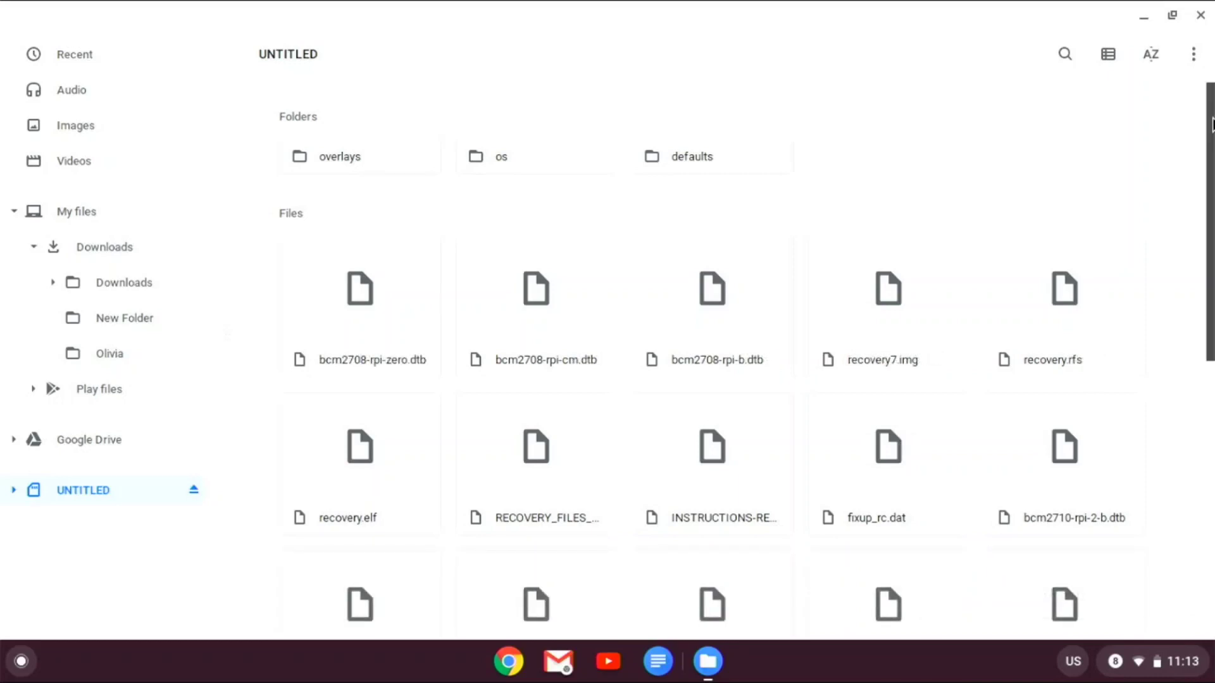
mouse_move(1213, 124)
mouse_down()
mouse_move(1212, 405)
mouse_move(1213, 101)
mouse_up()
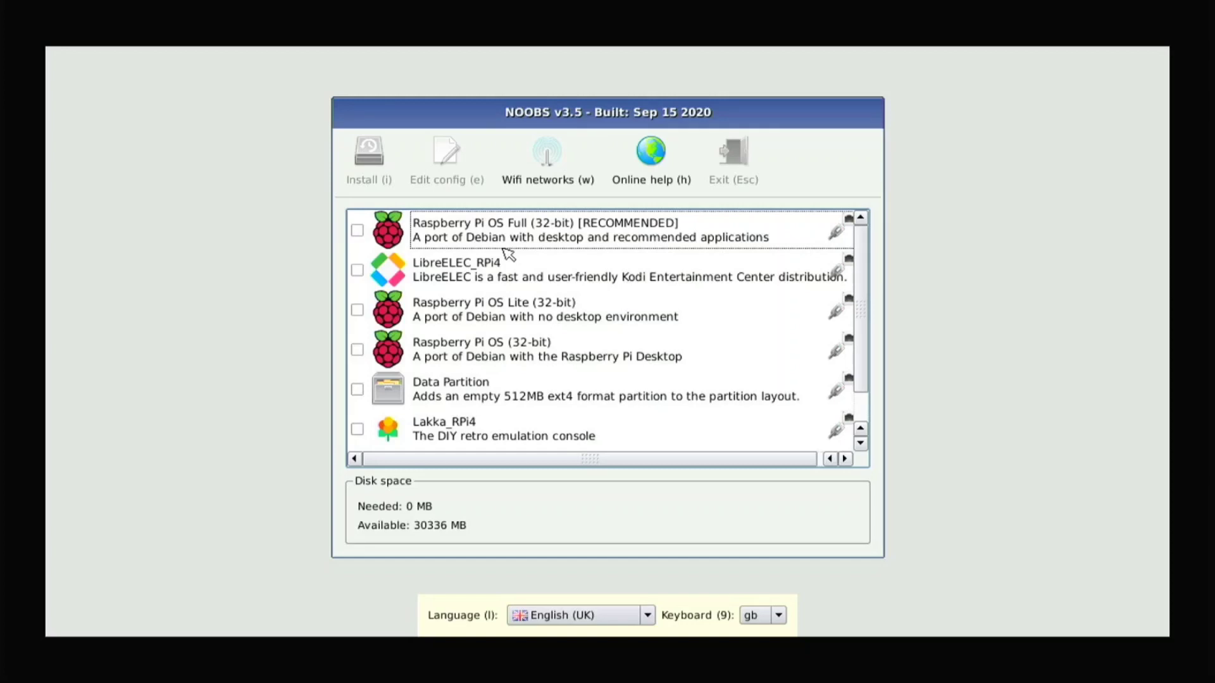
Review the Raspberry Pi OS (32-bit), Lite and LibreELEC_RPi4 entries in NOOBS
click(508, 344)
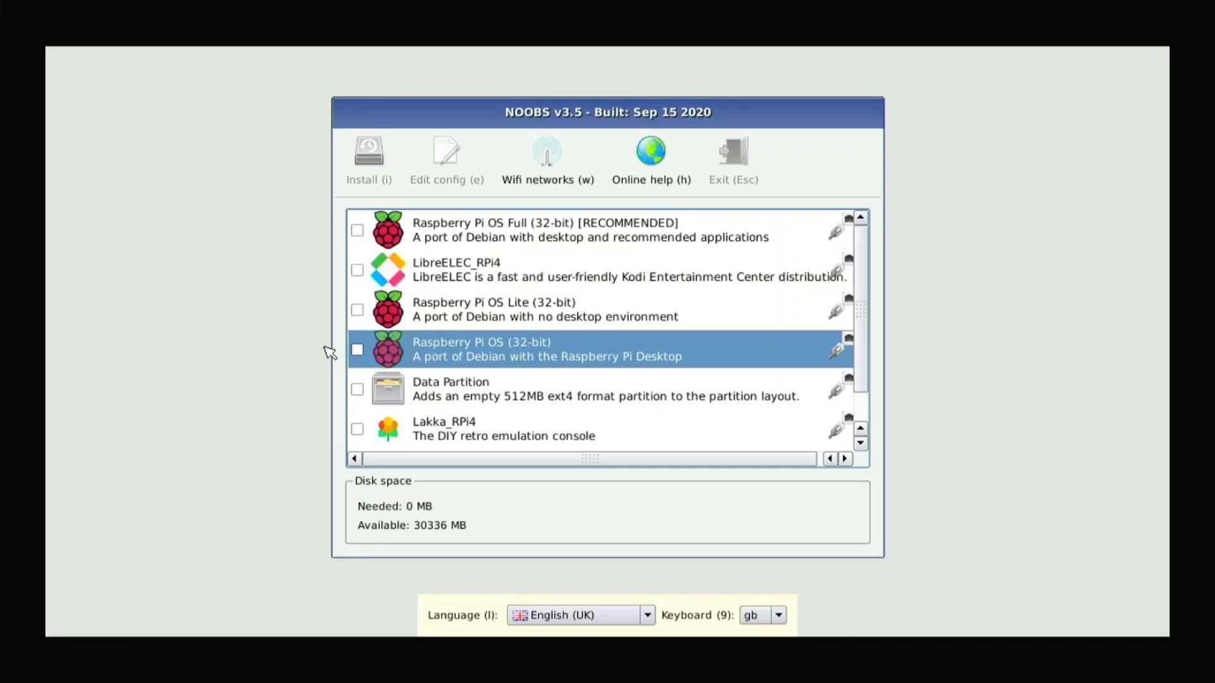
click(442, 320)
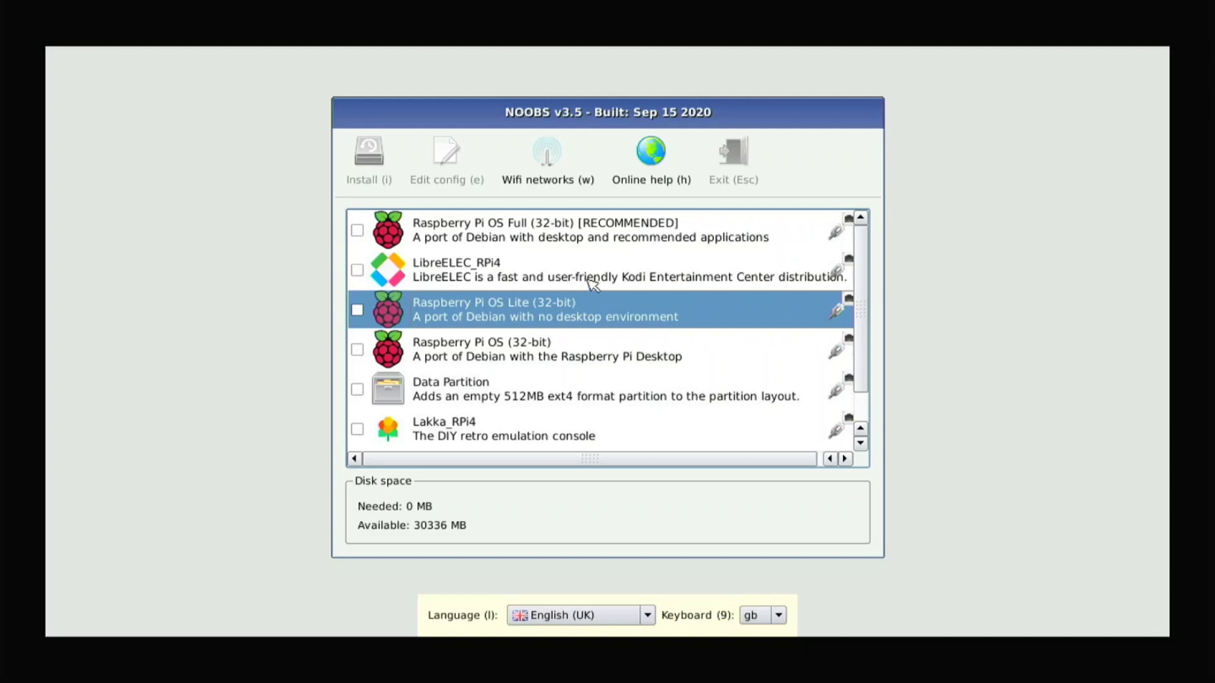
click(535, 272)
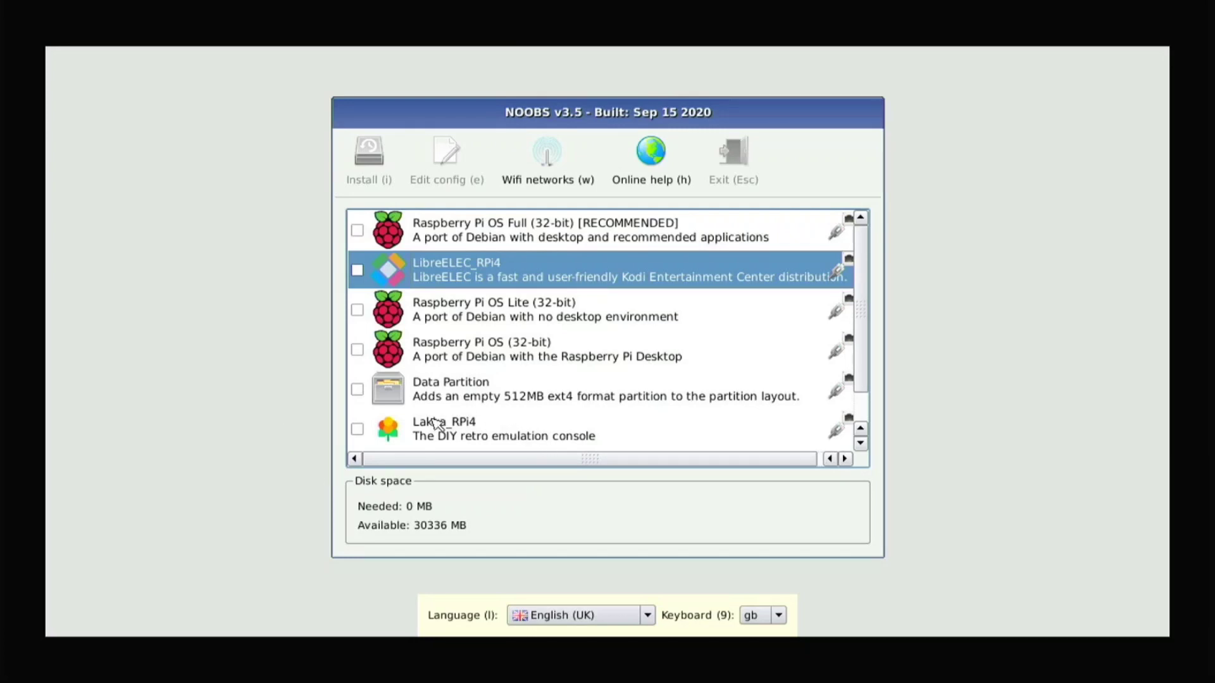
click(371, 351)
Tick Raspberry Pi OS (32-bit), drop Lakka_RPi4, and install after accepting the overwrite warning
click(359, 351)
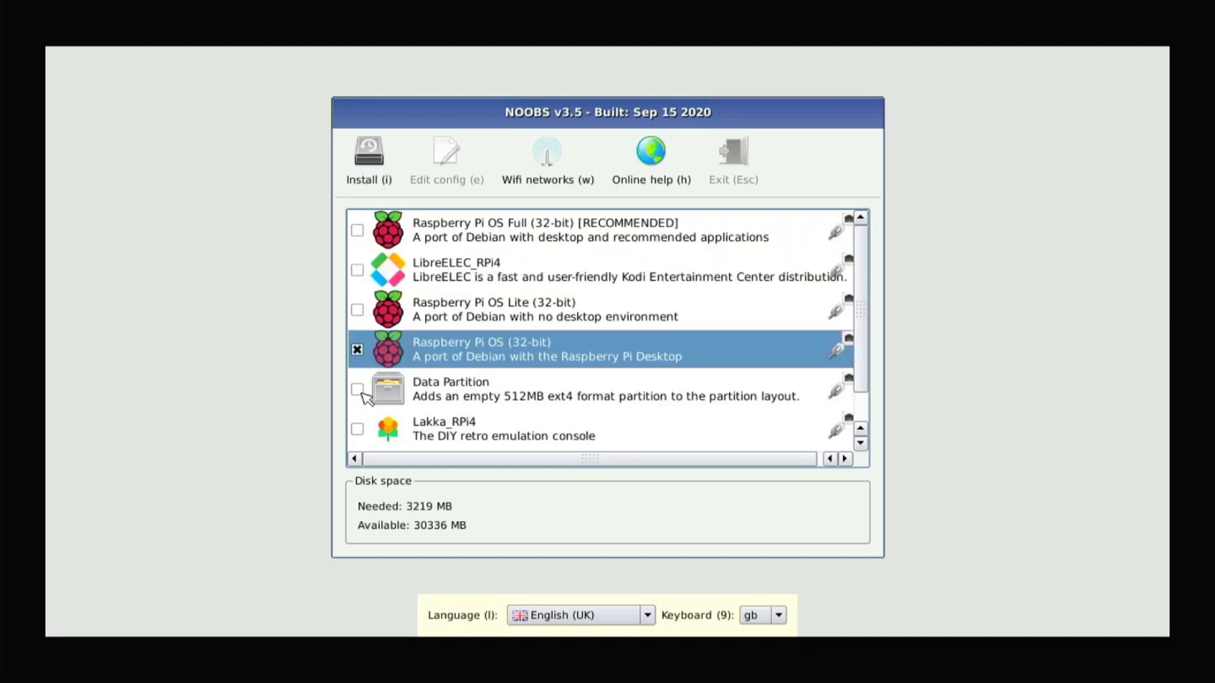
click(364, 431)
click(358, 430)
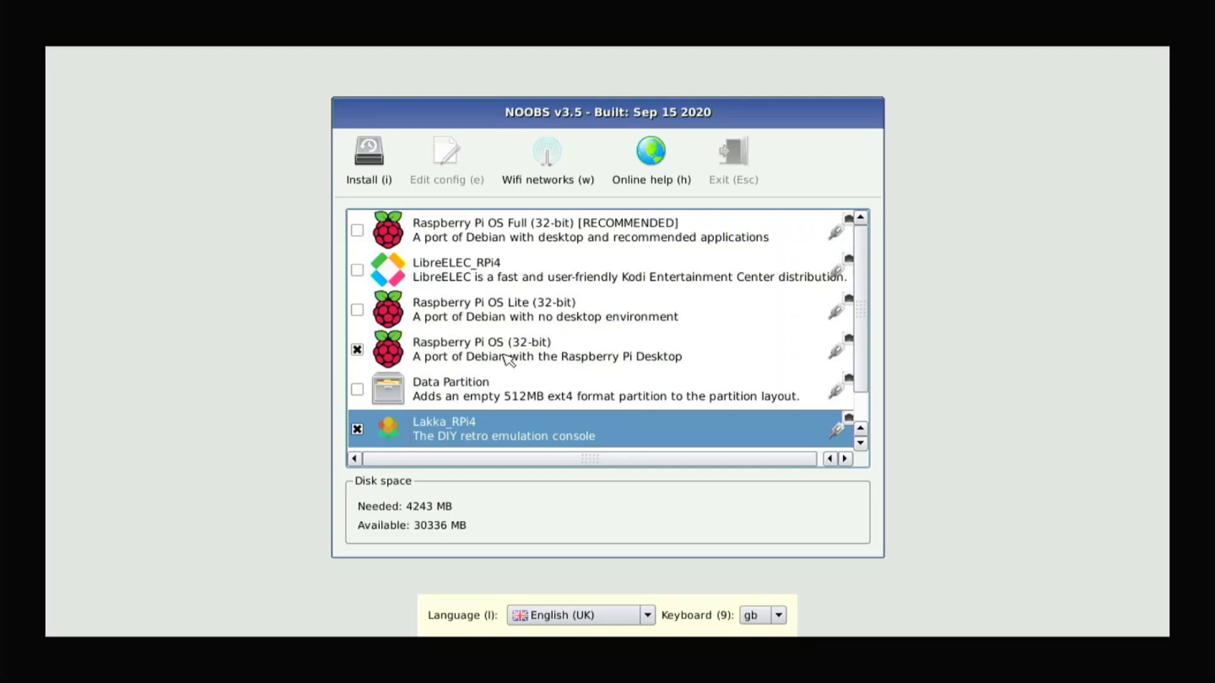
click(357, 429)
click(470, 362)
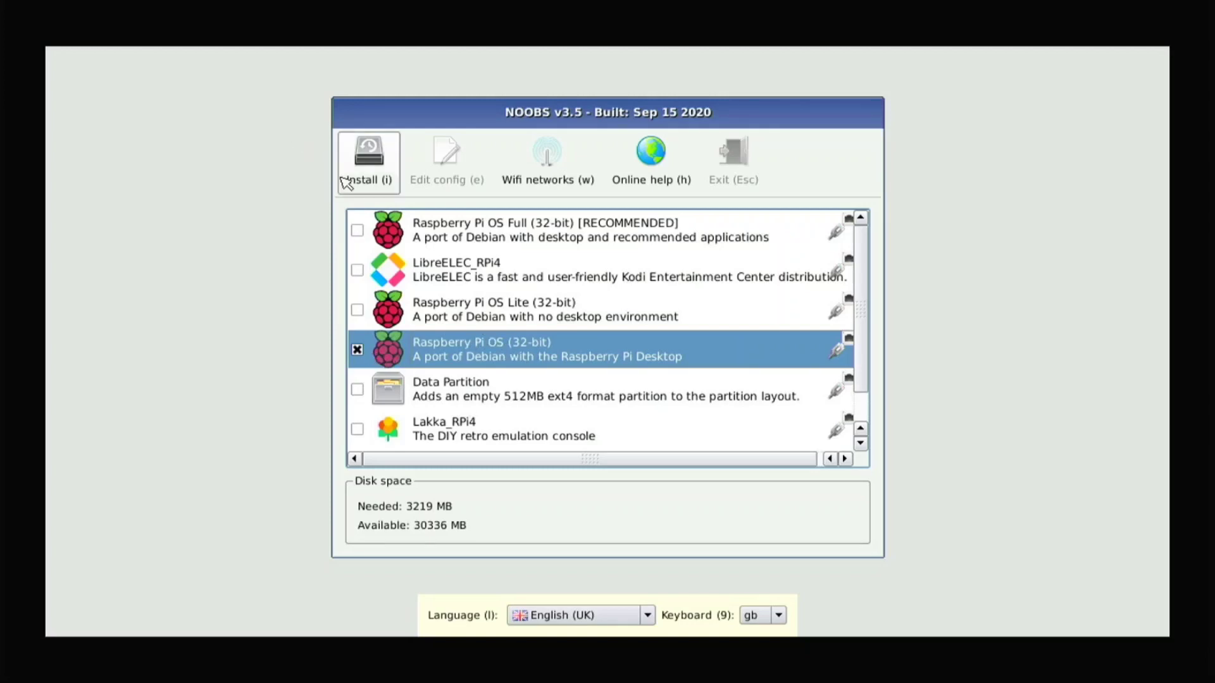
click(372, 170)
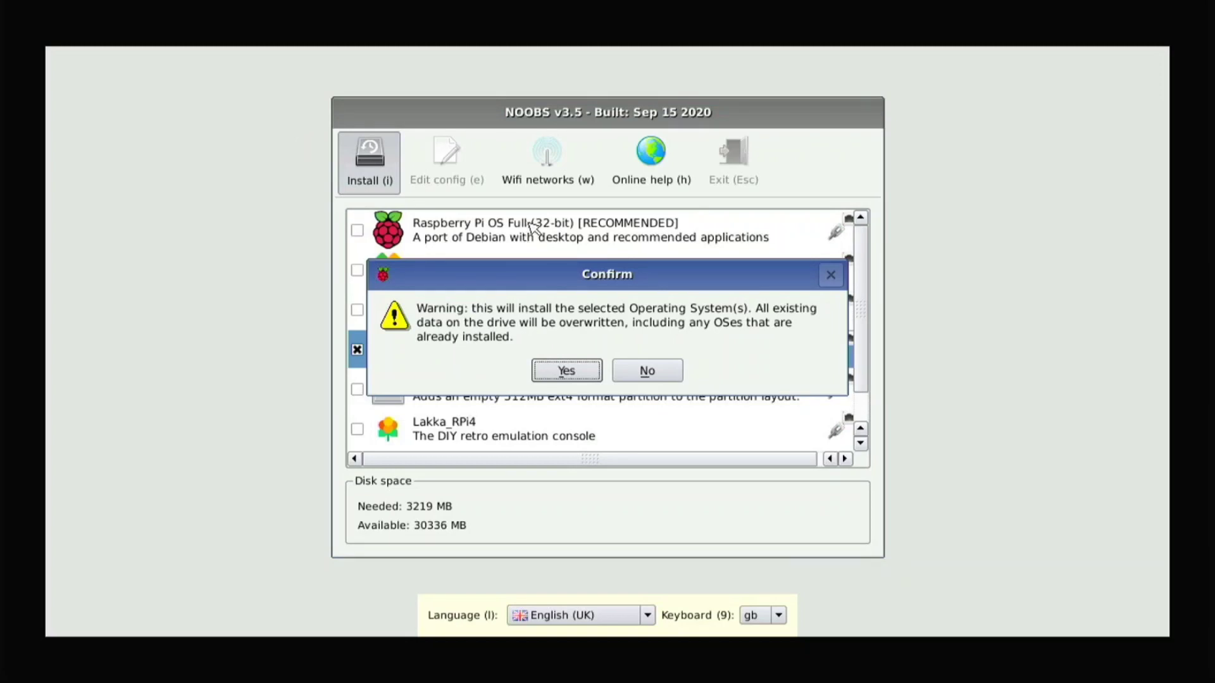
click(562, 369)
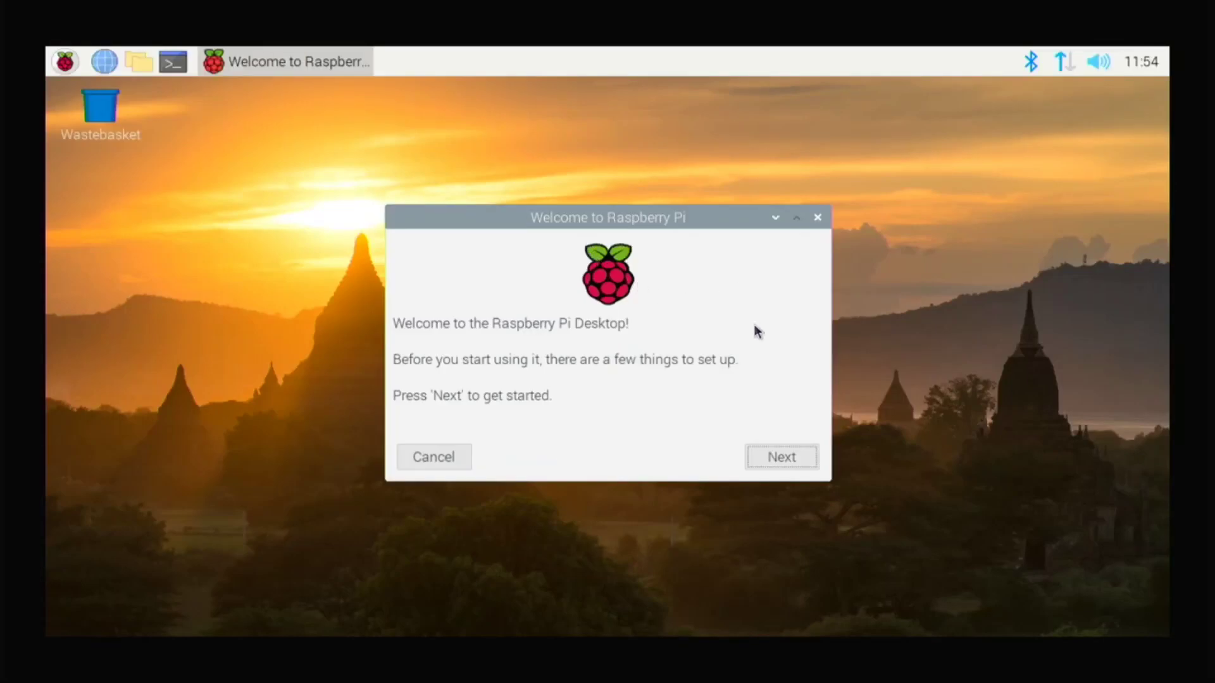
Set the country to United States with English language and US keyboard
click(757, 460)
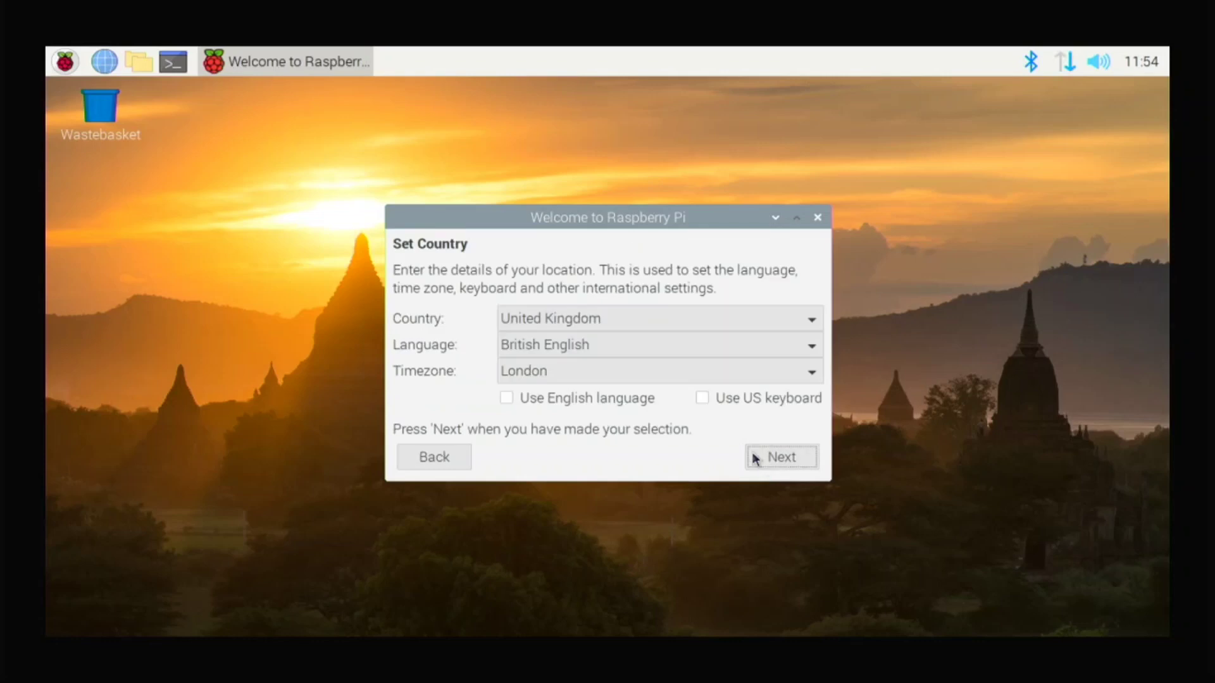
click(667, 328)
click(659, 365)
click(614, 399)
click(728, 398)
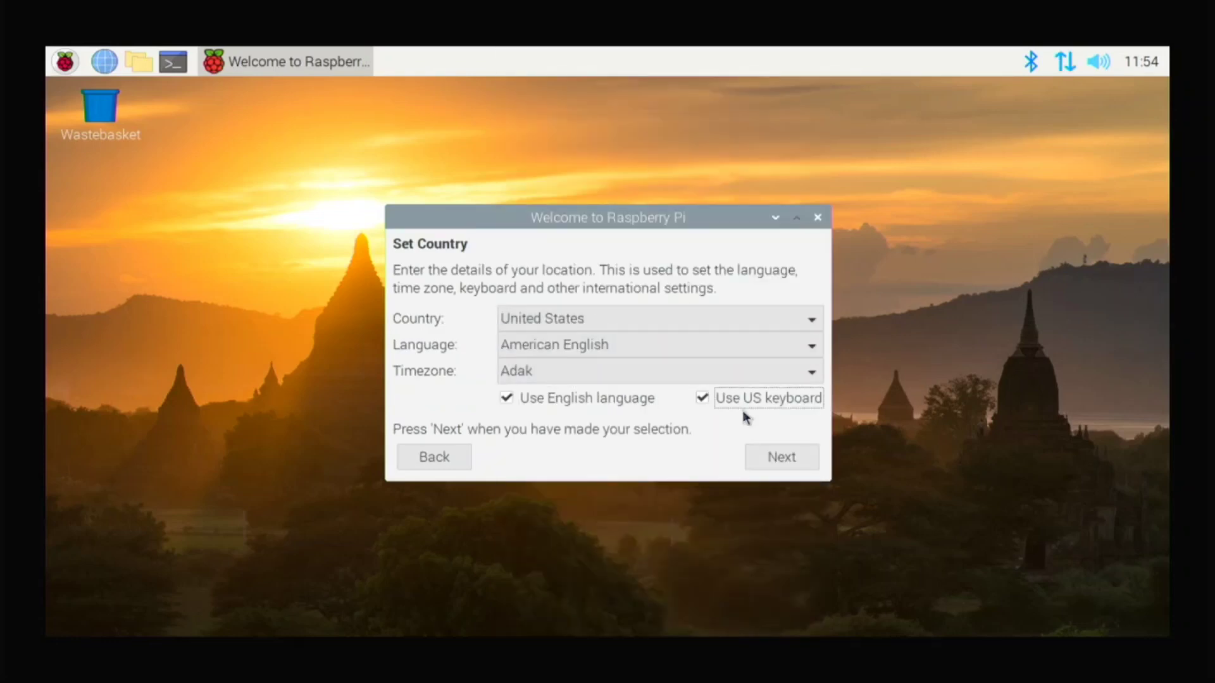
click(767, 450)
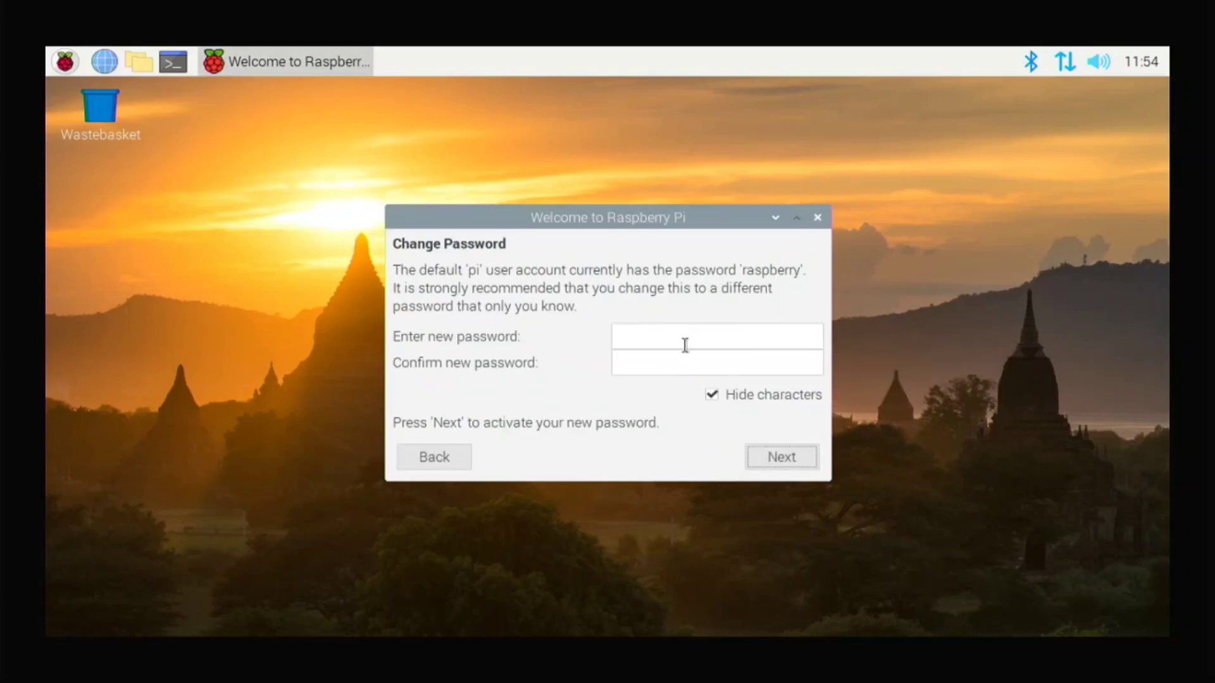
Keep the password and screen settings, and skip Wi-Fi and software updates
click(789, 467)
click(788, 464)
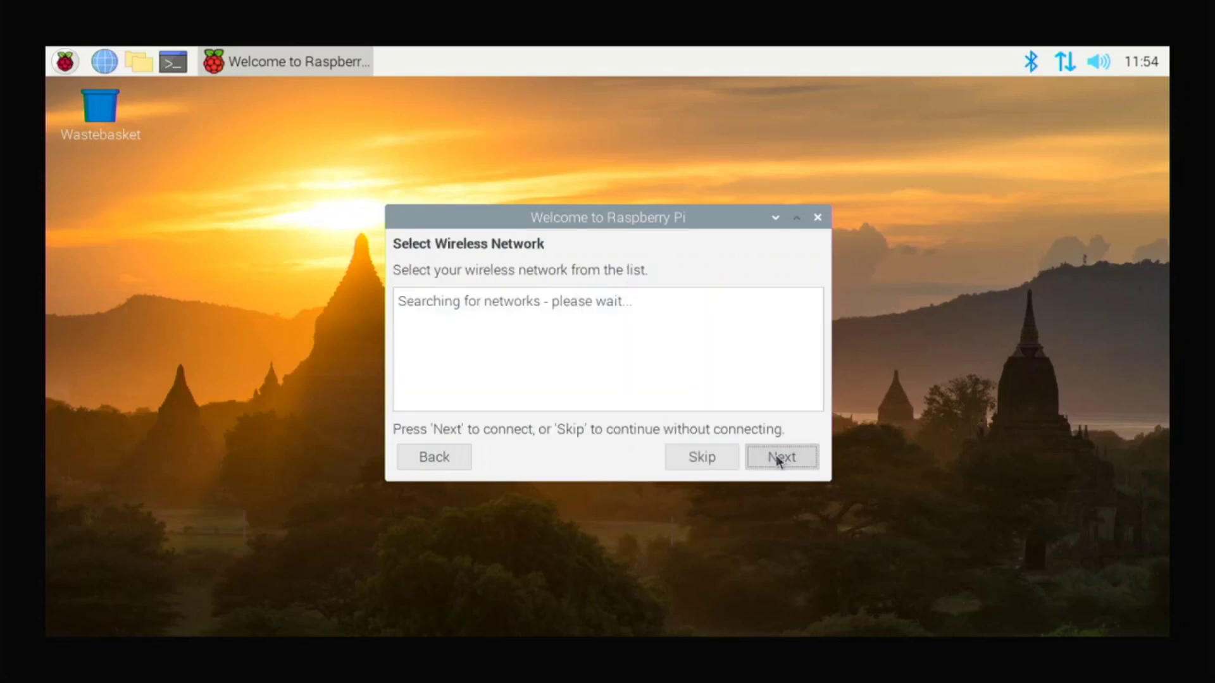
click(731, 450)
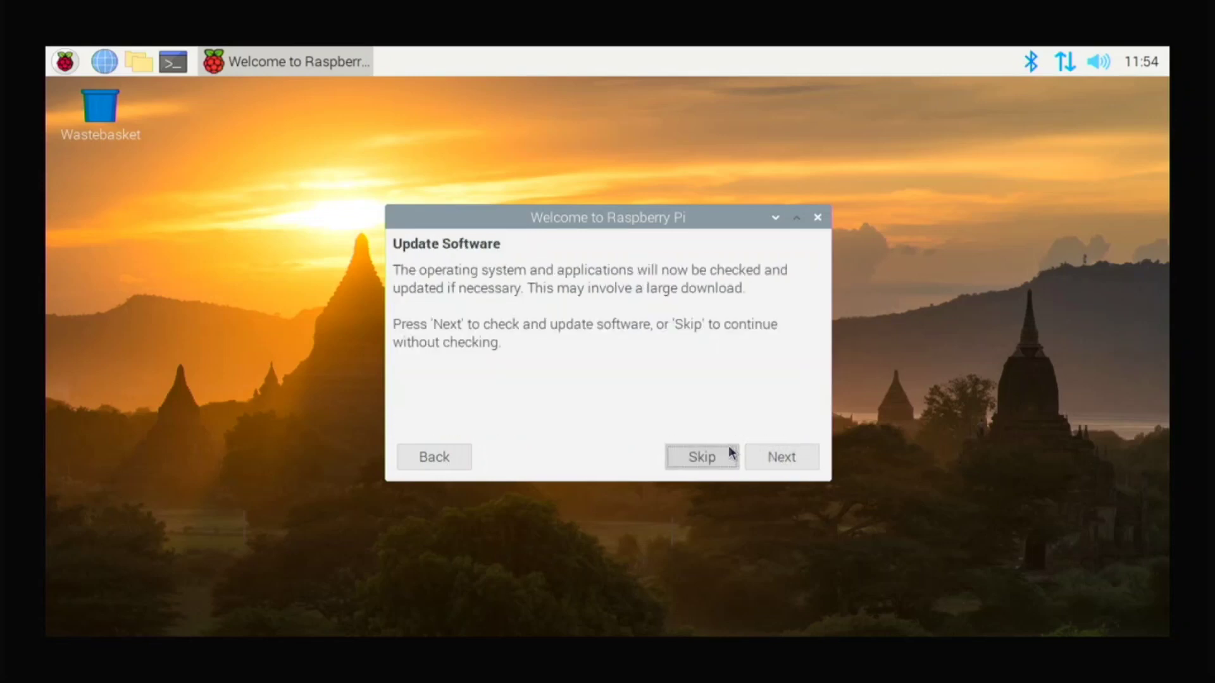
click(730, 450)
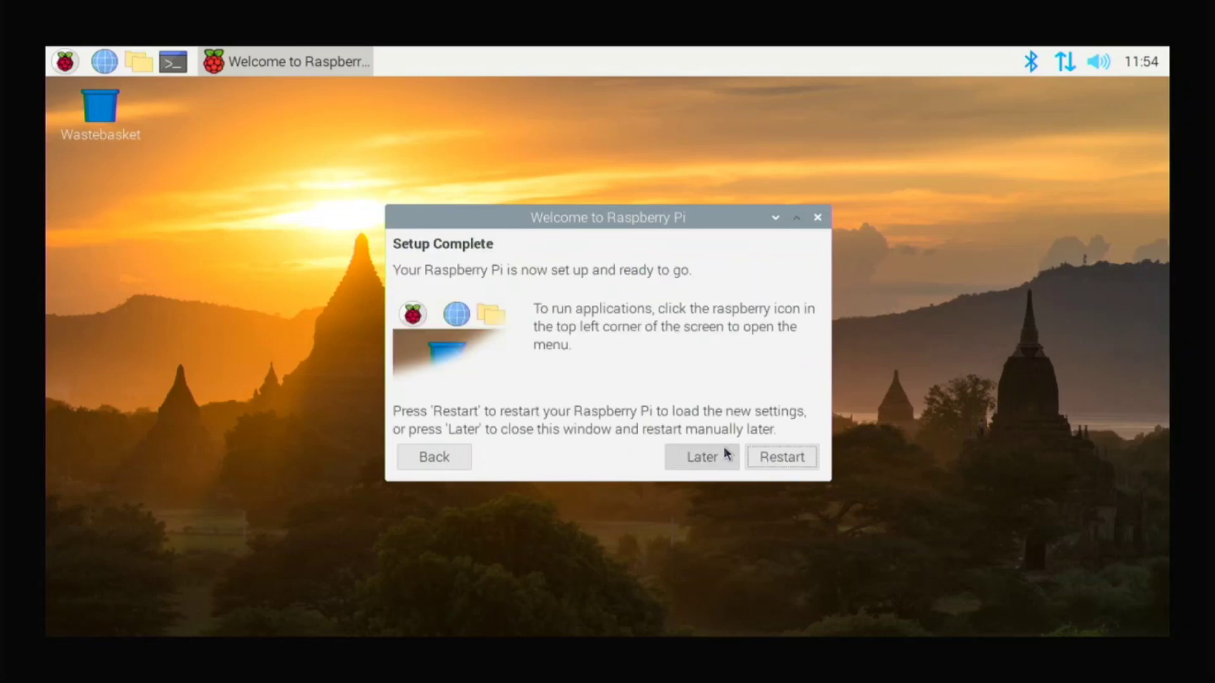
Close the Welcome wizard with Later and open and close the applications menu
click(719, 457)
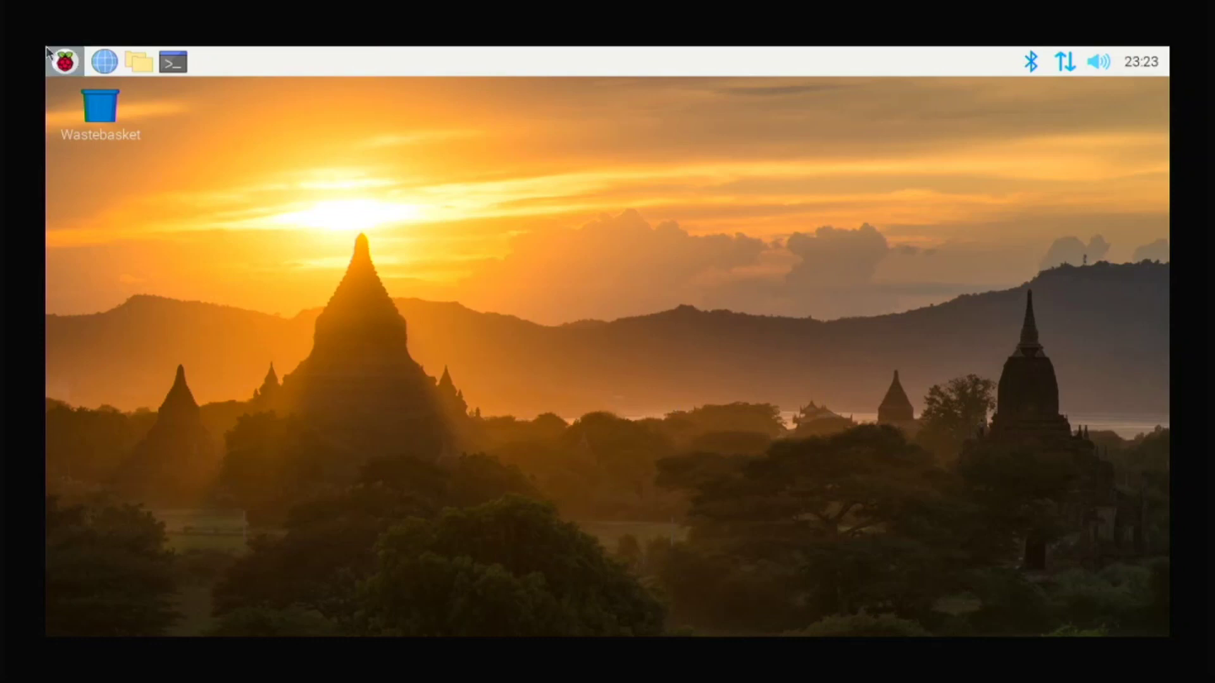
click(51, 55)
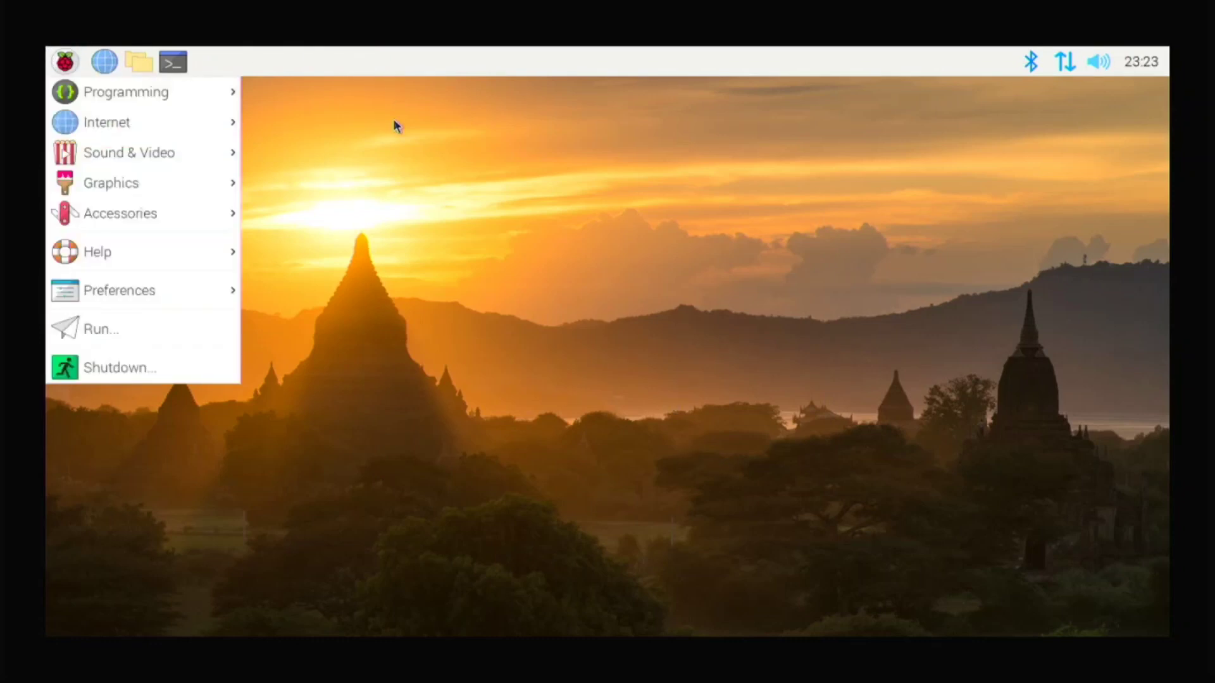
click(362, 221)
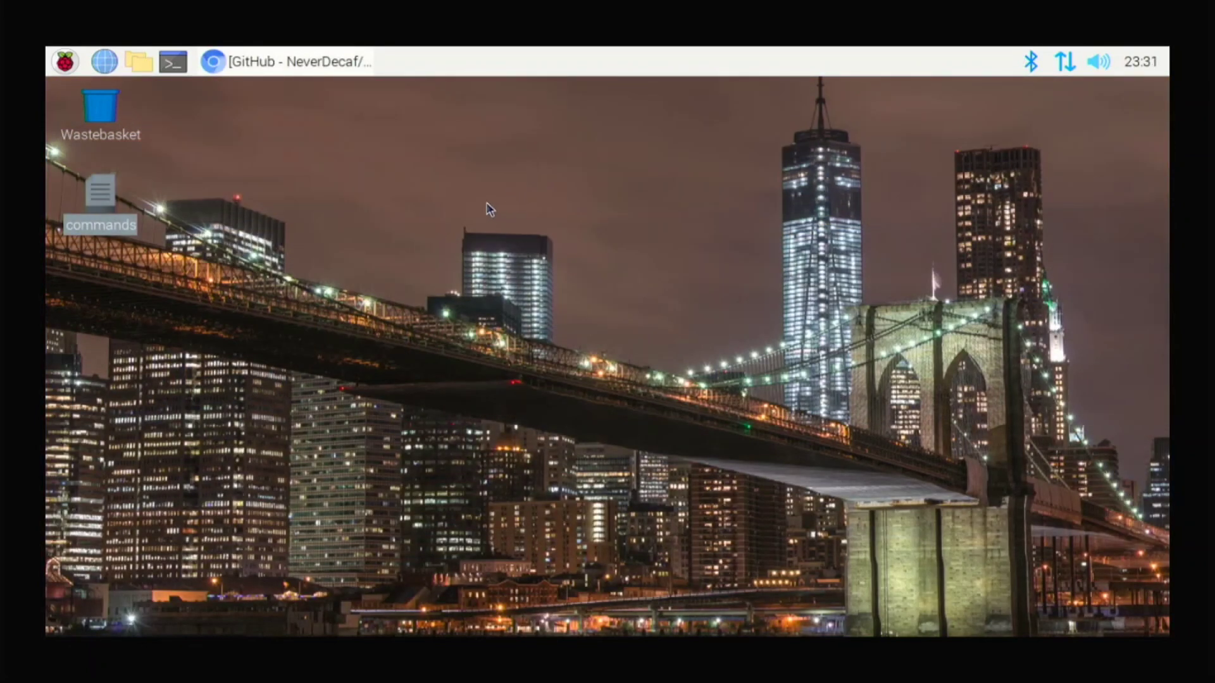
In Desktop Preferences, try canyon.jpg, then set clouds.jpg as the wallpaper and confirm
right_click(456, 238)
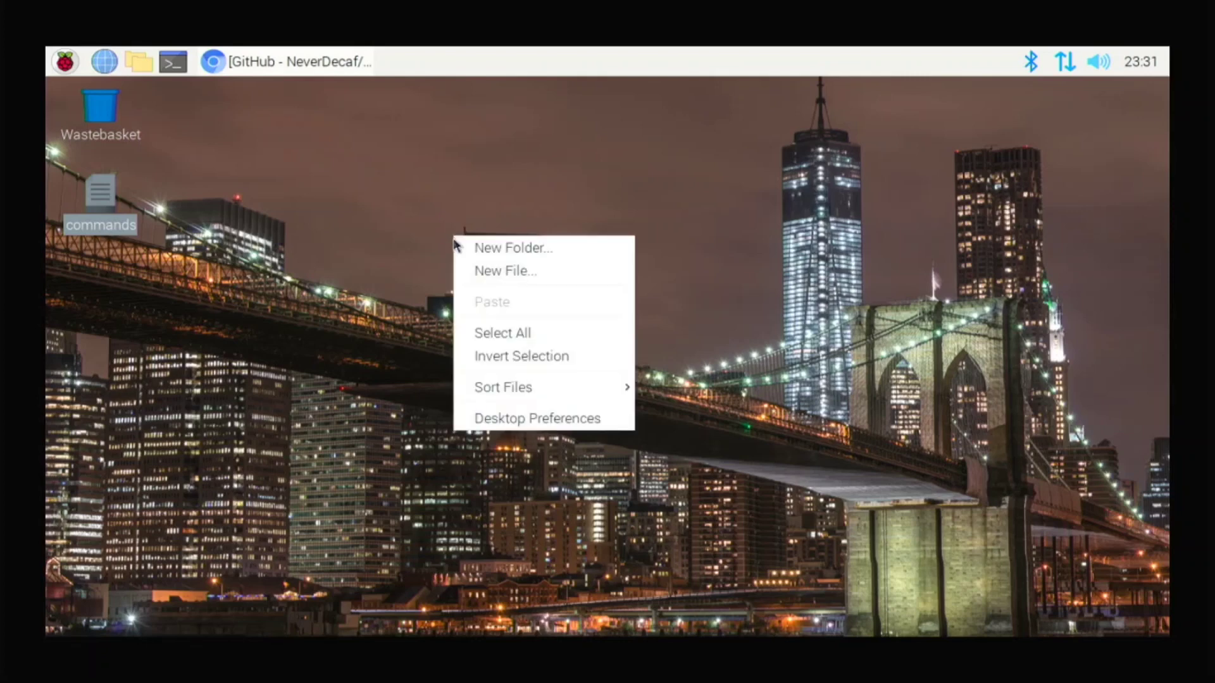
click(571, 420)
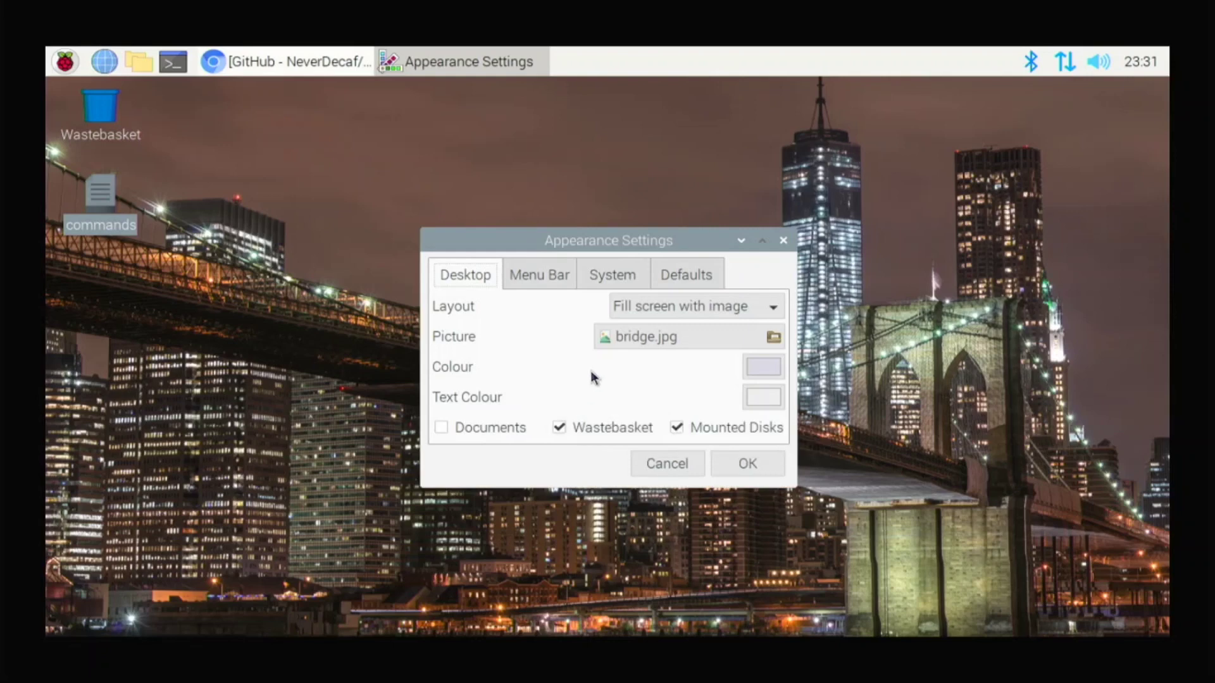
click(620, 352)
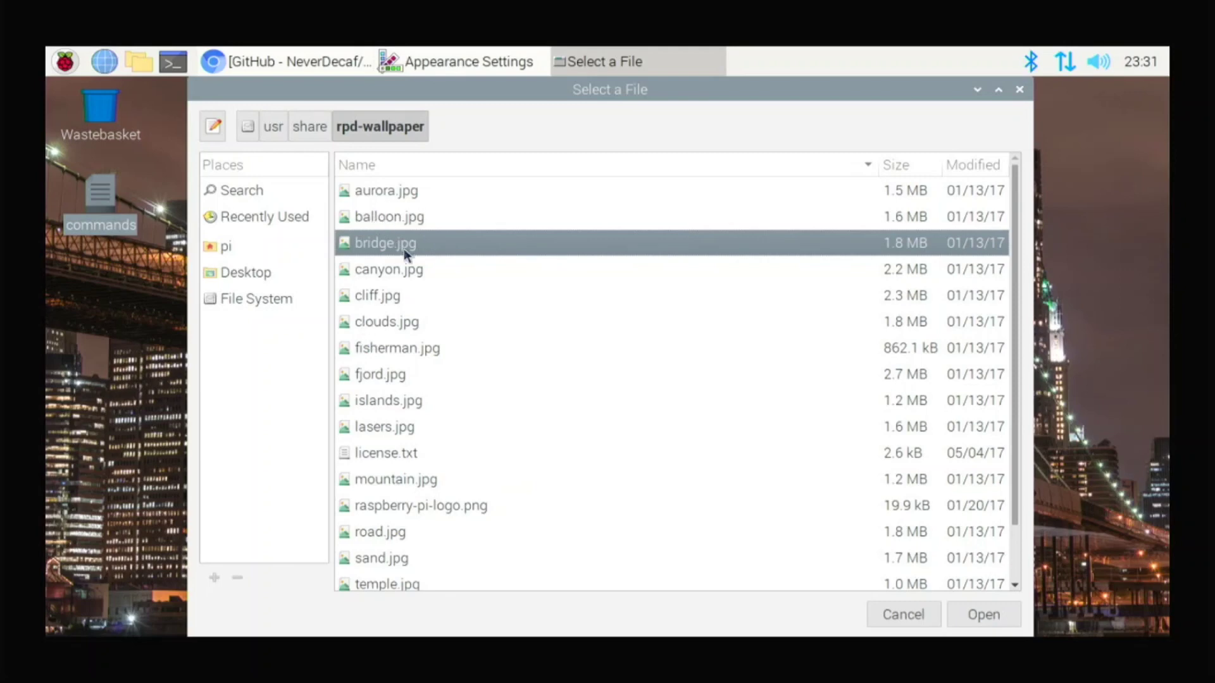
double_click(402, 265)
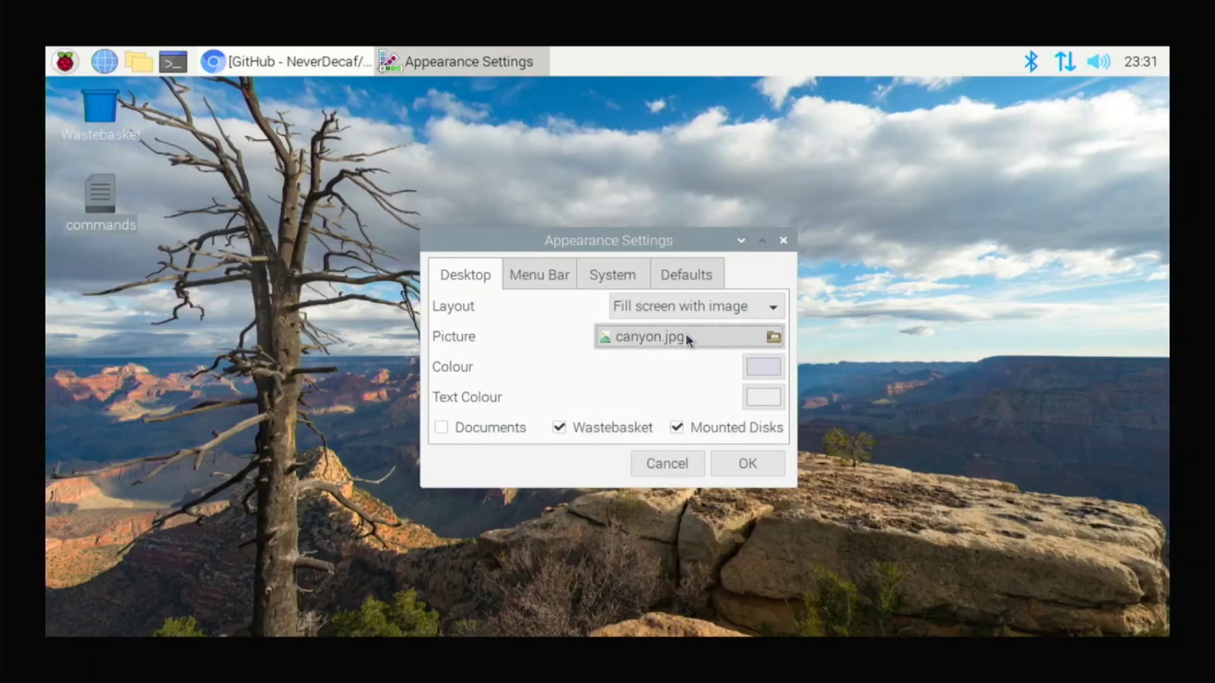
click(689, 339)
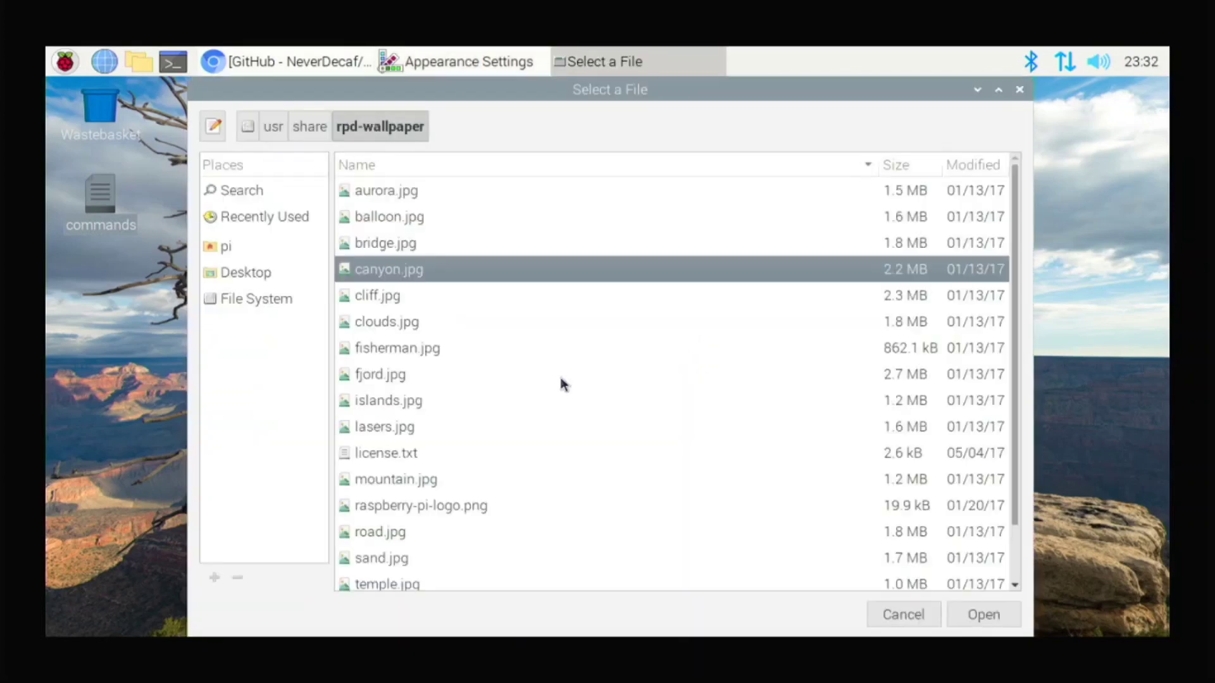
double_click(426, 323)
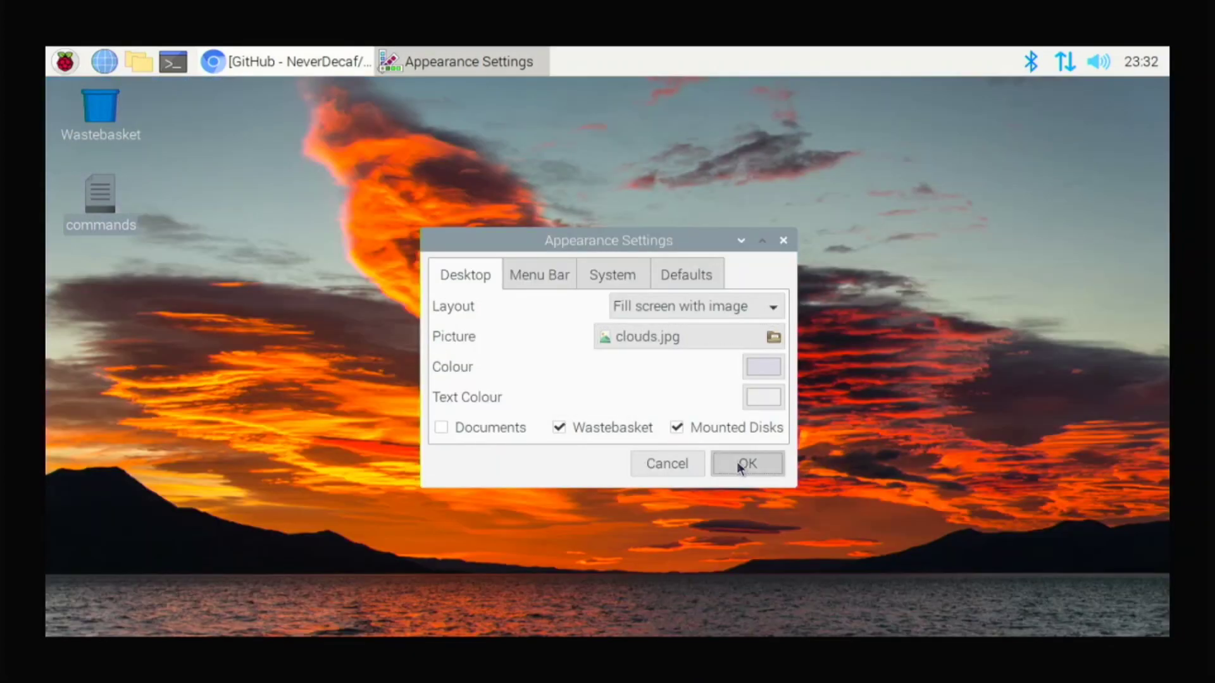
click(738, 462)
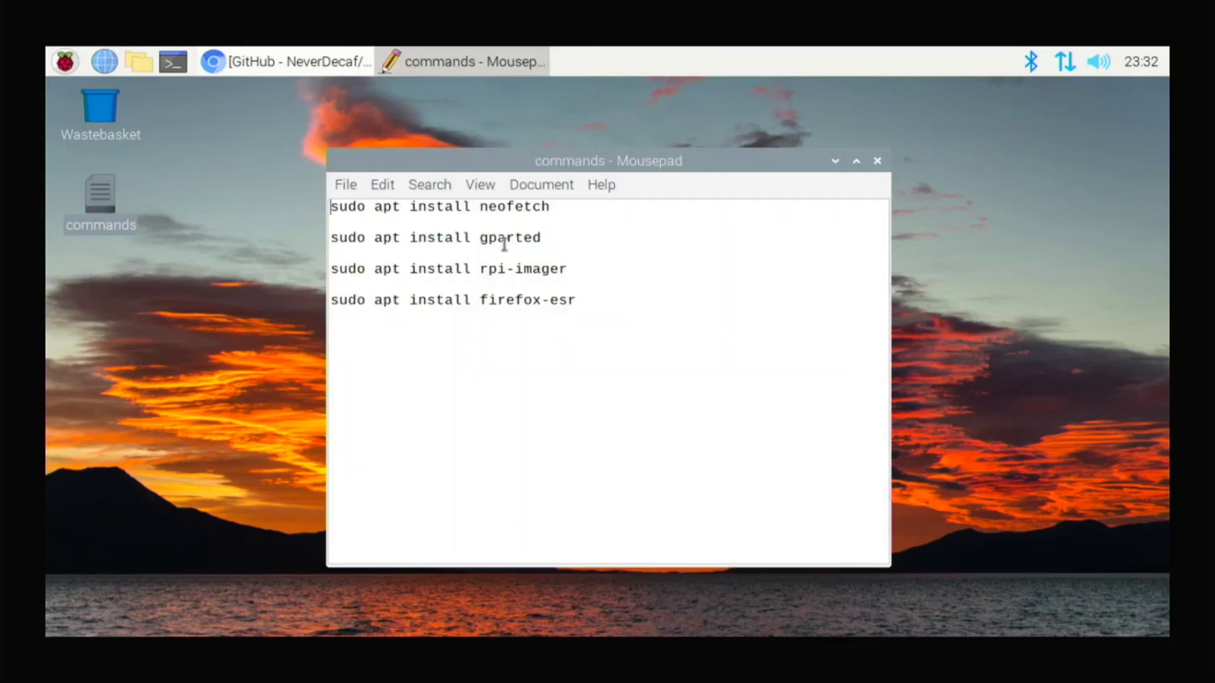
Install neofetch by pasting 'sudo apt install neofetch' from the notes and confirming with y
key(shift+End)
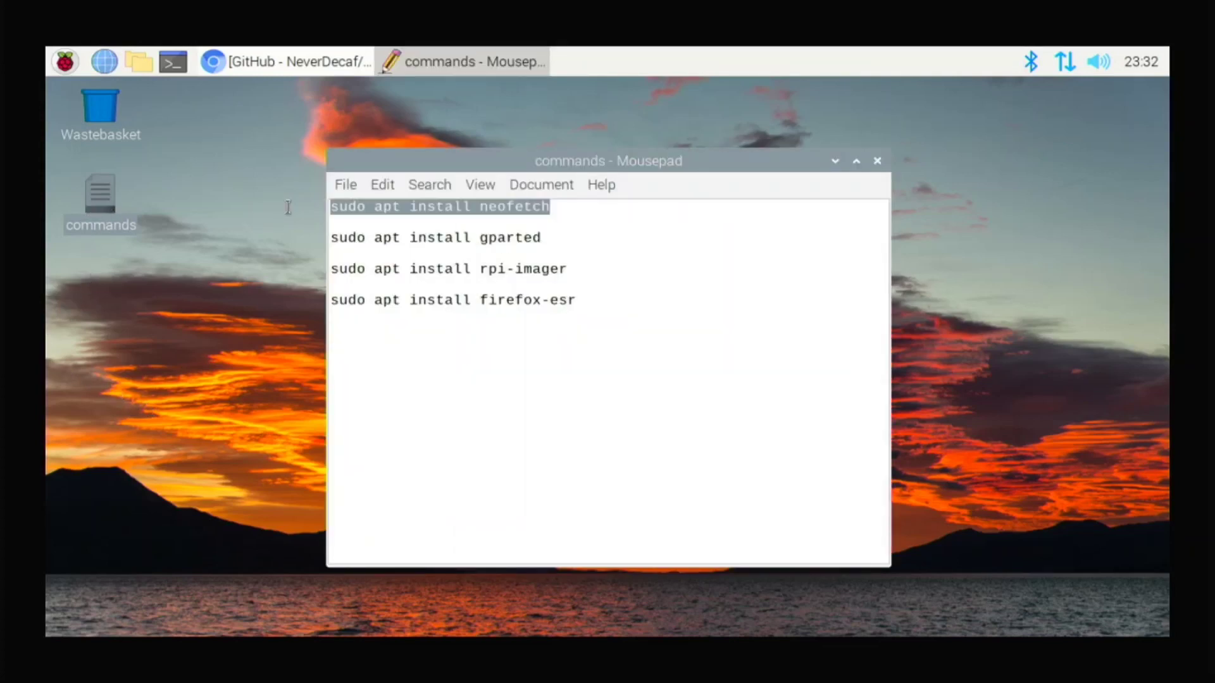
right_click(343, 212)
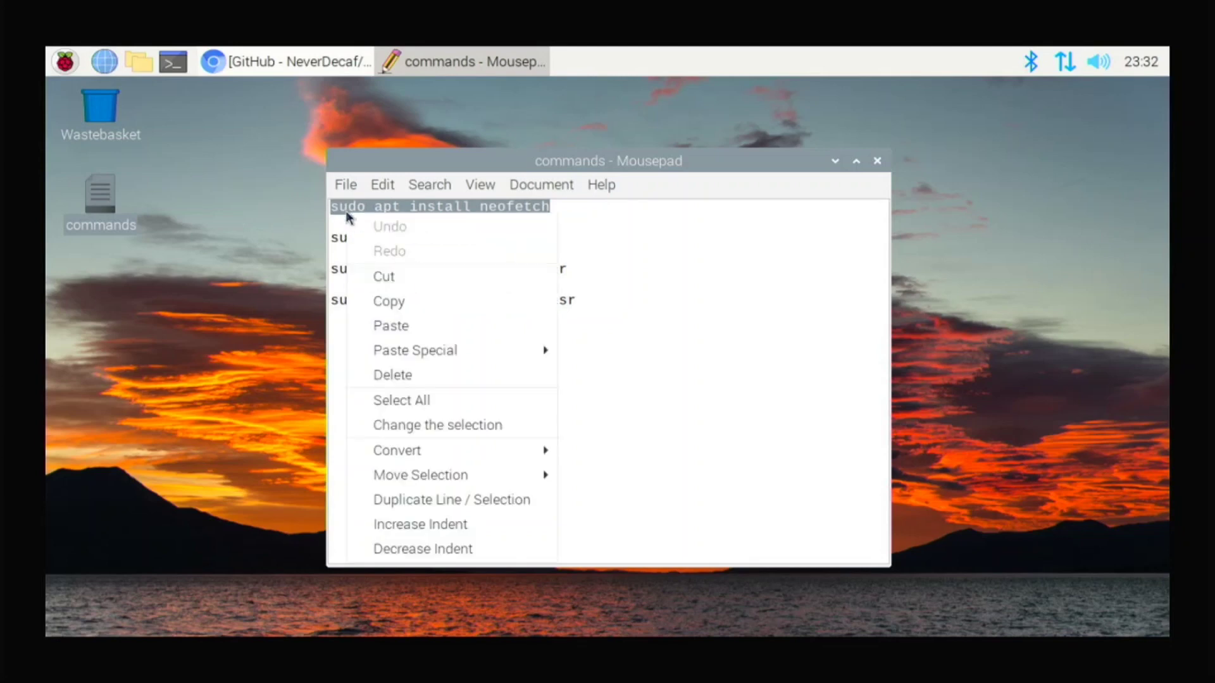
click(395, 300)
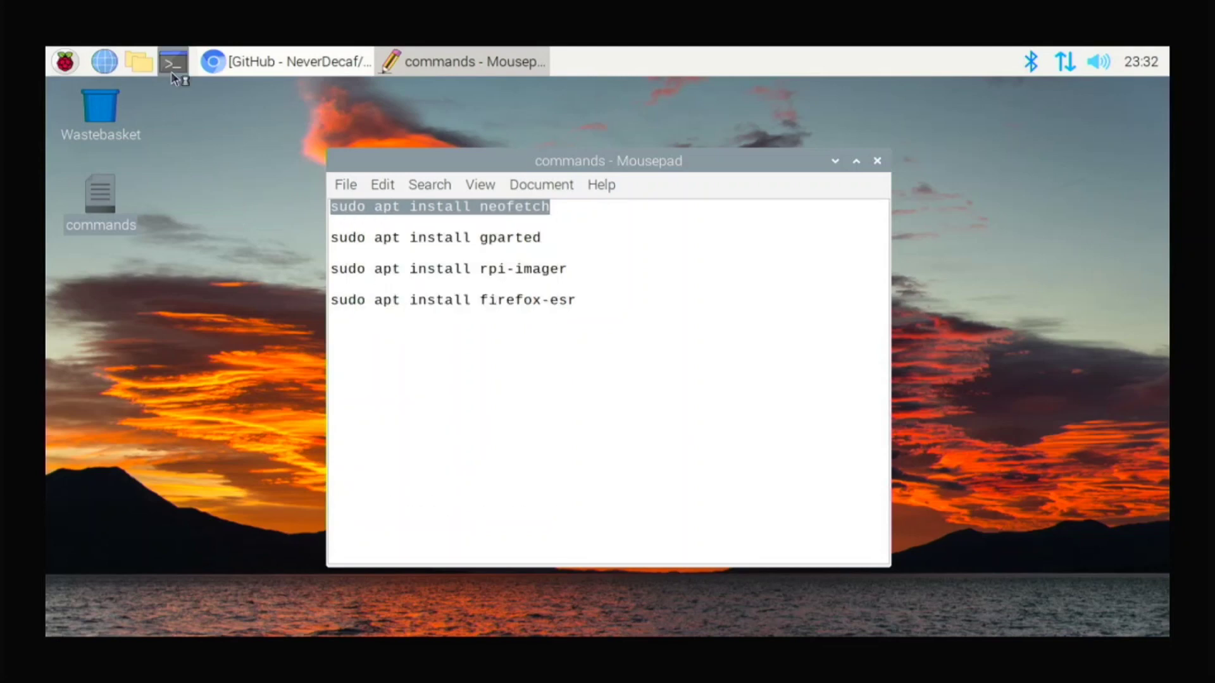
right_click(356, 224)
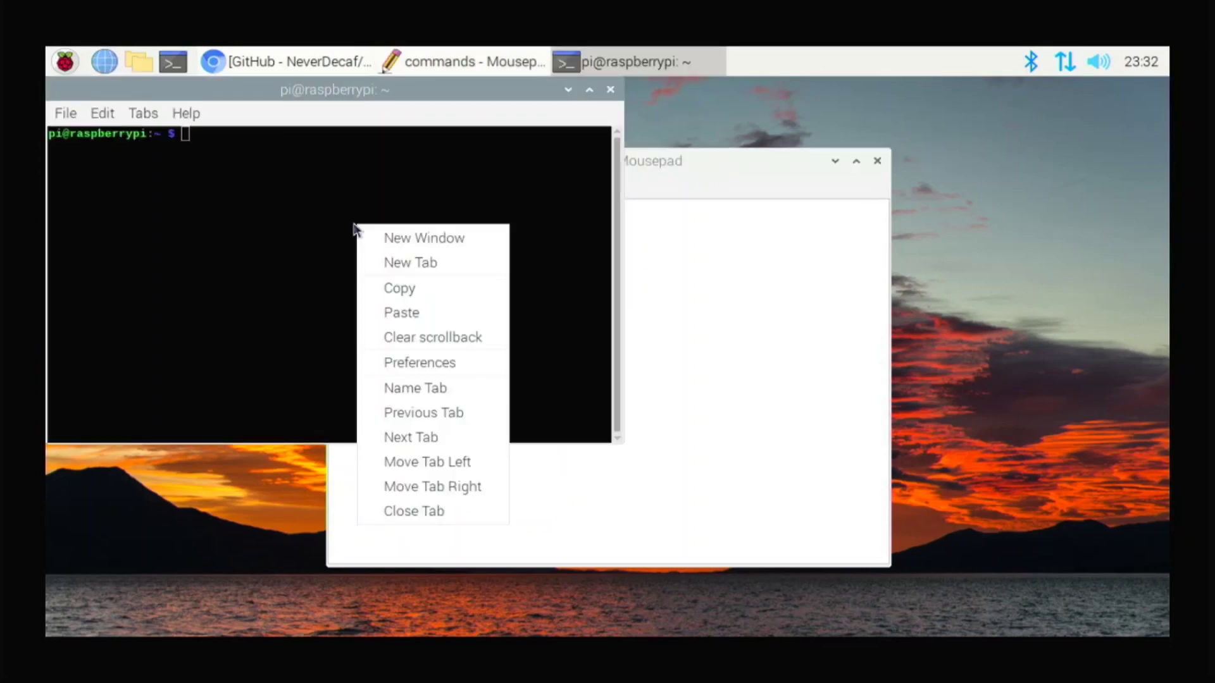
click(384, 314)
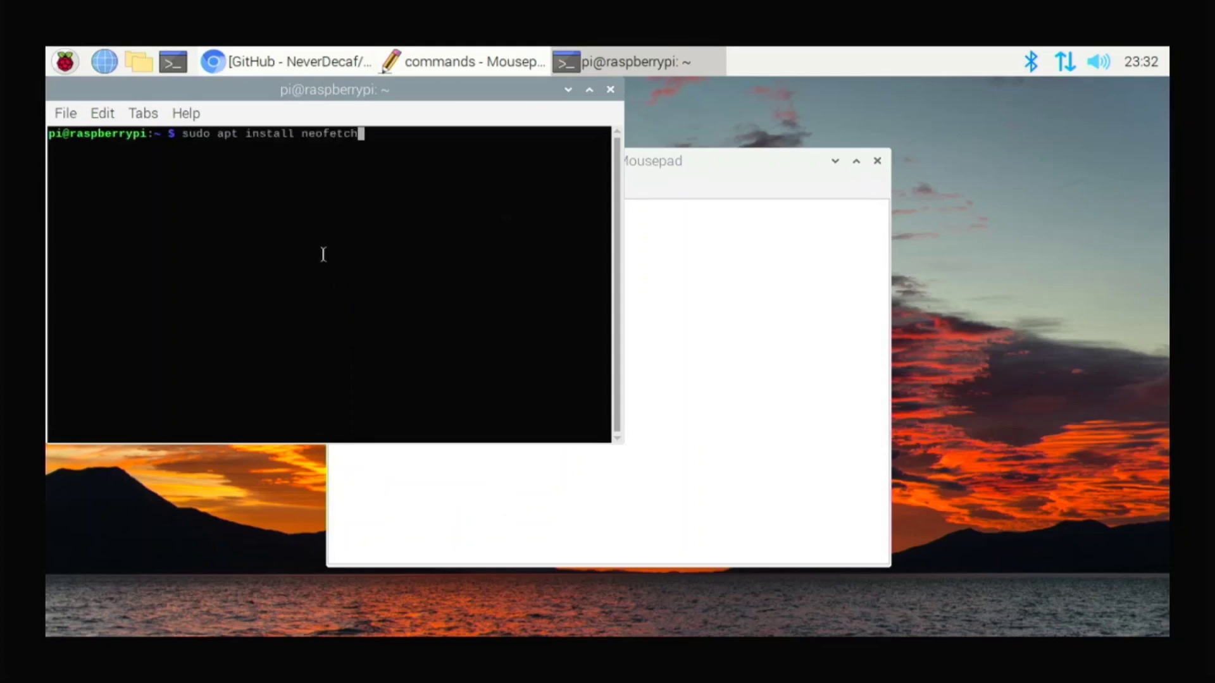
key(Return)
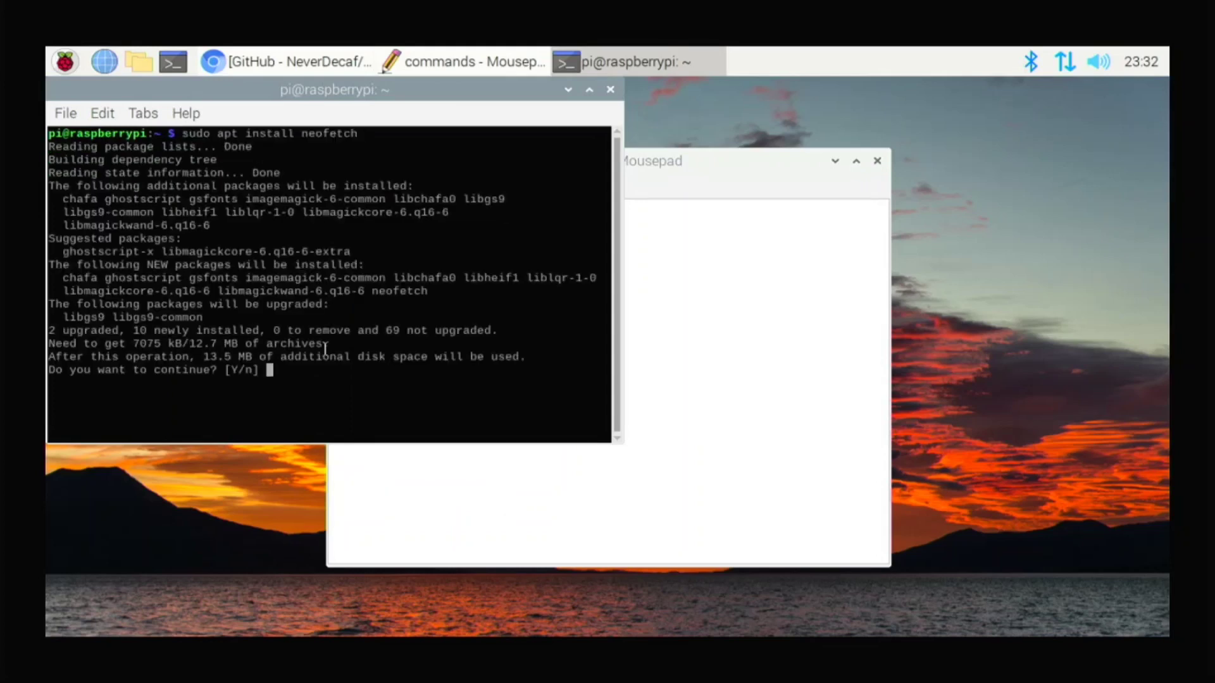
text(y)
key(Return)
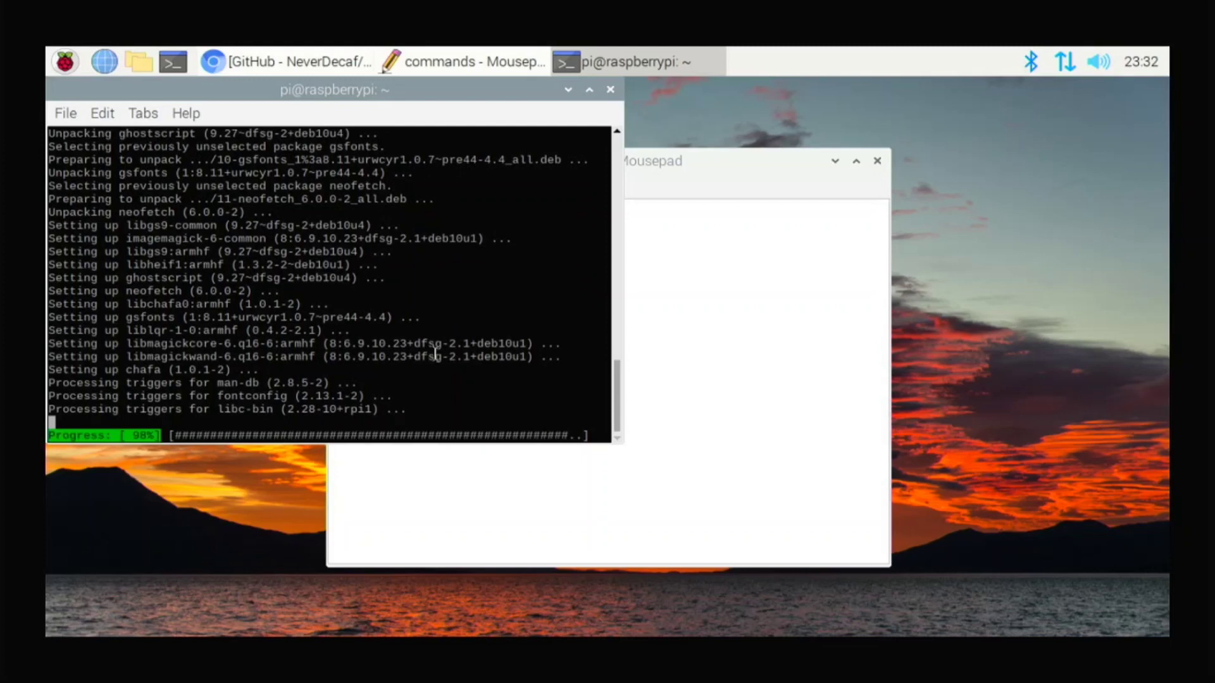
Run neofetch and look over the OS, Host and Kernel details in its output
text(neofetch)
key(Return)
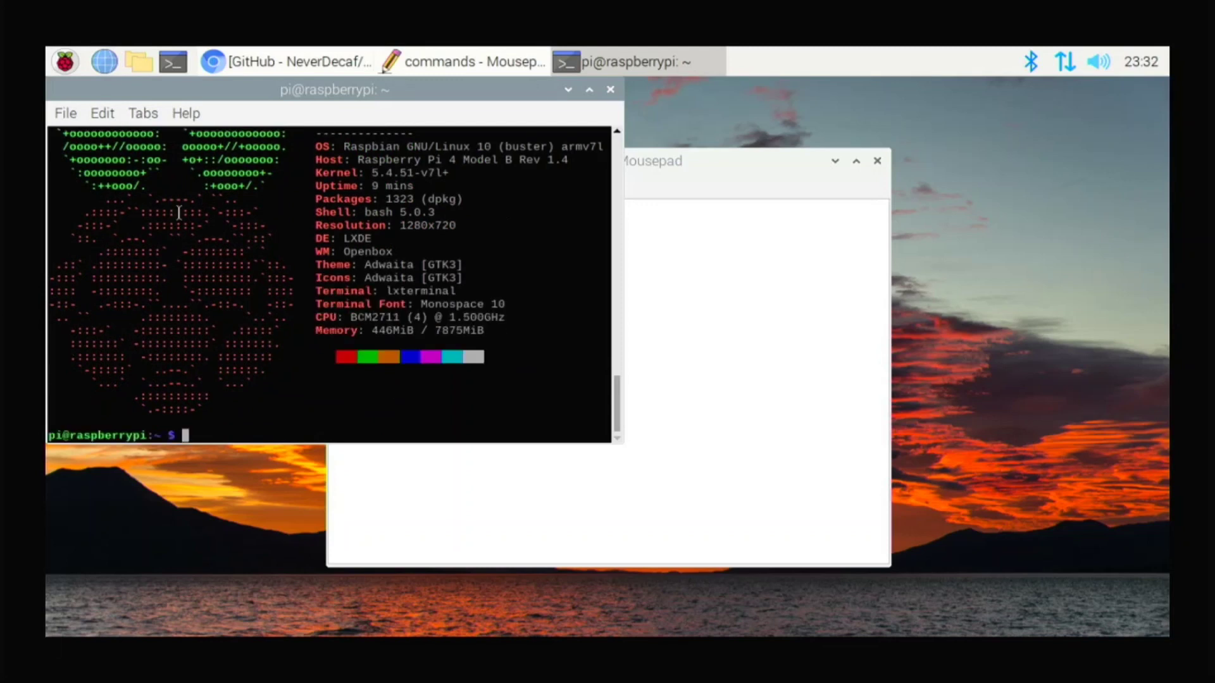
drag(197, 194, 224, 226)
scroll(234, 231, up, 3)
drag(430, 266, 474, 287)
click(475, 286)
scroll(487, 342, down, 3)
Paste 'sudo apt install gparted' from the notes into the terminal and confirm with y
click(665, 325)
drag(593, 241, 313, 243)
right_click(384, 254)
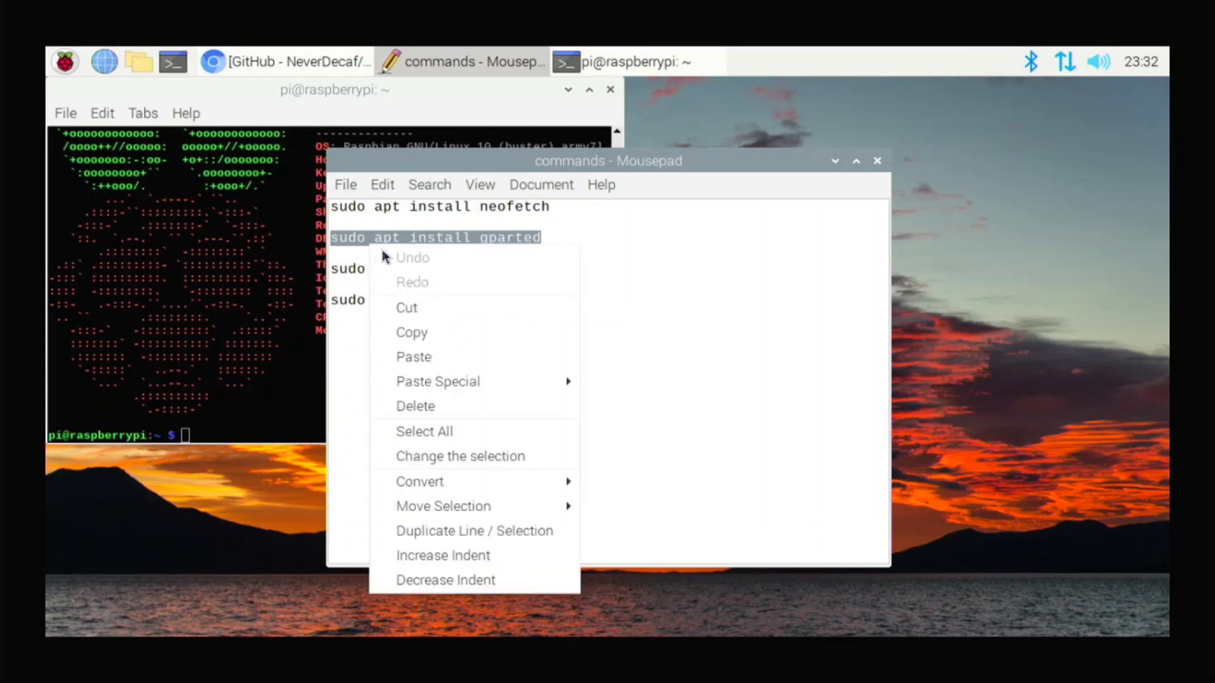
click(450, 330)
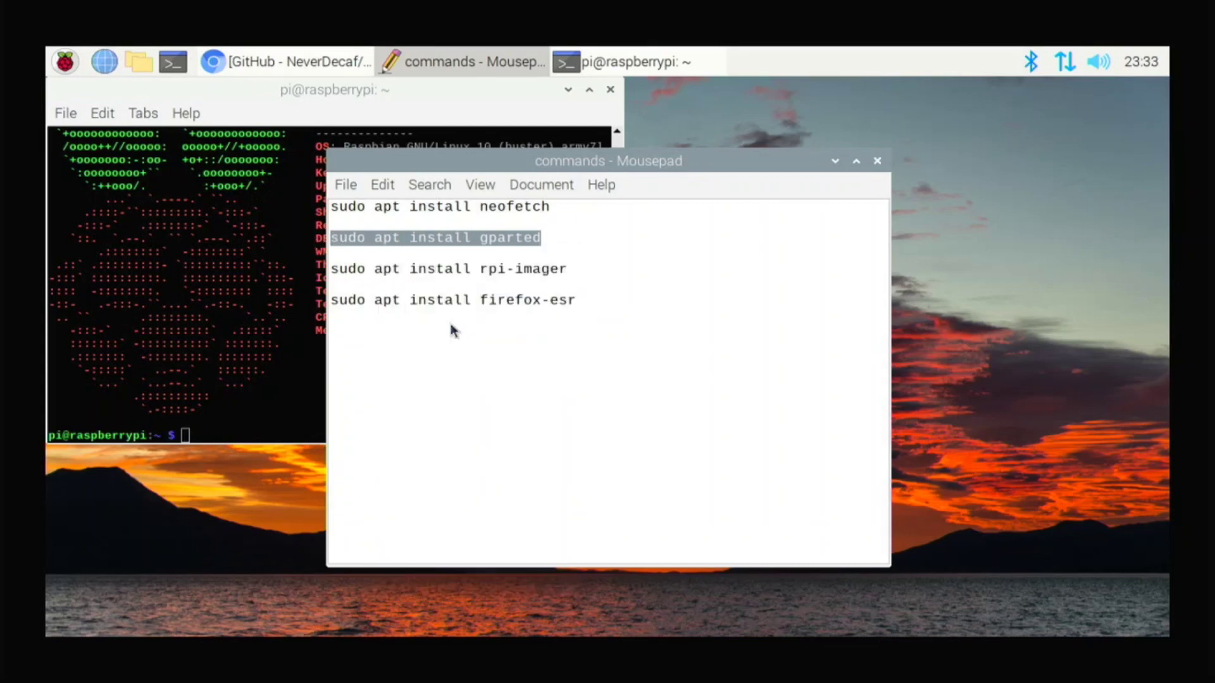
click(257, 352)
right_click(255, 339)
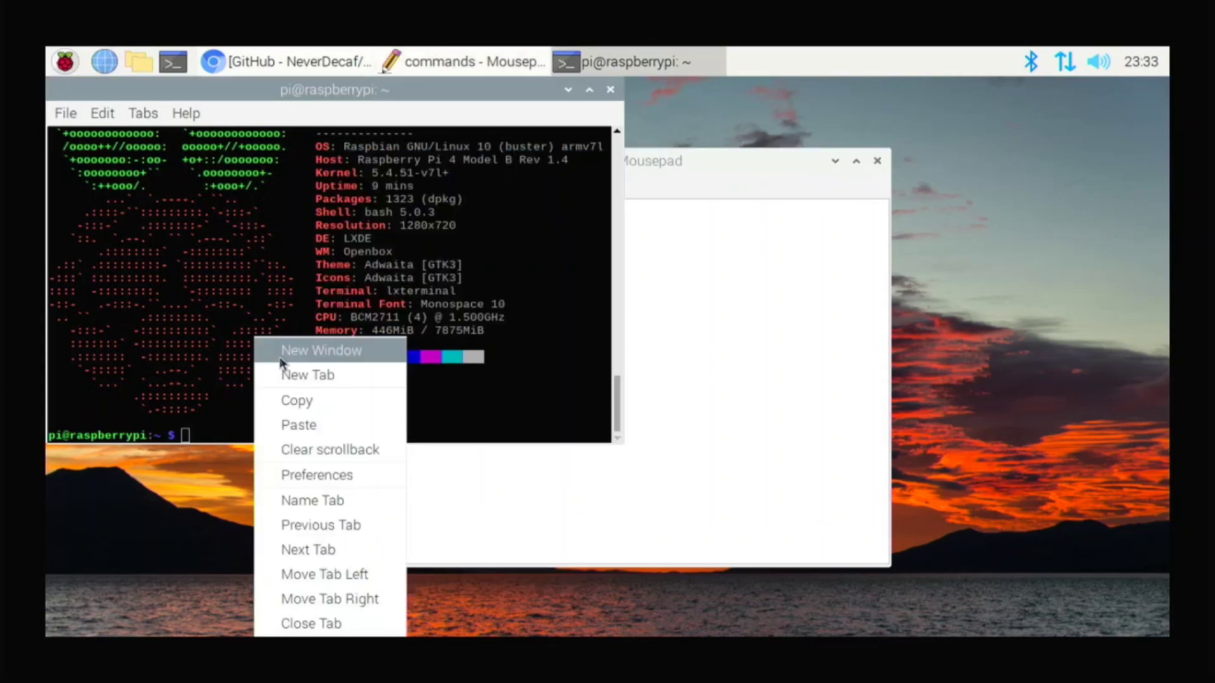
click(333, 422)
key(Return)
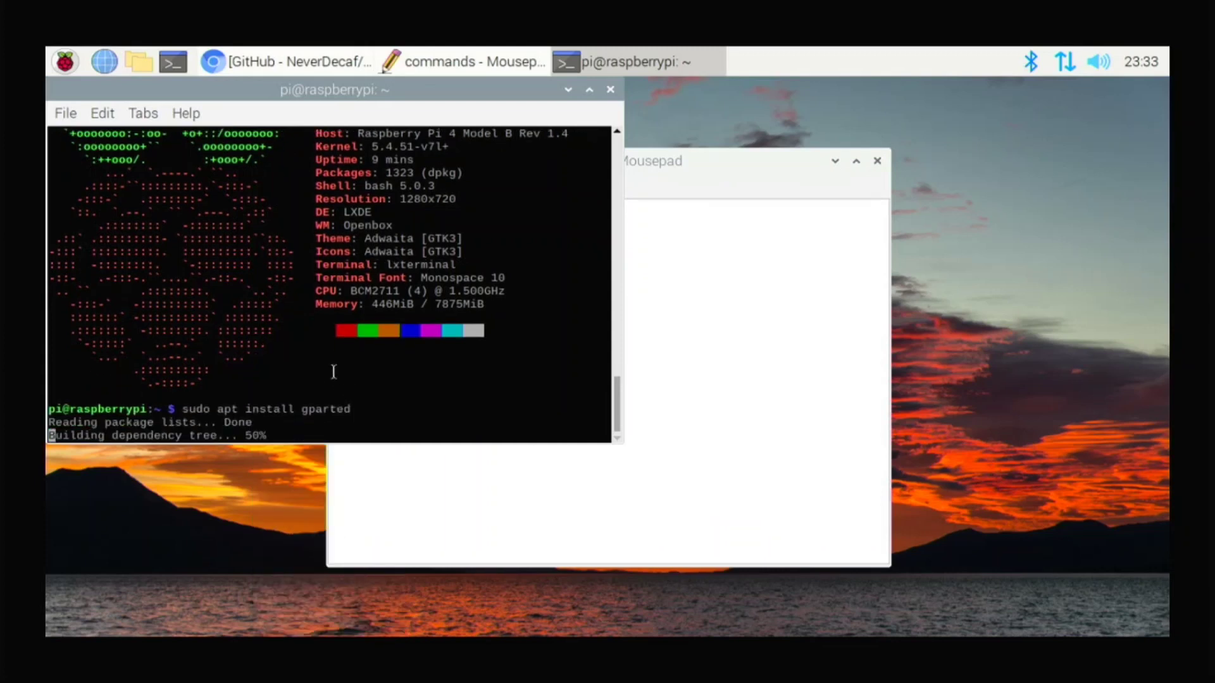
text(y)
key(Return)
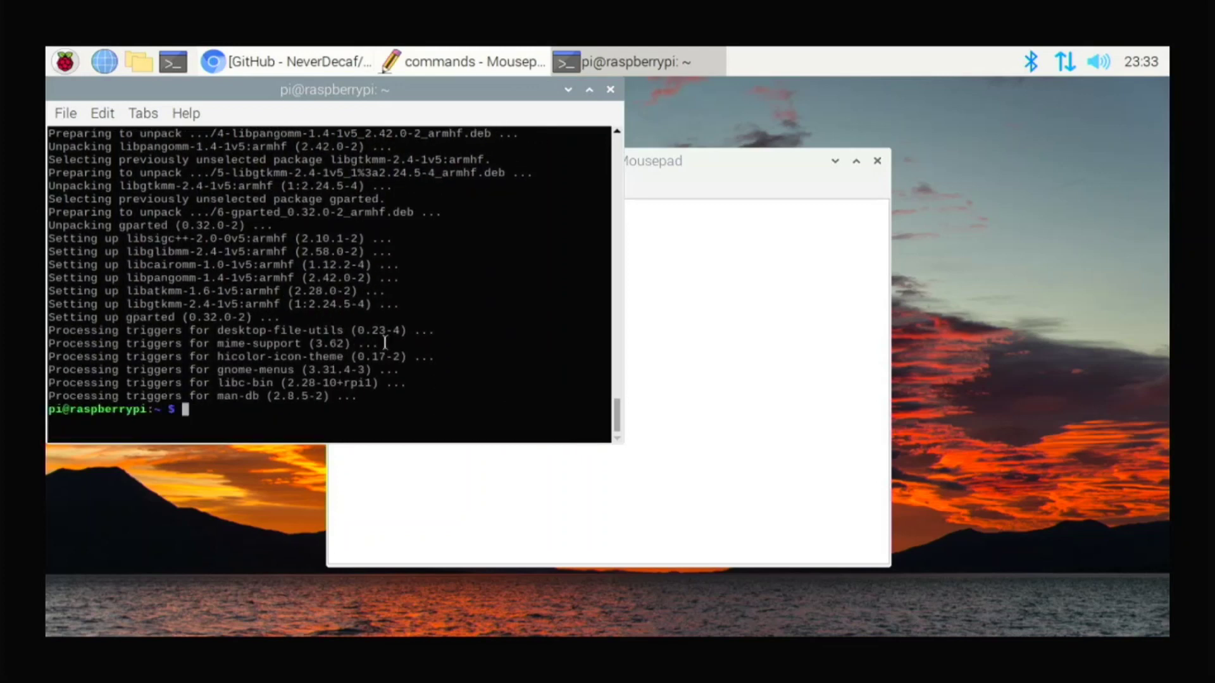
click(50, 57)
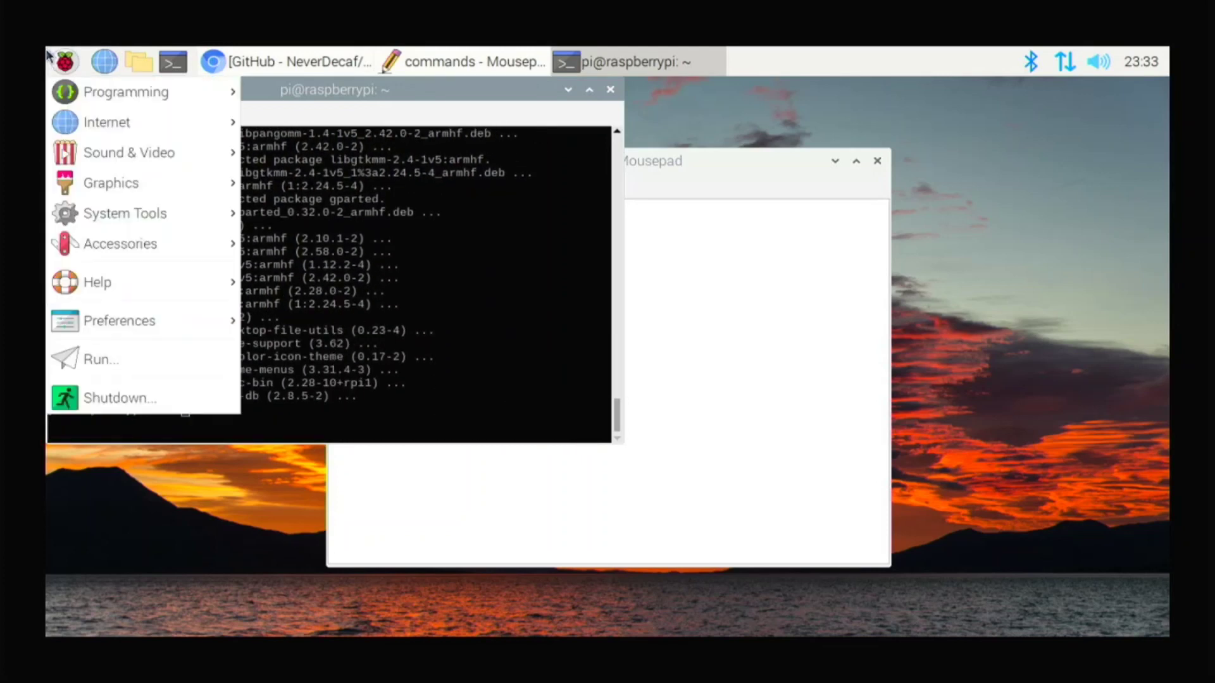
mouse_move(234, 225)
click(278, 215)
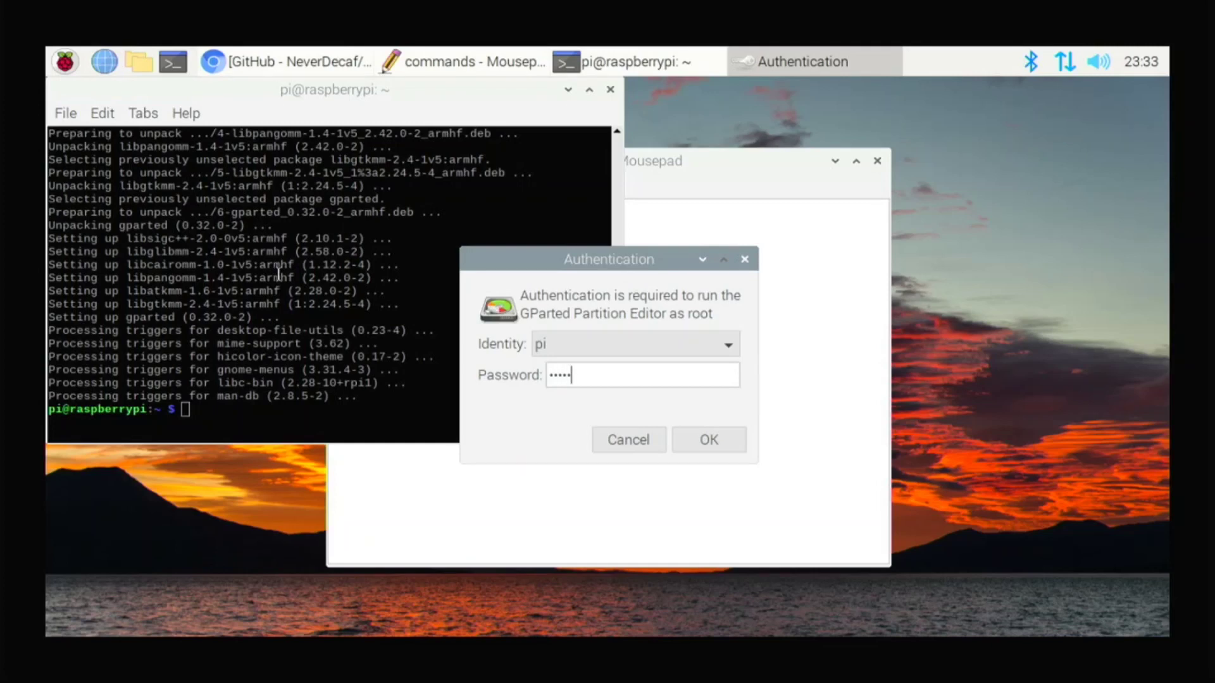
key(Return)
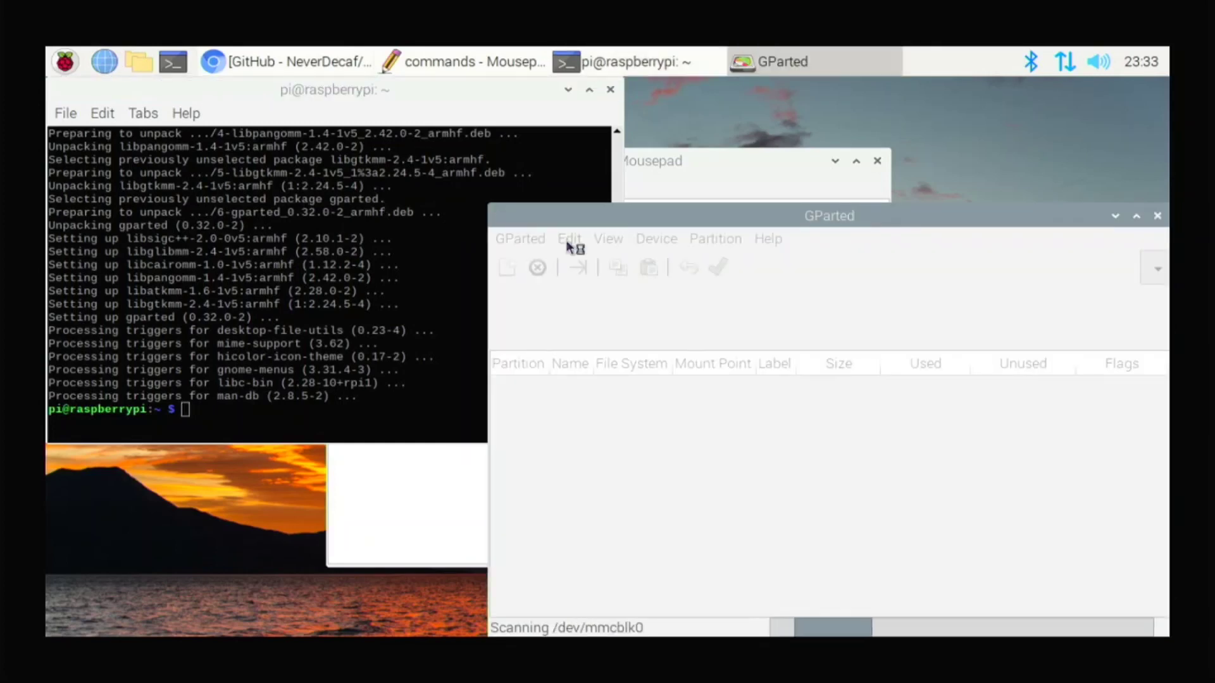
drag(703, 215, 425, 120)
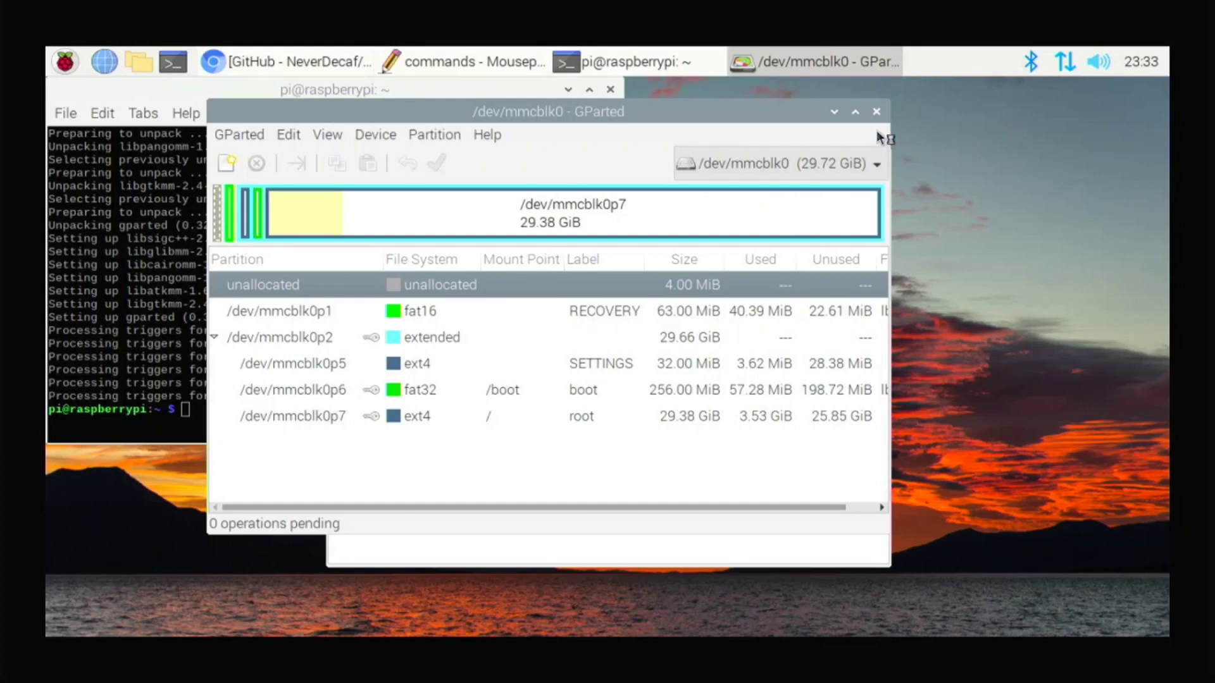
Close GParted, then paste 'sudo apt install rpi-imager' into the terminal and confirm with y
click(875, 112)
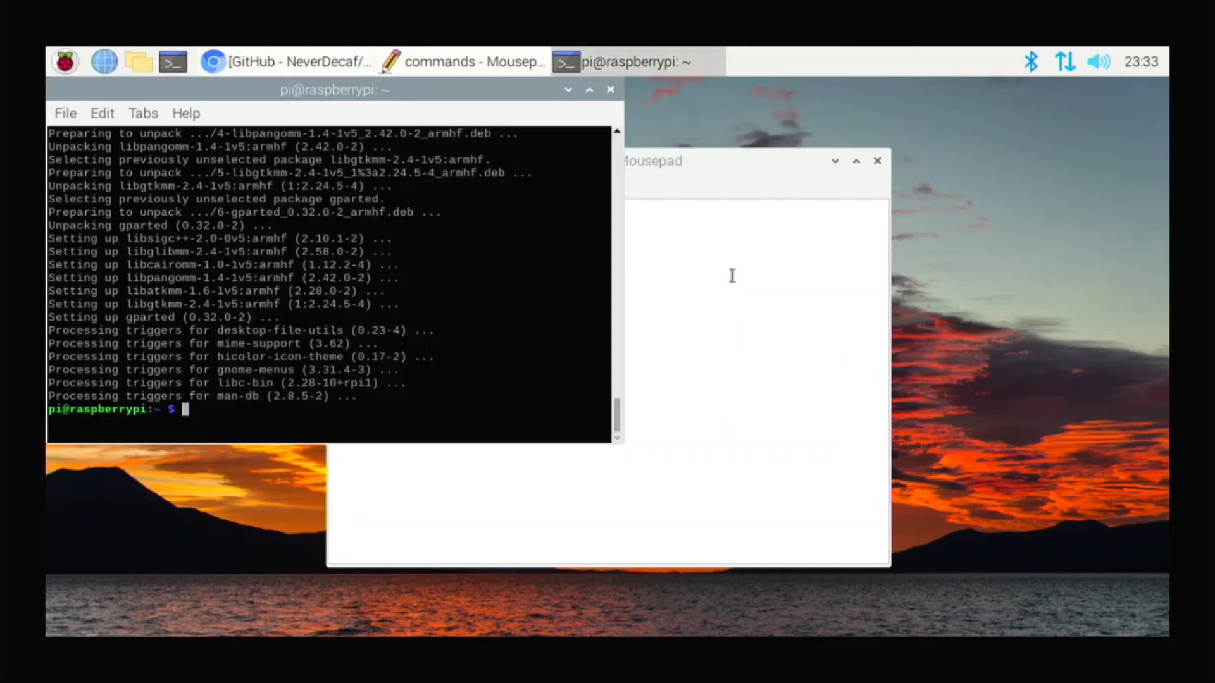
click(727, 279)
drag(621, 278, 273, 258)
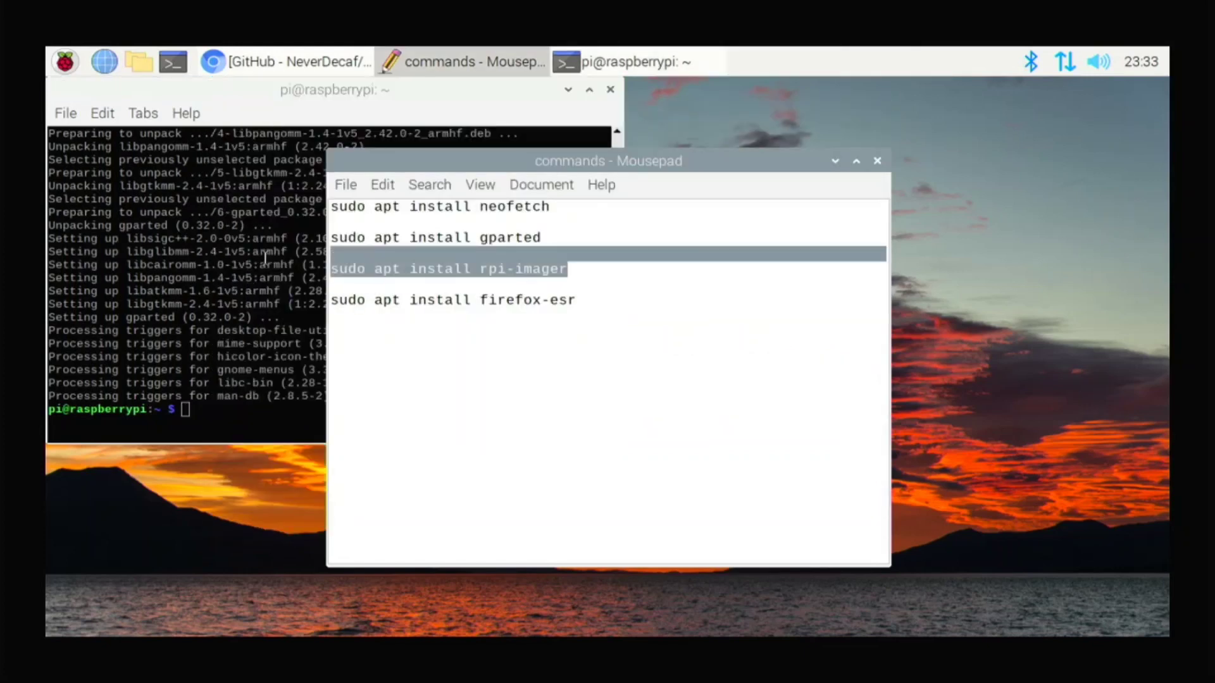
right_click(376, 270)
click(422, 362)
click(255, 385)
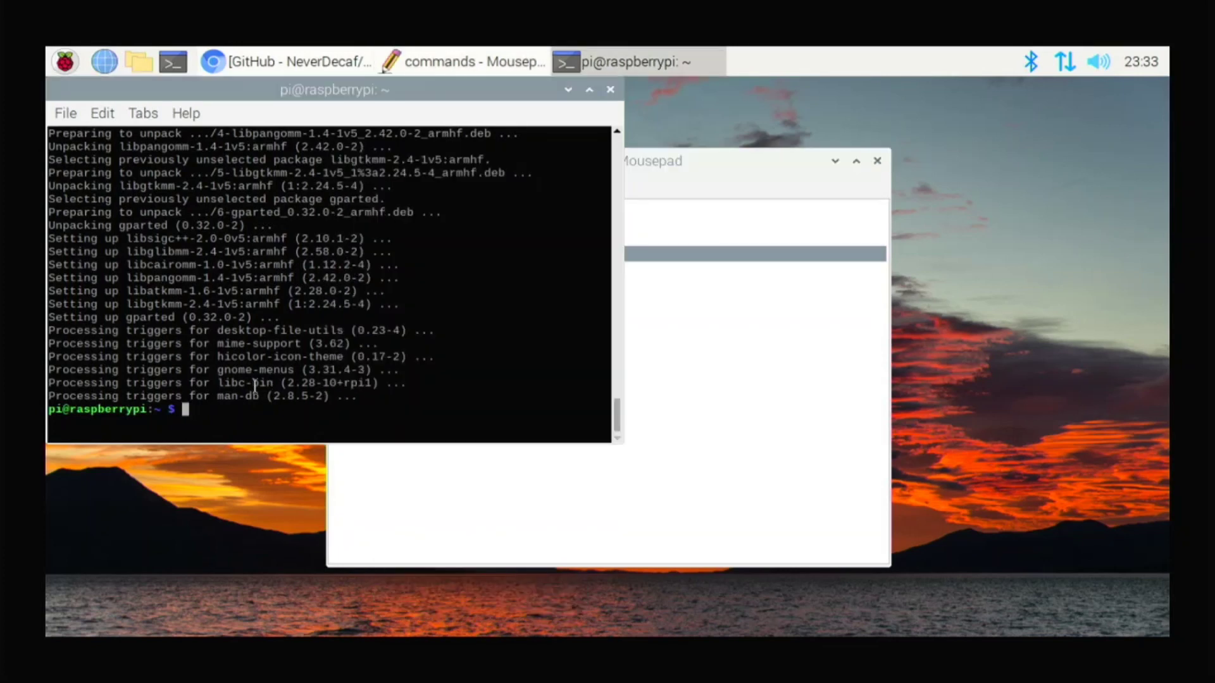
right_click(266, 383)
click(346, 175)
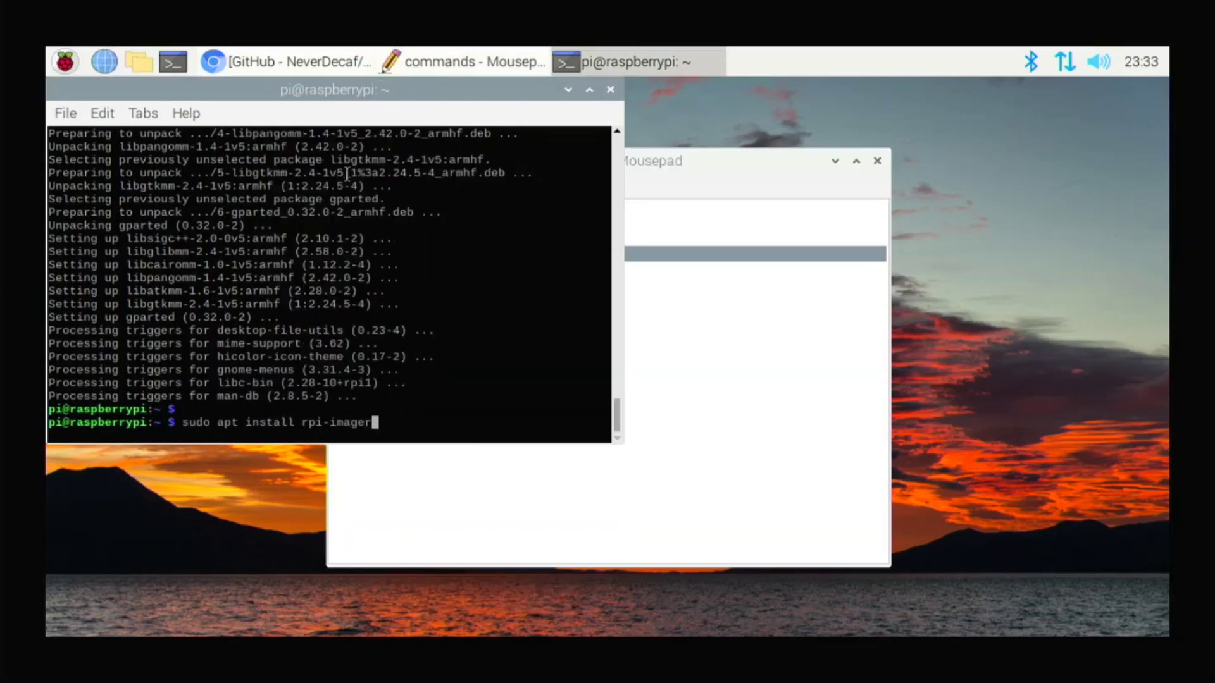
key(Return)
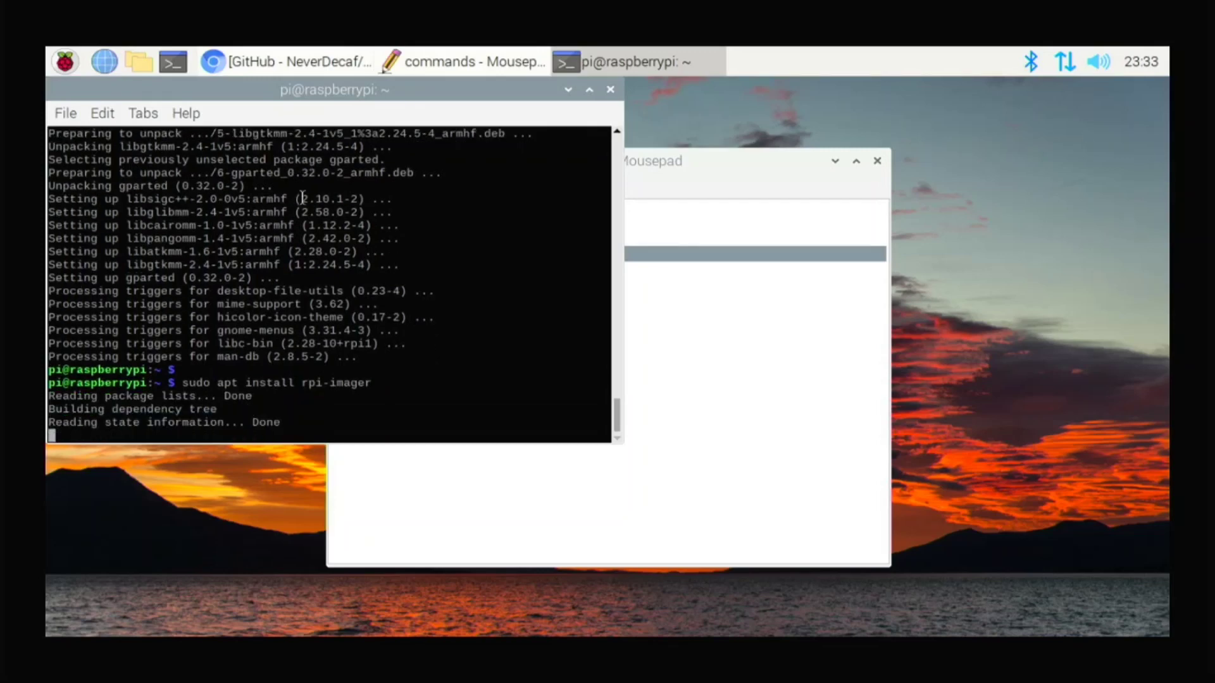
text(y)
key(Return)
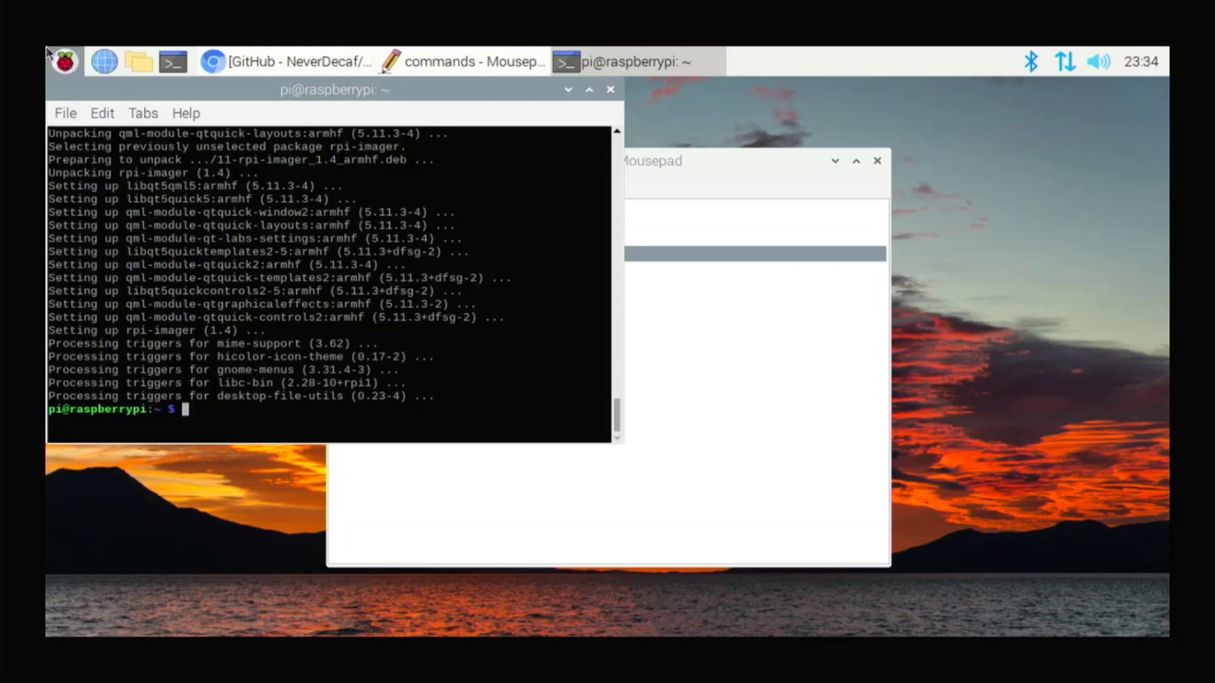
Launch Raspberry Pi Imager from Accessories and move its window up and left
click(63, 61)
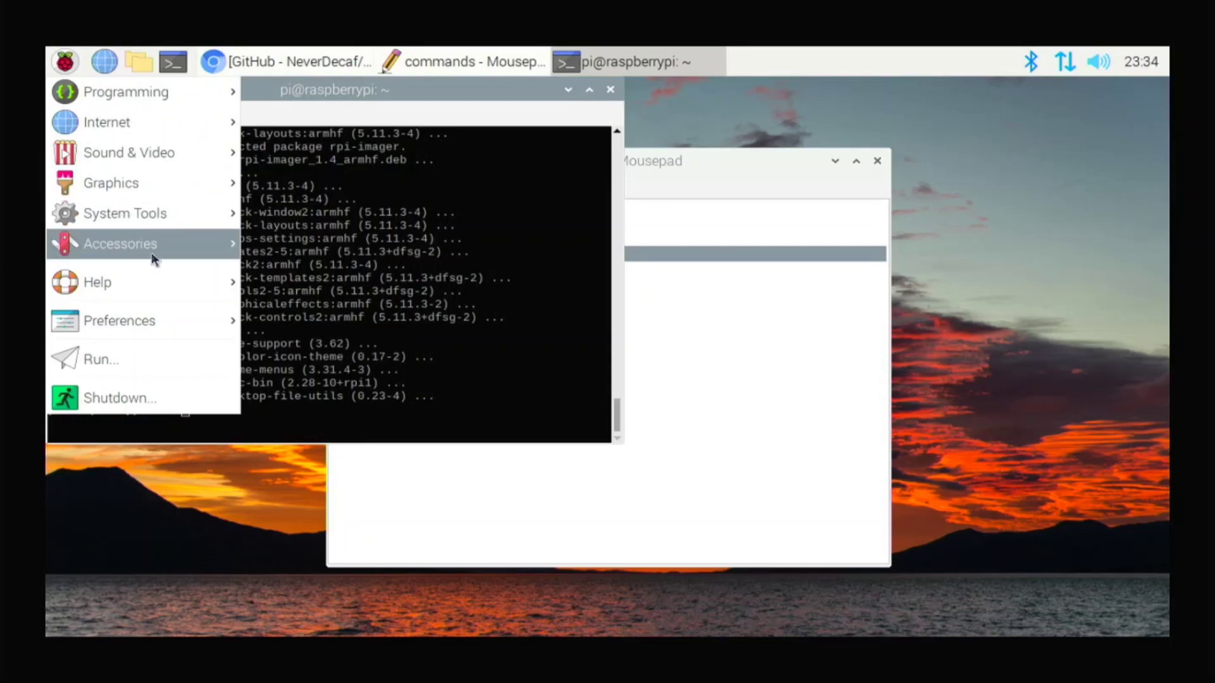
mouse_move(152, 254)
click(295, 323)
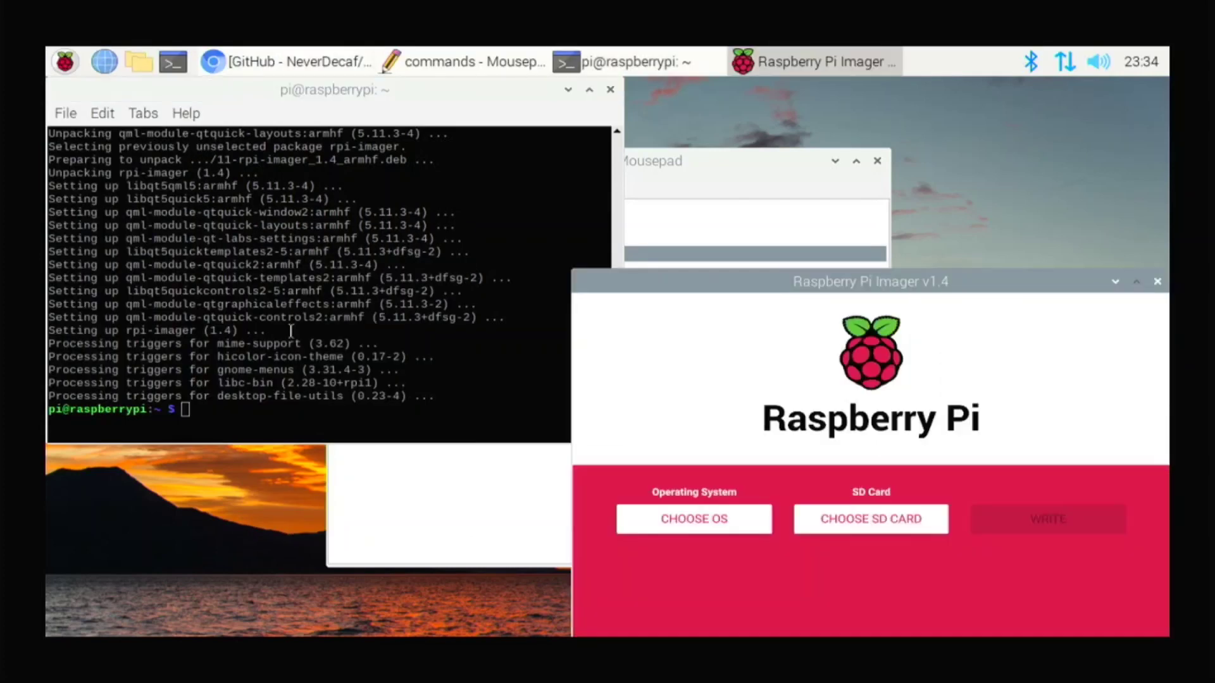
drag(721, 288, 442, 139)
Browse the operating system list, try and cancel Use custom, then close the list
click(401, 361)
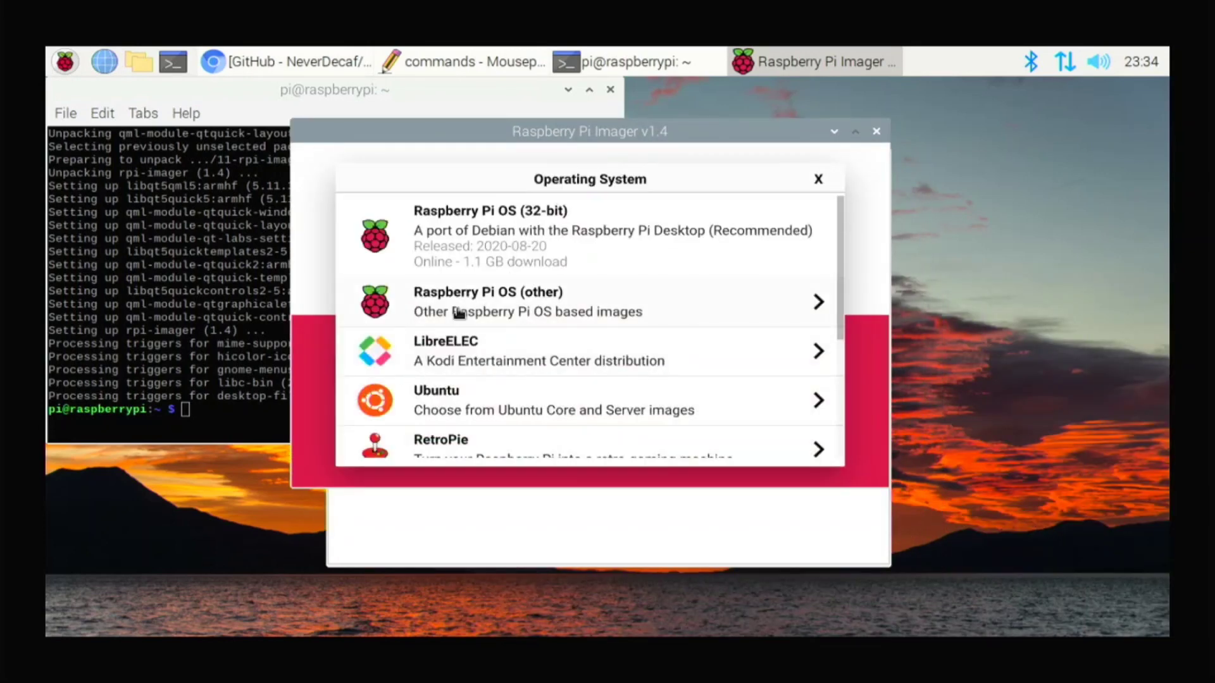
scroll(465, 312, down, 2)
scroll(465, 312, up, 3)
scroll(474, 298, down, 5)
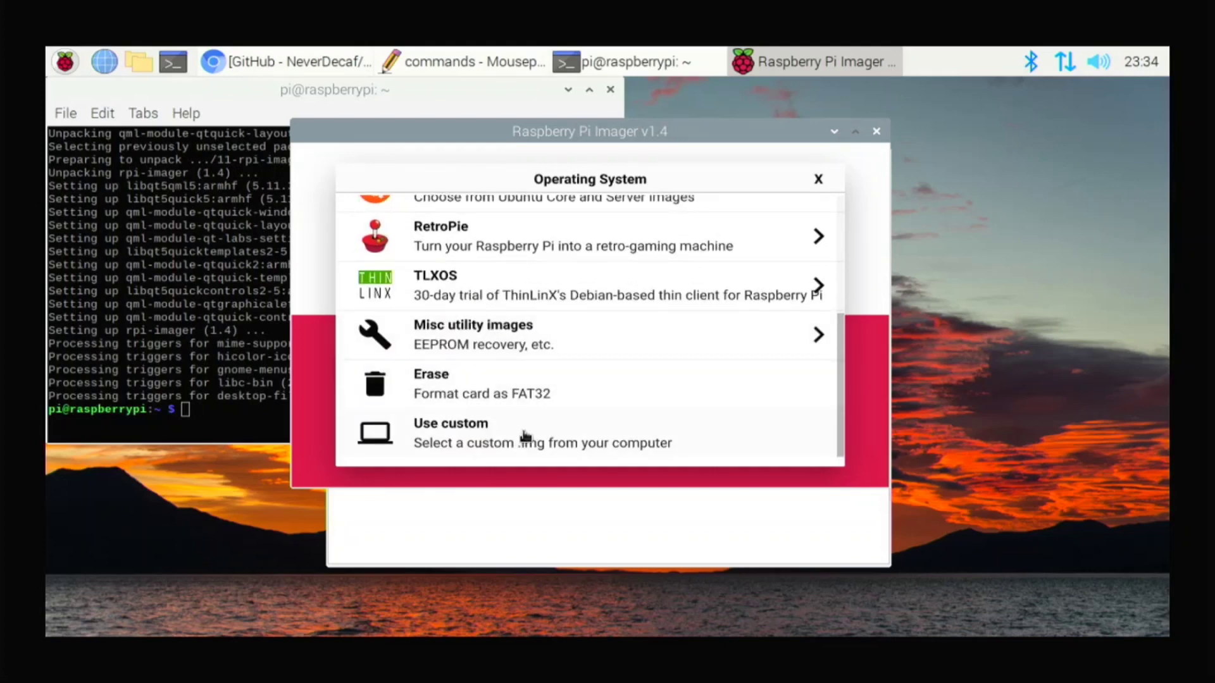
scroll(507, 379, up, 5)
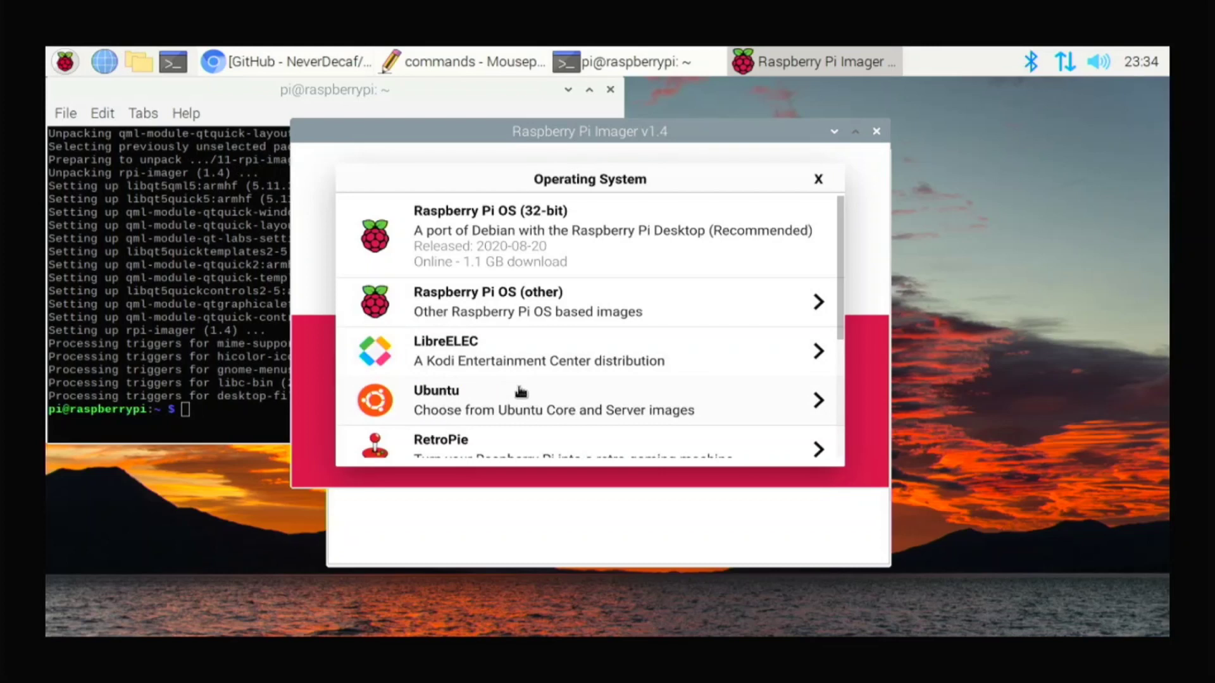
scroll(520, 393, down, 5)
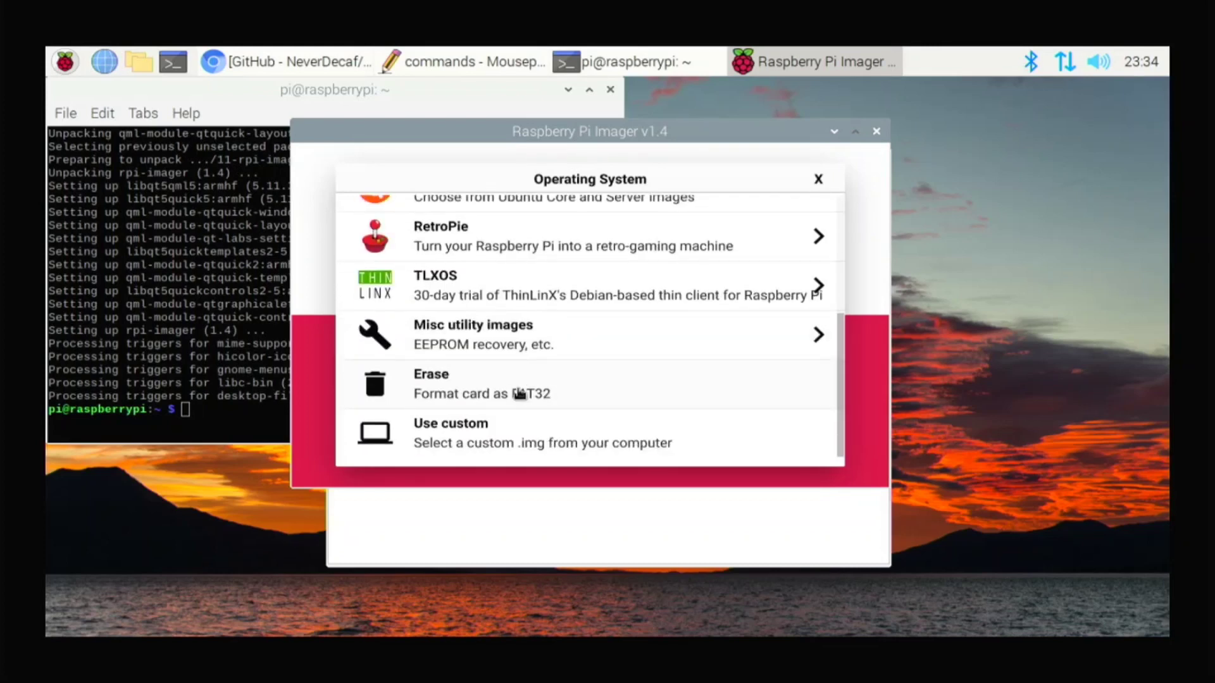
click(502, 434)
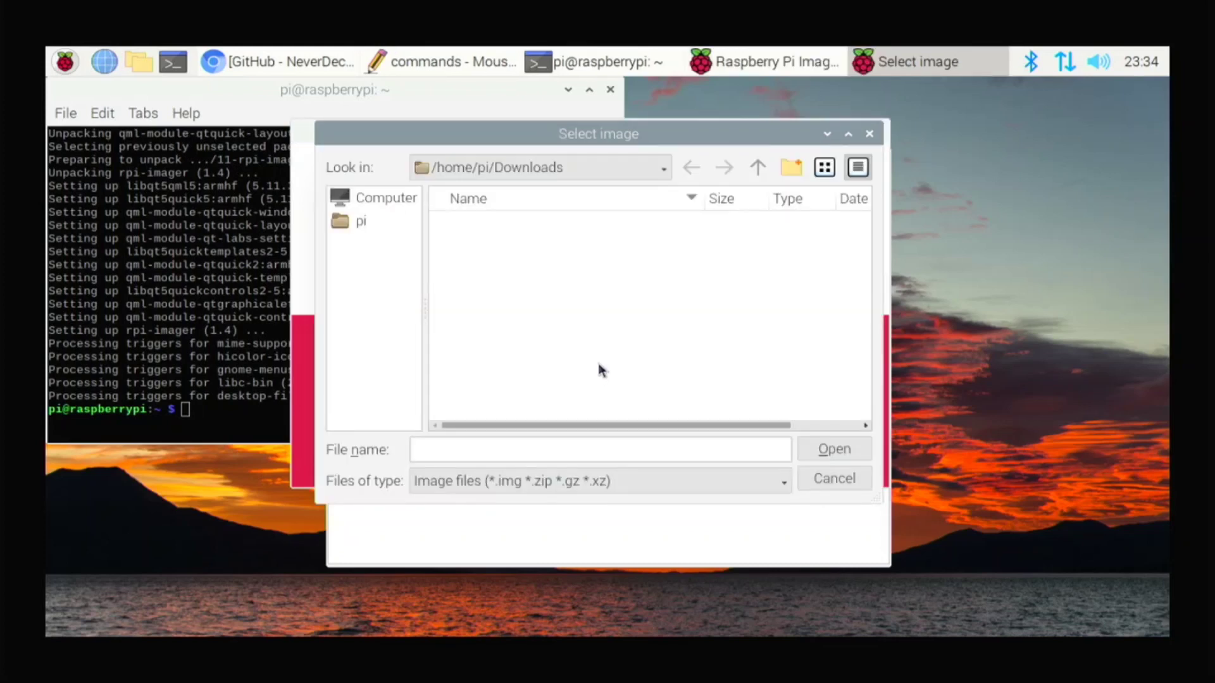
click(848, 479)
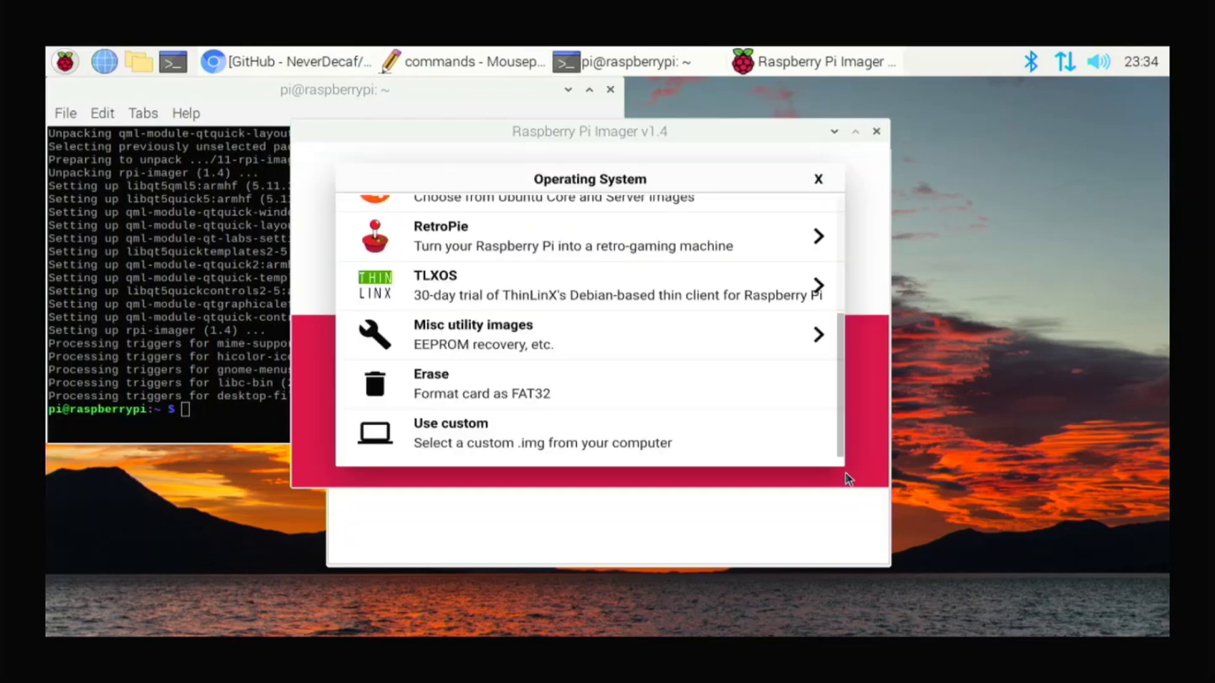
click(818, 180)
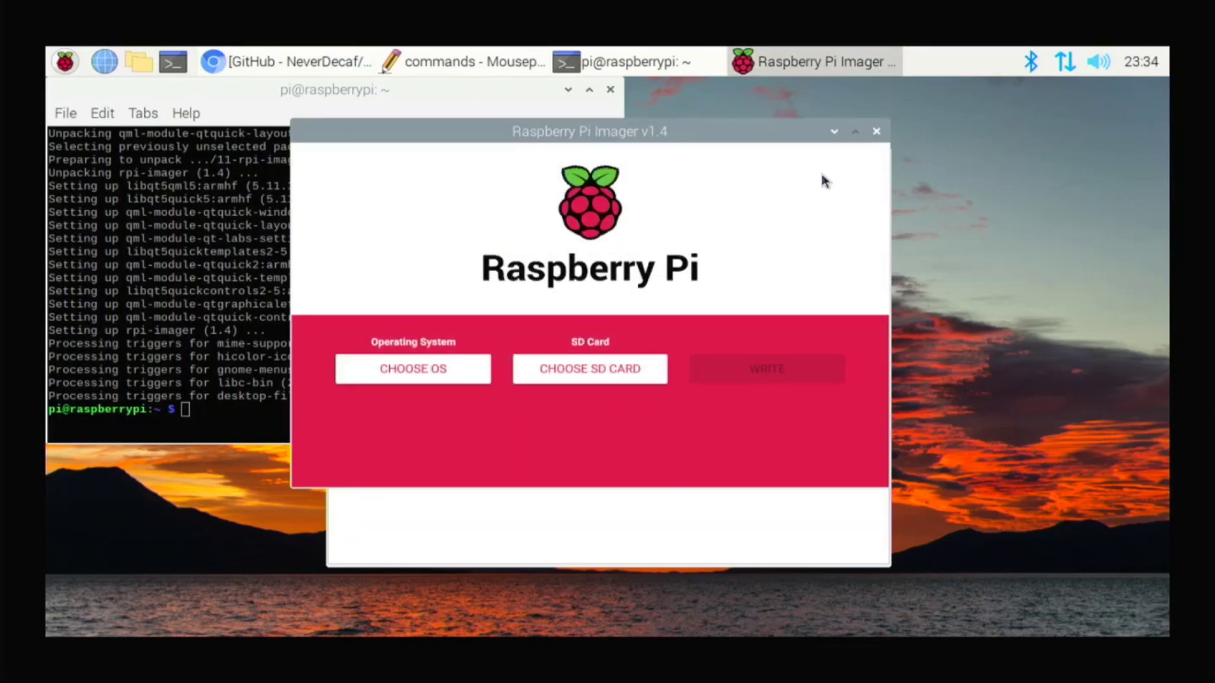
Copy the 'sudo apt install firefox-esr' line from the commands notes
click(876, 131)
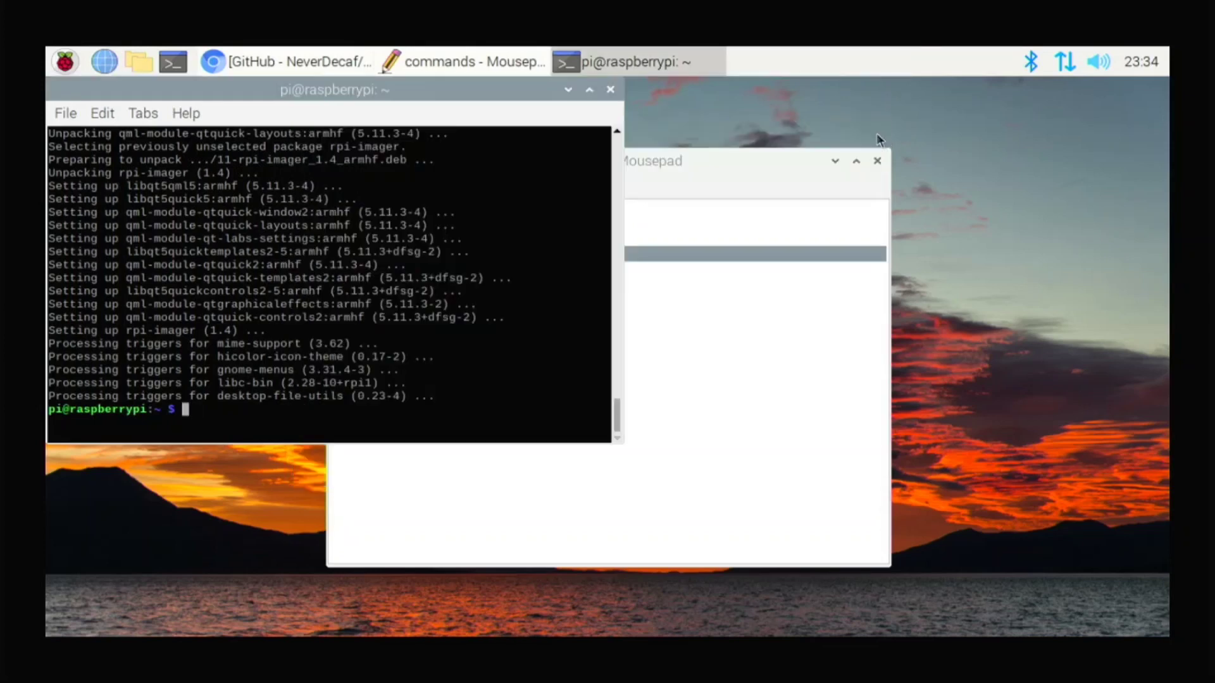
click(781, 265)
drag(715, 306, 190, 290)
right_click(378, 309)
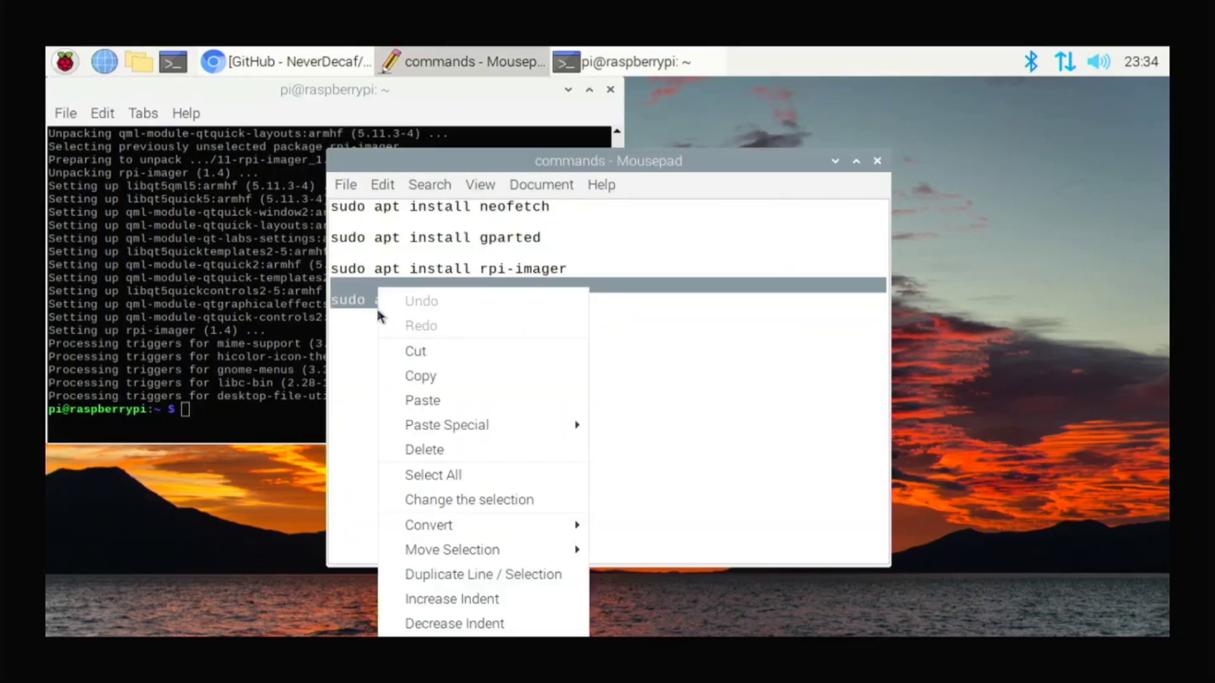
click(439, 379)
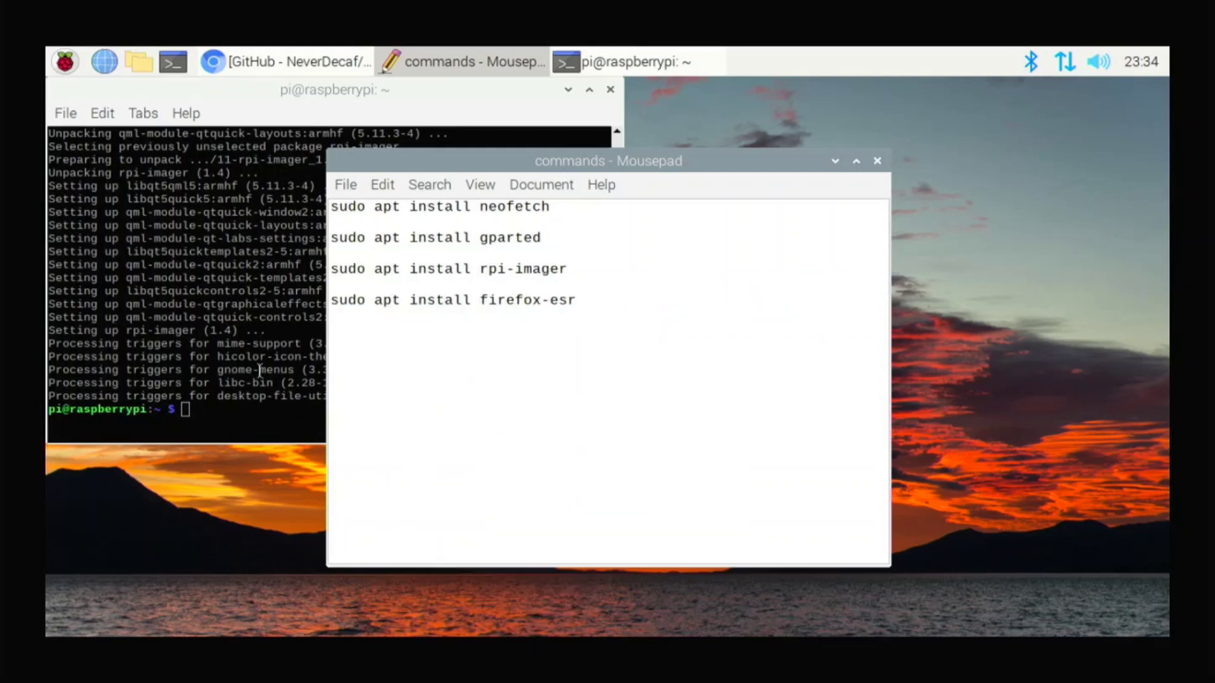
Paste and run the firefox-esr install in the terminal, confirm with y, and close the notes
click(192, 377)
right_click(212, 394)
click(284, 170)
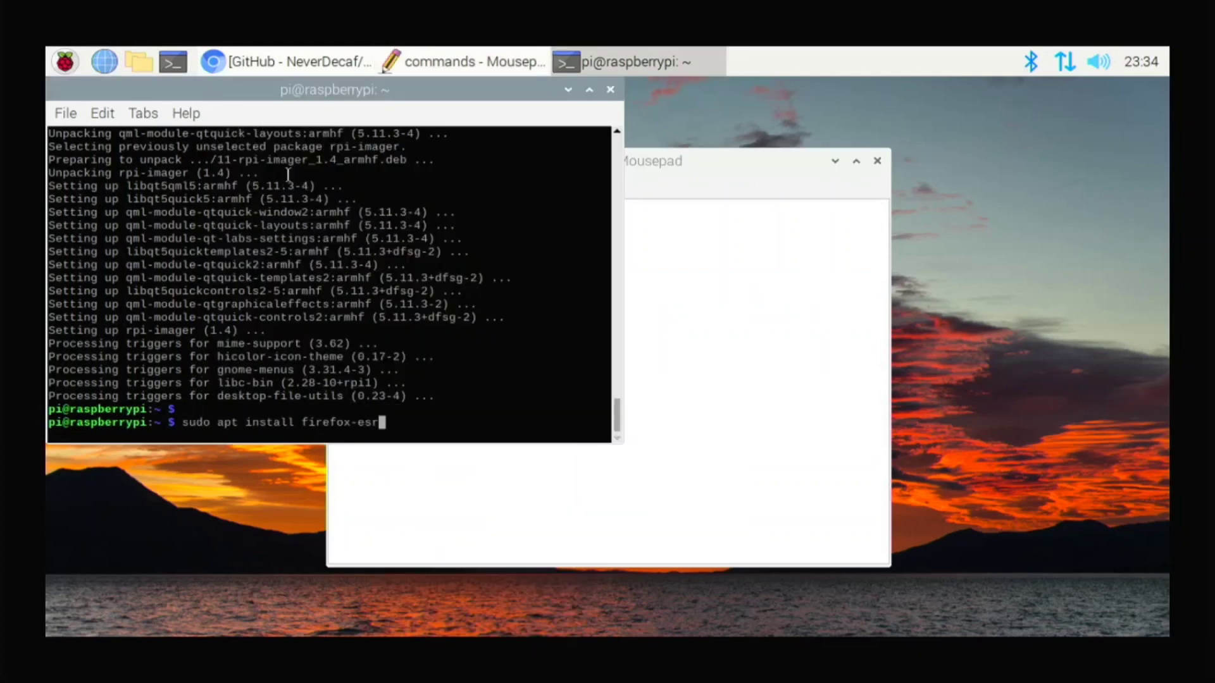
key(Return)
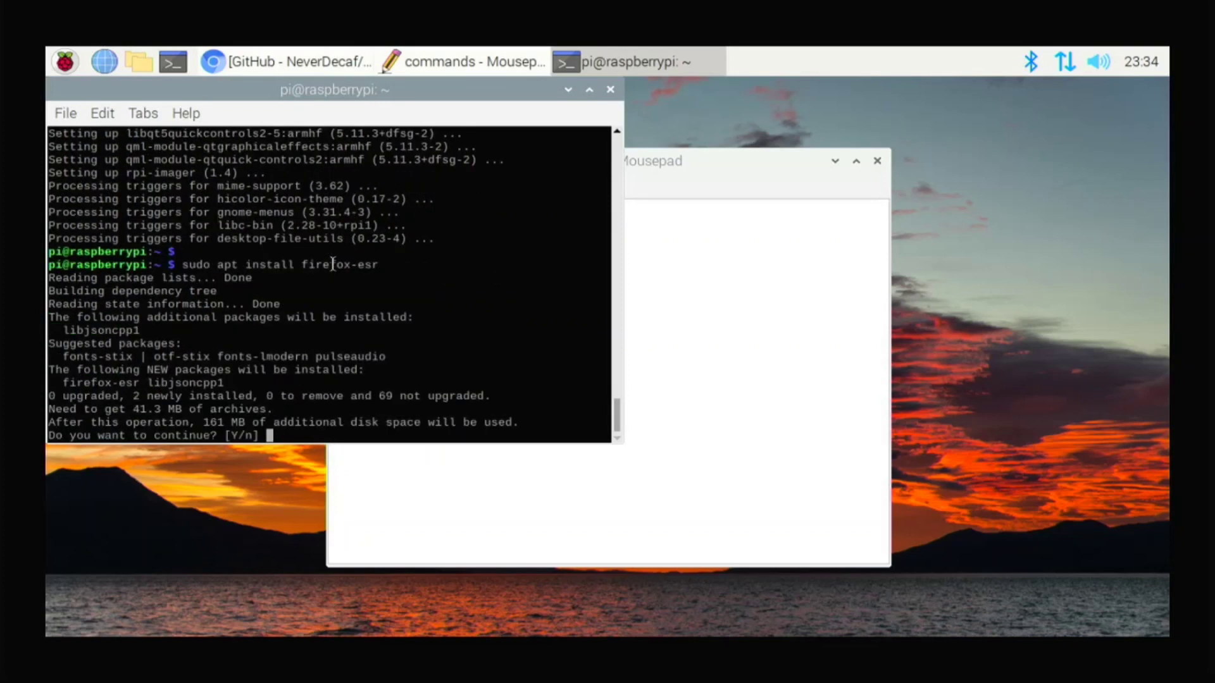
text(y)
key(Return)
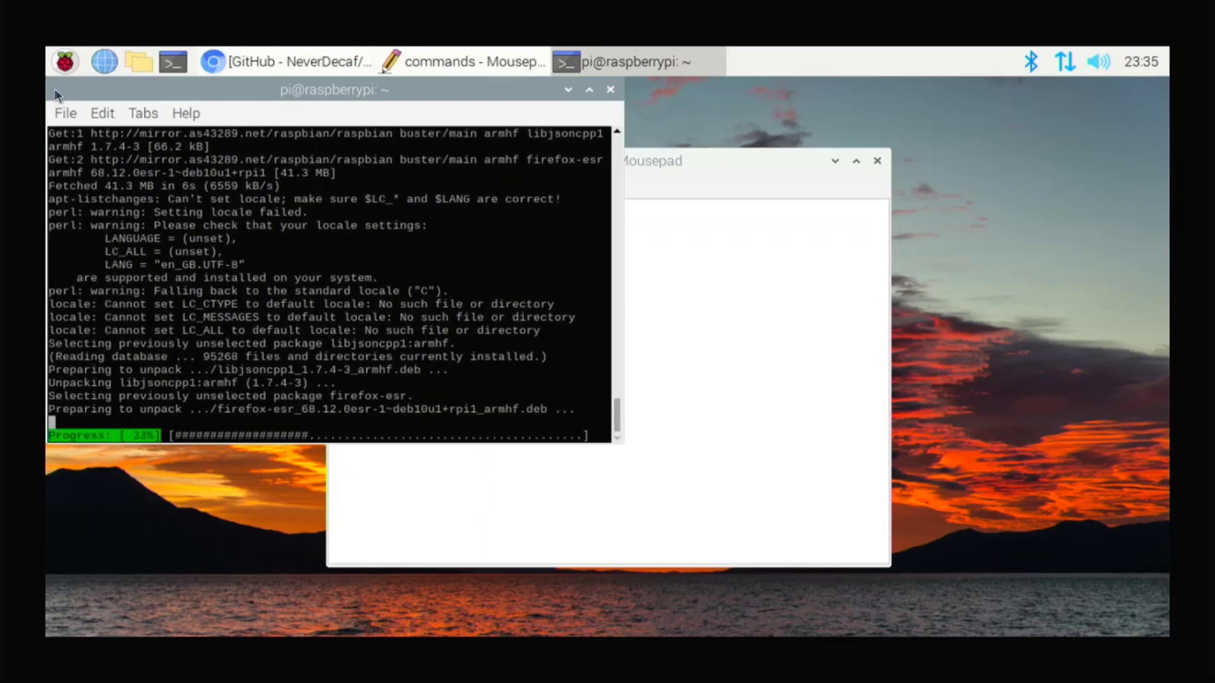
click(870, 209)
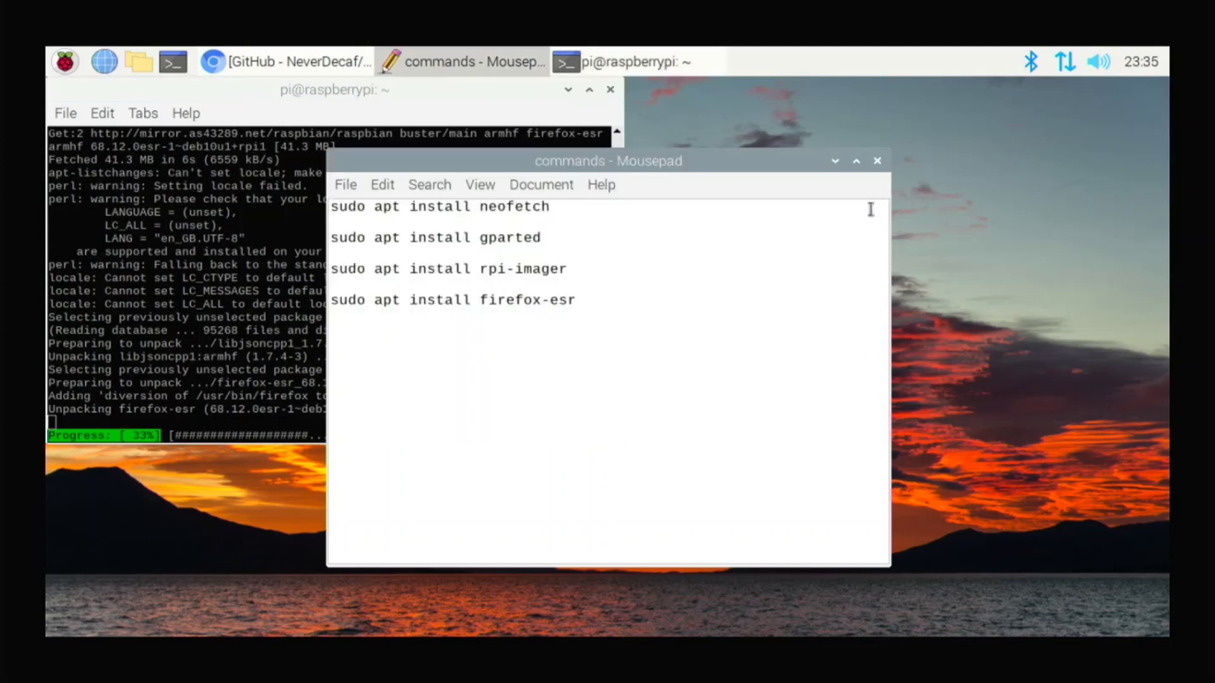
click(876, 161)
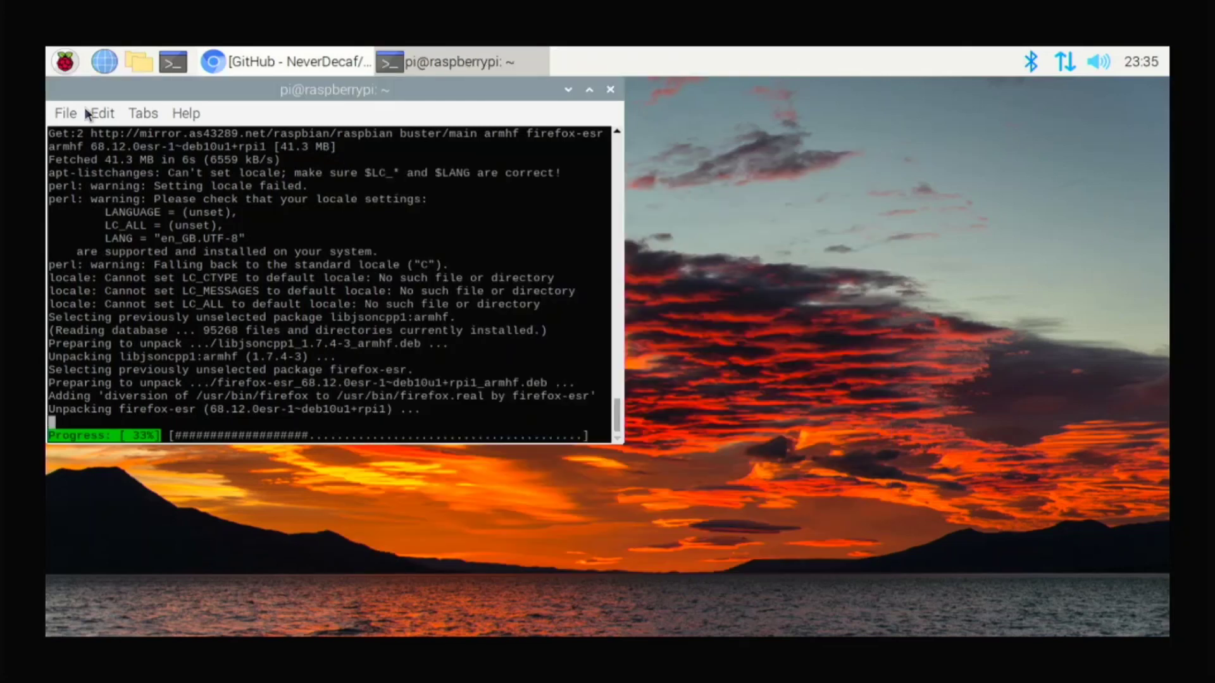
Launch Firefox ESR from the Internet menu, quit it with Close Tabs, and close the terminal
drag(102, 95, 447, 138)
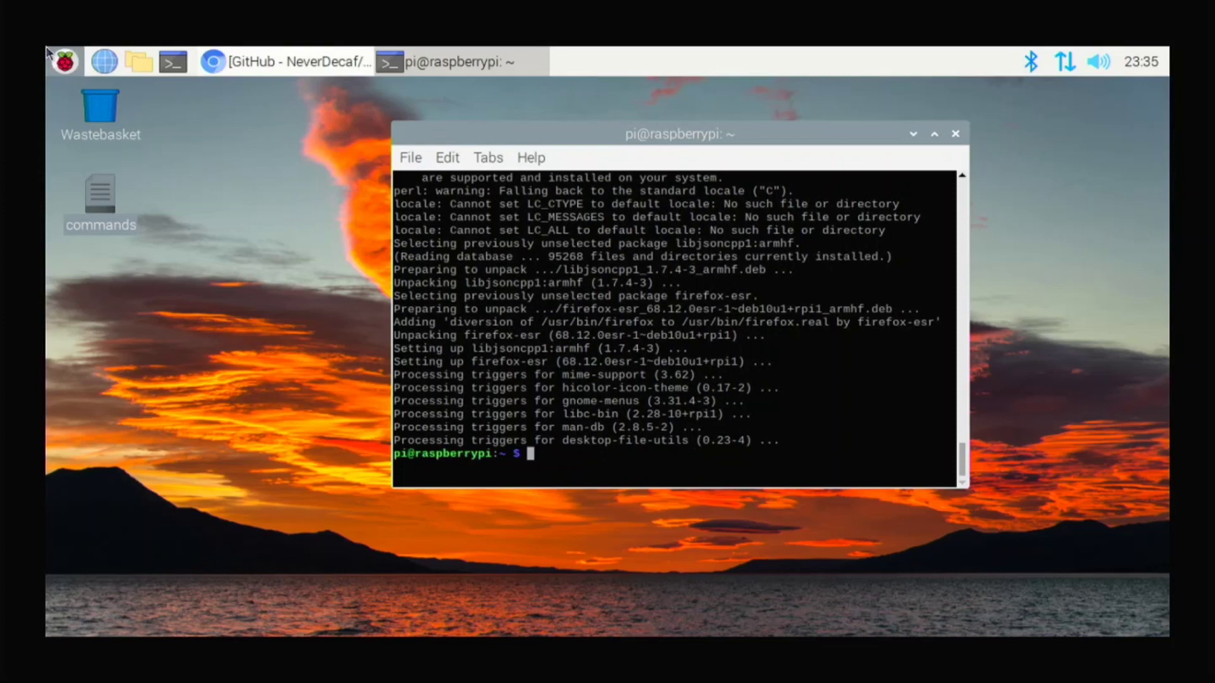
click(63, 60)
mouse_move(228, 124)
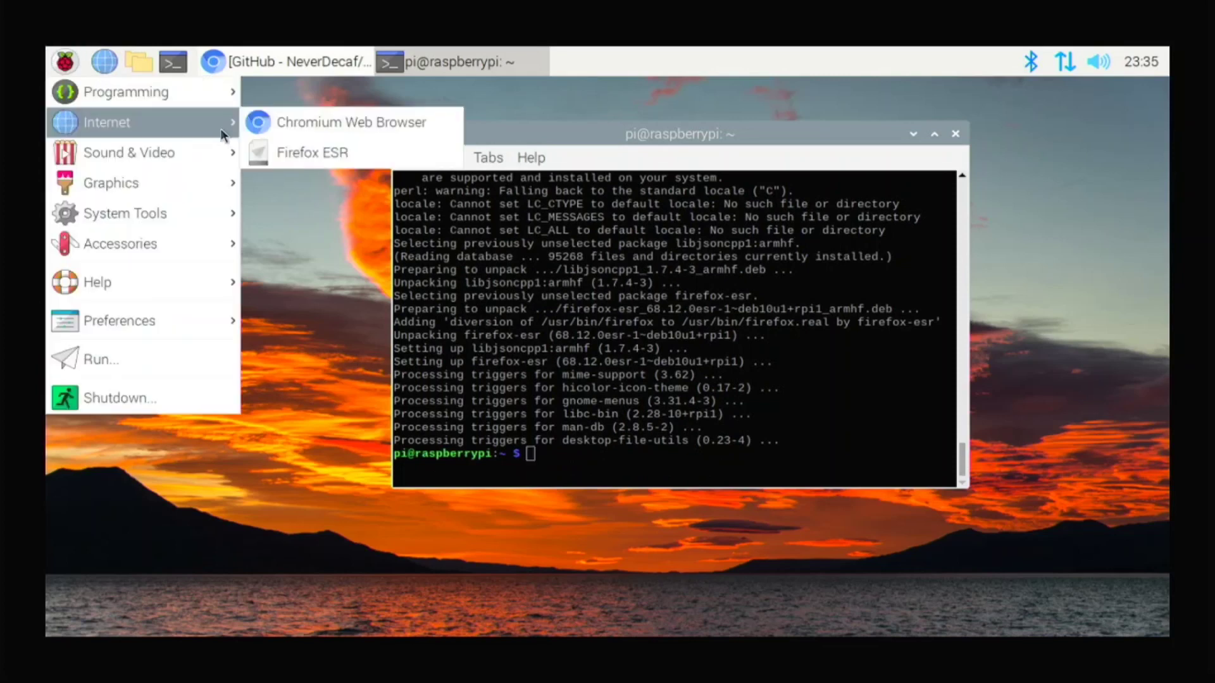
click(289, 152)
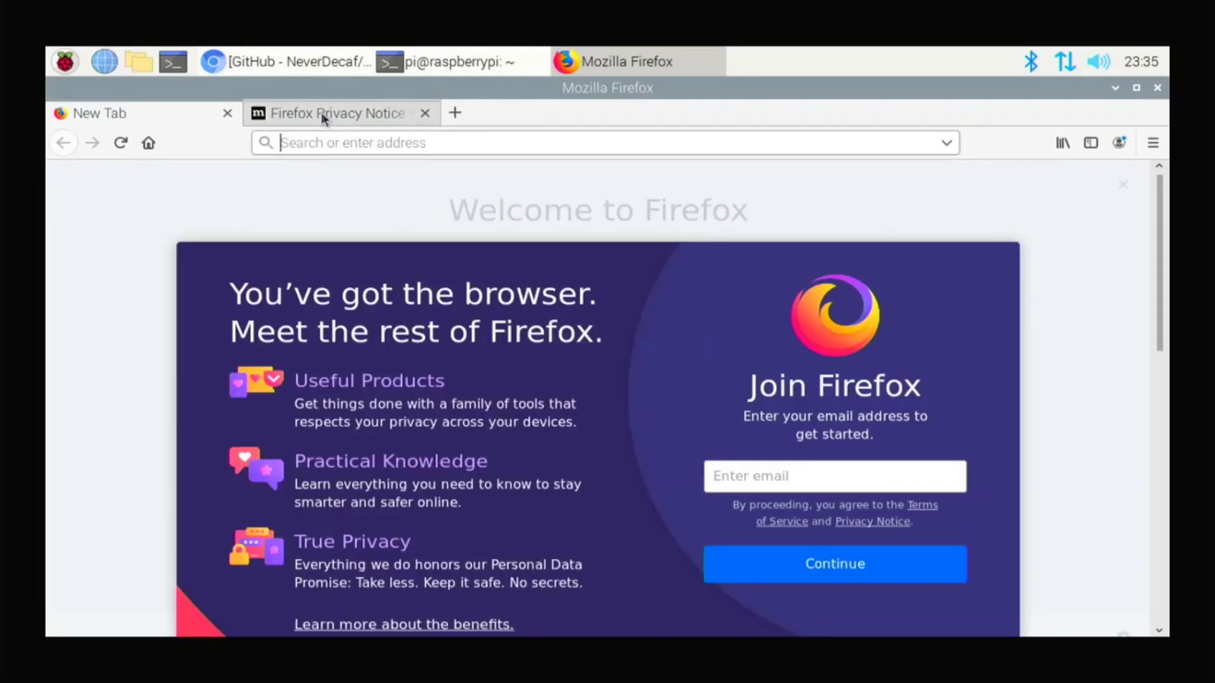
click(321, 112)
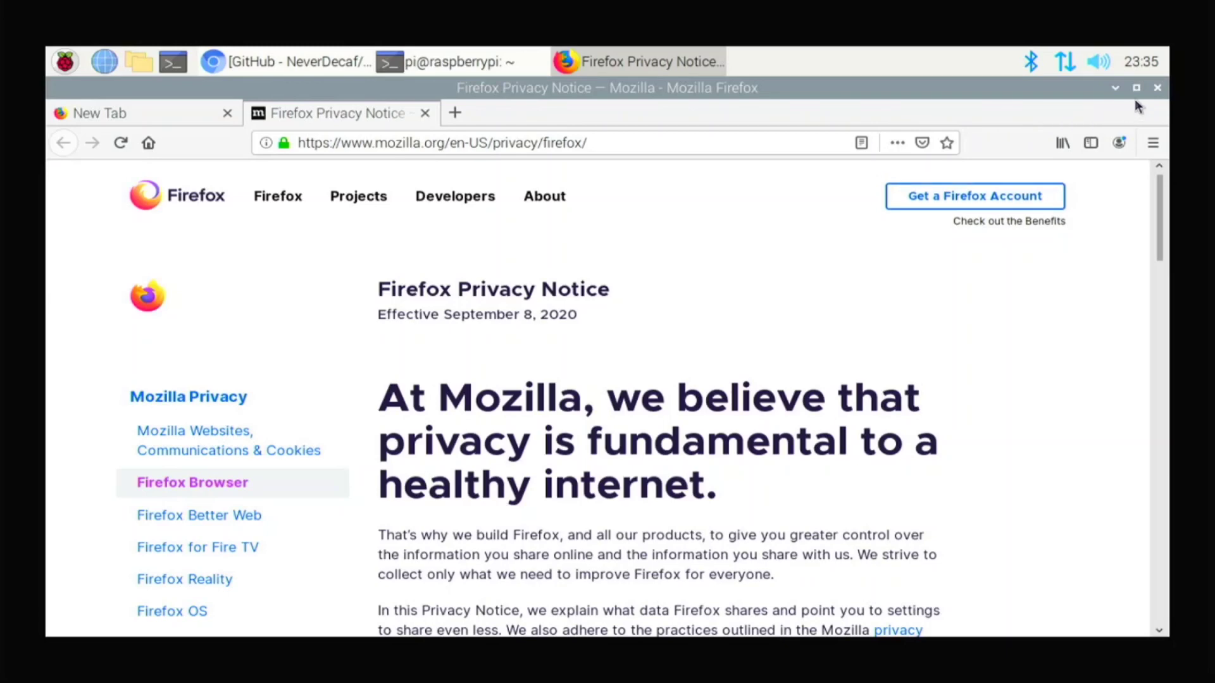
click(1154, 86)
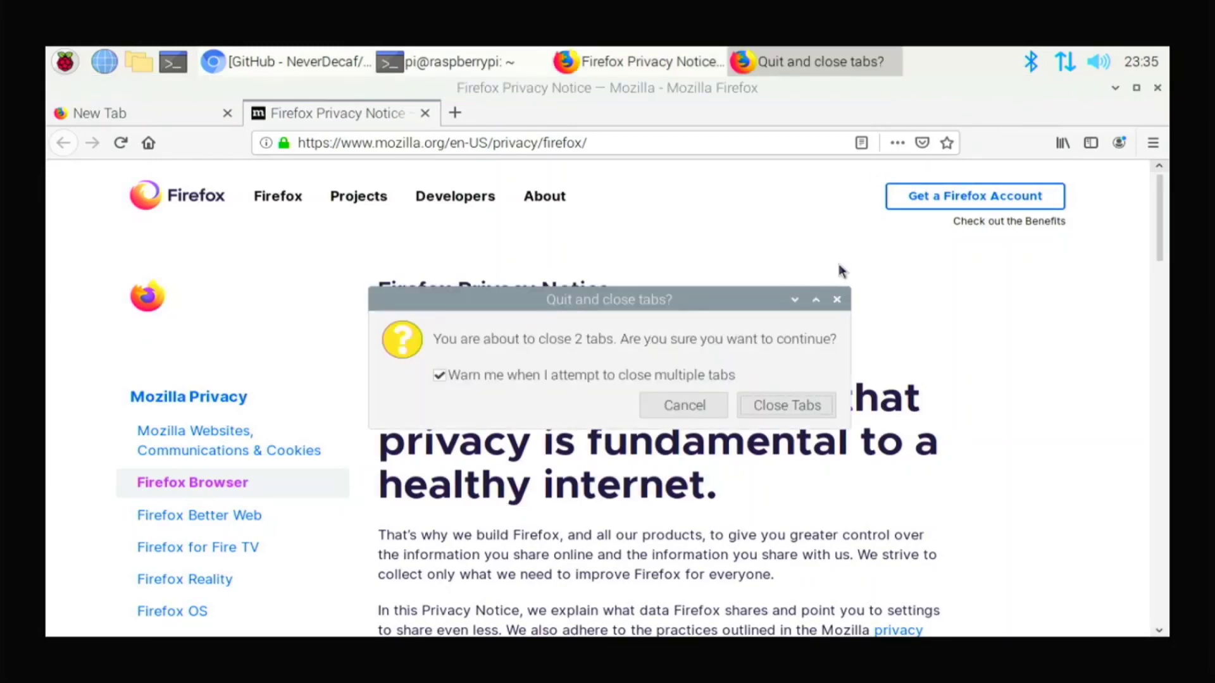
click(805, 399)
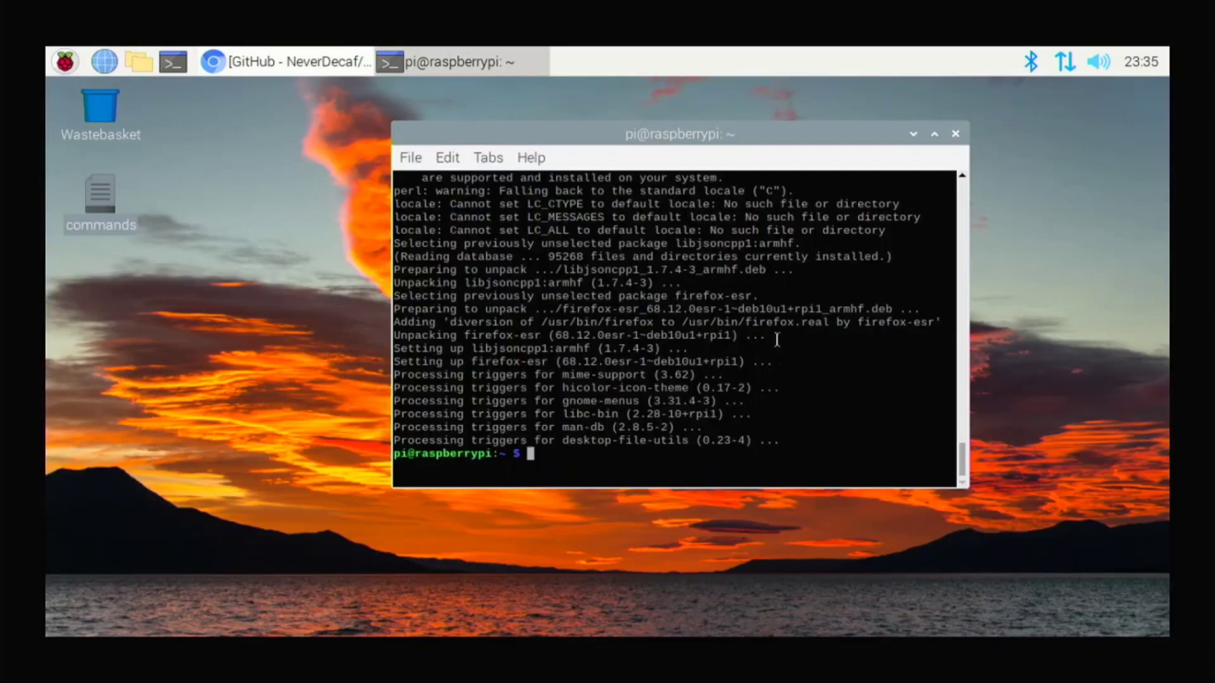
click(954, 134)
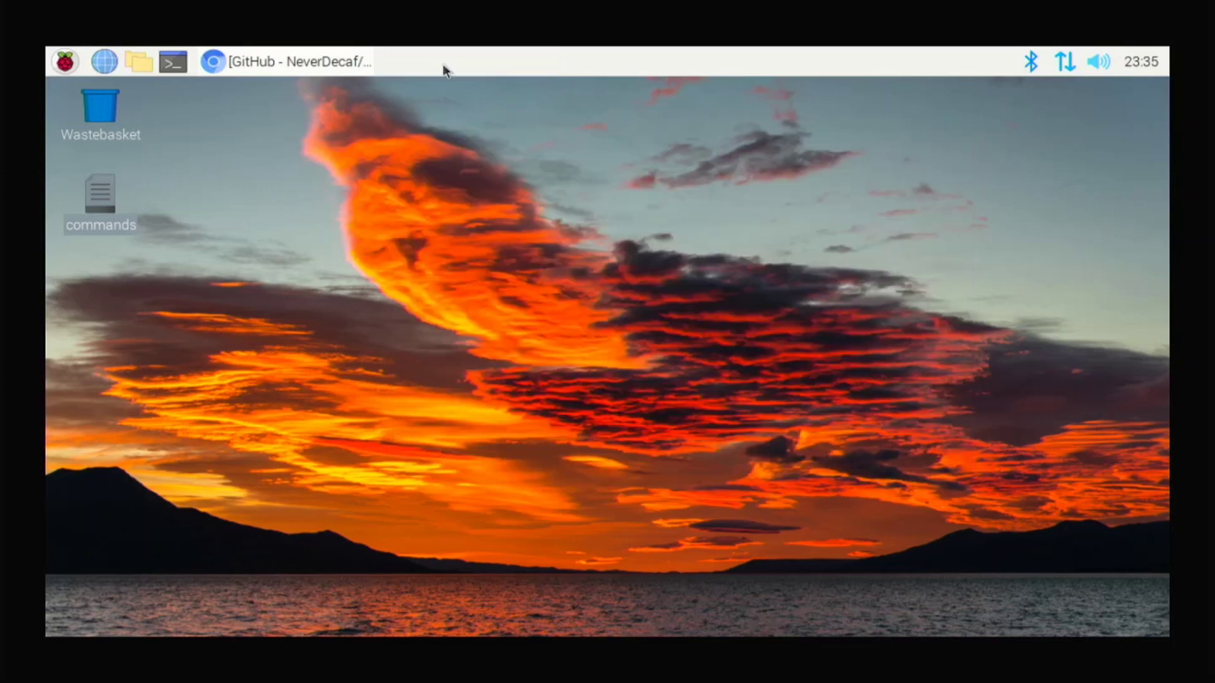
Scroll the README and download the discord-PWA crx file, keeping it despite the warning
click(300, 58)
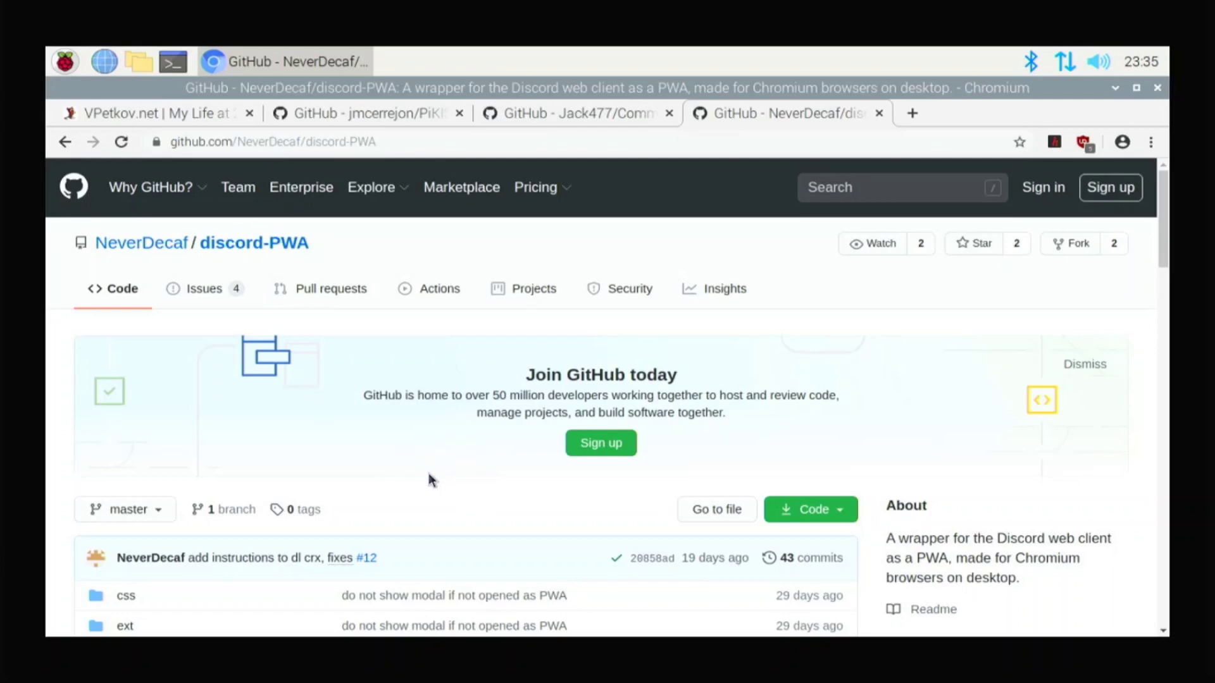
scroll(429, 480, down, 10)
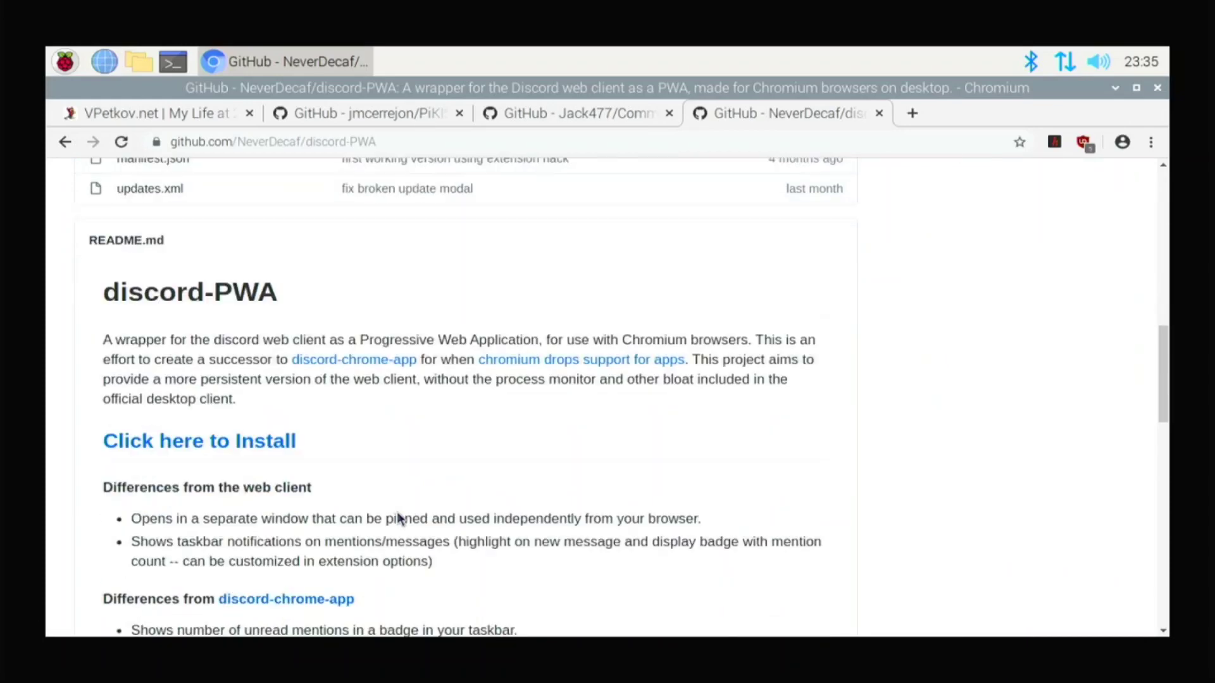
scroll(298, 451, down, 5)
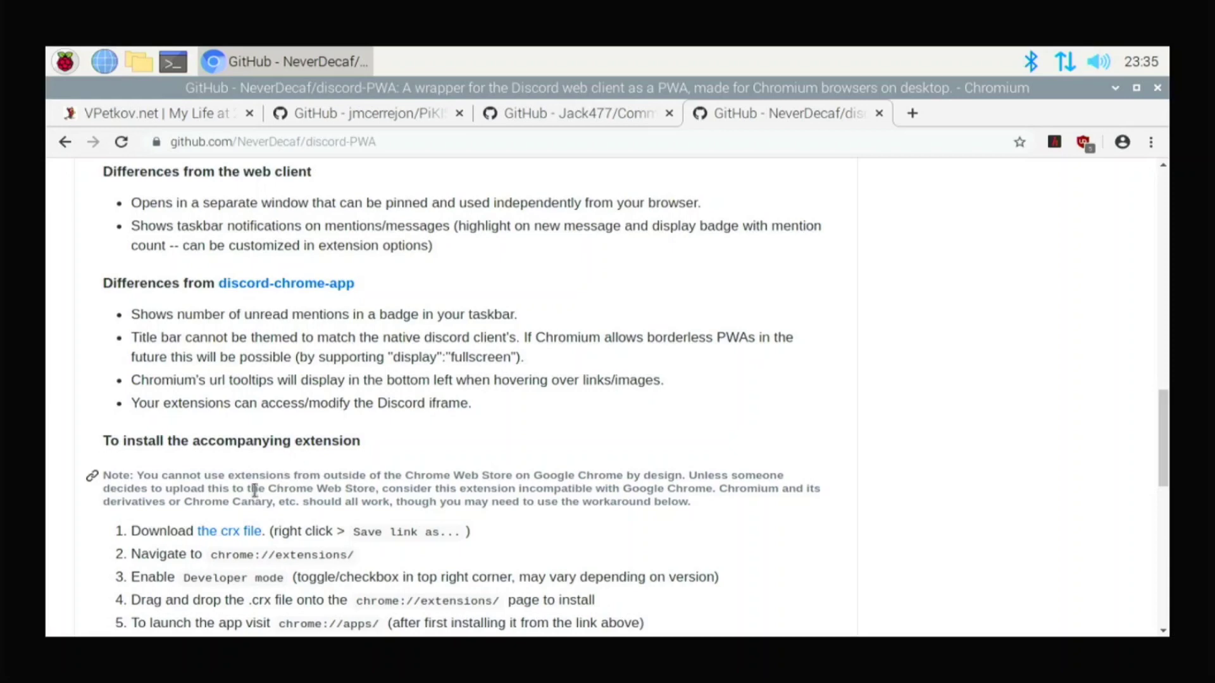
scroll(239, 503, down, 3)
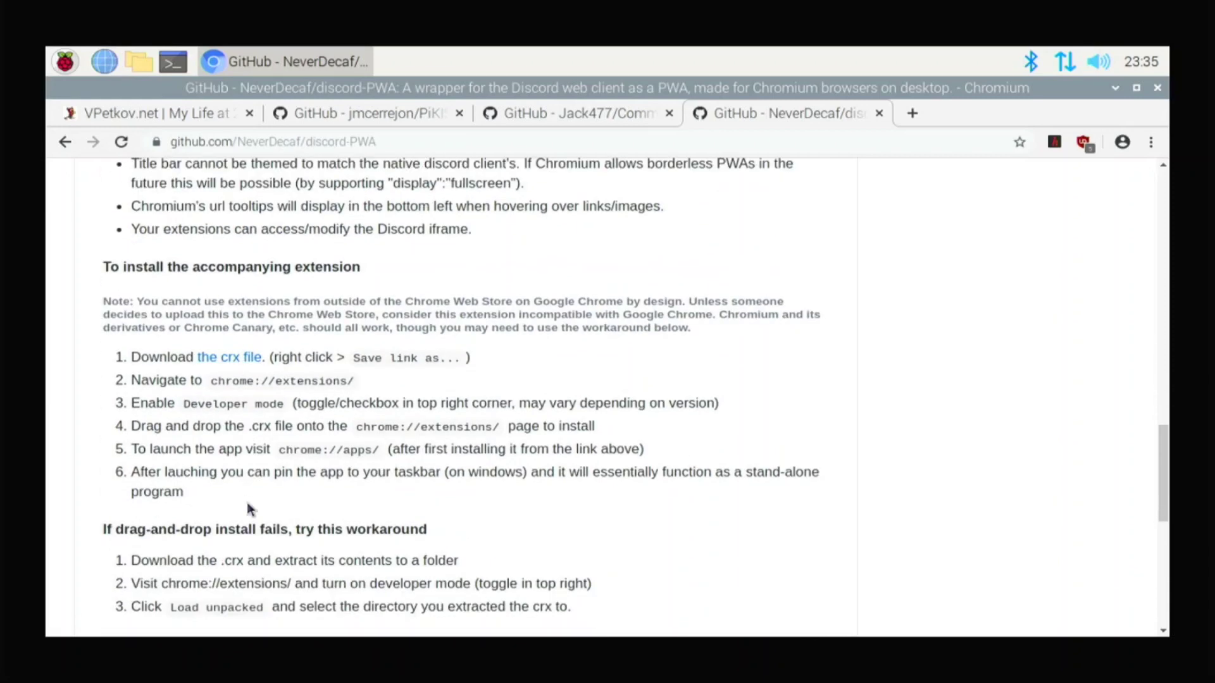
click(231, 355)
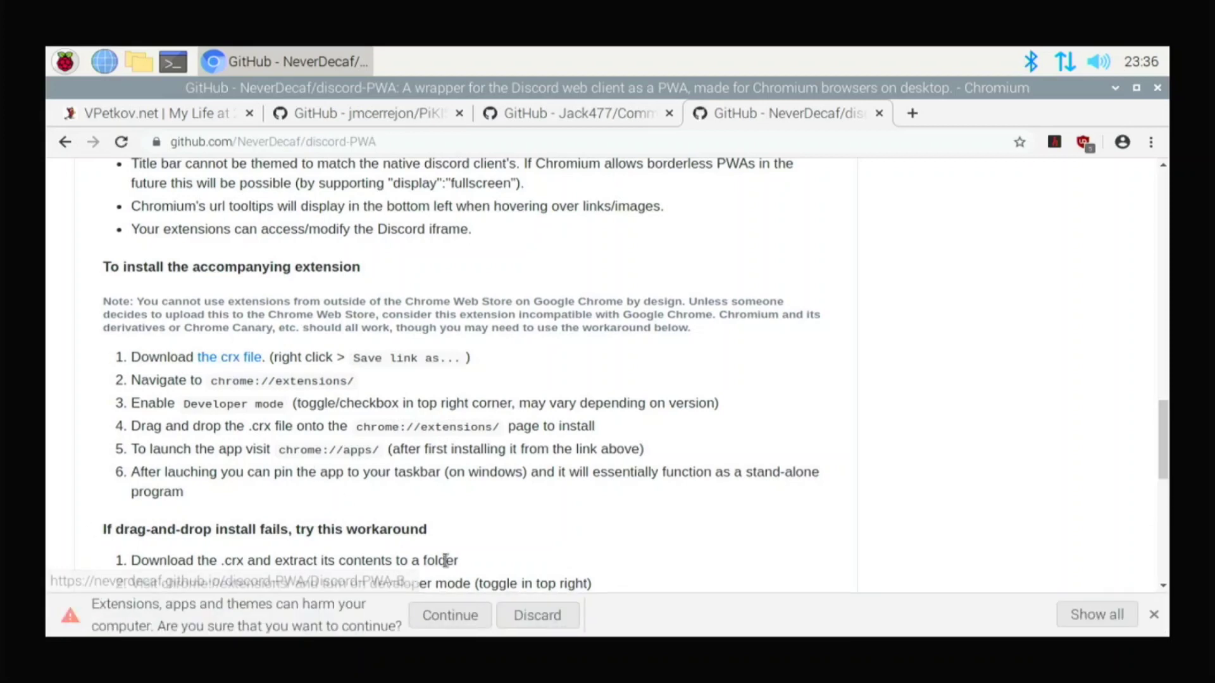
click(454, 618)
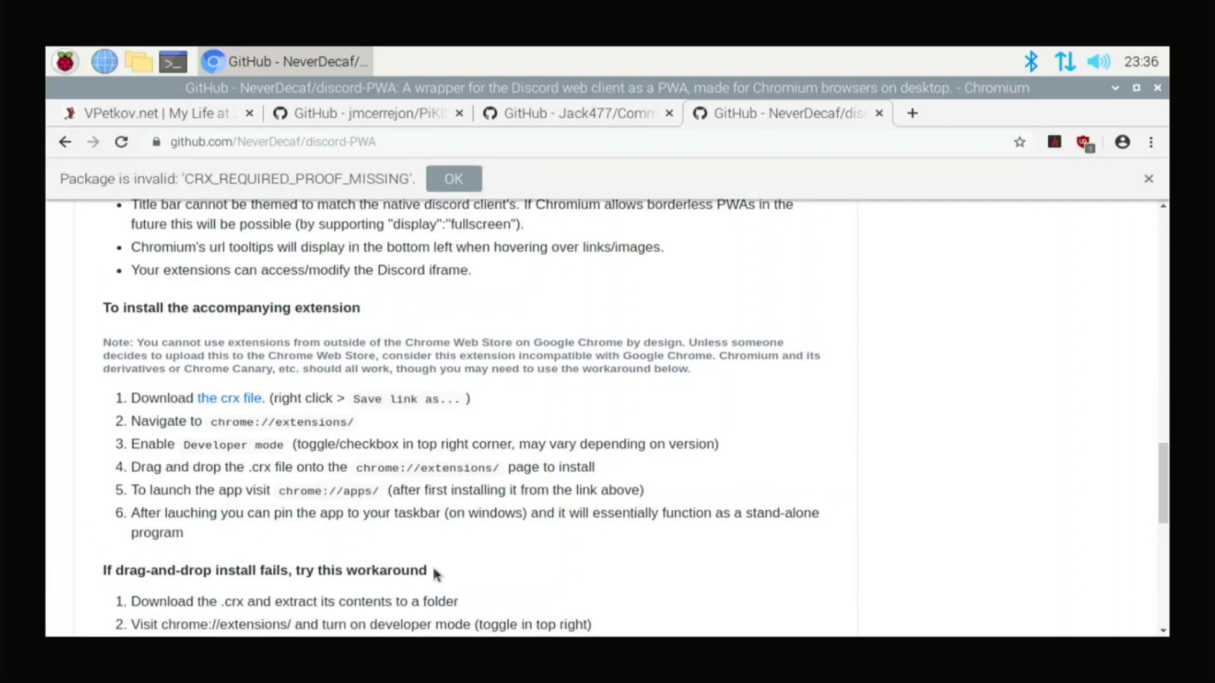
Copy the chrome://extensions/ address from the installation steps
triple_click(210, 419)
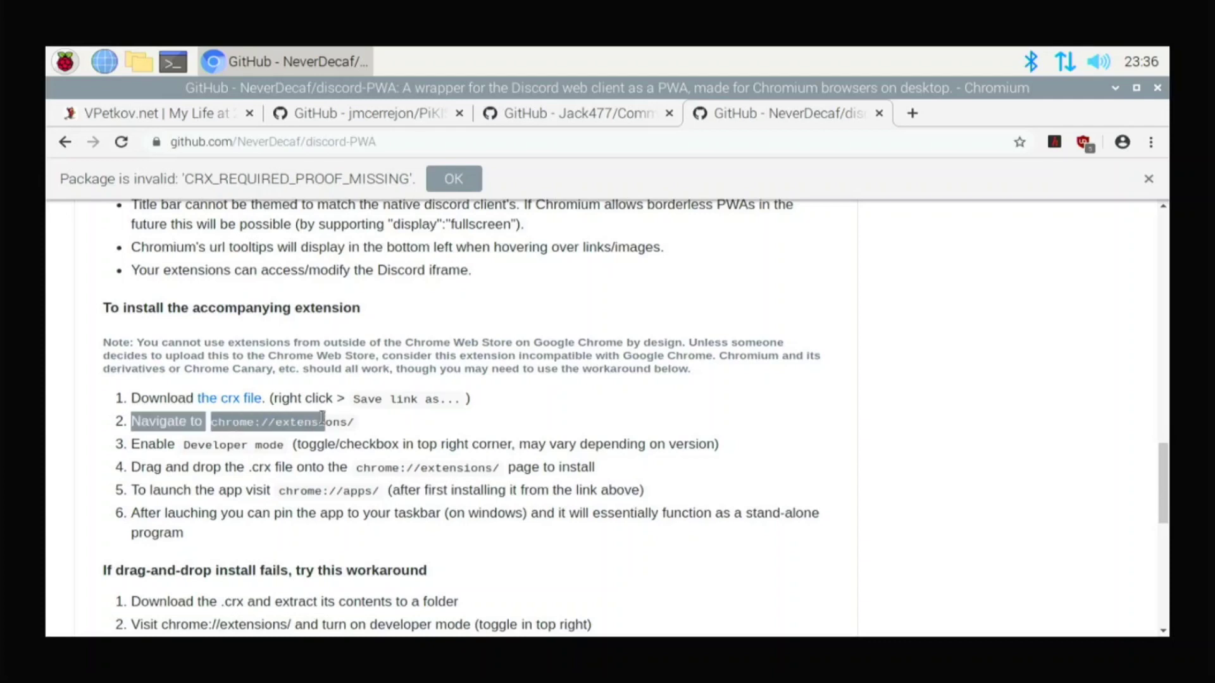
mouse_move(366, 415)
mouse_down()
mouse_move(210, 407)
mouse_move(356, 421)
mouse_move(362, 439)
mouse_up()
click(219, 417)
click(385, 424)
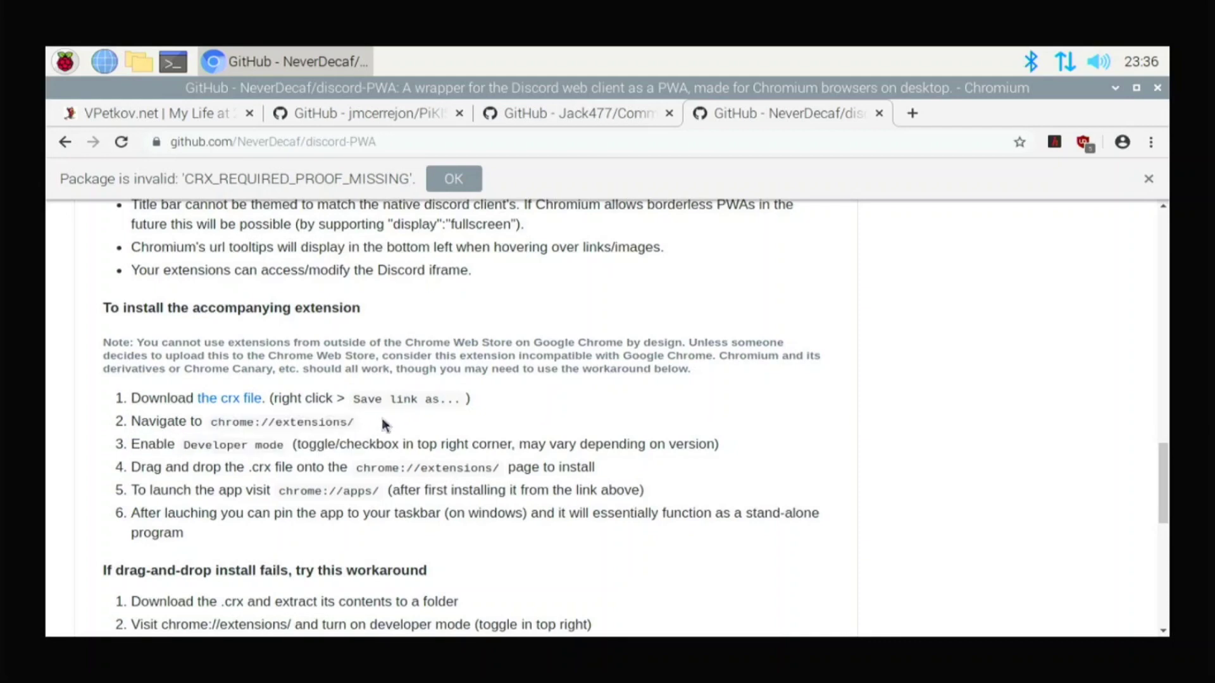
right_click(214, 418)
click(240, 434)
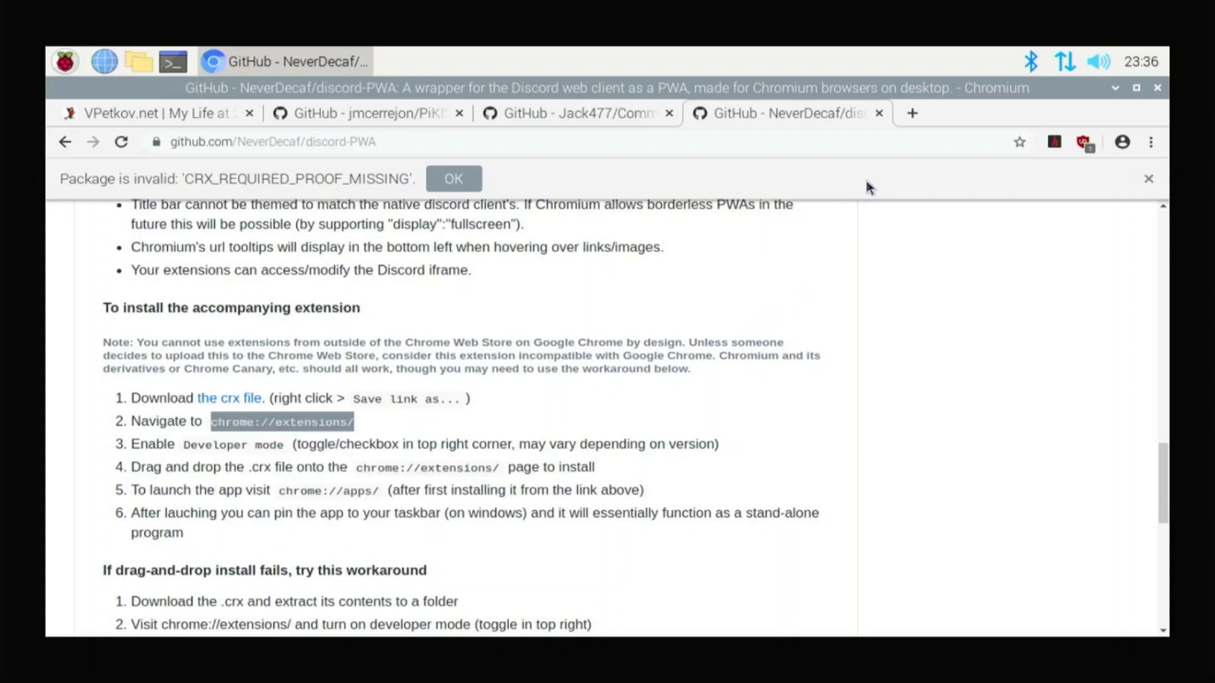
Open chrome://extensions/ in a new tab and switch on Developer mode
click(910, 114)
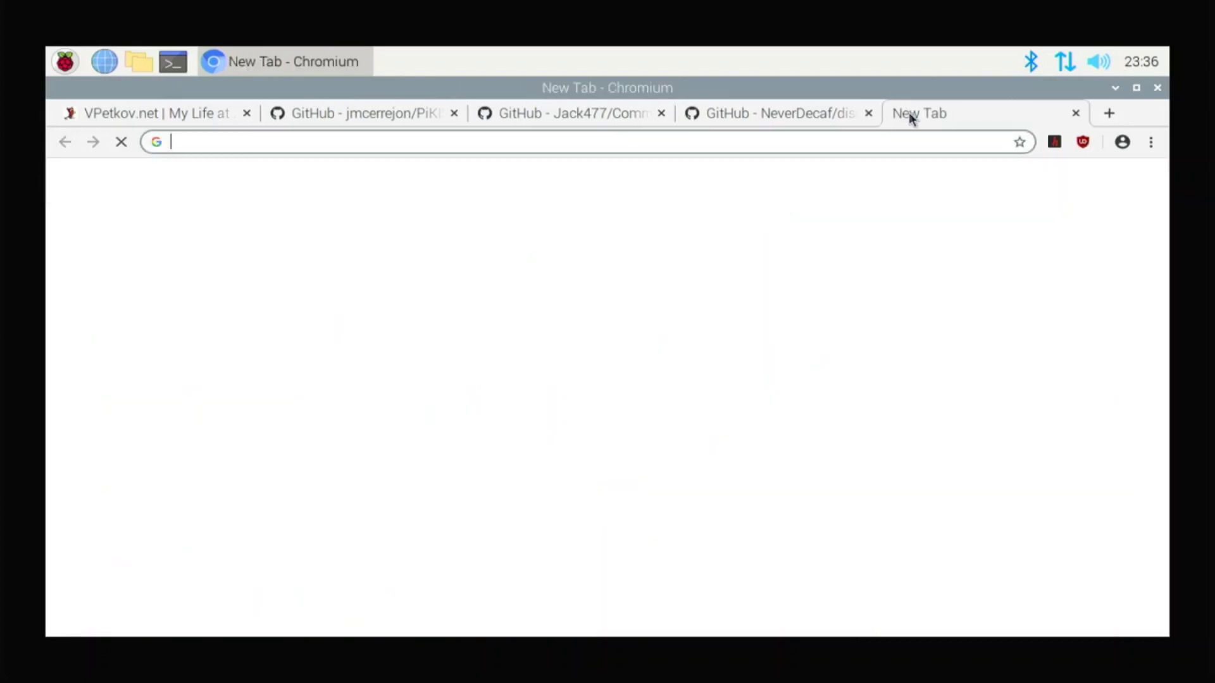
right_click(847, 140)
click(901, 234)
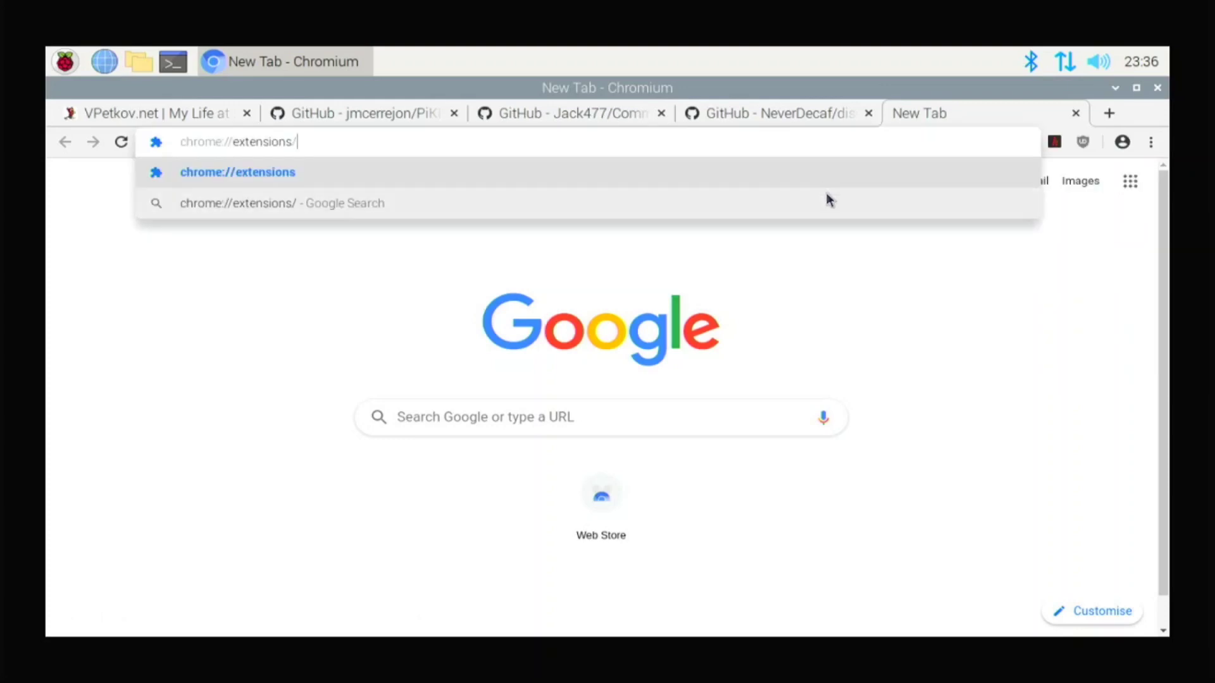
key(Return)
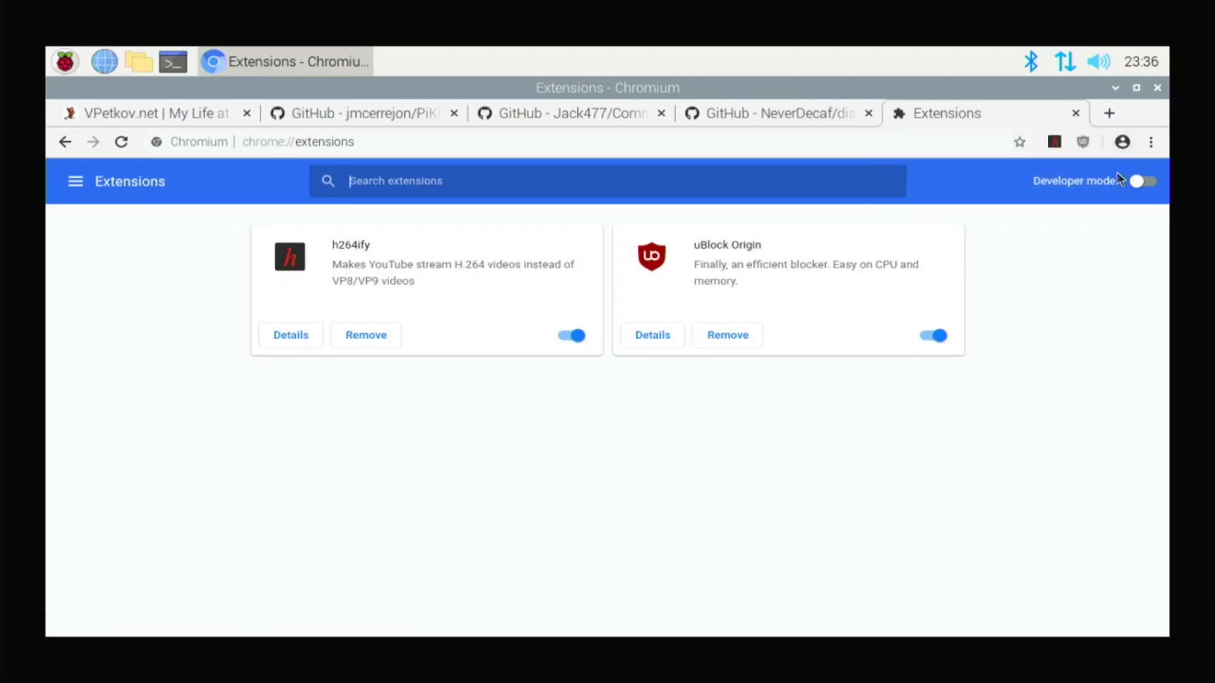
click(1123, 182)
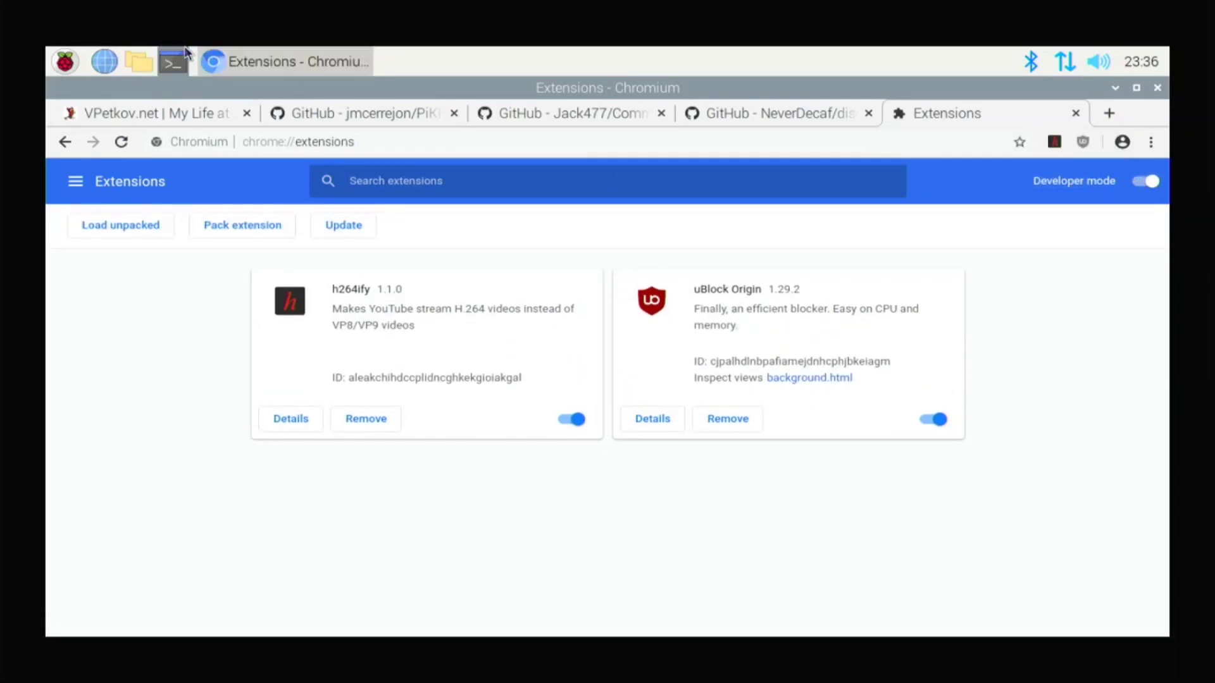
Check the empty Downloads folder in File Manager and Chromium's downloads list, then return to GitHub
click(146, 65)
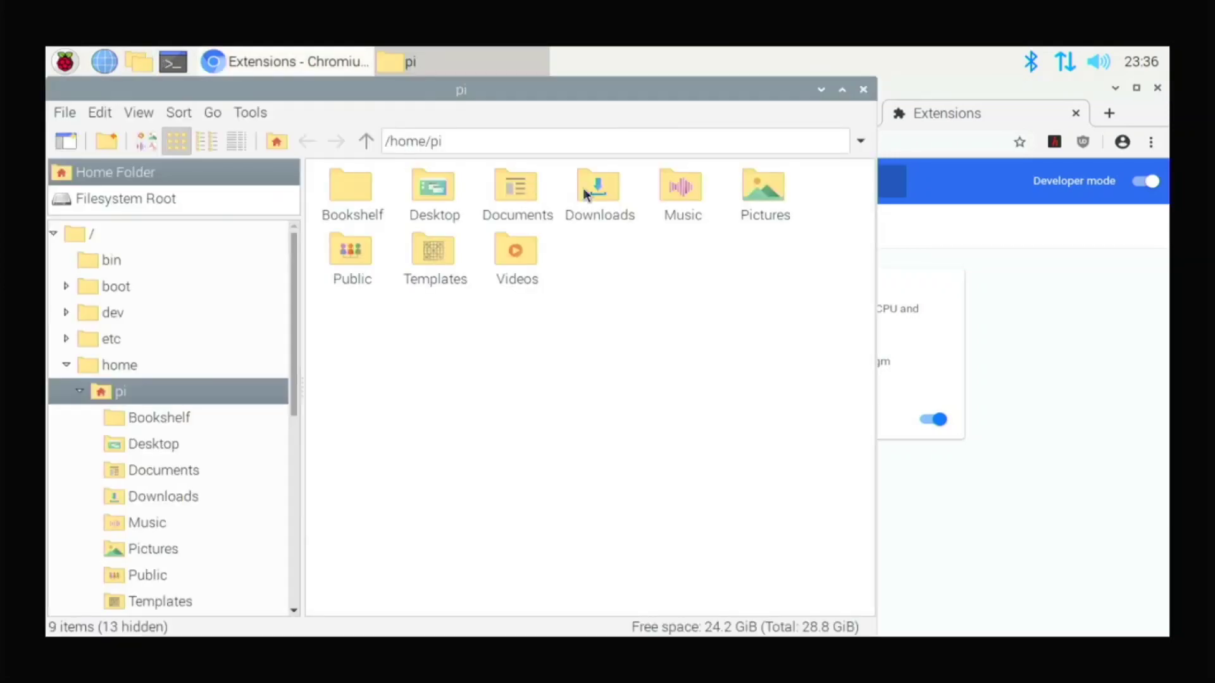
double_click(595, 187)
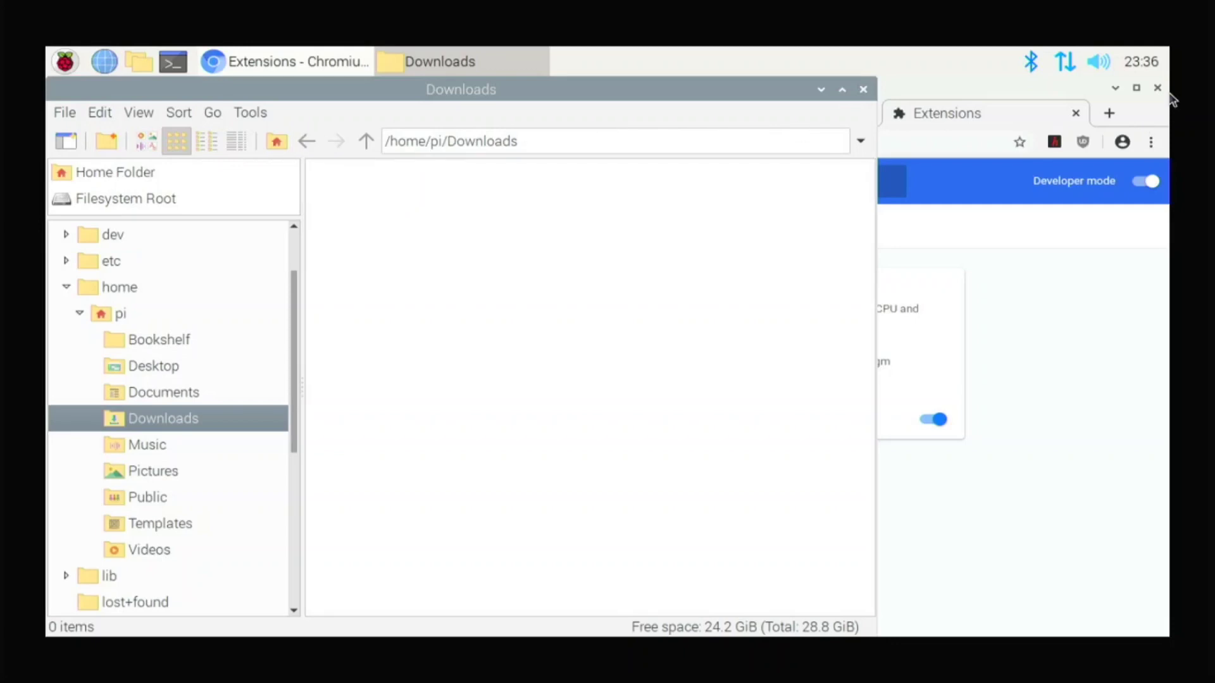
click(1152, 143)
click(991, 274)
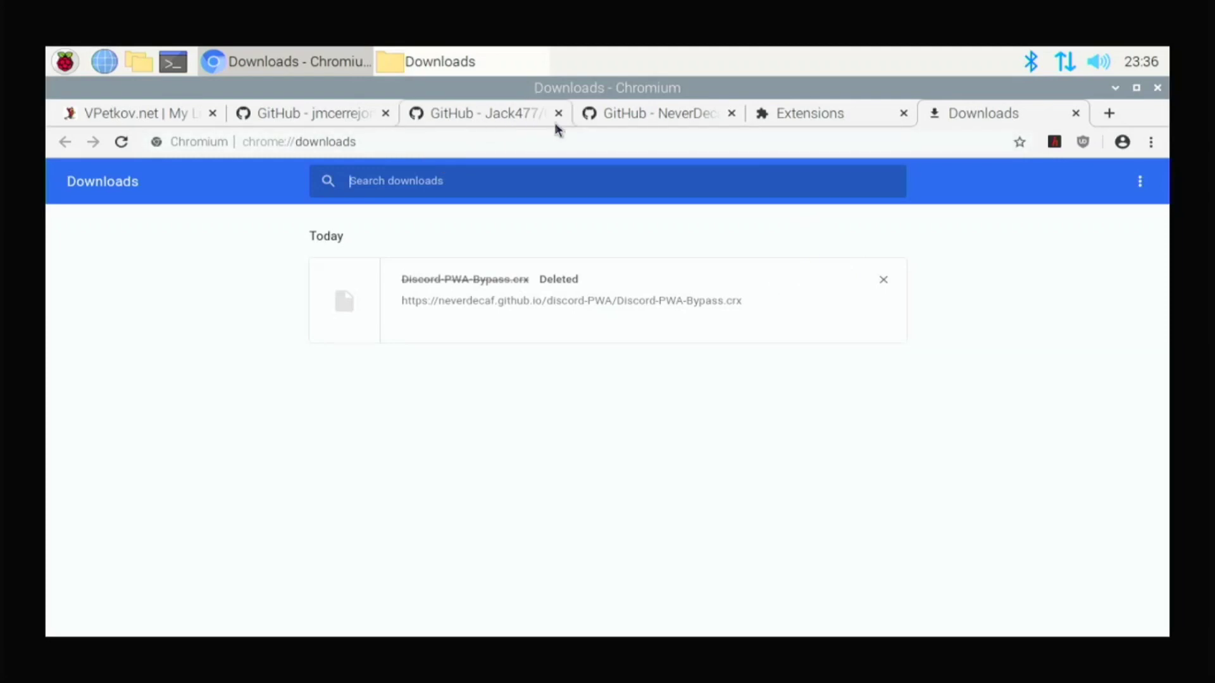
click(594, 118)
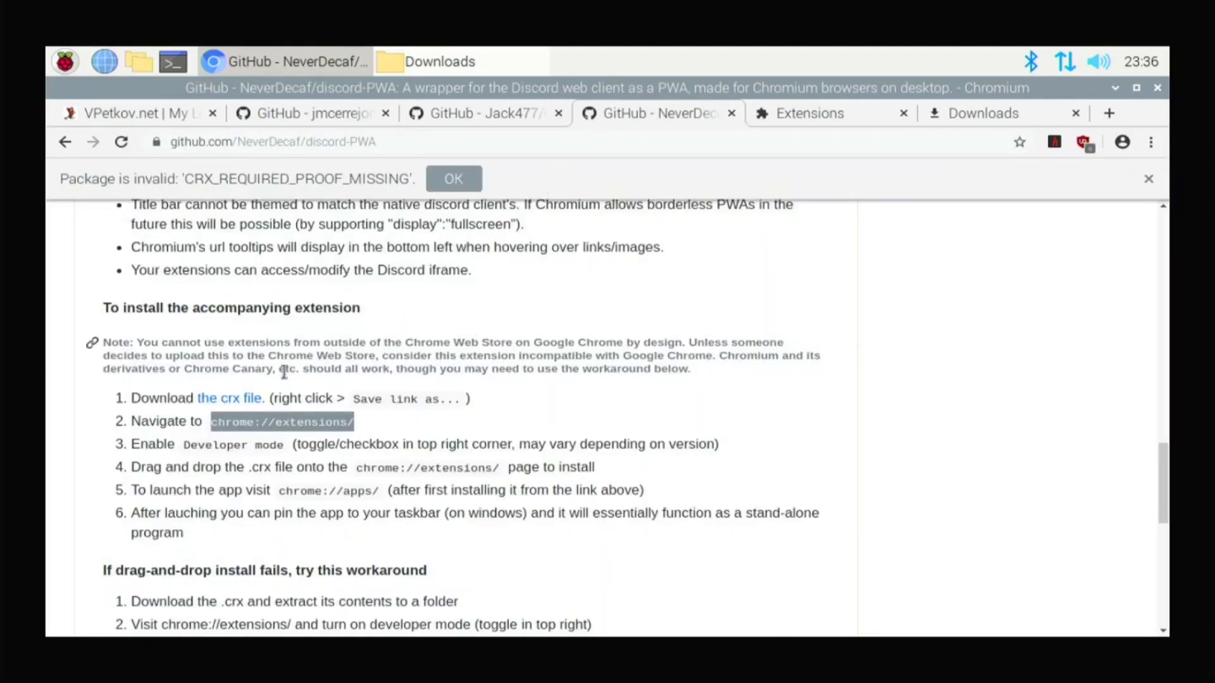
Re-download Discord-PWA-Bypass.crx, then check the downloads list, Extensions page and Downloads folder
click(251, 397)
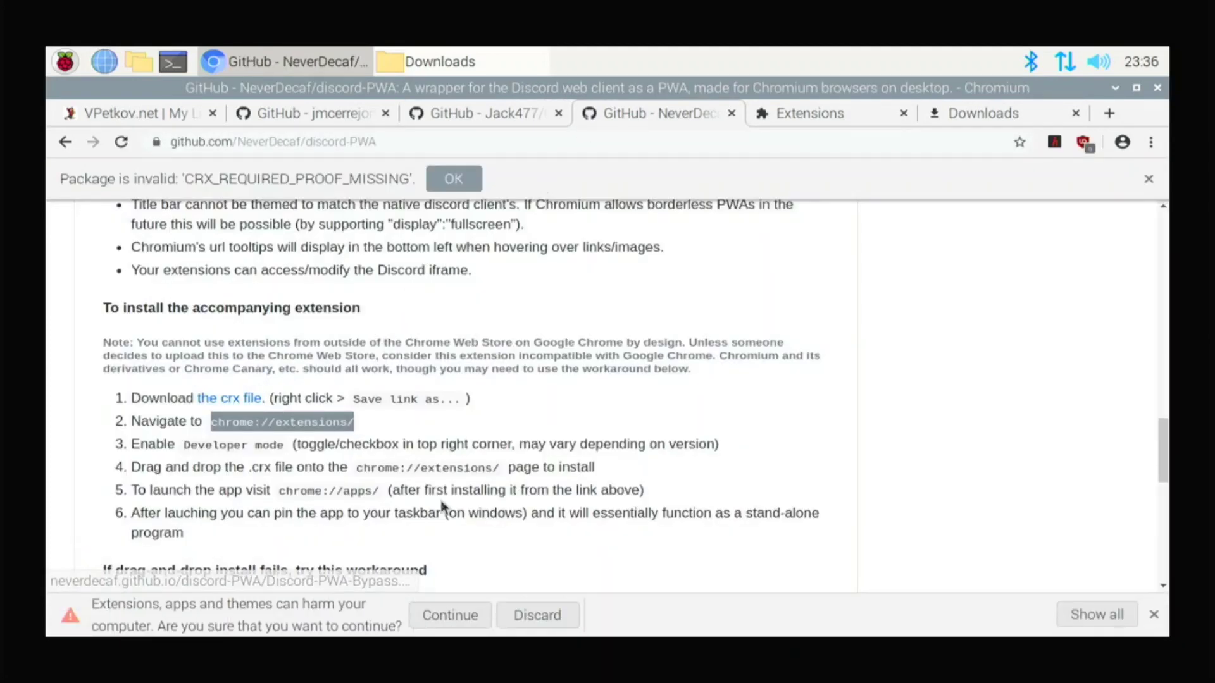
click(476, 614)
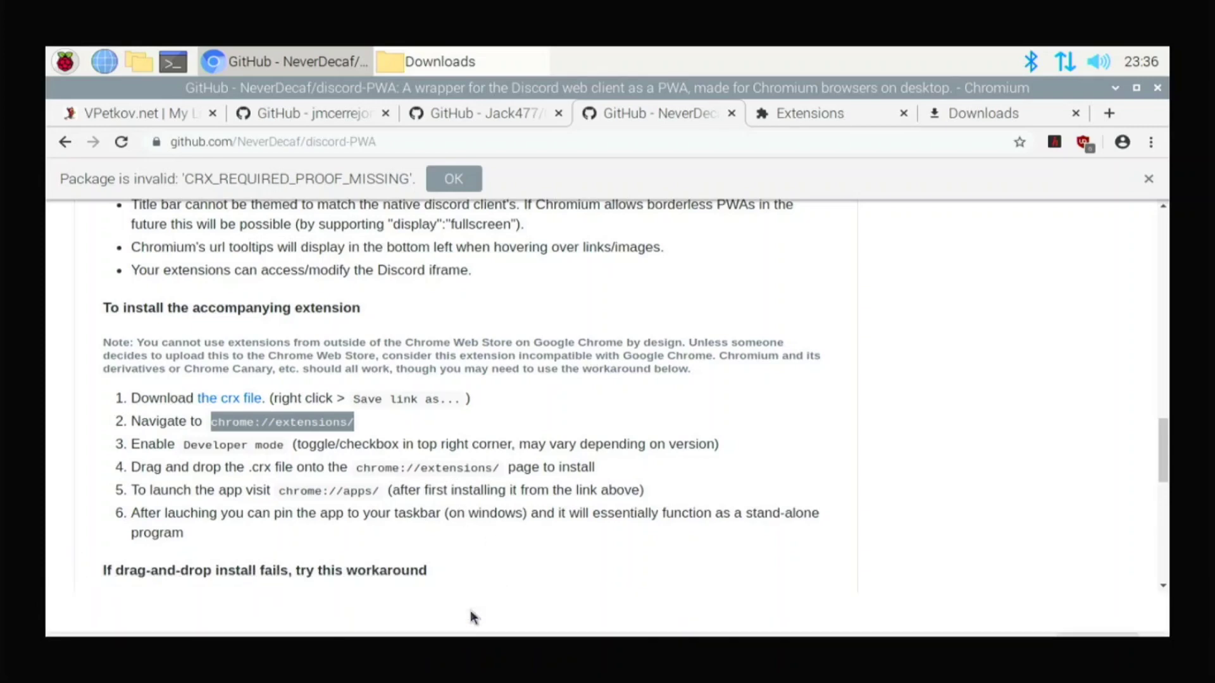
click(925, 120)
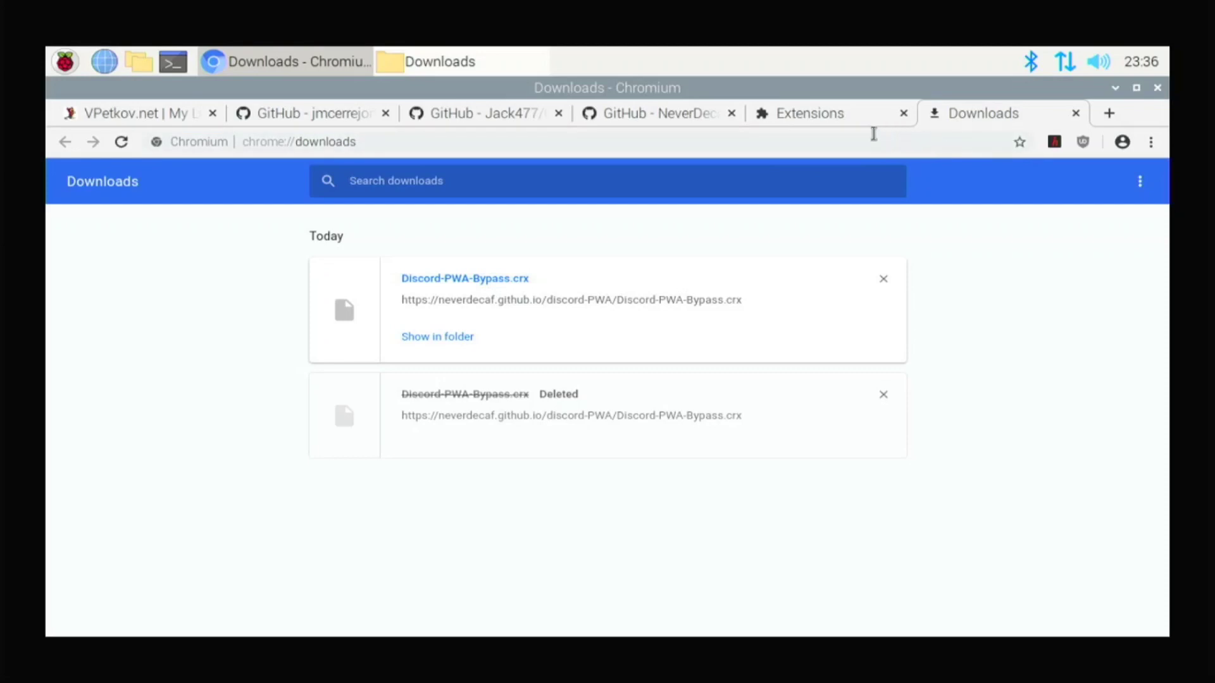
click(850, 112)
click(535, 61)
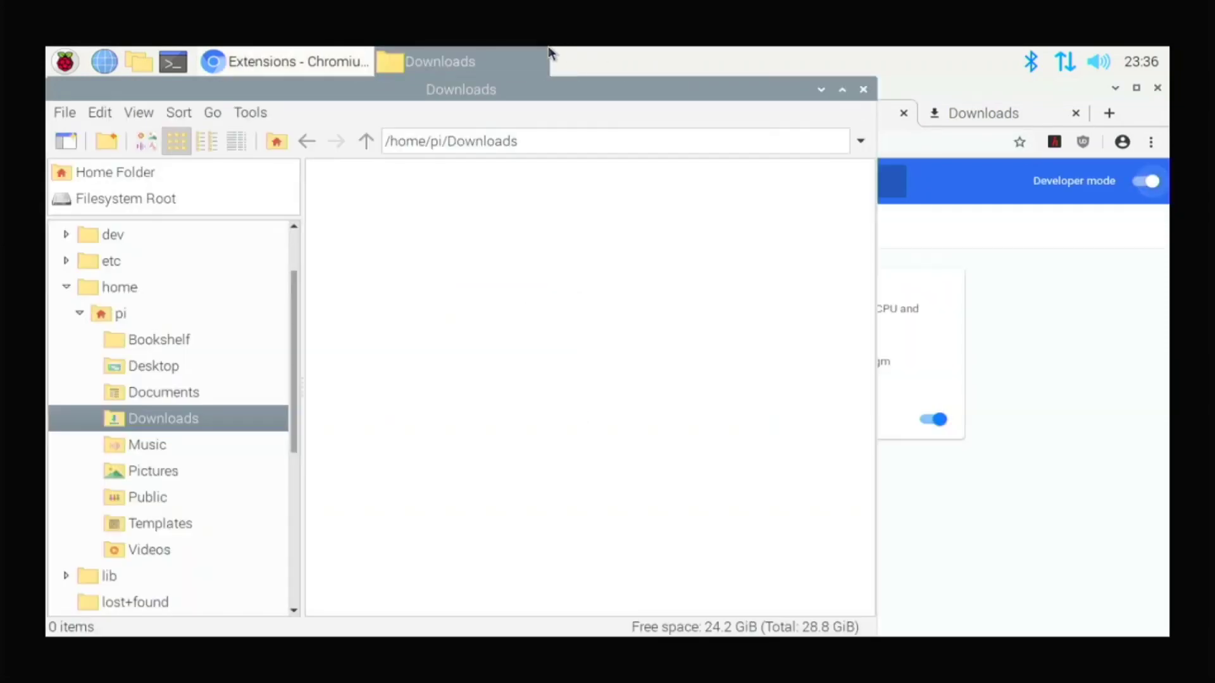
click(305, 148)
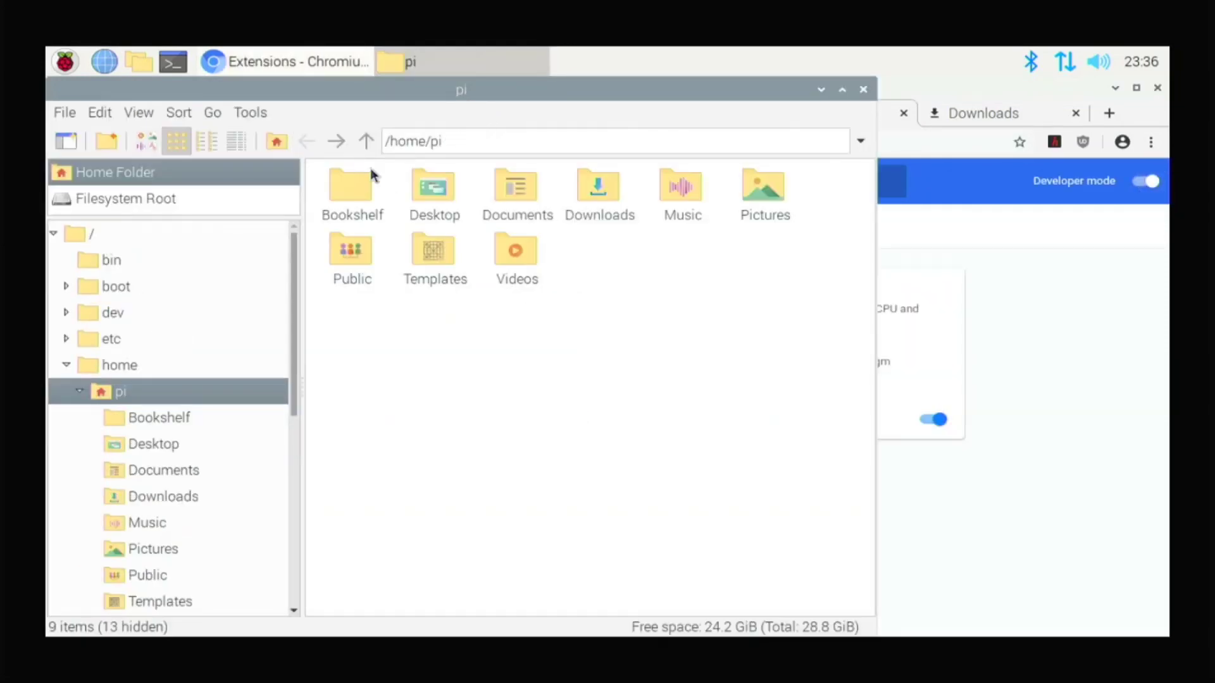
click(606, 196)
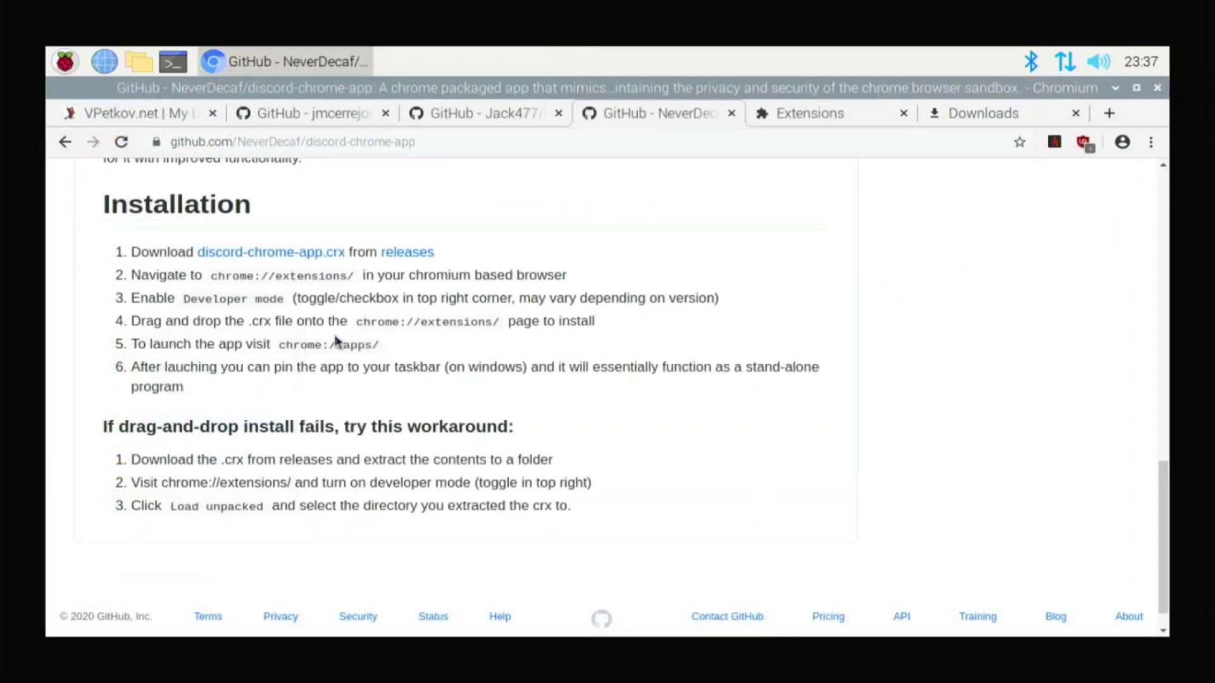
Download and keep discord-chrome-app.crx, close the Downloads tab and return to Extensions
click(270, 254)
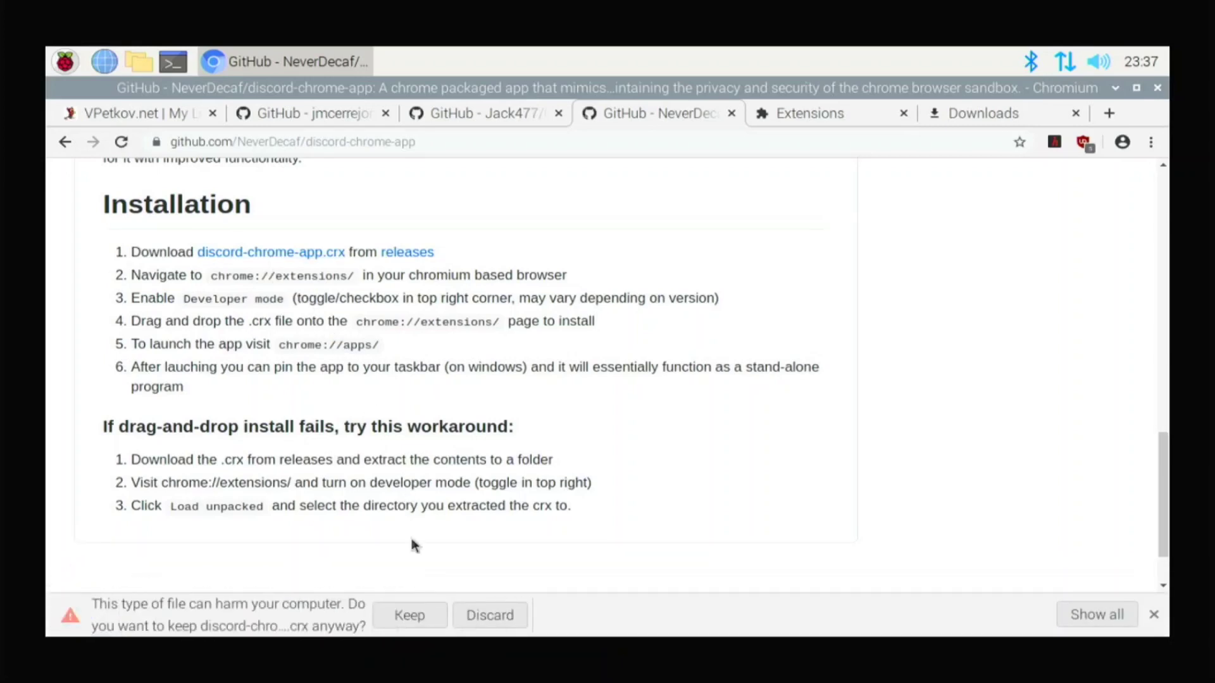
click(413, 617)
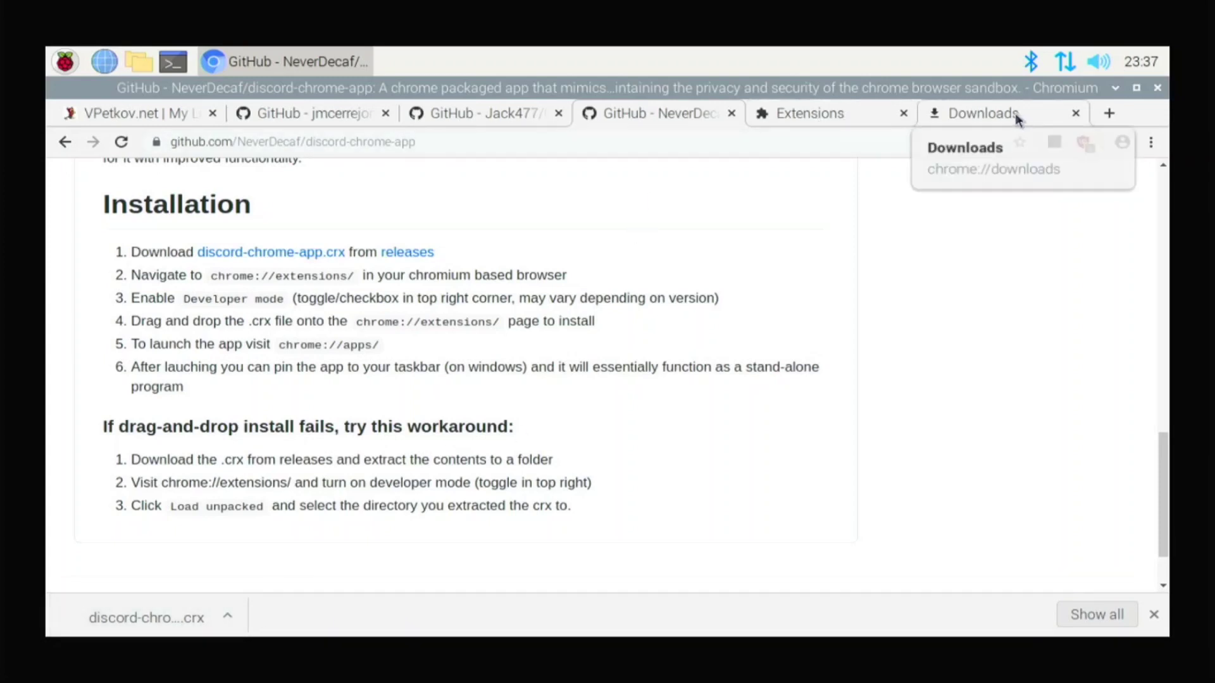
click(1076, 114)
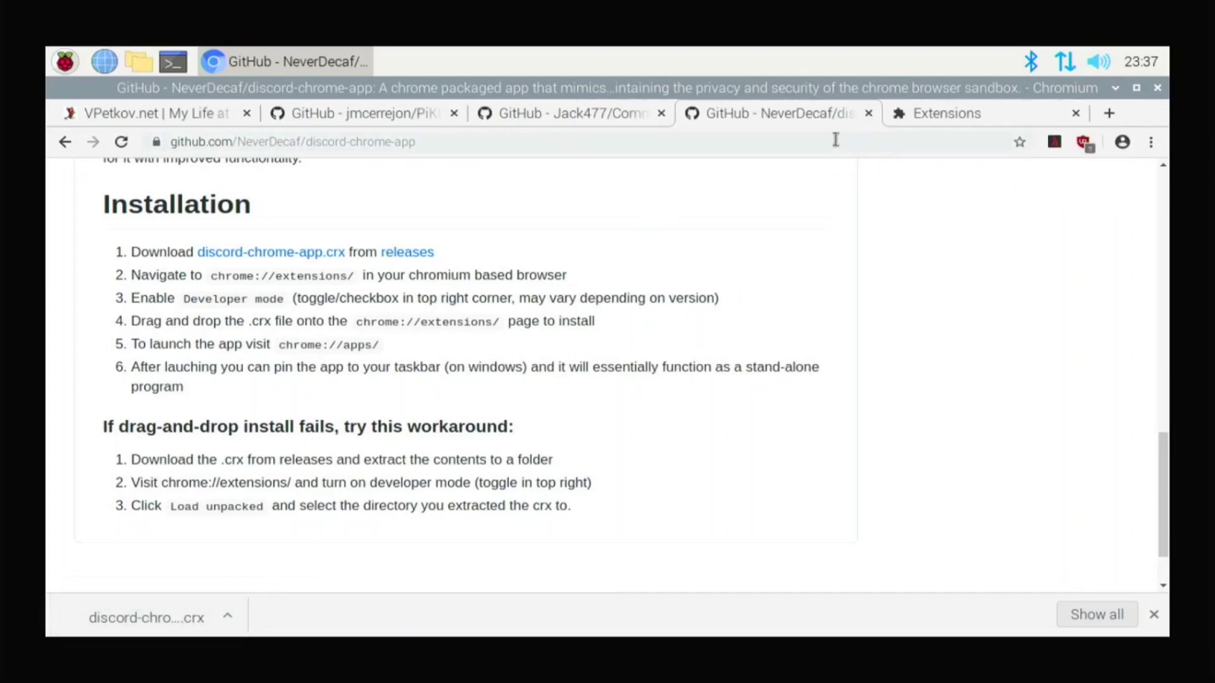
click(912, 122)
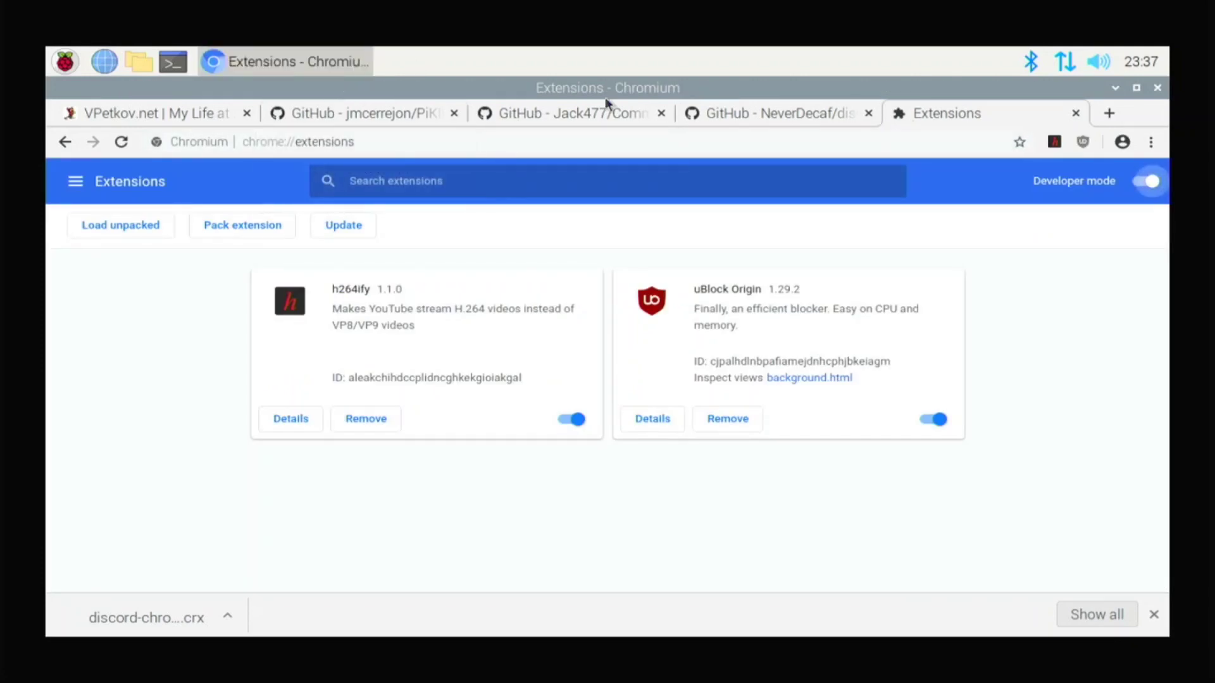
Install discord-chrome-app.crx from Downloads by dropping it onto the Extensions page and adding the app
click(139, 64)
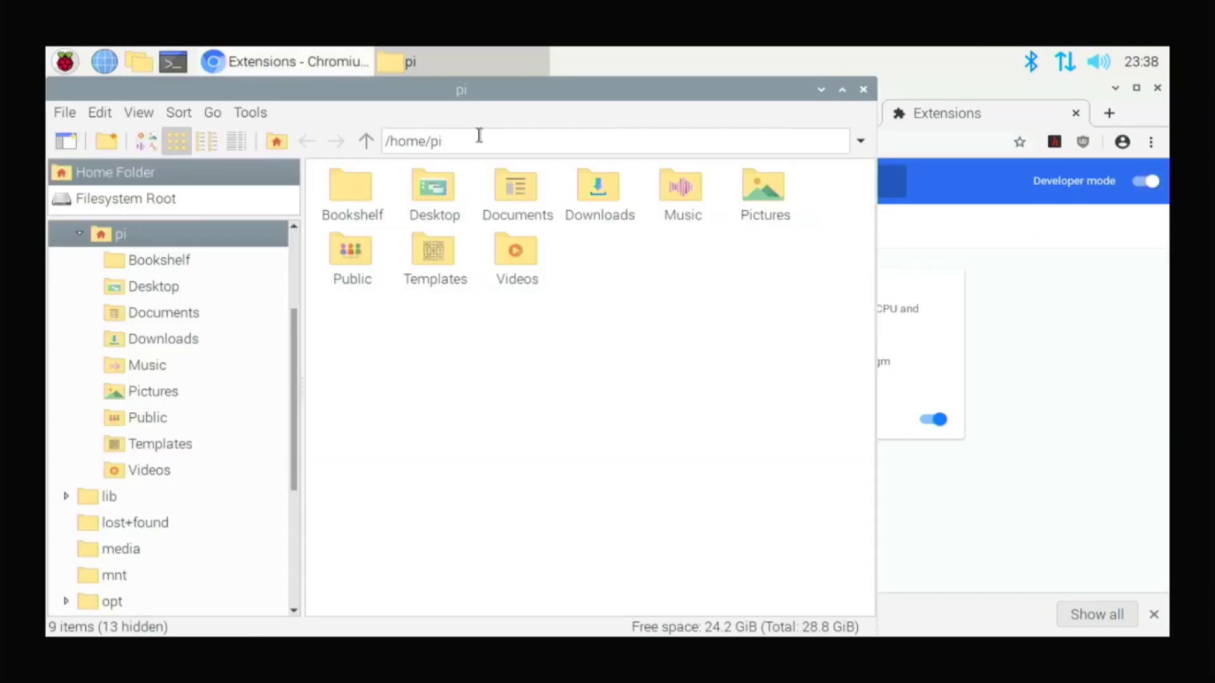
double_click(613, 181)
drag(355, 197, 1012, 286)
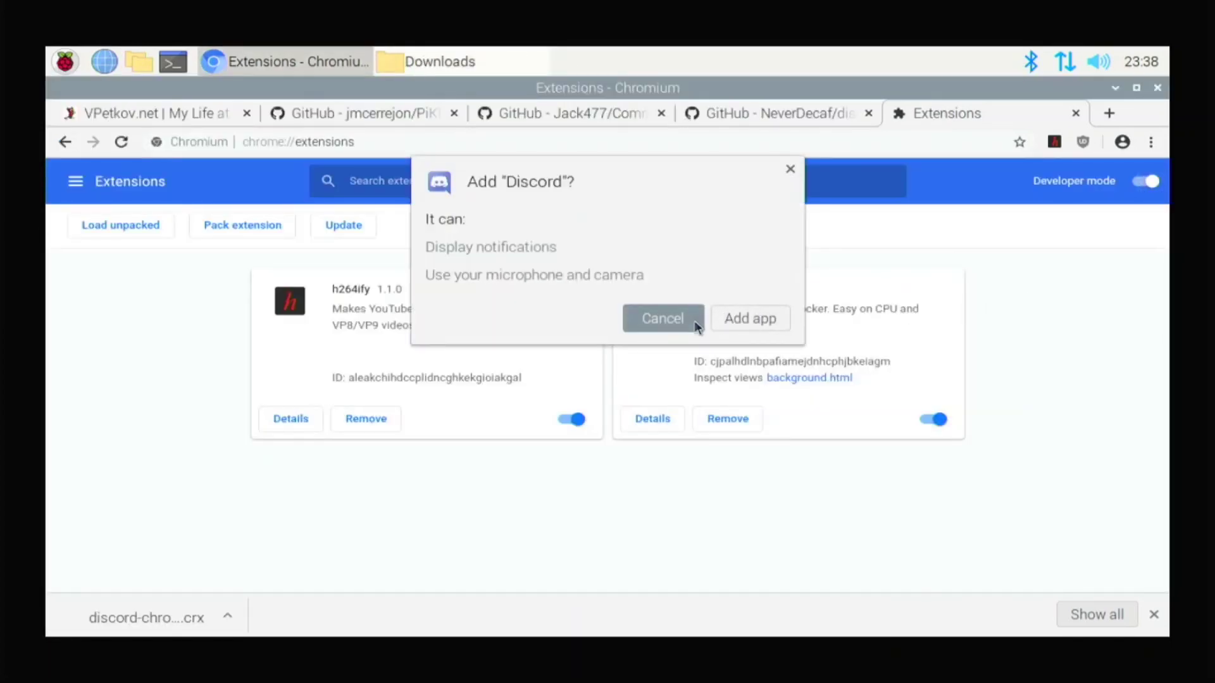
click(734, 319)
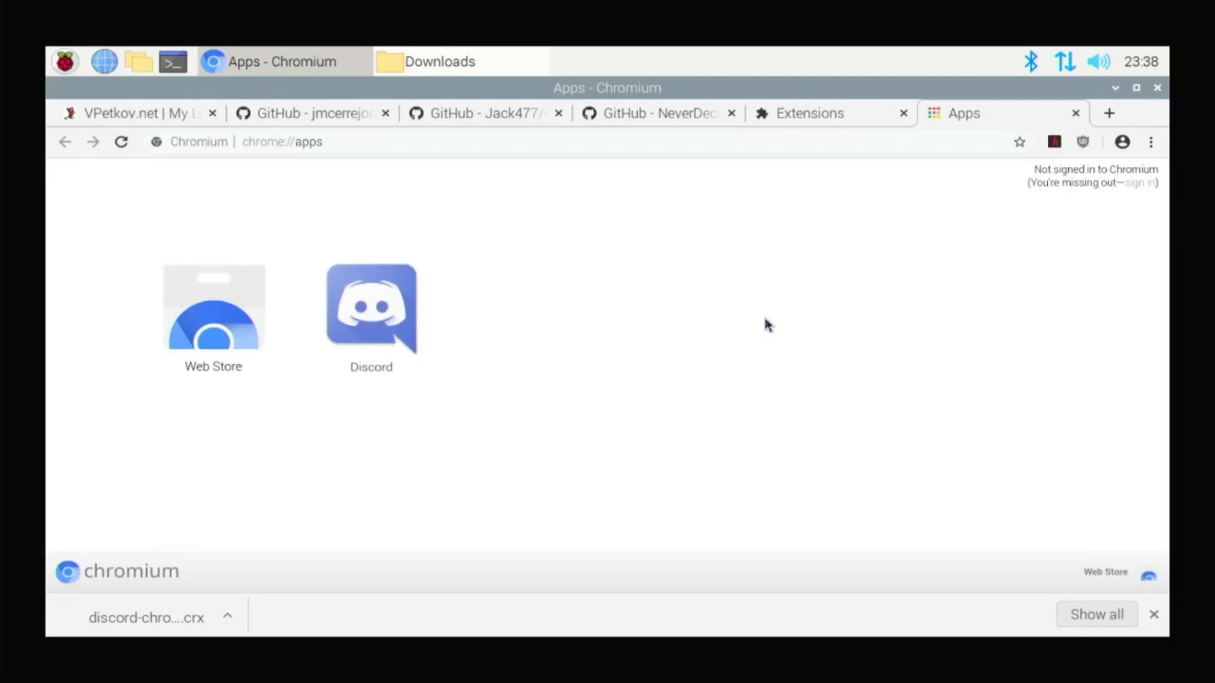
Launch the Discord app, close the Downloads folder window and bring Discord back up
click(342, 335)
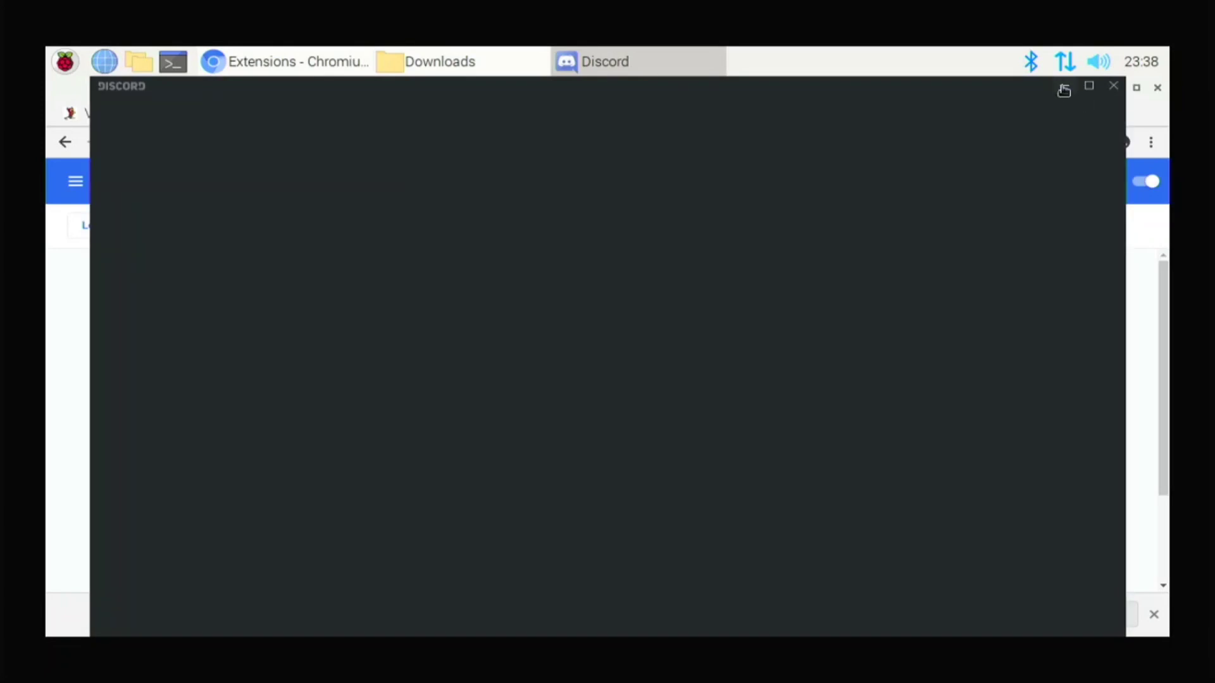
click(1063, 86)
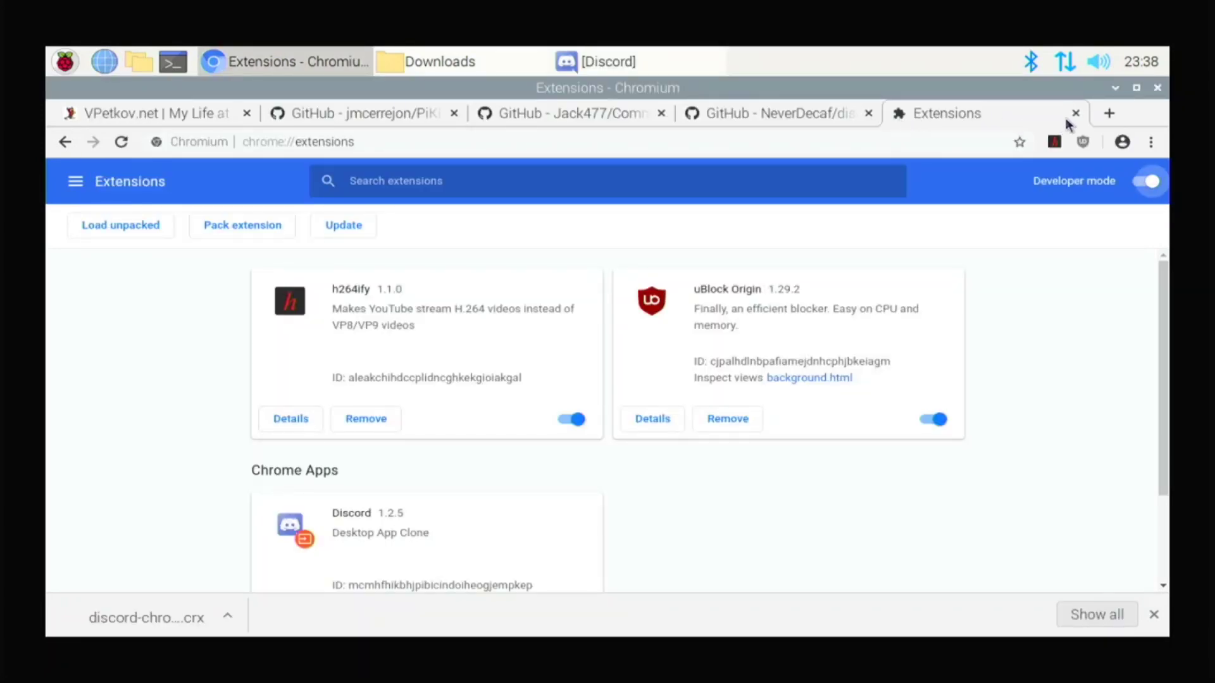
click(1114, 87)
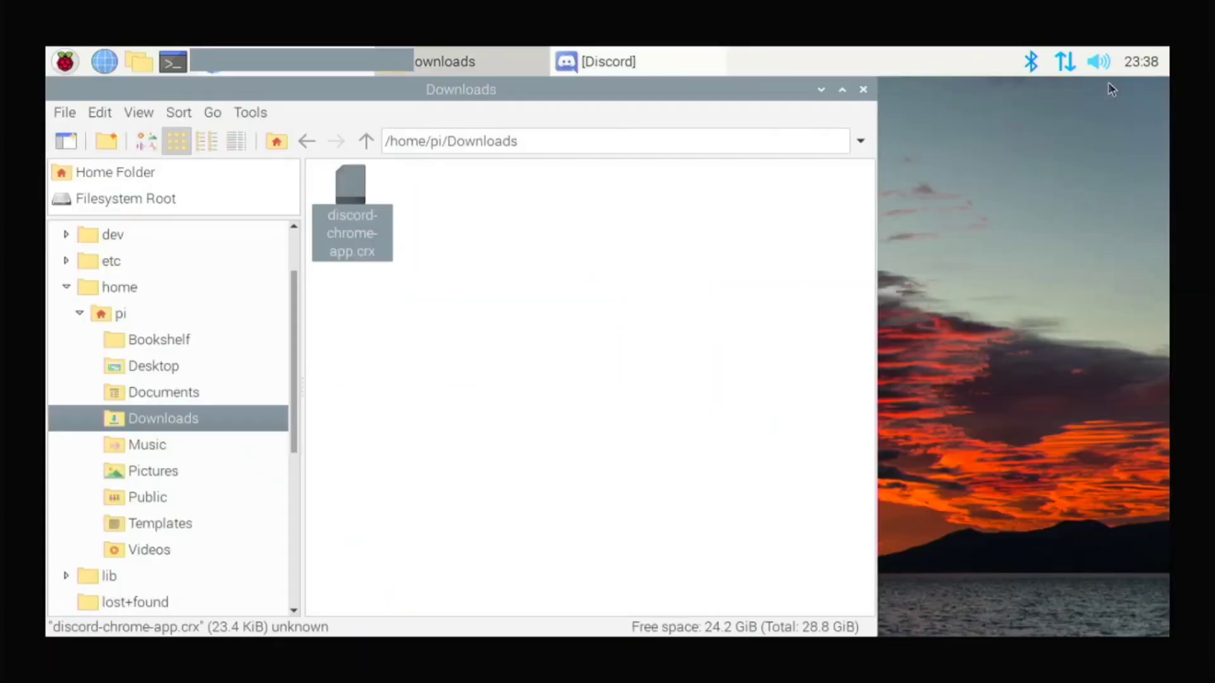
click(863, 90)
click(530, 56)
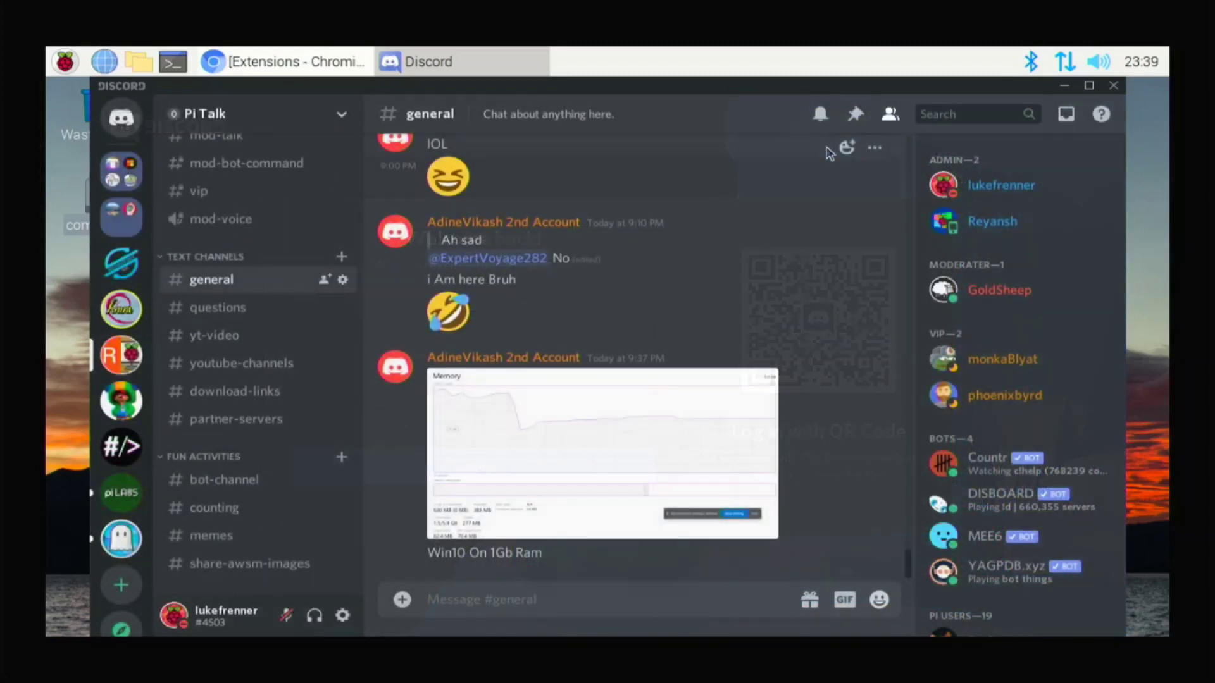
Maximize Discord, view the counting and general channels, then close the app
click(1089, 85)
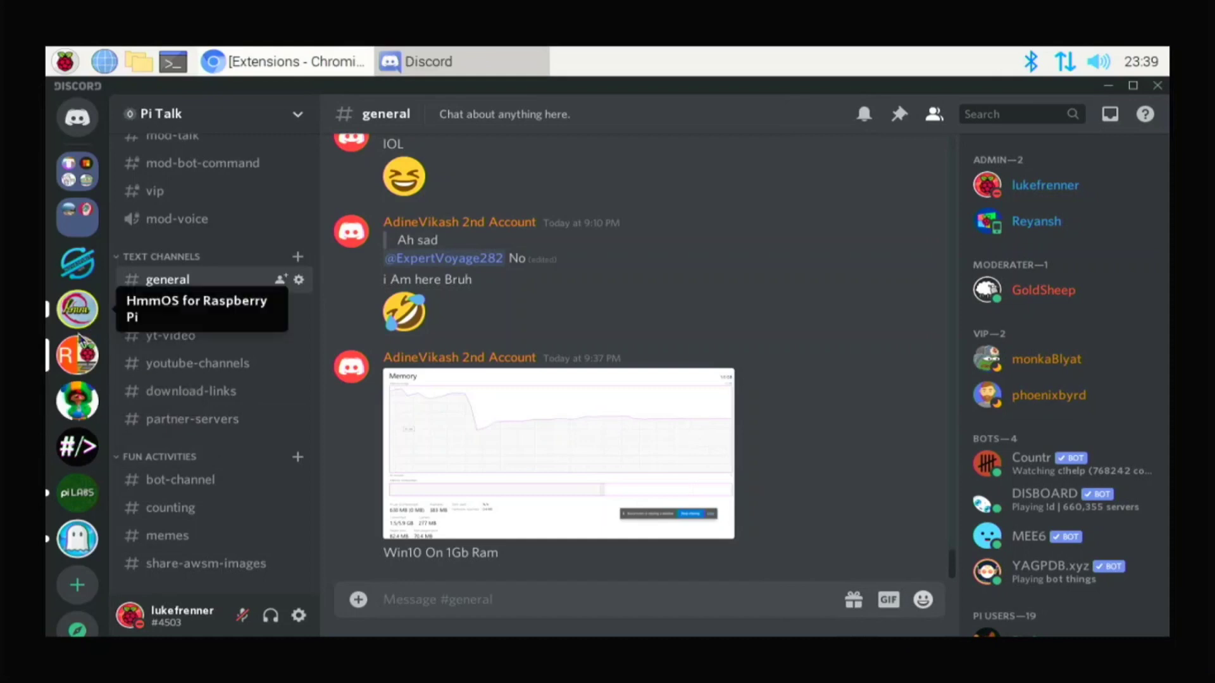
scroll(177, 367, down, 2)
scroll(180, 378, up, 5)
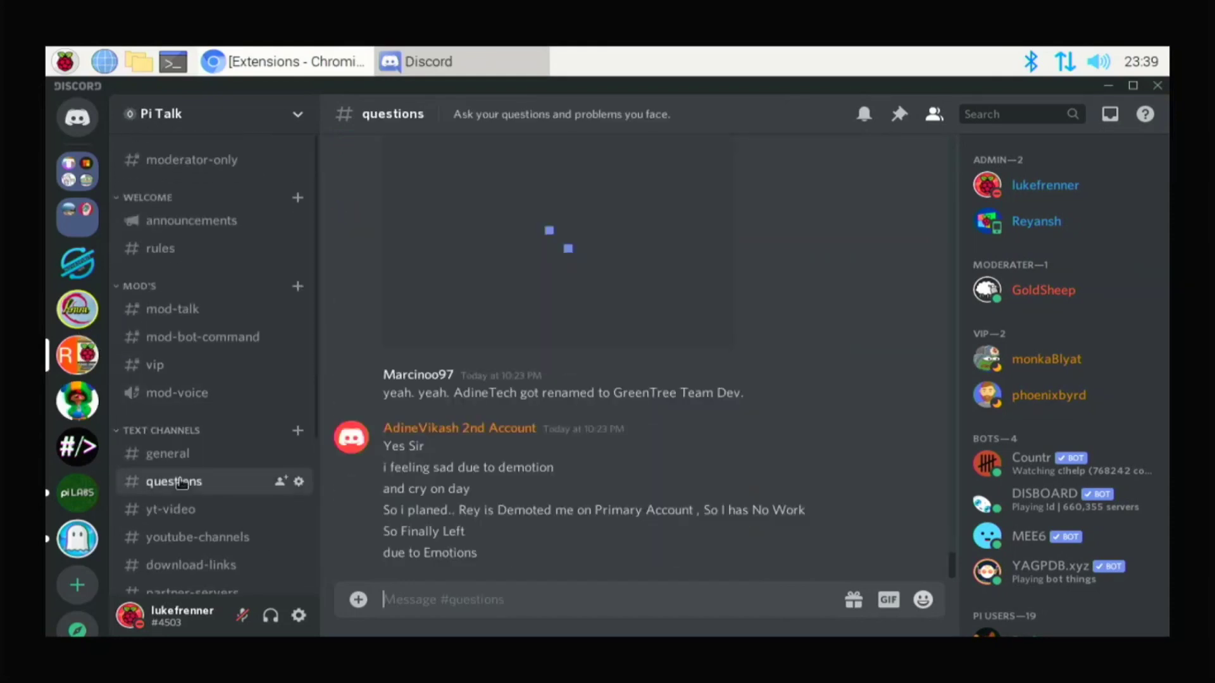
scroll(181, 491, down, 3)
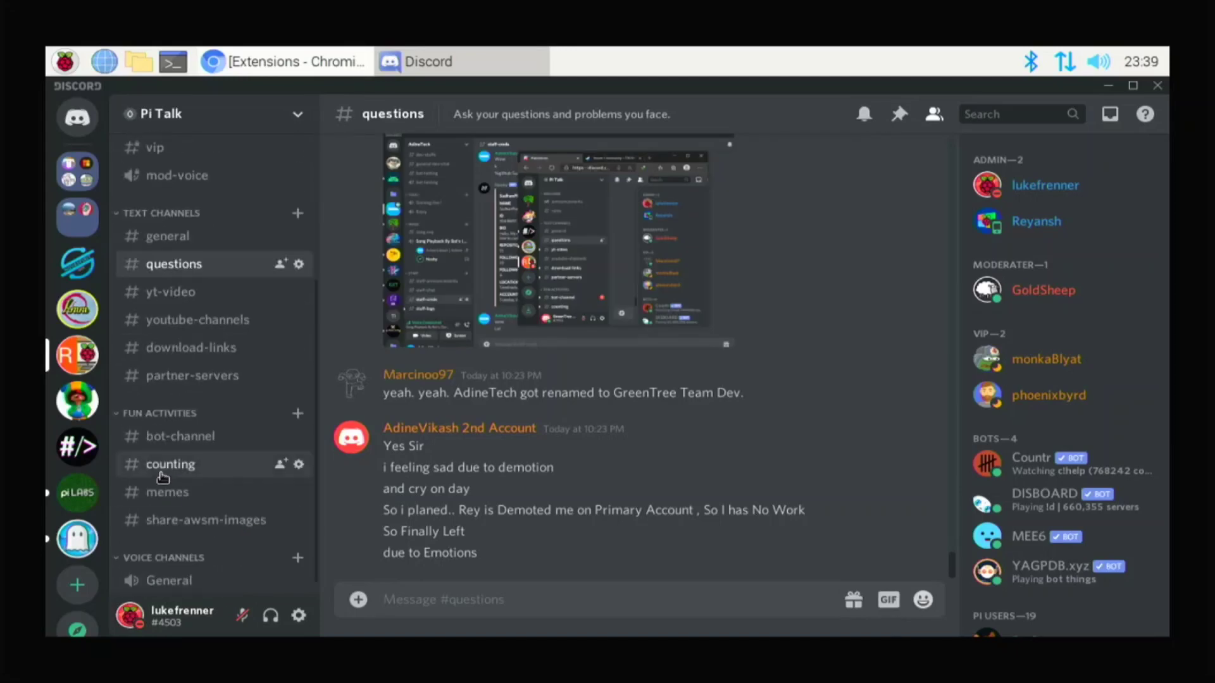
click(162, 474)
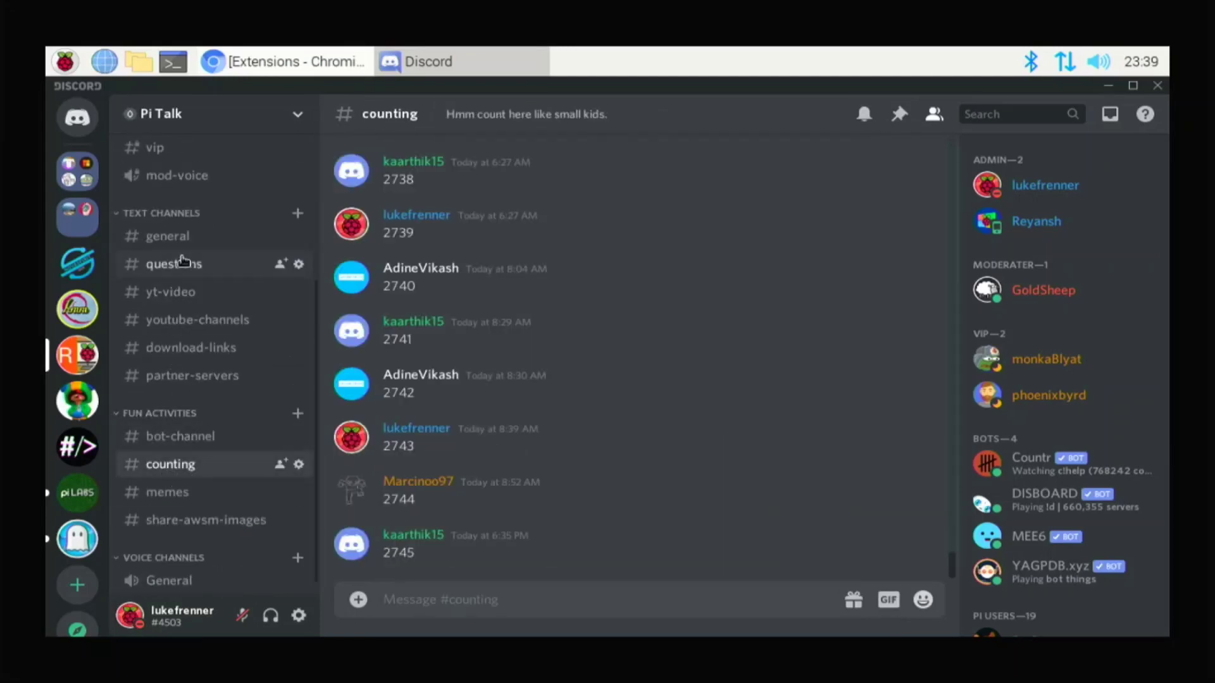
click(171, 236)
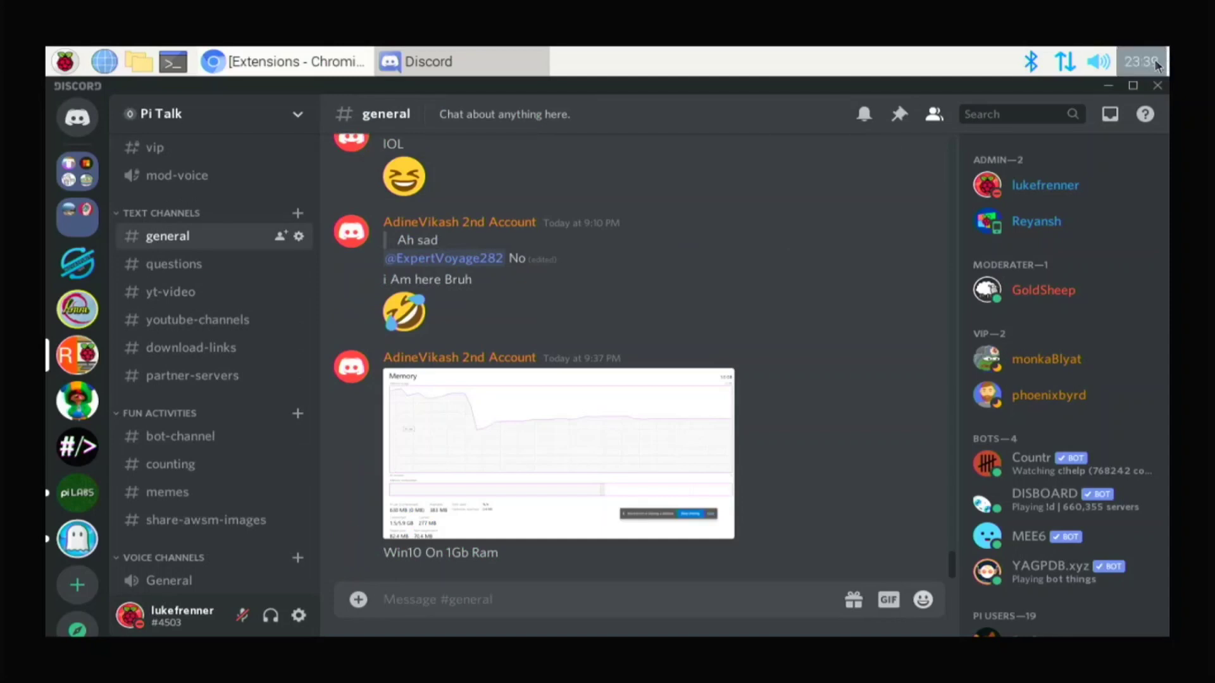
click(1158, 85)
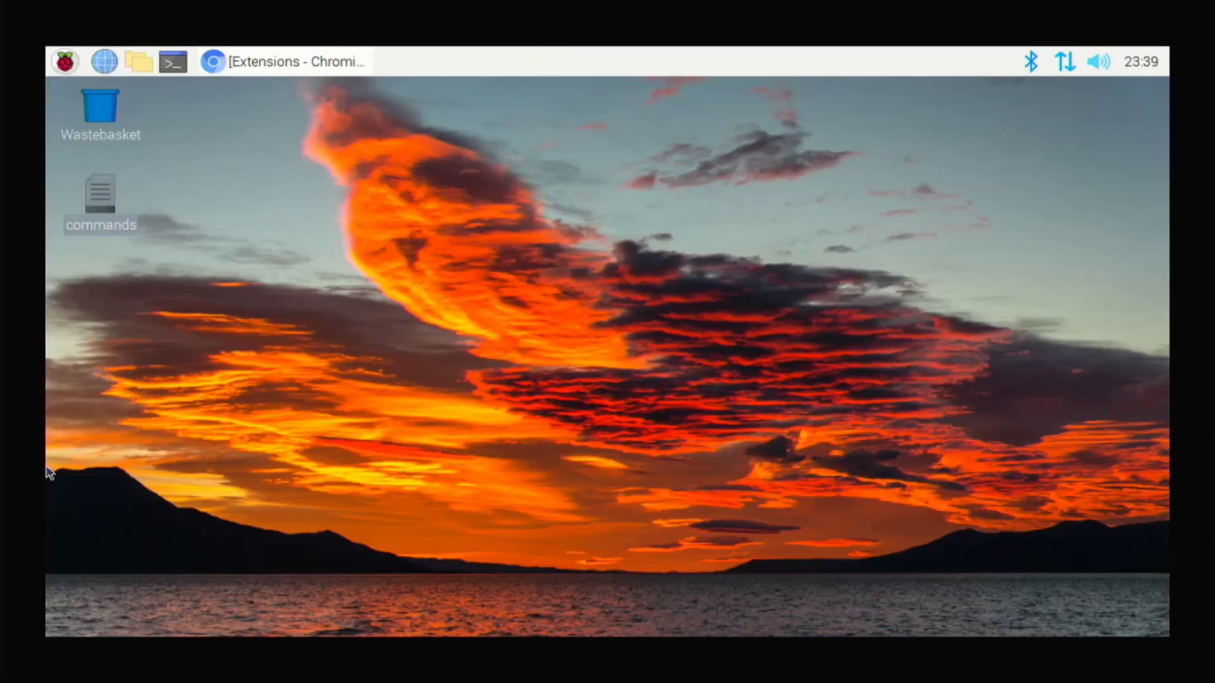
Check the Chromium Apps entry in the applications menu and restore the Chromium window
click(51, 55)
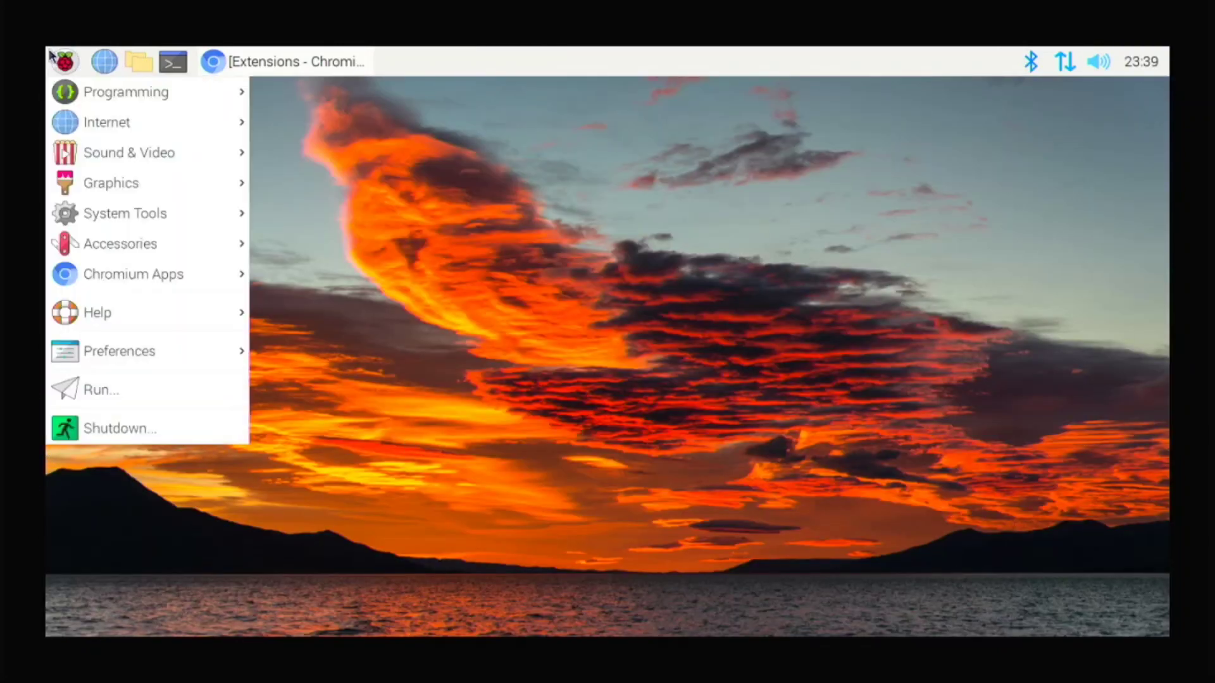
mouse_move(153, 273)
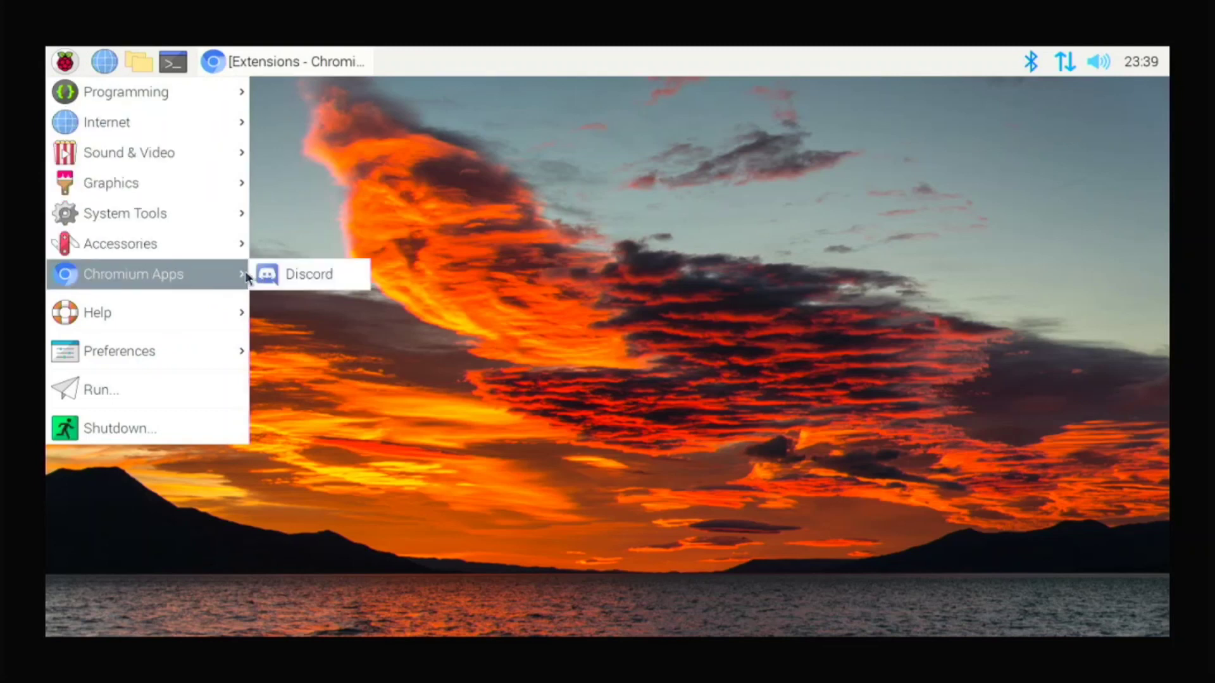
click(324, 149)
click(307, 58)
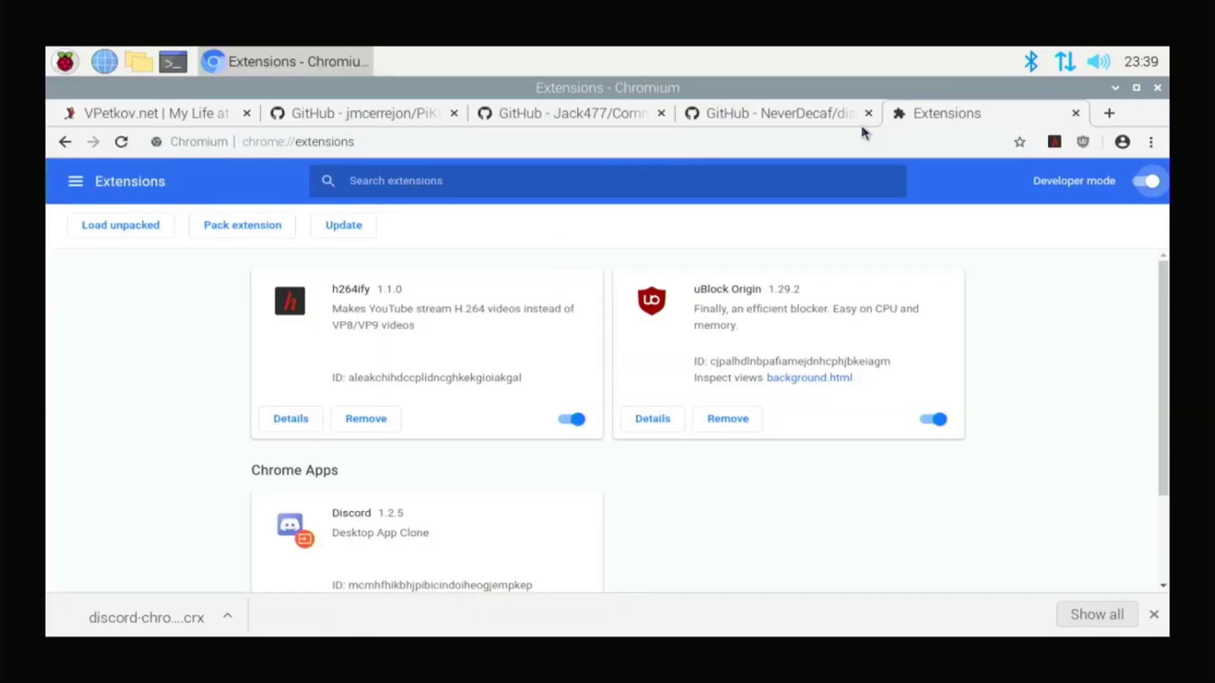
Close the discord-chrome-app and Extensions tabs and dismiss the download bar on the CommanderPi page
click(870, 115)
click(870, 116)
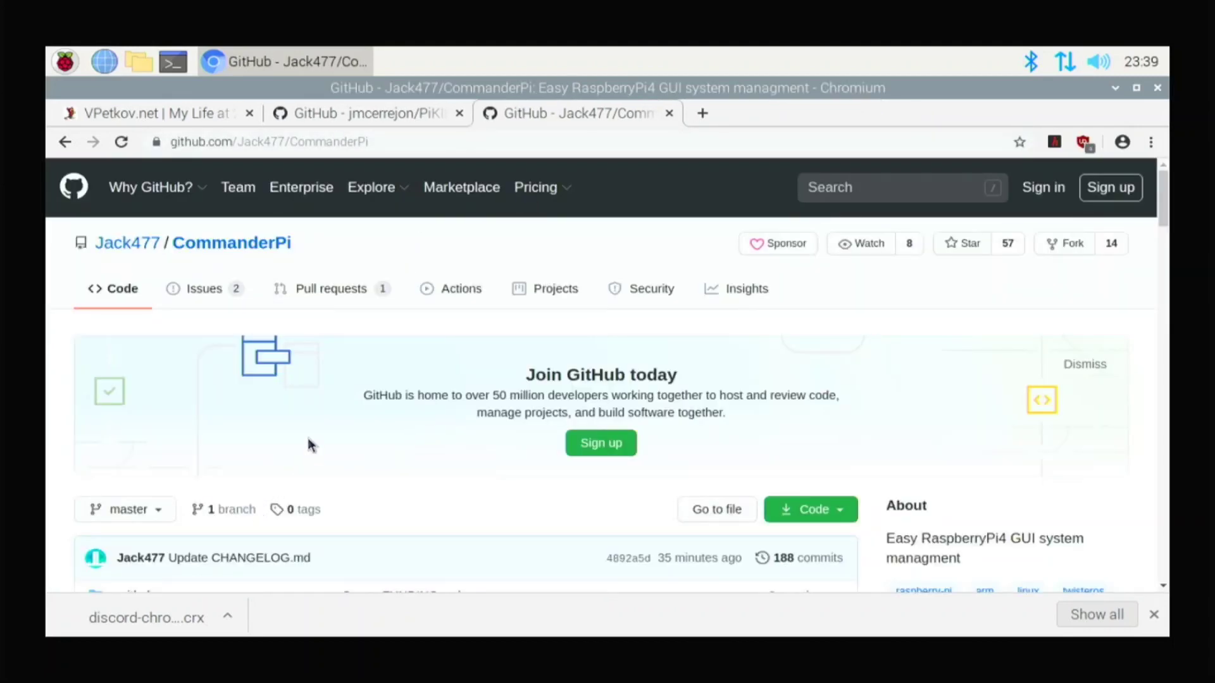
scroll(215, 327, down, 10)
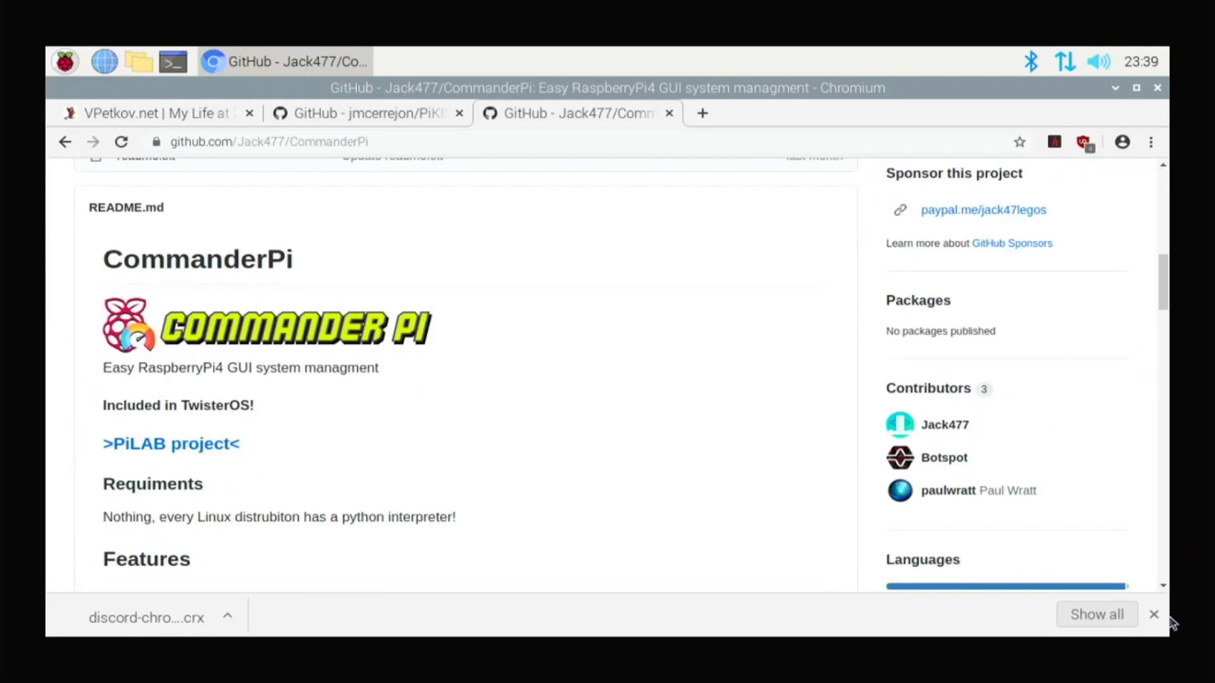
click(1155, 615)
scroll(651, 510, down, 10)
scroll(393, 524, down, 10)
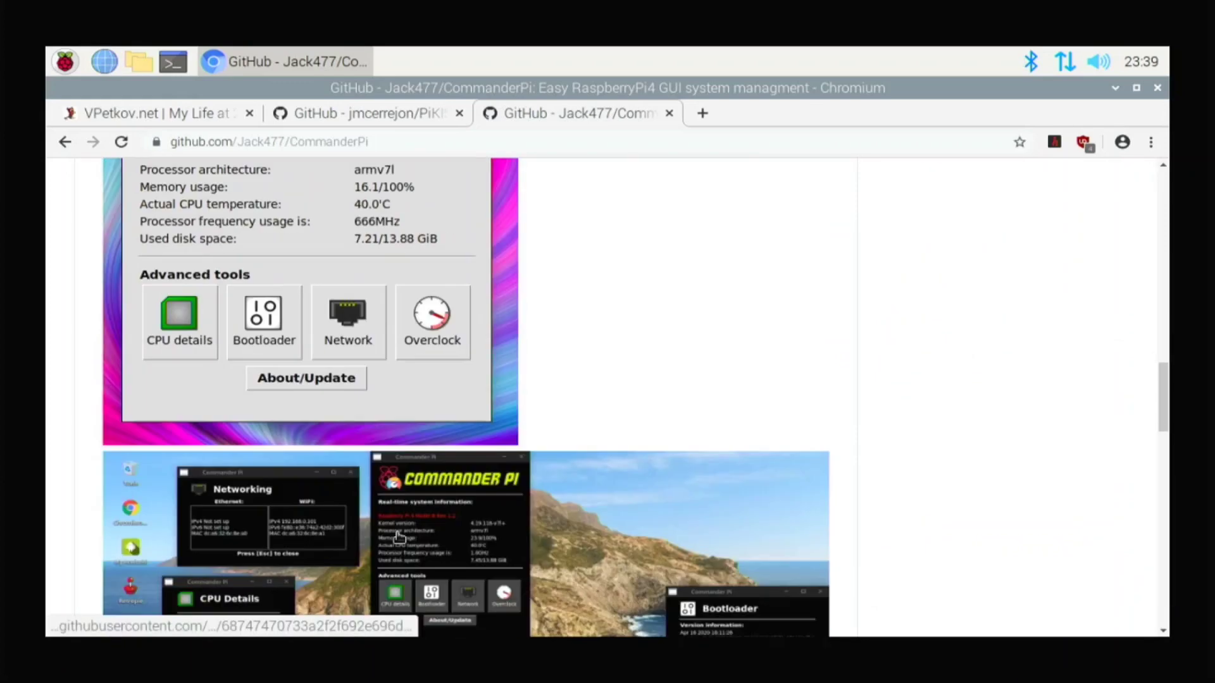
scroll(398, 493, up, 4)
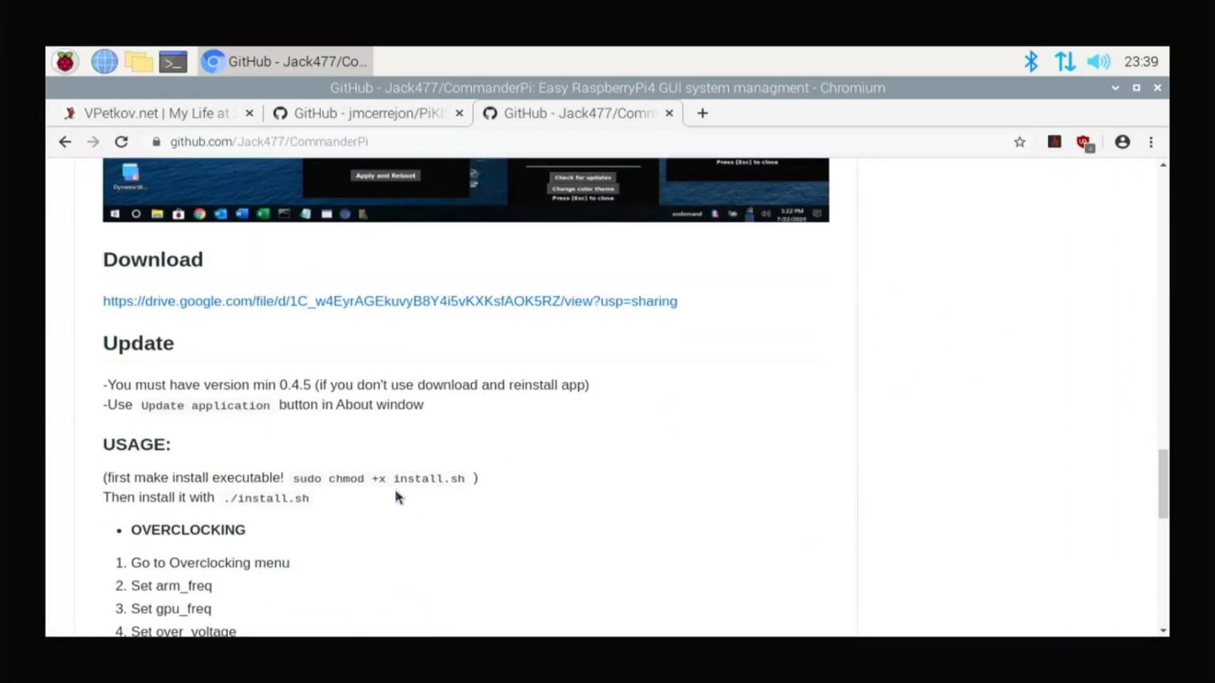
Download CommanderPi.zip from the Google Drive link in a new tab, then close that tab
right_click(350, 308)
click(361, 313)
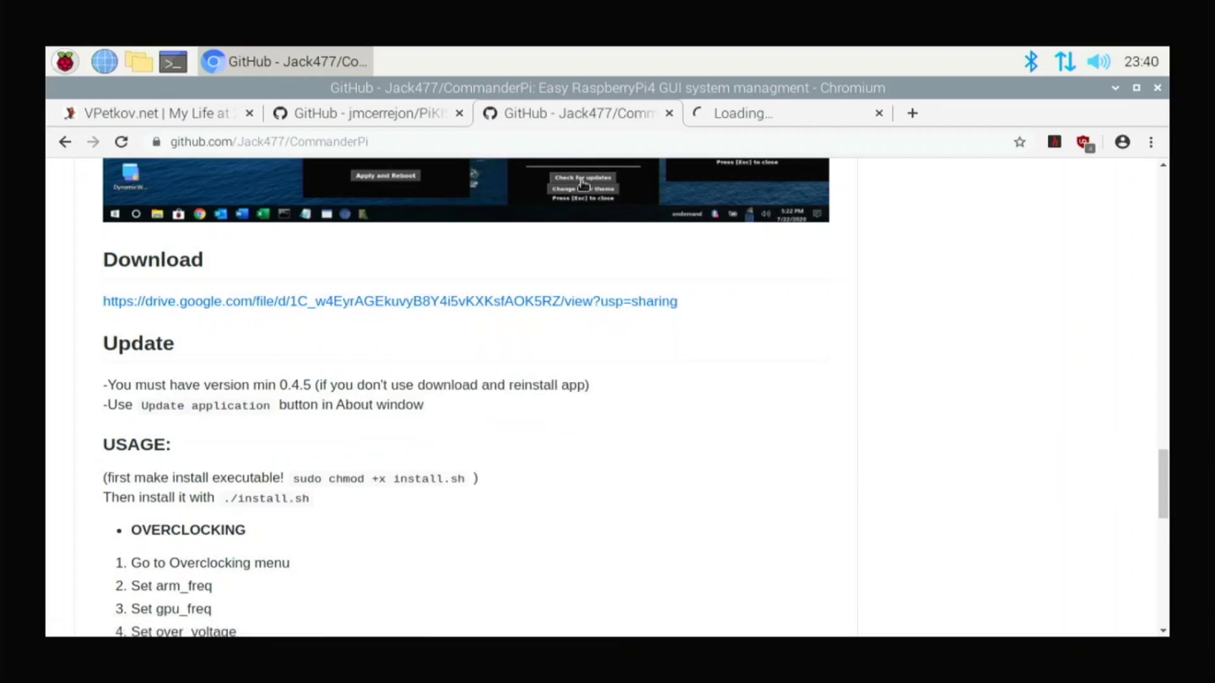
click(764, 113)
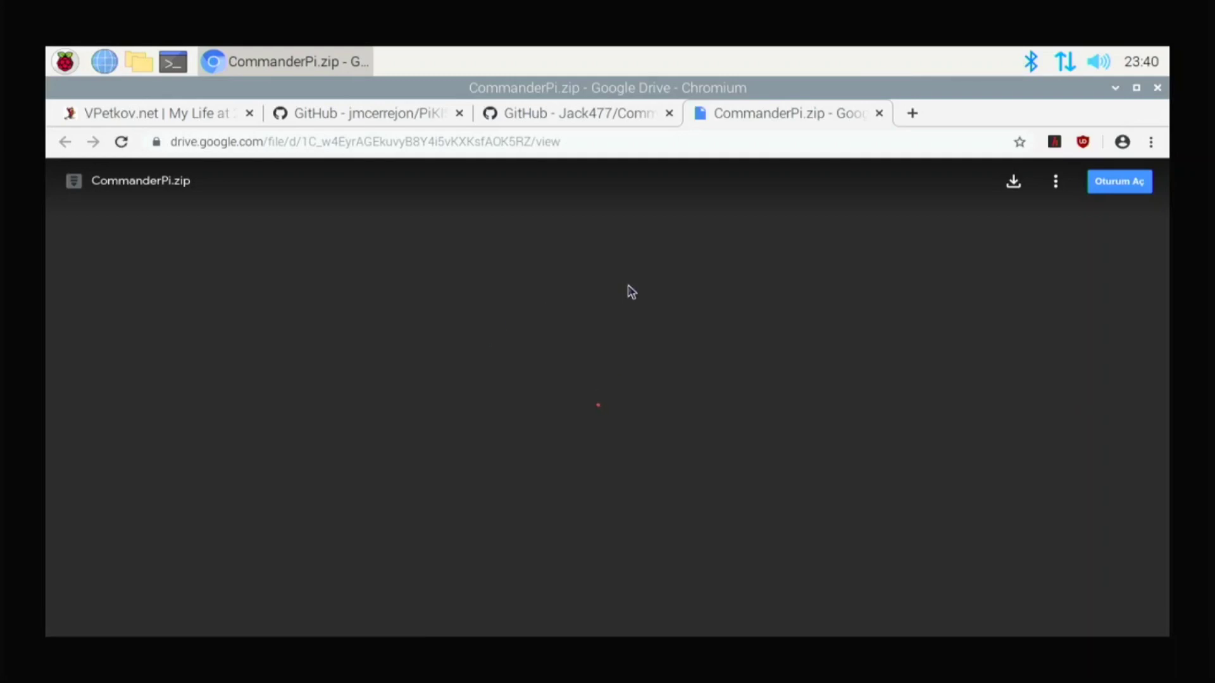
click(574, 422)
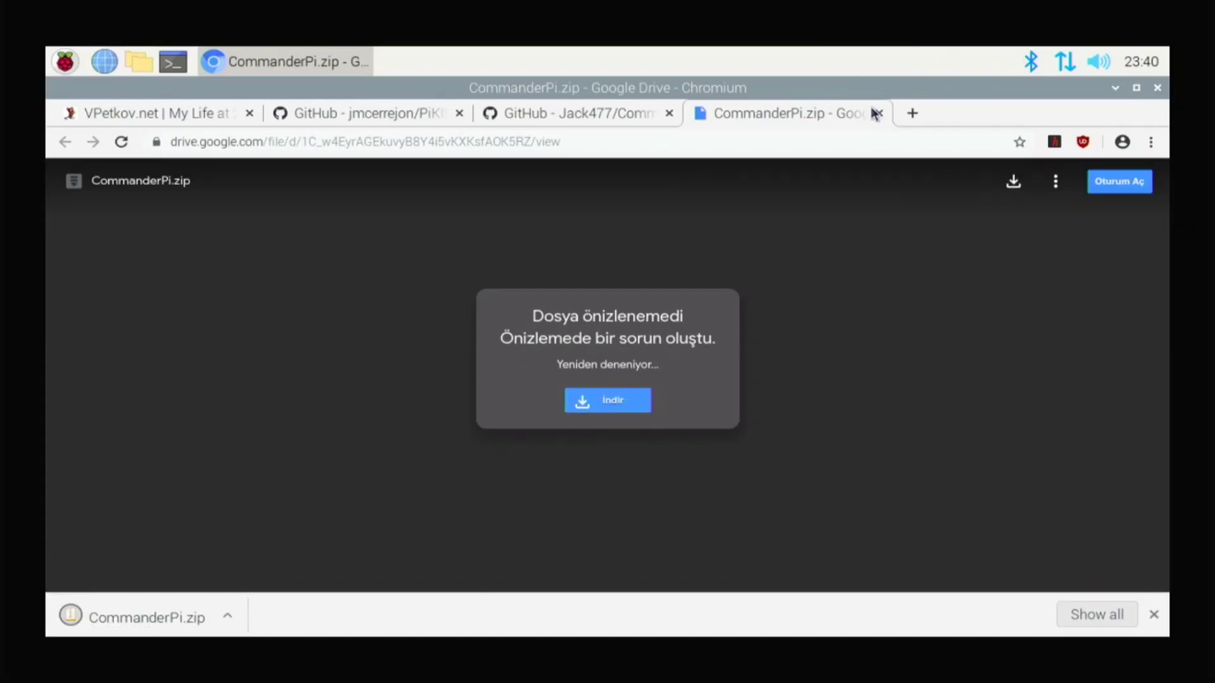
click(876, 113)
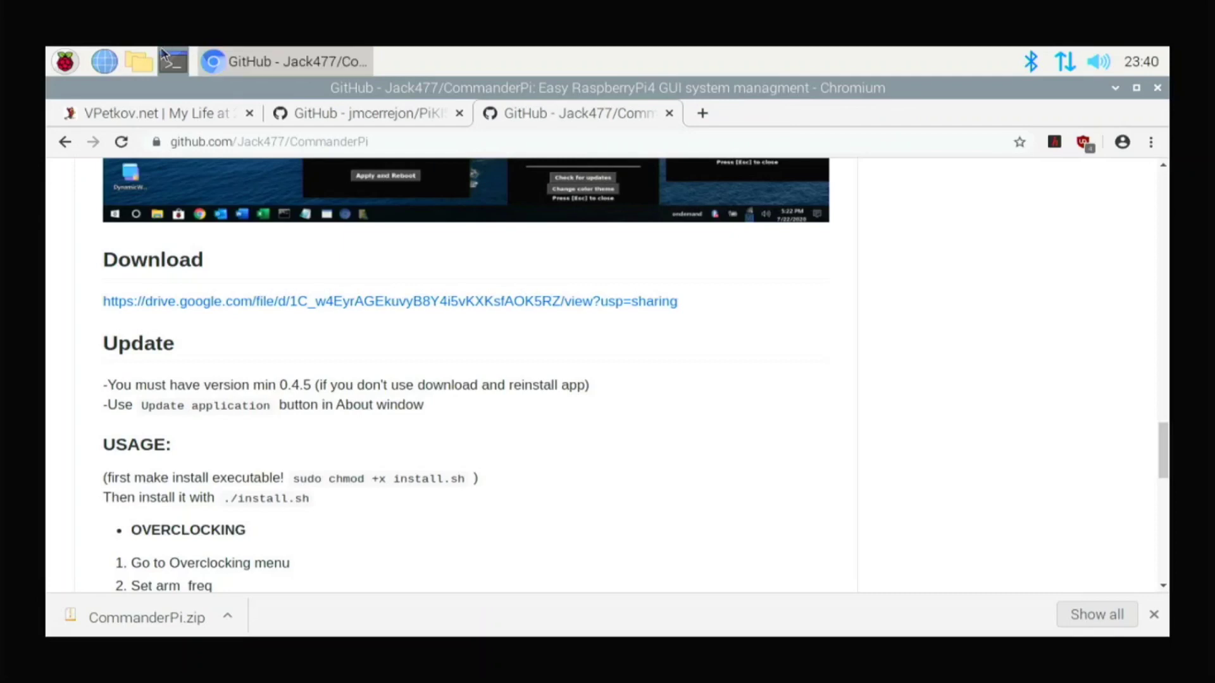
Start Extract To... on CommanderPi.zip in Downloads and browse to the home folder as destination
click(140, 61)
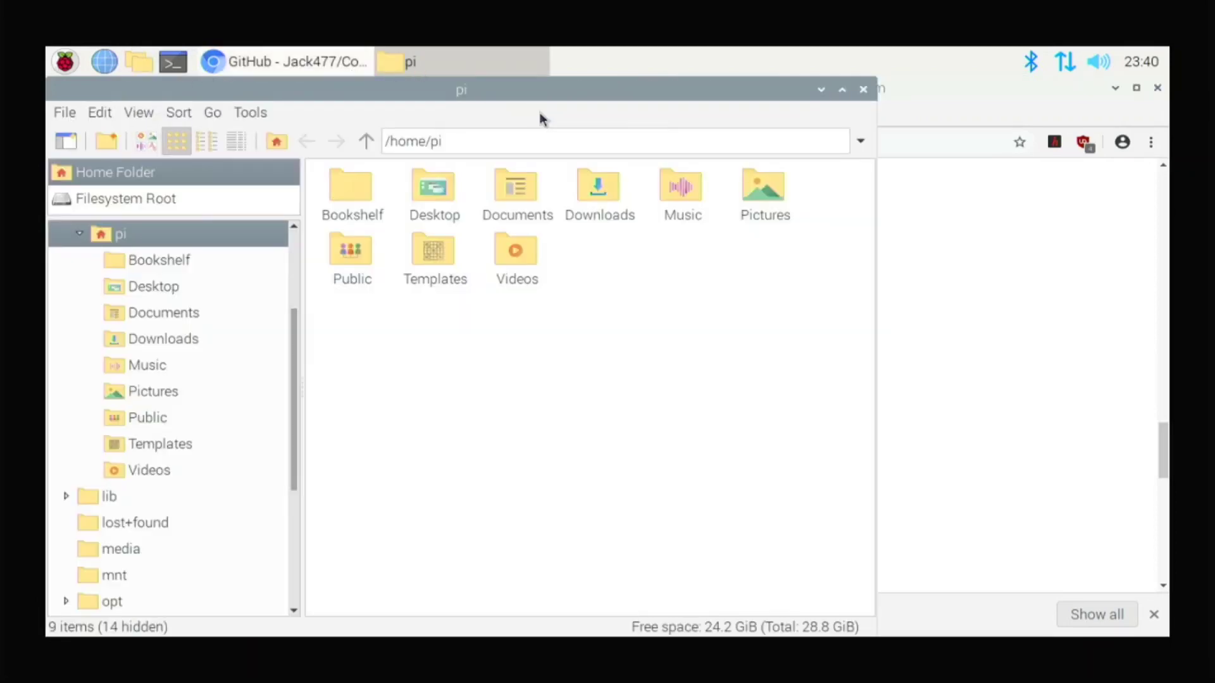
double_click(584, 193)
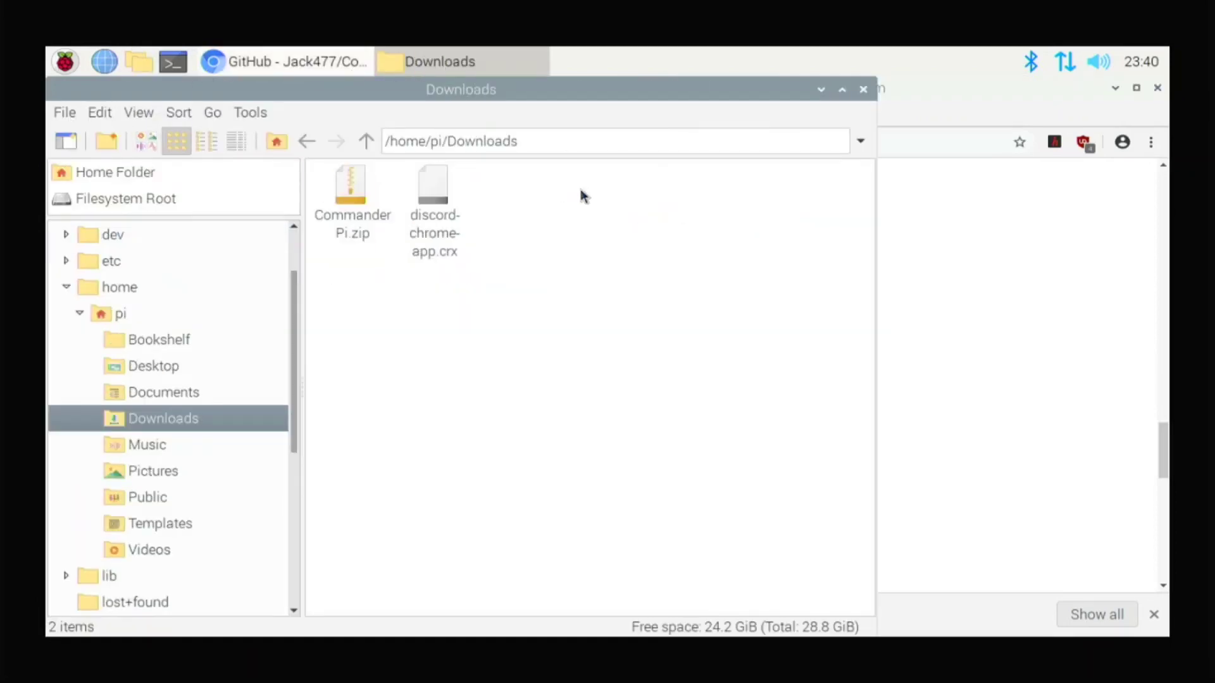
right_click(342, 193)
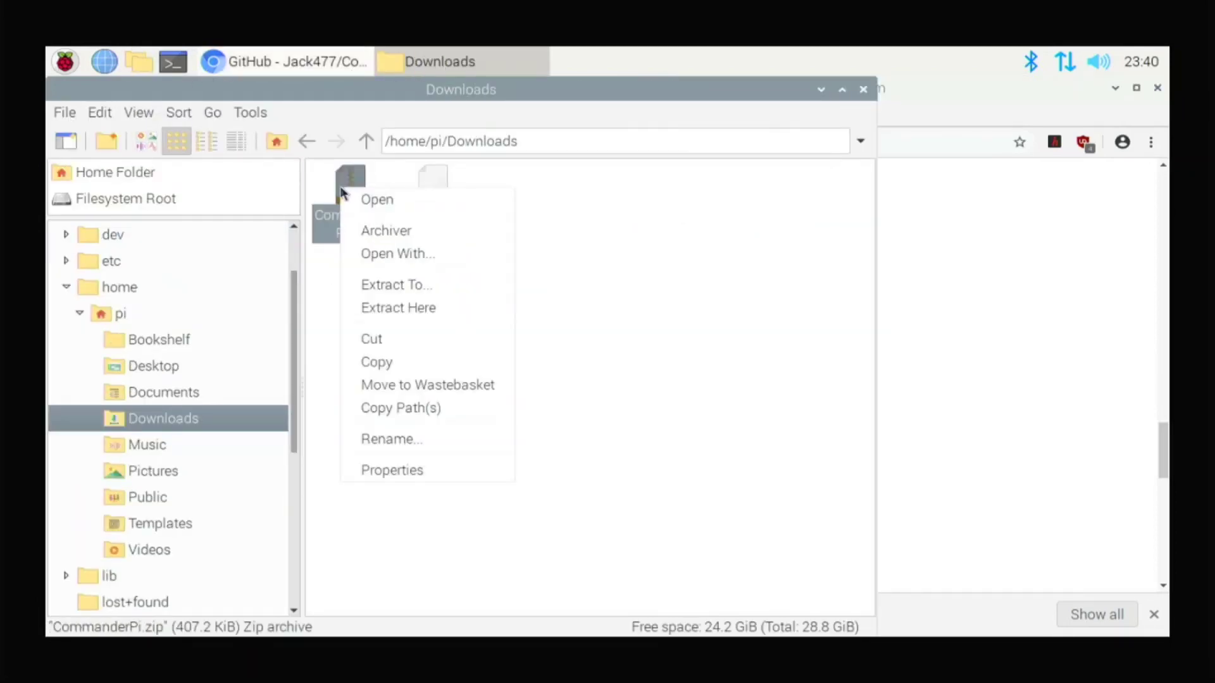
click(424, 287)
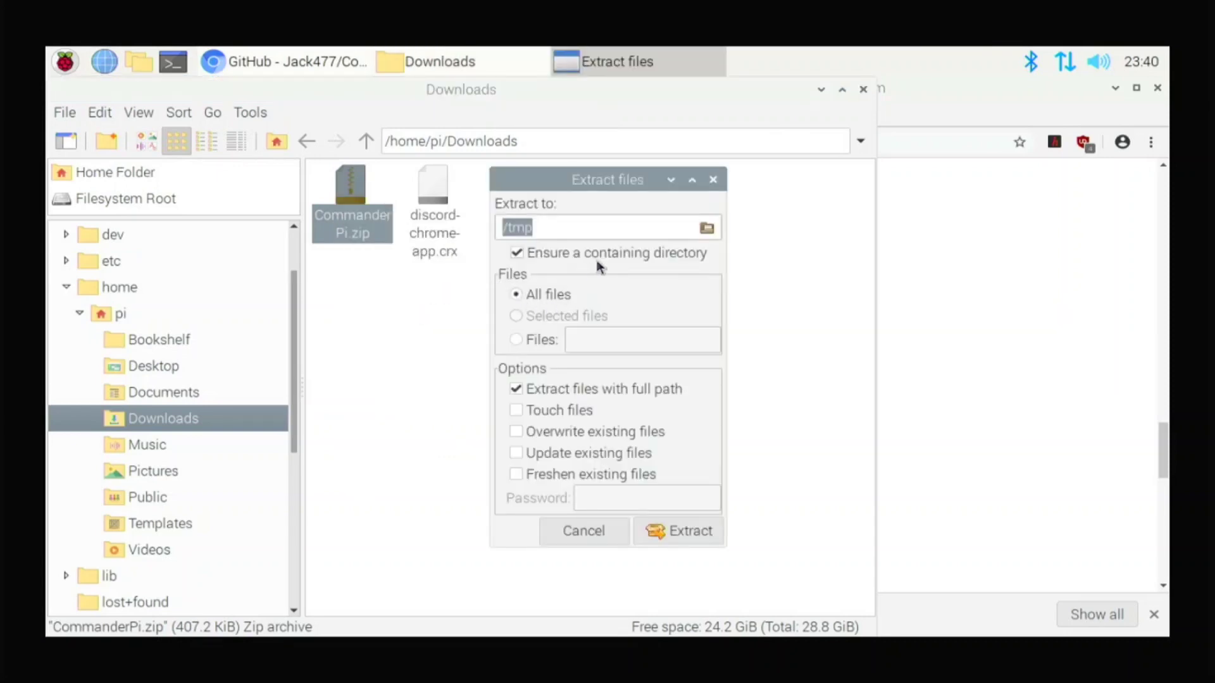
click(708, 229)
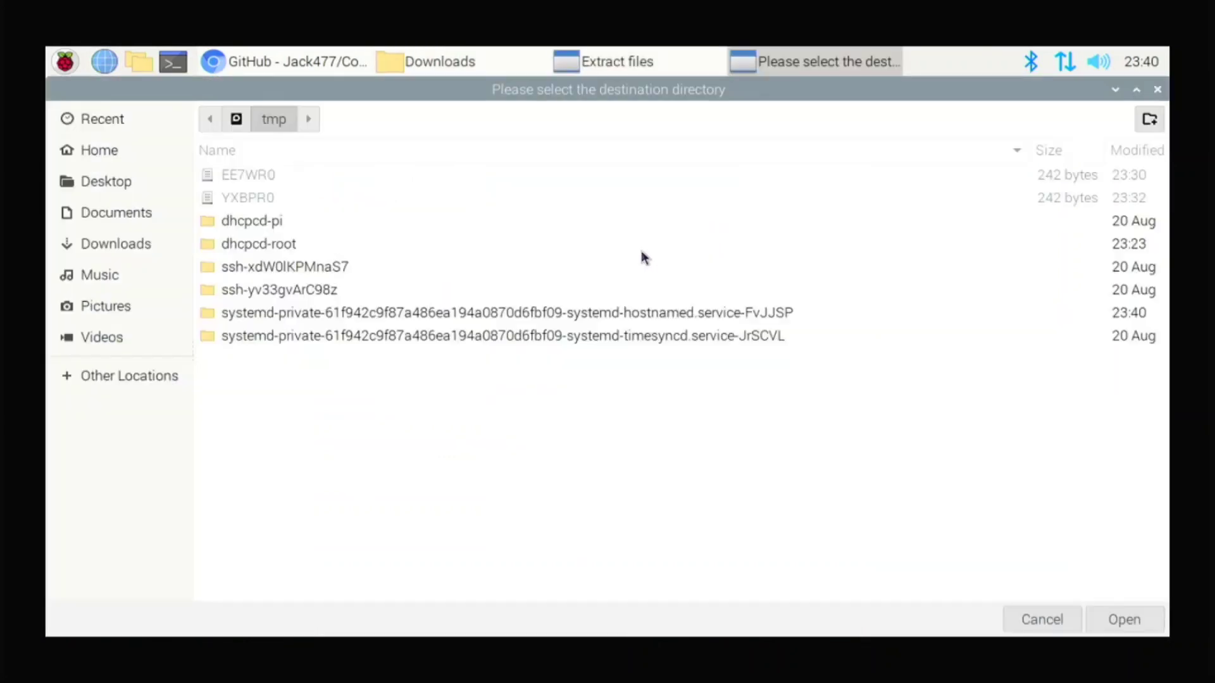
click(104, 154)
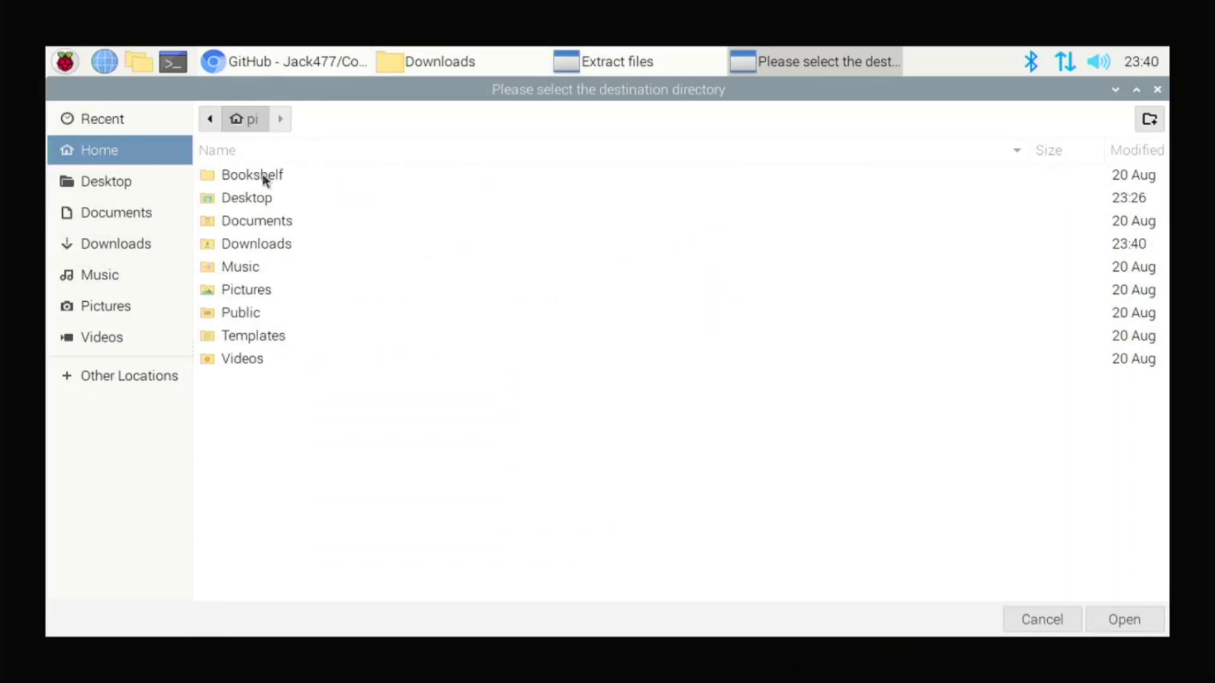
Extract CommanderPi.zip into the home folder
click(1110, 620)
click(688, 533)
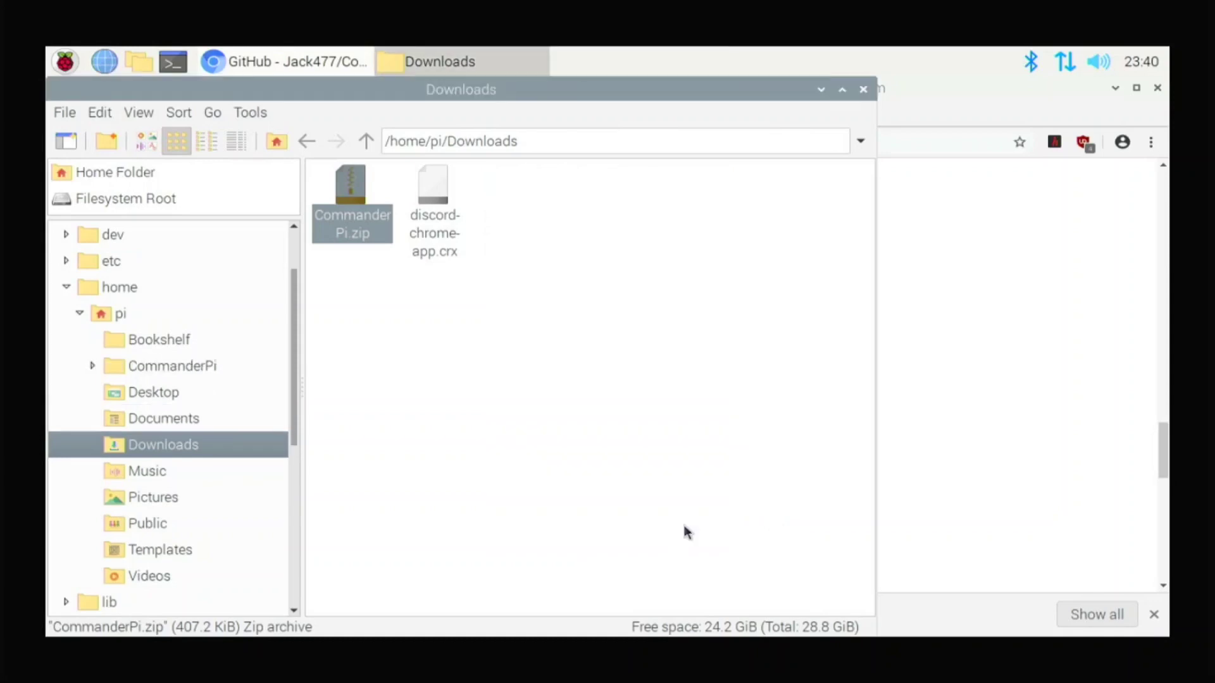
click(152, 168)
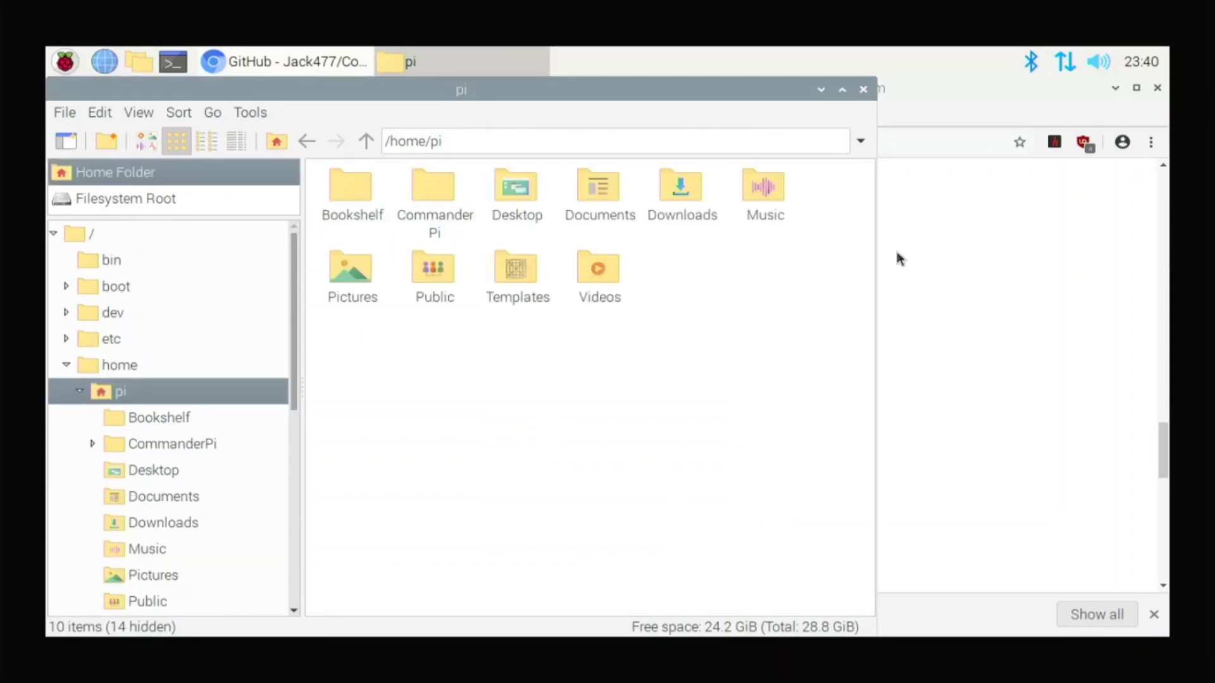
Open the extracted CommanderPi folder and open a terminal there from the Tools menu
click(977, 290)
scroll(483, 472, down, 3)
click(431, 49)
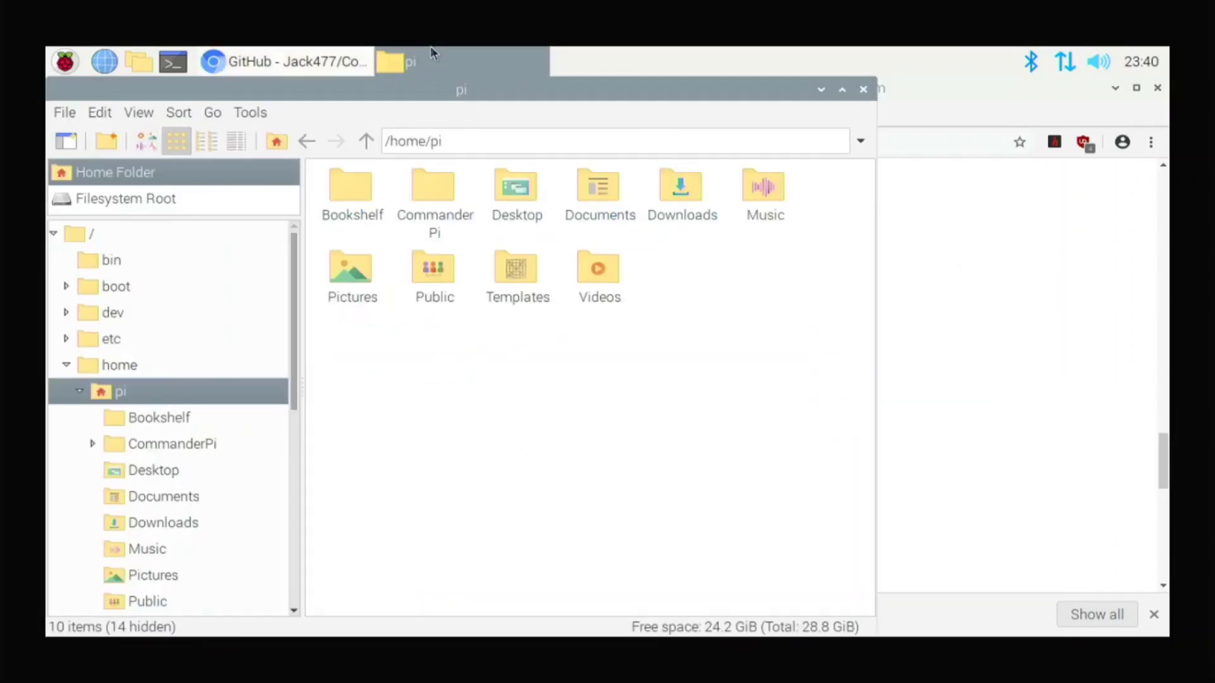
double_click(434, 178)
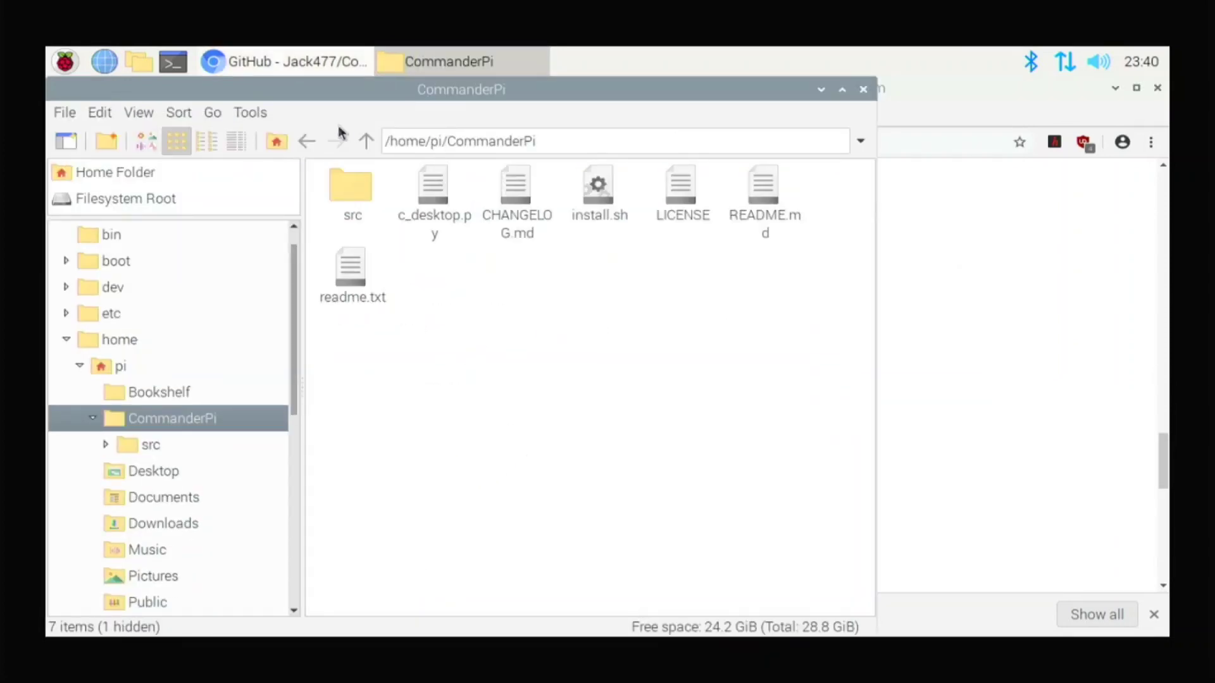
click(251, 115)
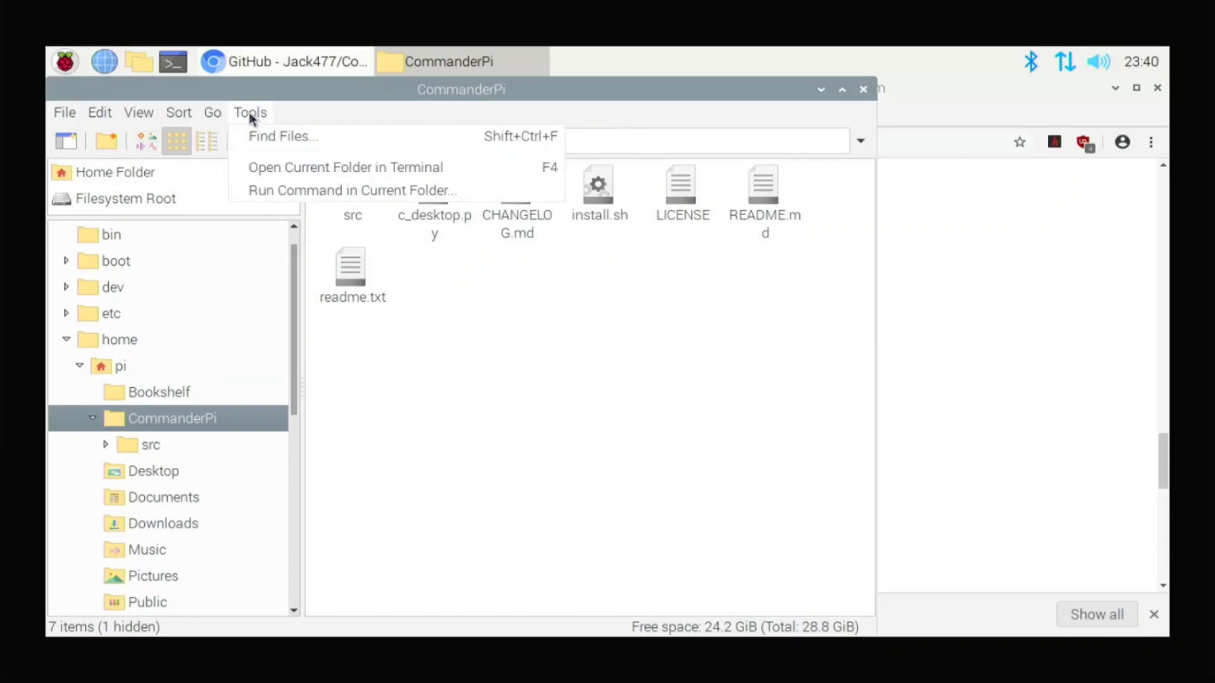
click(276, 168)
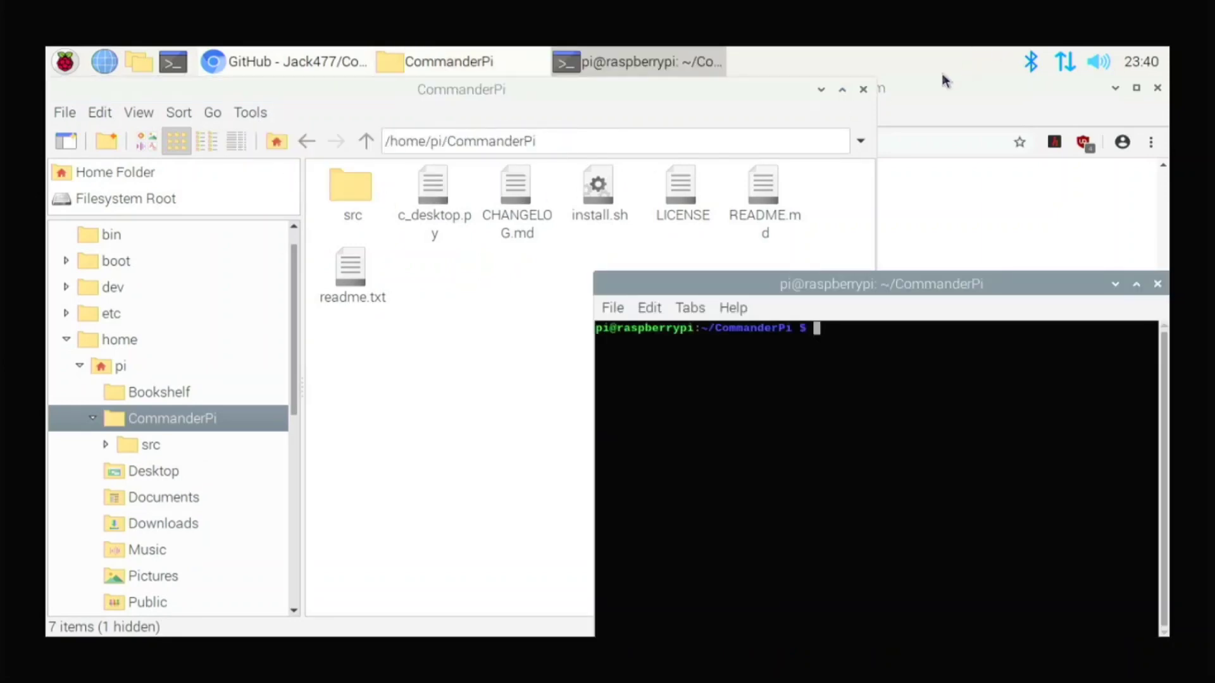
Copy 'sudo chmod +x install.sh' from GitHub into the terminal and run it
click(863, 89)
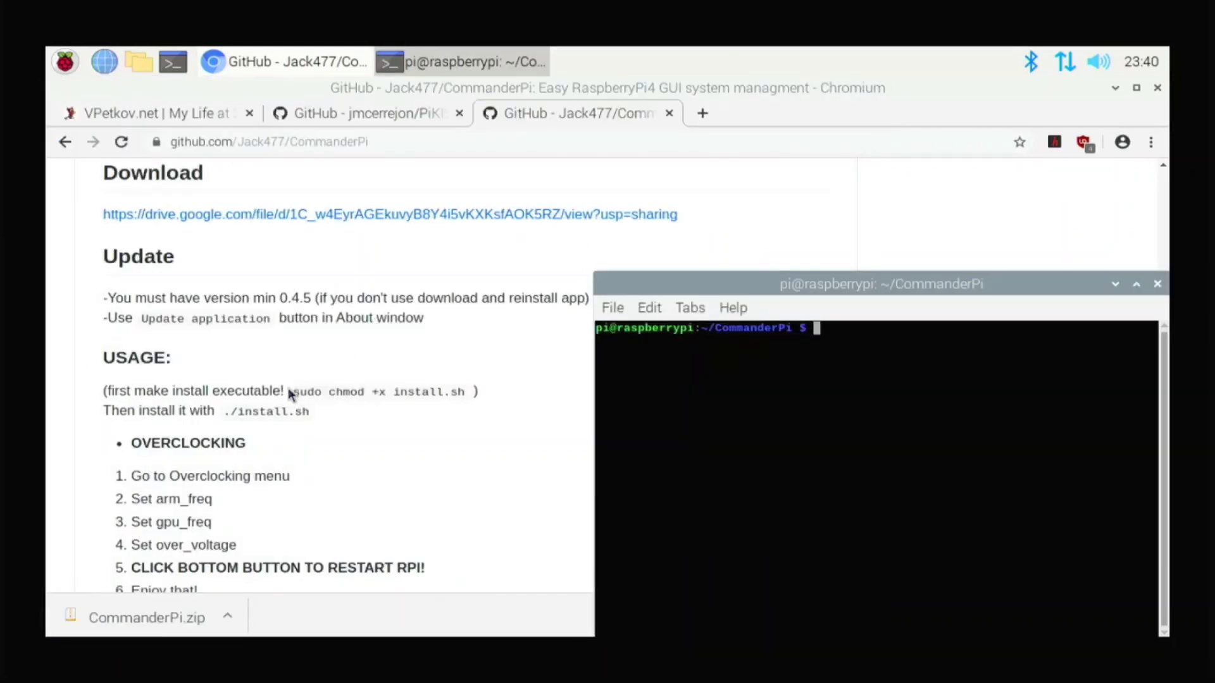
mouse_move(289, 392)
mouse_down()
mouse_move(135, 393)
mouse_move(501, 390)
mouse_move(298, 386)
mouse_up()
right_click(318, 389)
click(354, 403)
click(507, 57)
right_click(676, 374)
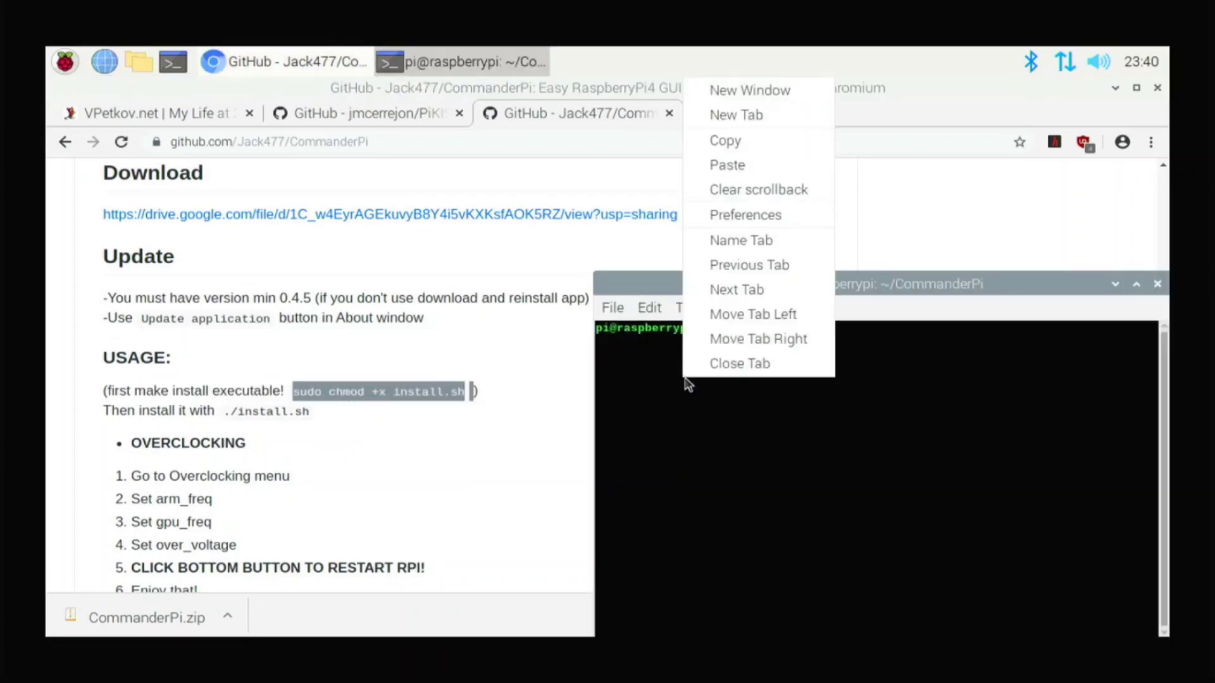
click(755, 174)
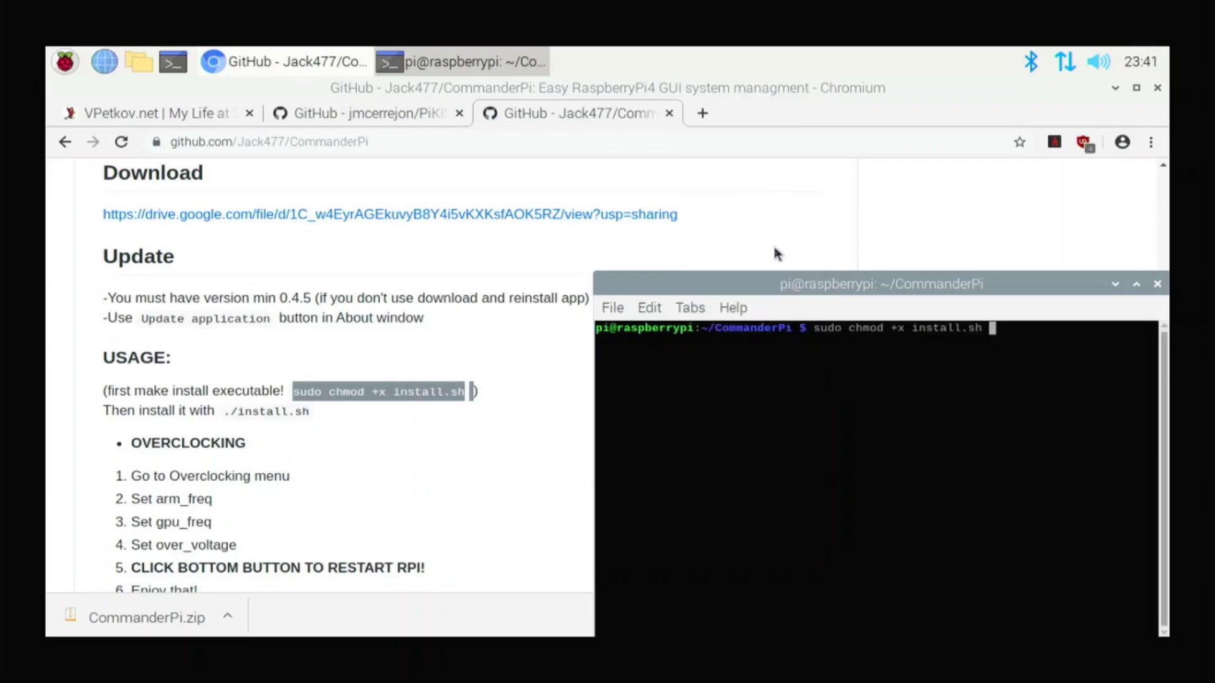
key(Return)
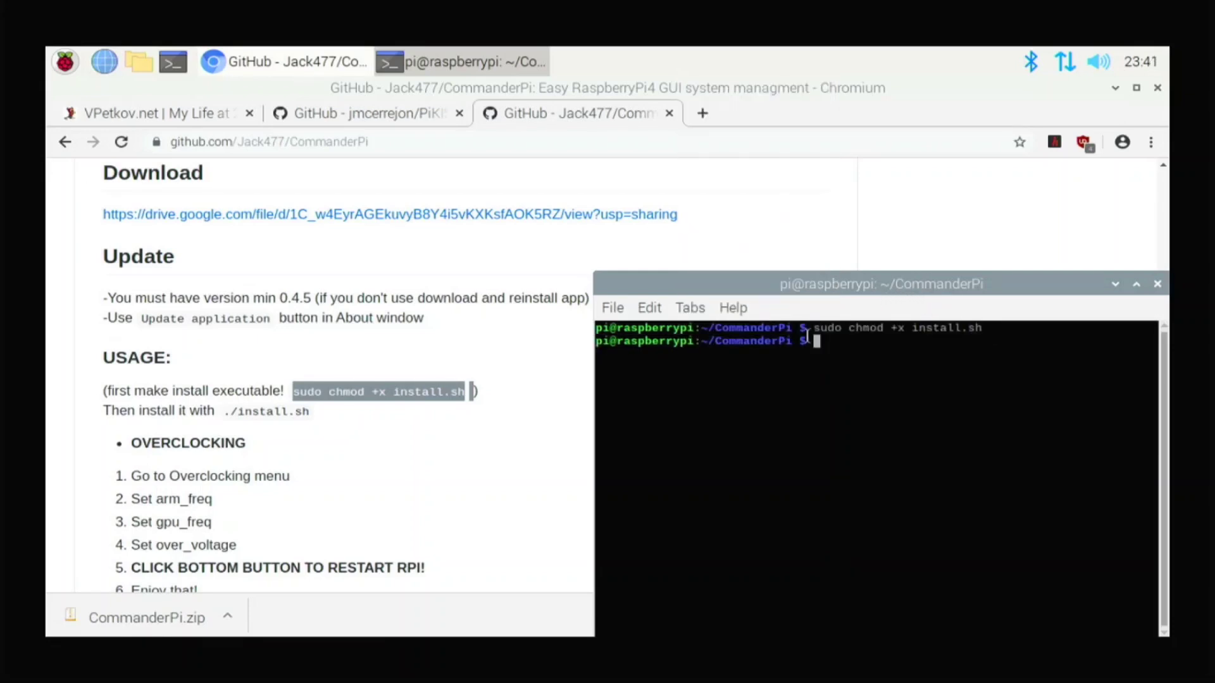
Copy and run ./install.sh, answering y to install python3-pil.imagetk
click(380, 406)
drag(310, 412, 232, 408)
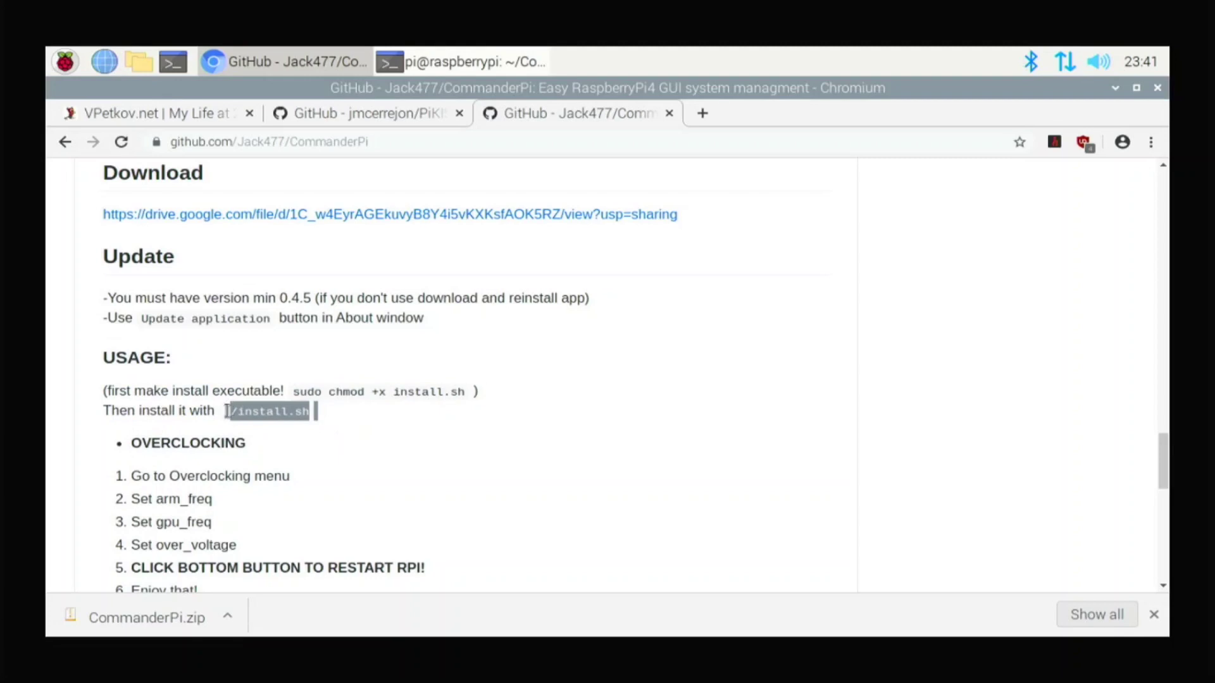
right_click(241, 408)
click(266, 420)
click(529, 61)
right_click(720, 380)
click(782, 167)
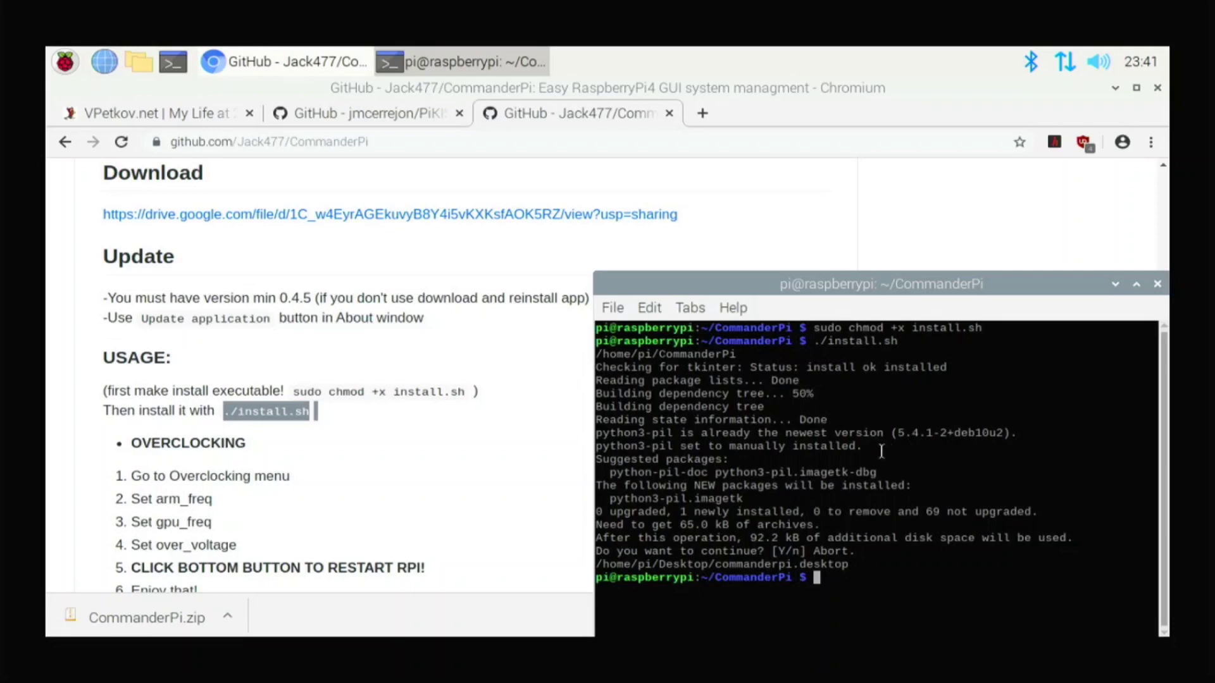
key(Up)
key(Return)
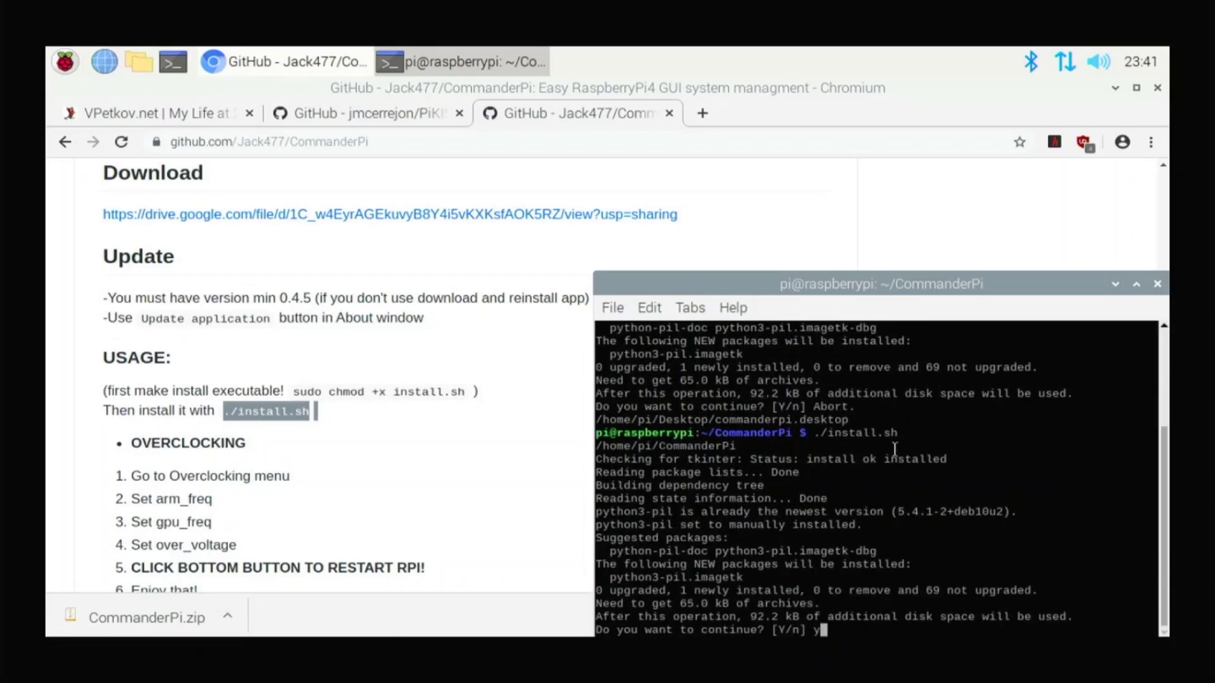
text(y)
key(Return)
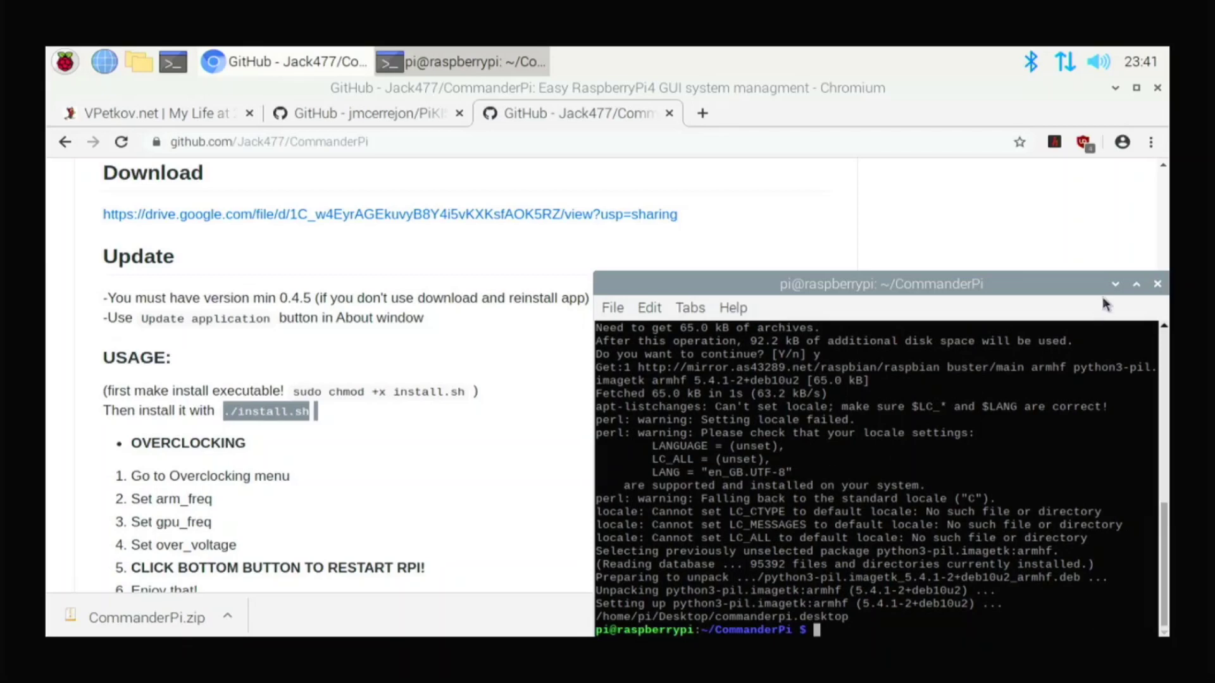
Run commanderpi.desktop via Execute in Terminal, dismiss the update notice and move the window up
click(1158, 284)
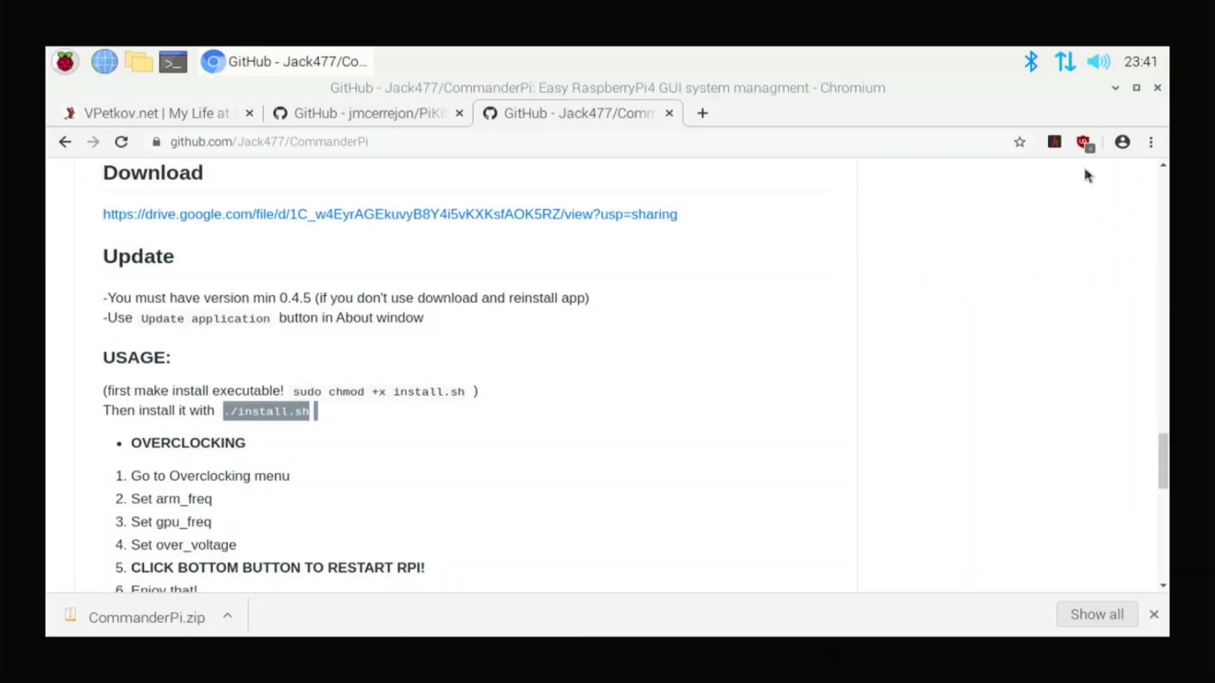
click(1115, 88)
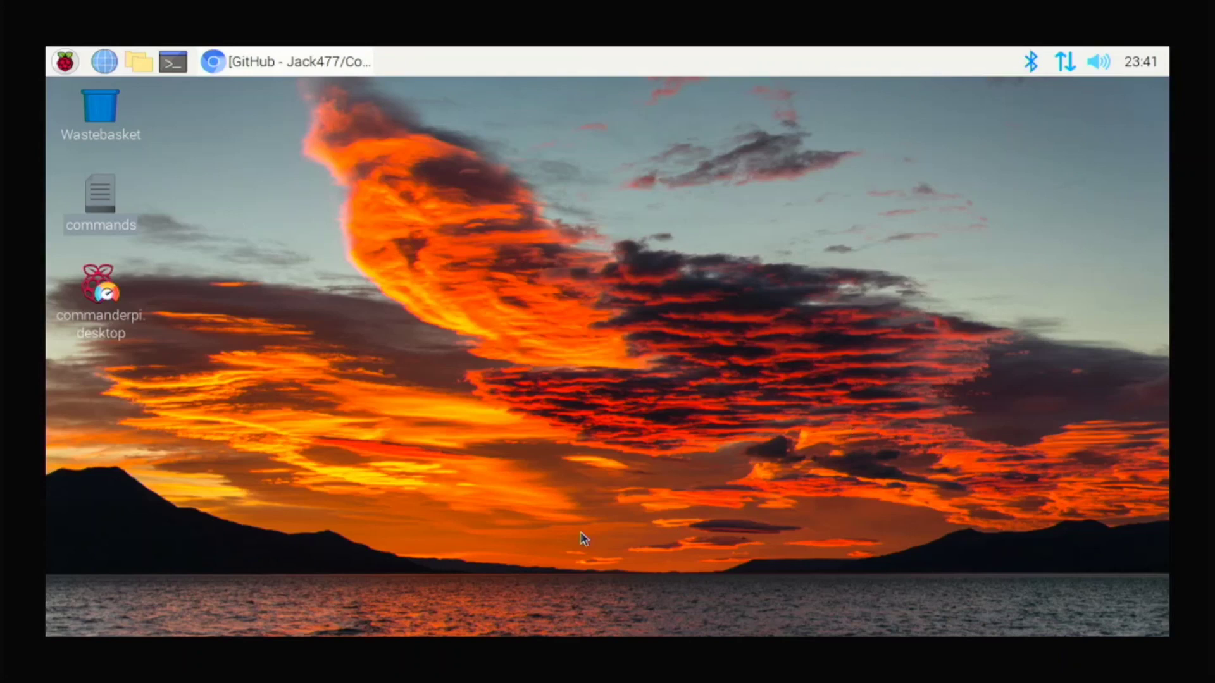
double_click(97, 280)
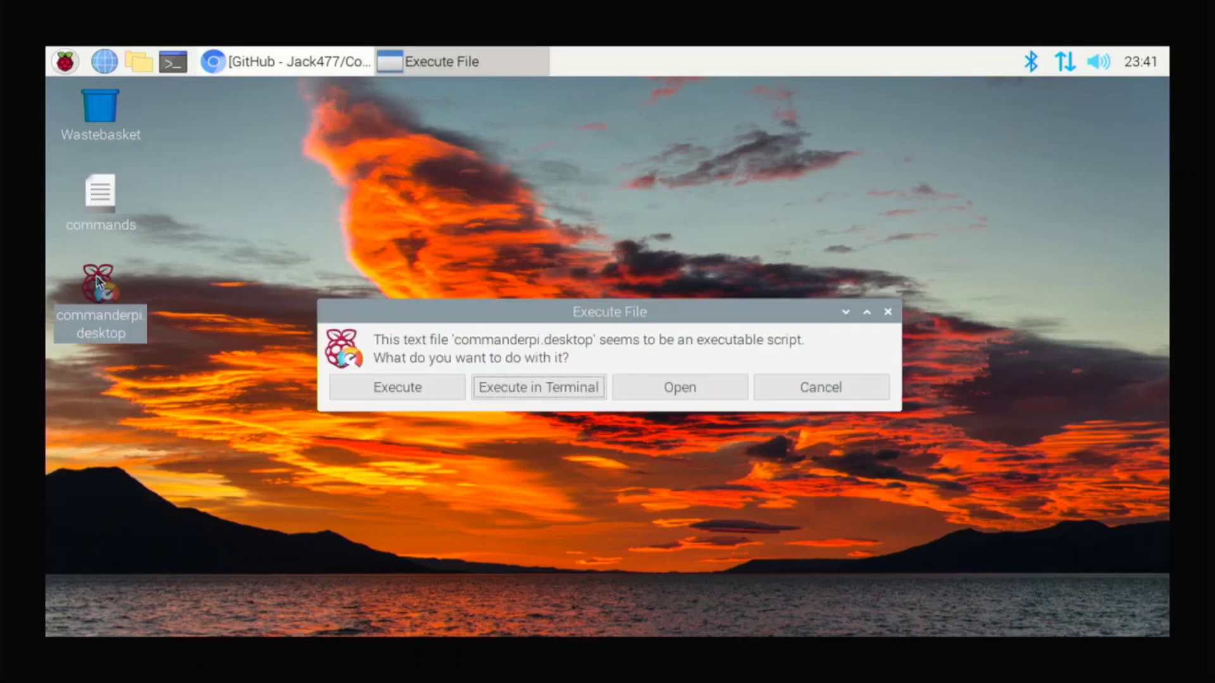
click(520, 387)
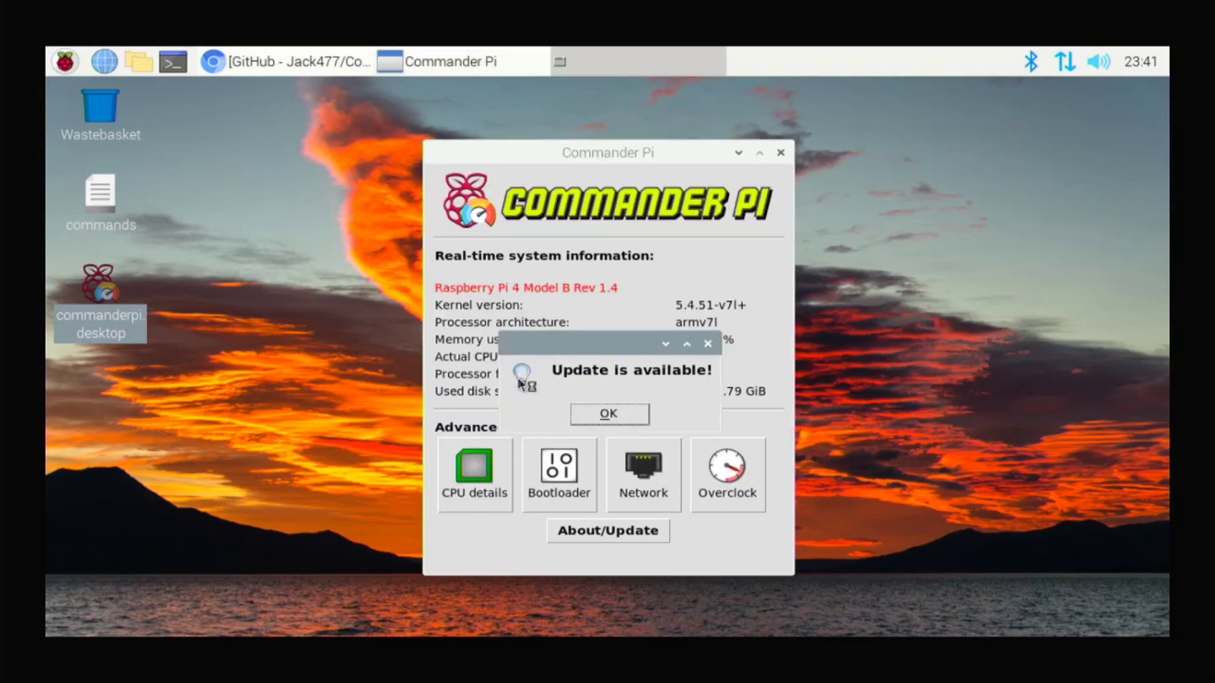
click(610, 415)
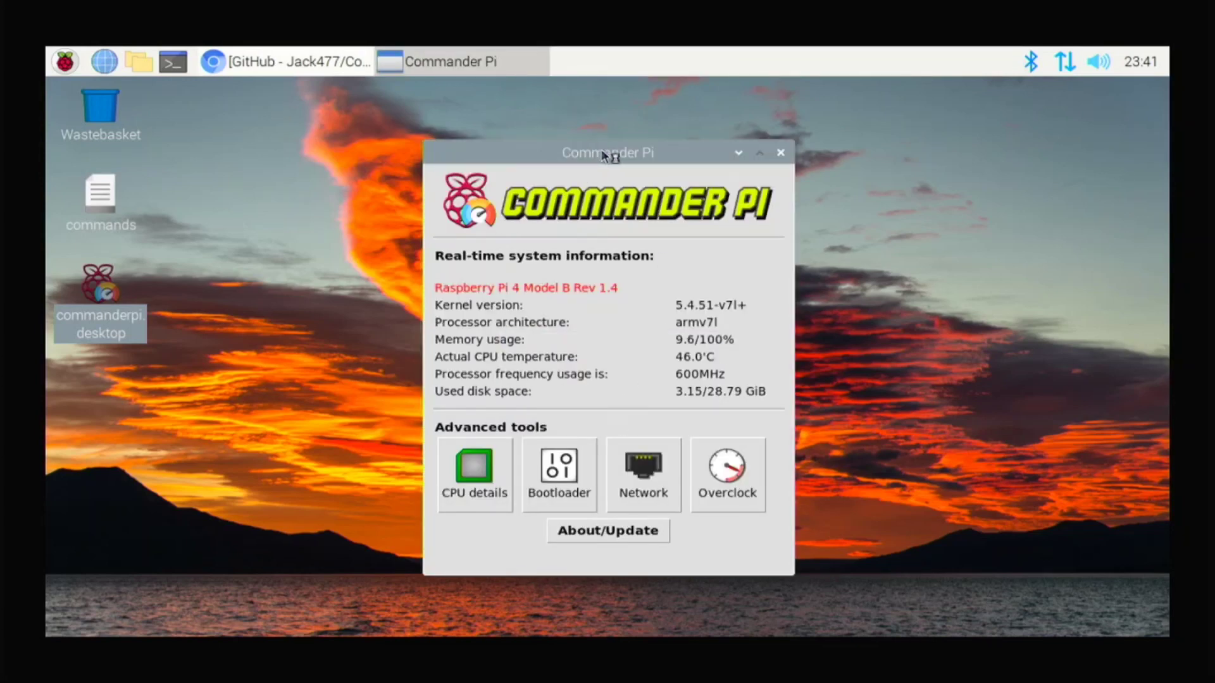
drag(603, 148, 586, 106)
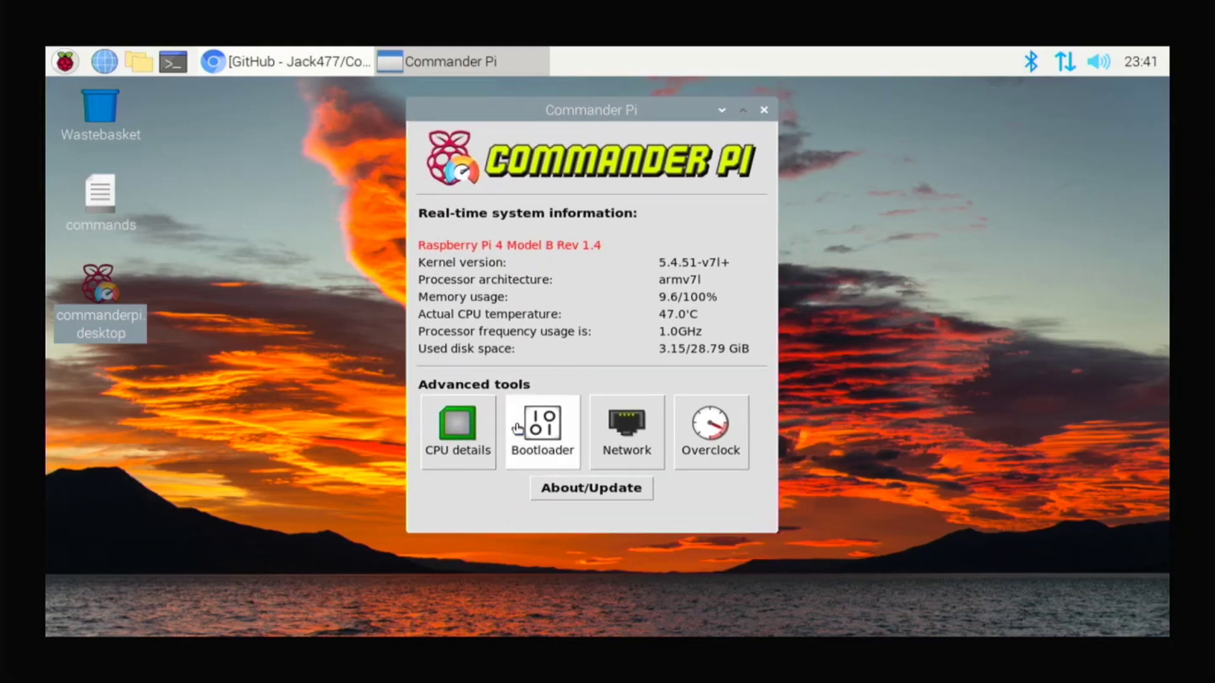
Open the CPU Details, Bootloader and Networking windows and arrange them on screen
click(491, 431)
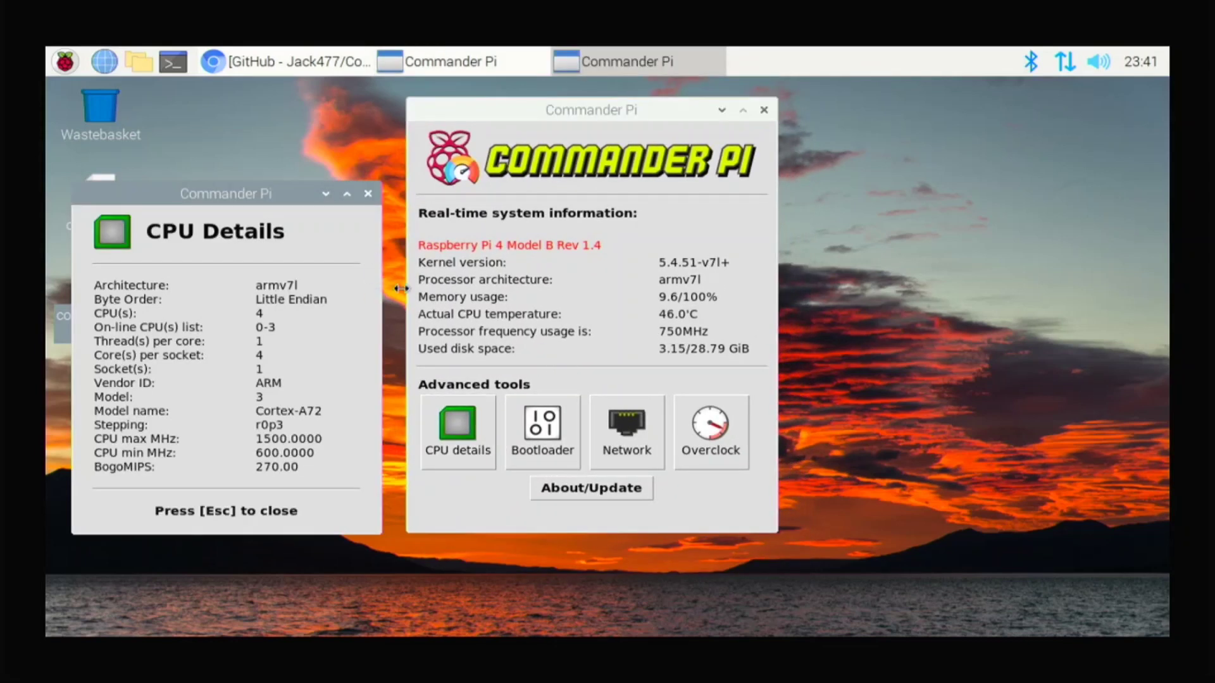
drag(275, 188, 275, 127)
click(517, 440)
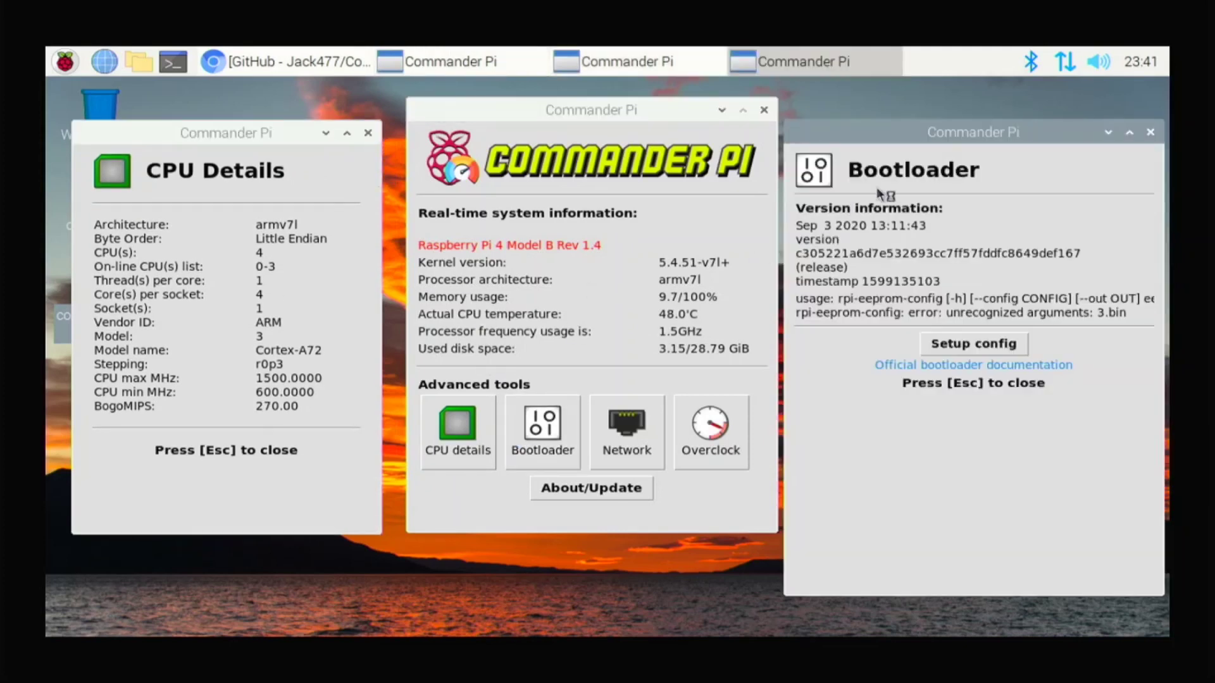
drag(922, 119, 920, 132)
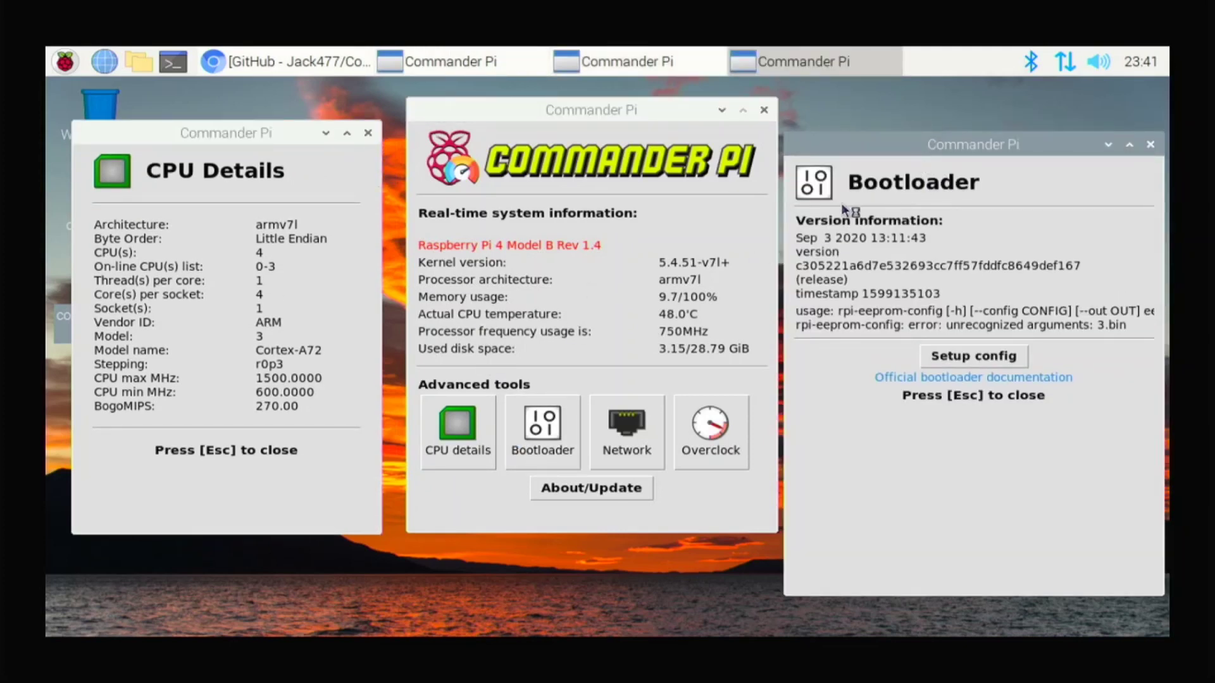
mouse_move(925, 143)
mouse_down()
mouse_move(885, 200)
mouse_move(931, 129)
mouse_up()
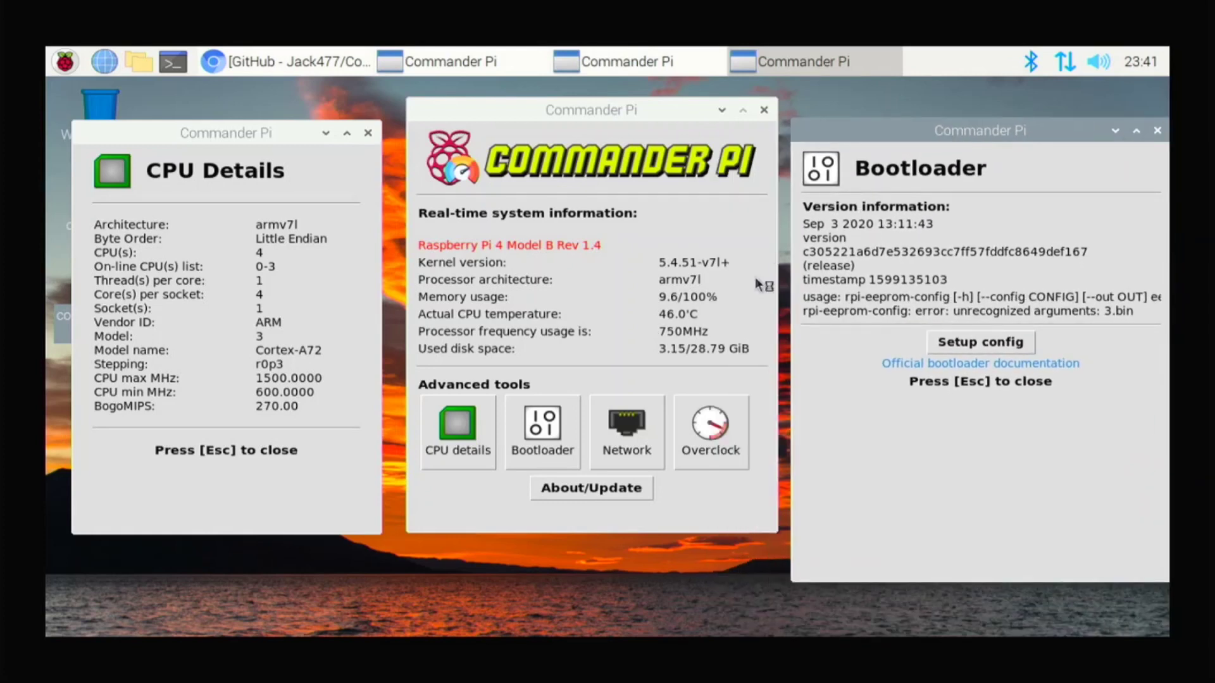
click(630, 427)
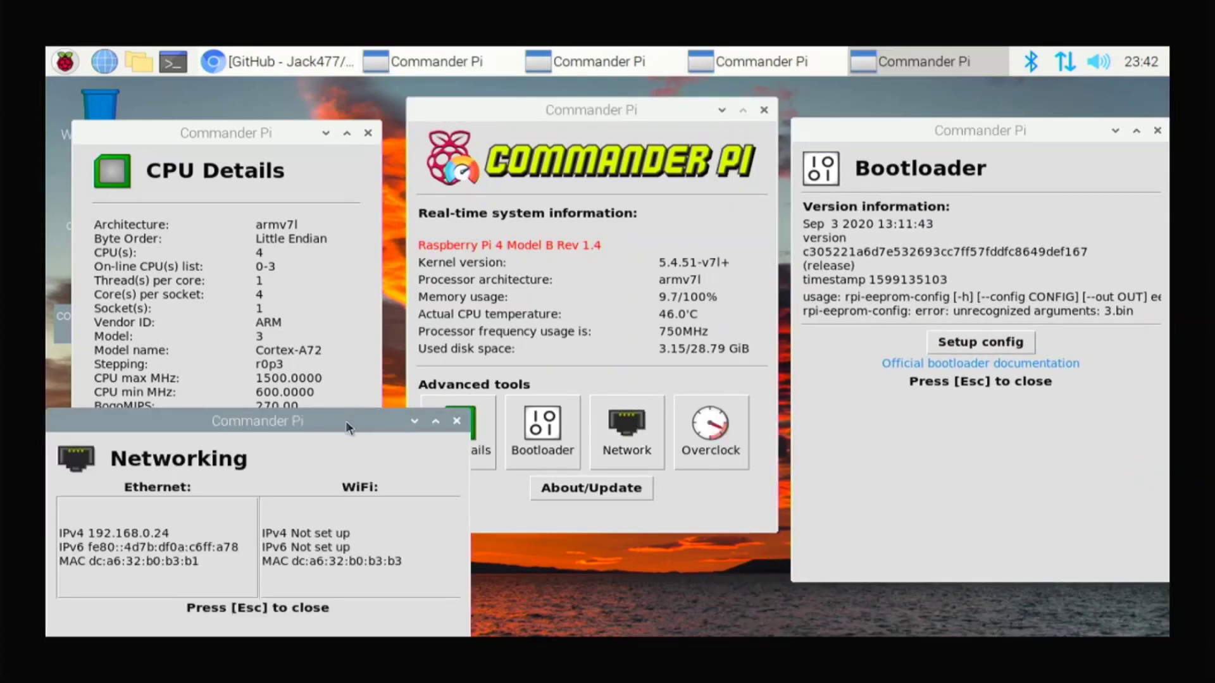
drag(348, 427, 521, 222)
Open the Overclocking window and dismiss its warning
click(714, 462)
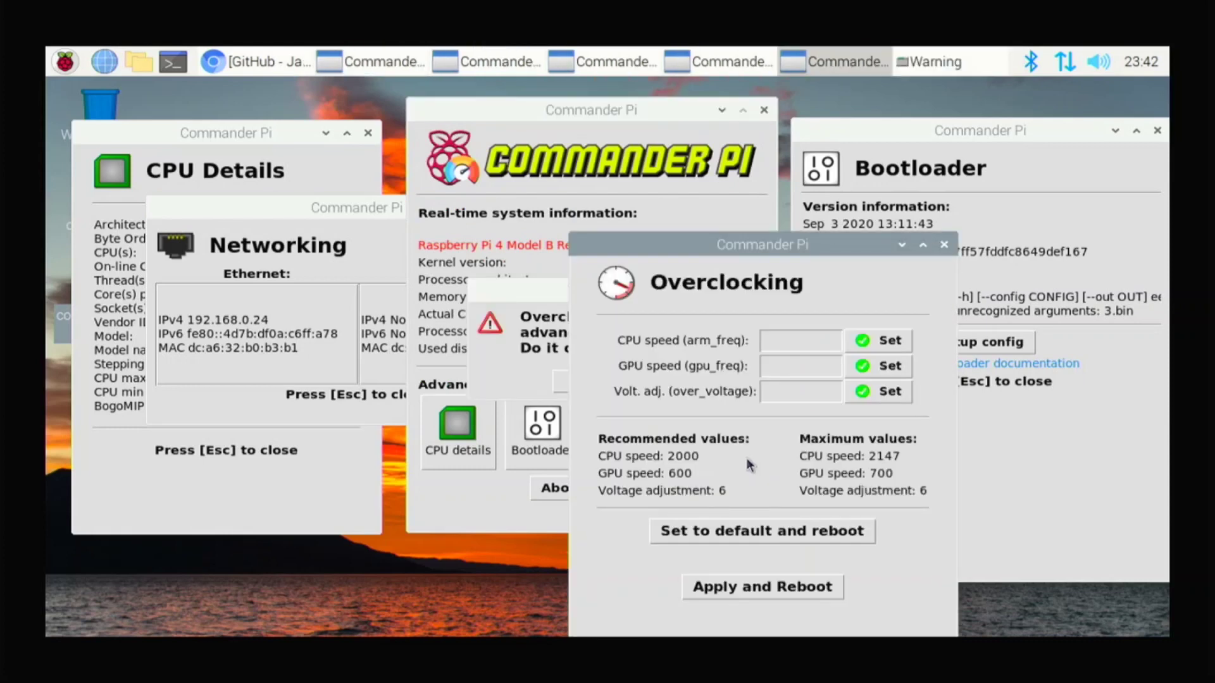
drag(773, 241, 857, 156)
click(585, 372)
click(592, 380)
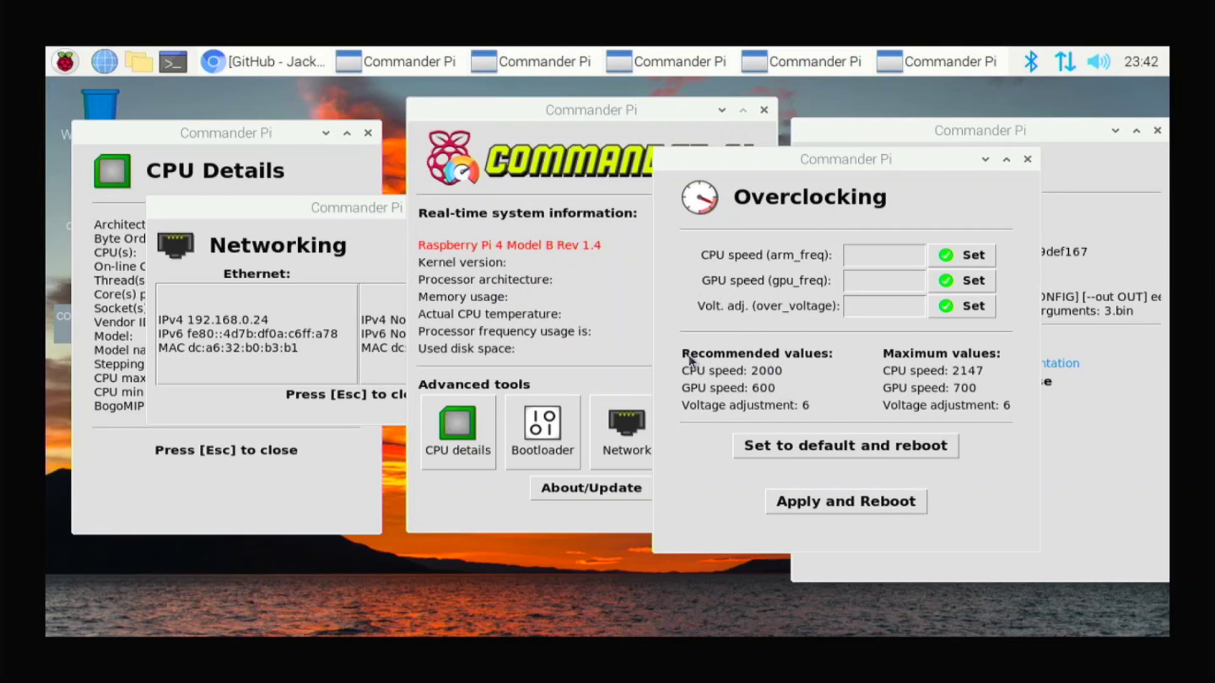
click(898, 261)
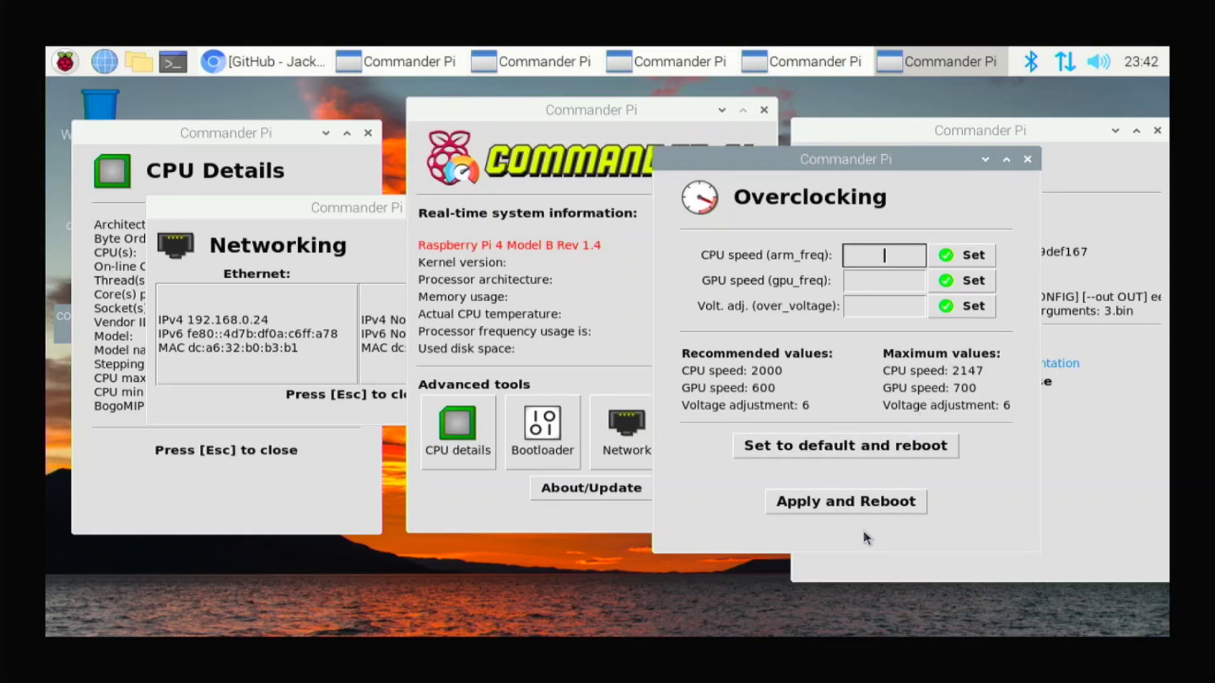
Close the Overclocking, Bootloader, Networking, CPU Details and main Commander Pi windows
click(1027, 159)
click(1157, 131)
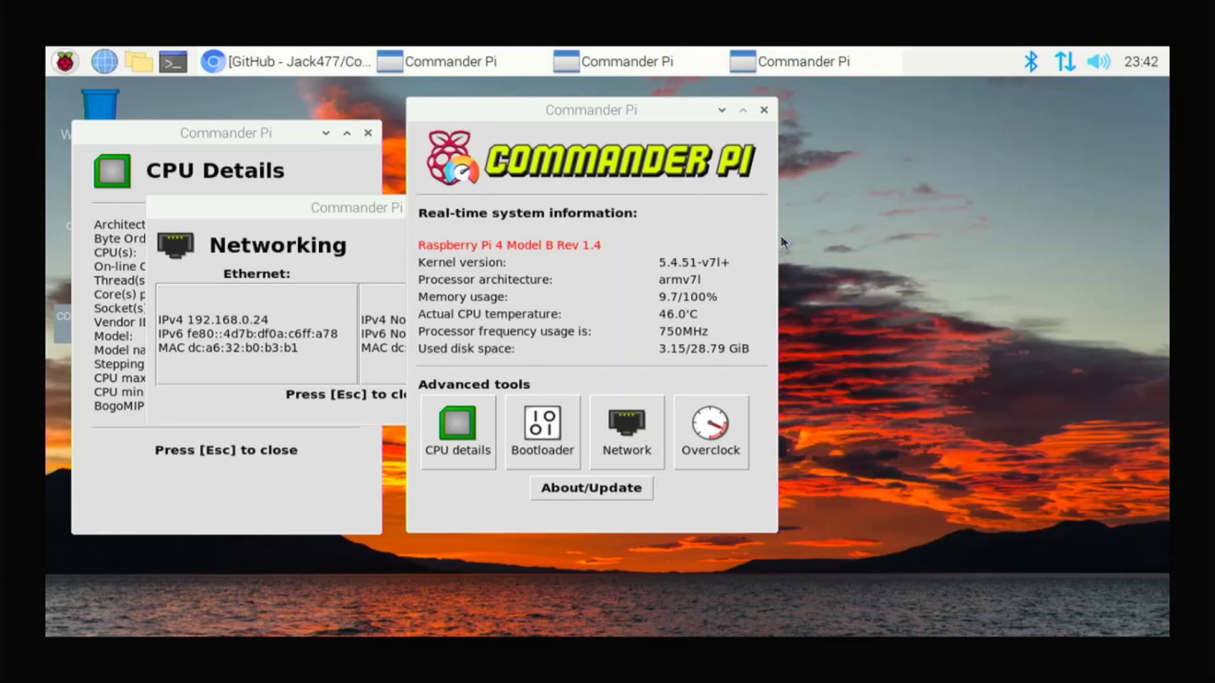
click(373, 233)
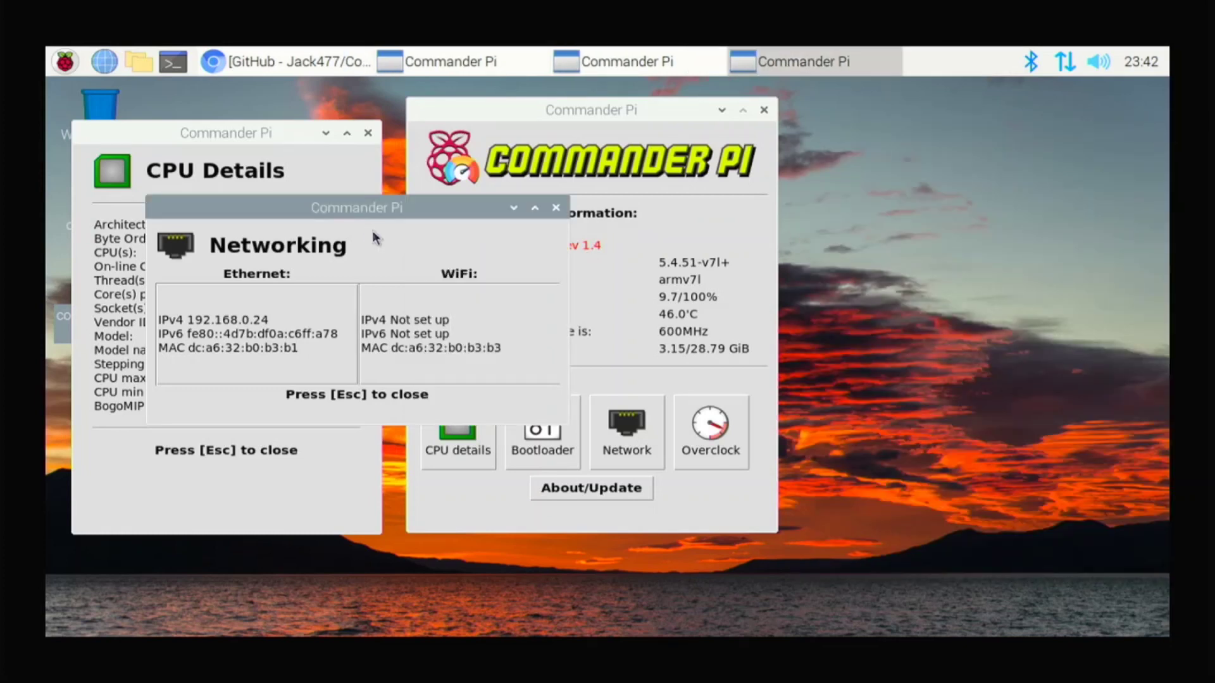
click(555, 208)
key(Escape)
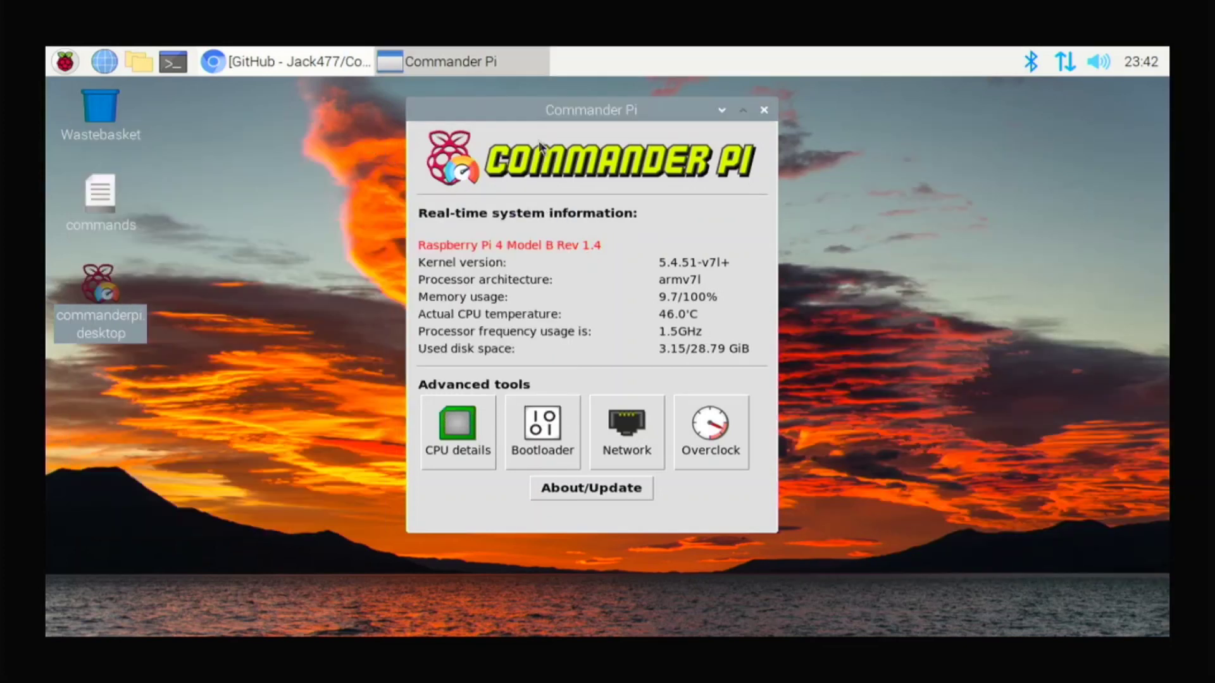
click(764, 111)
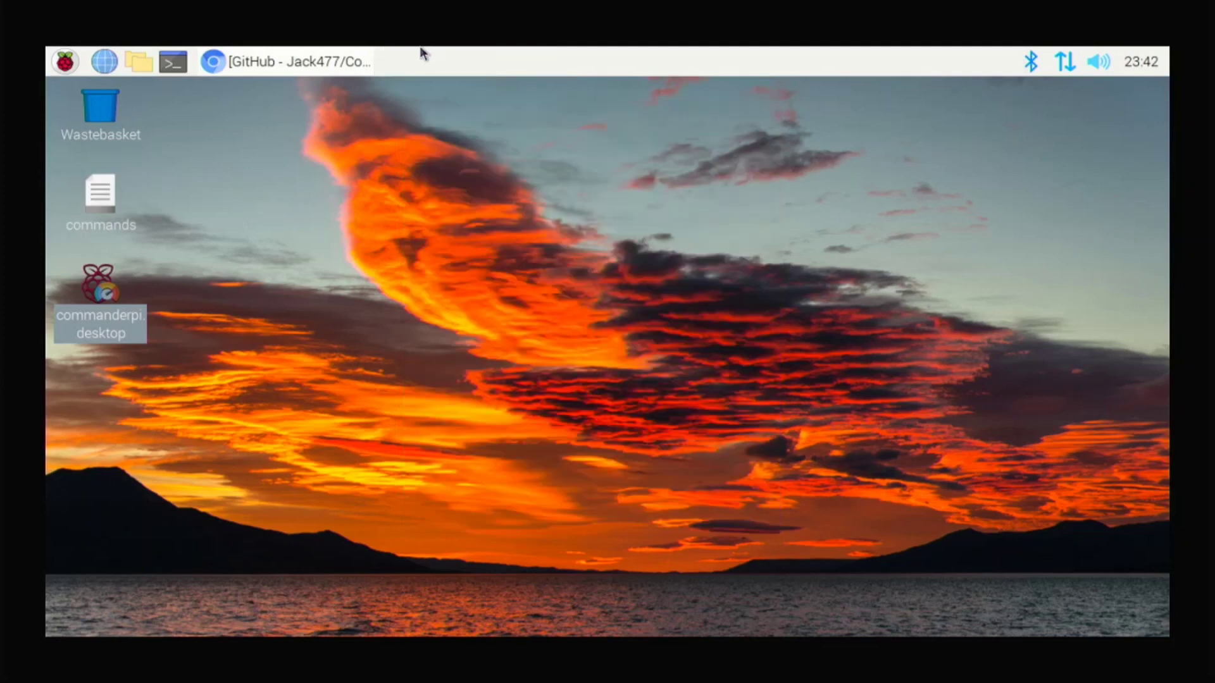
Copy the curl install command from the Installation section of the PiKISS GitHub page
click(354, 51)
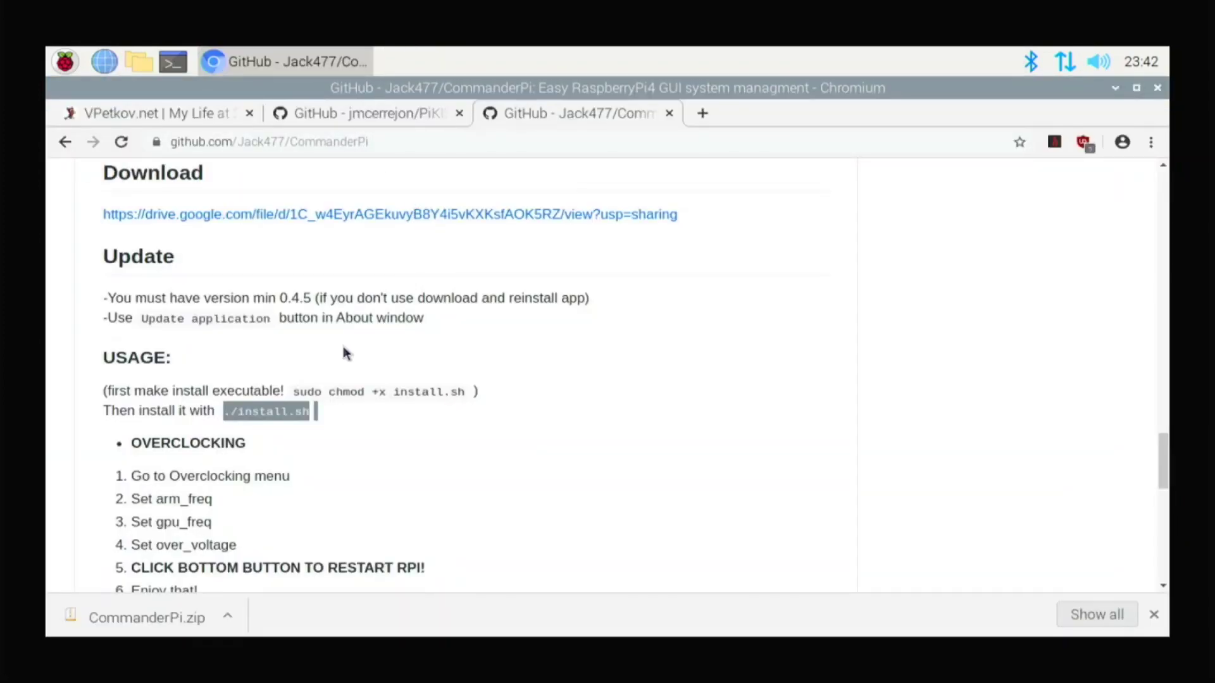
click(358, 112)
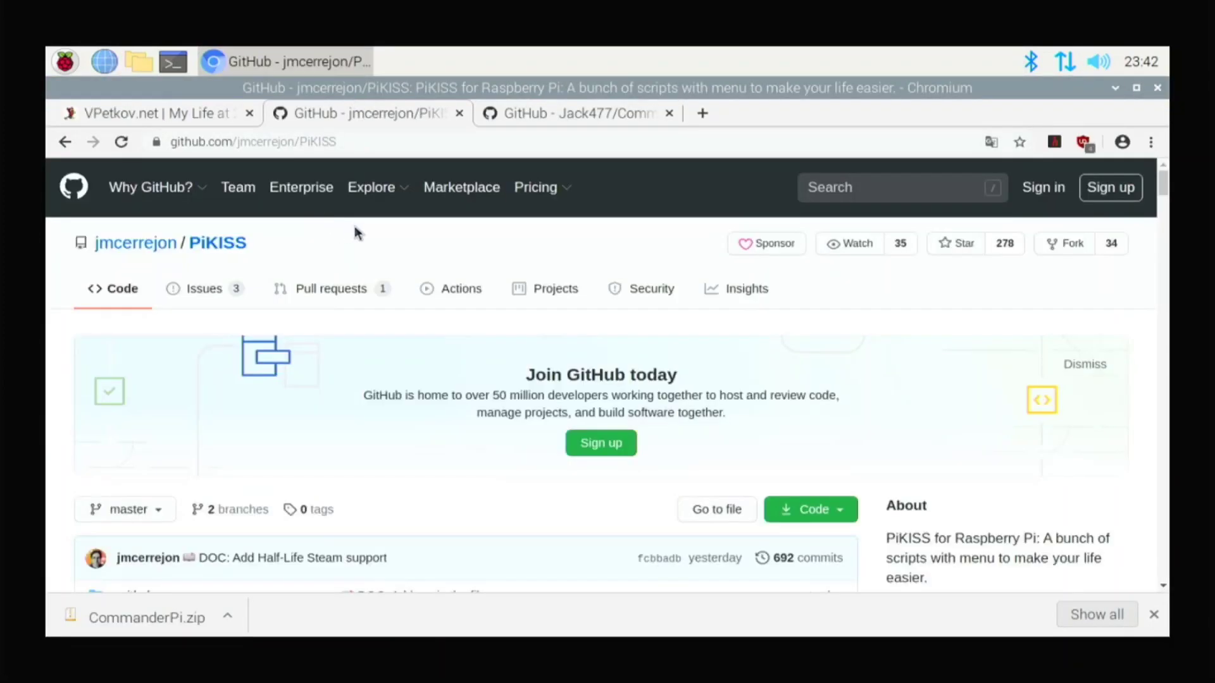
scroll(355, 227, down, 20)
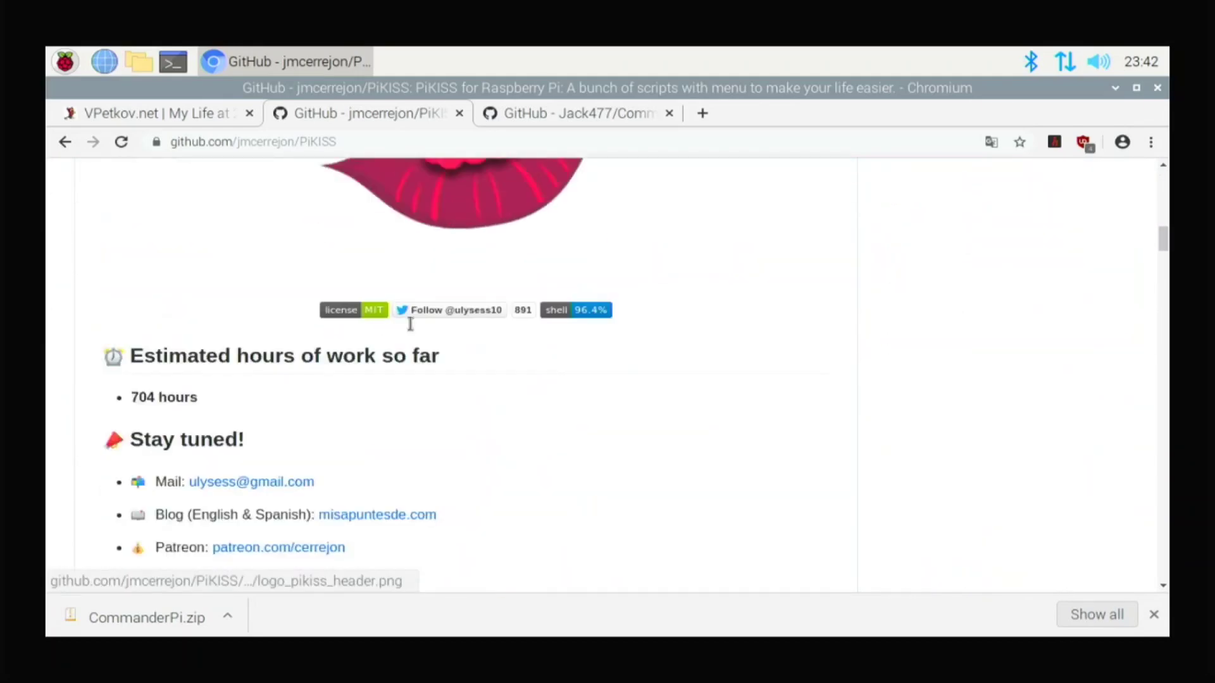
scroll(435, 320, down, 15)
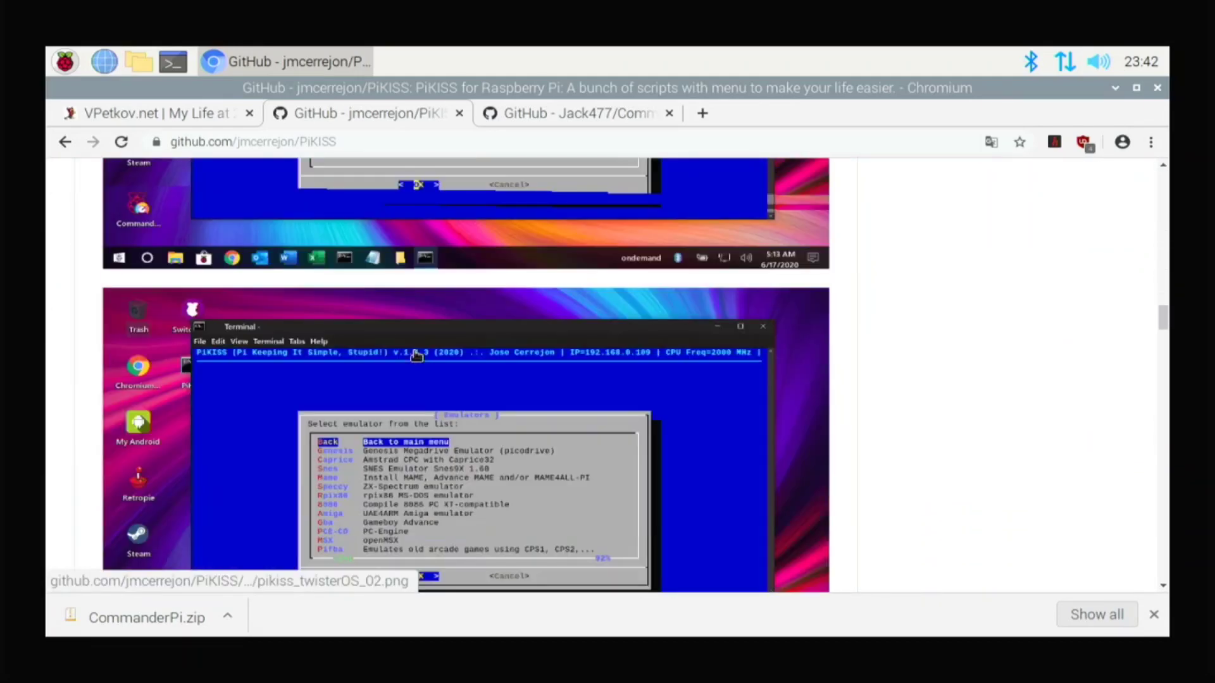
scroll(415, 354, down, 20)
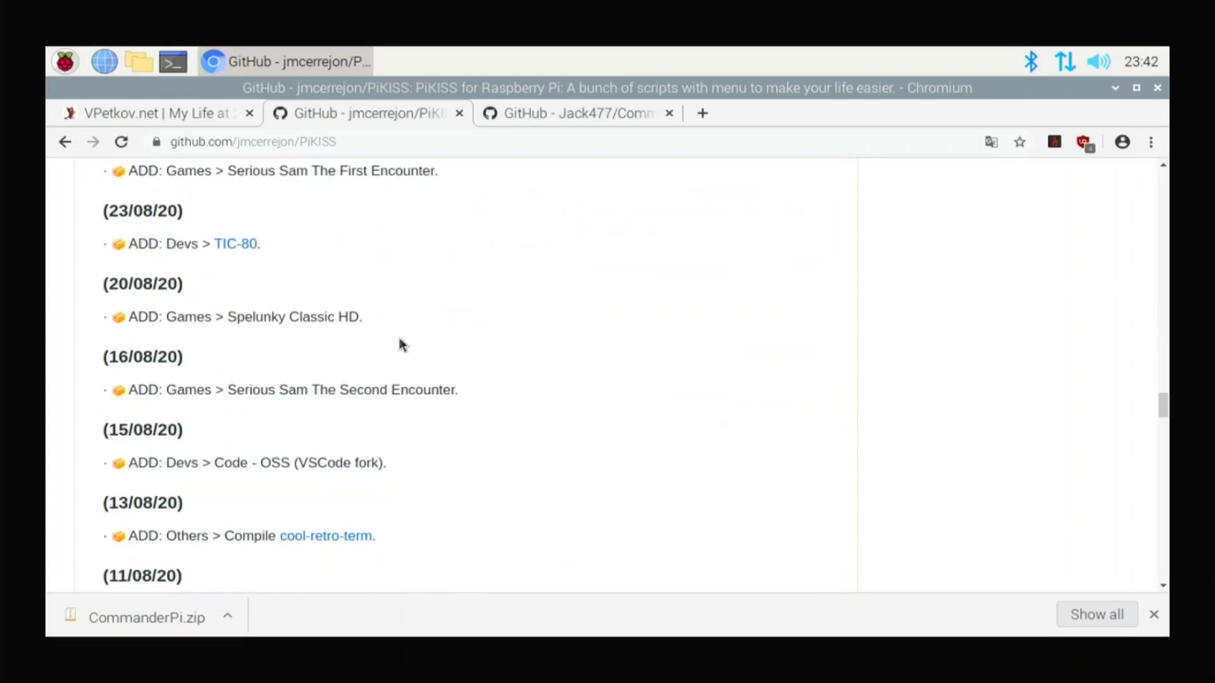
scroll(399, 343, down, 10)
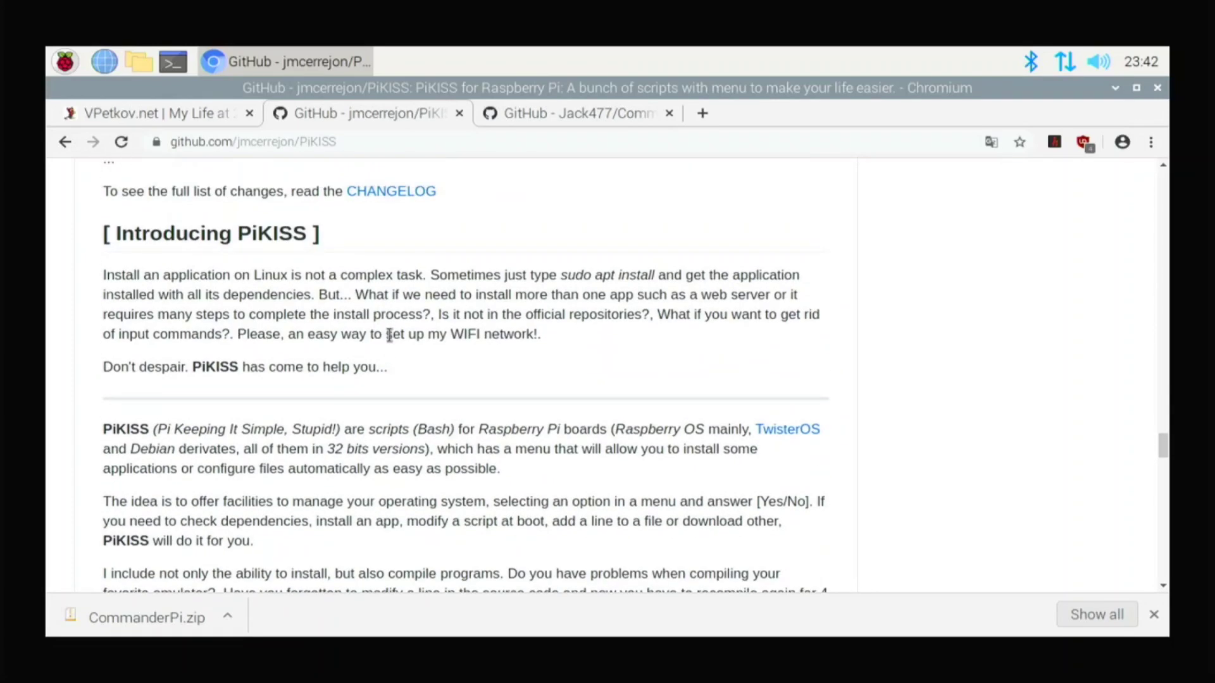
scroll(382, 316, up, 3)
scroll(388, 306, down, 12)
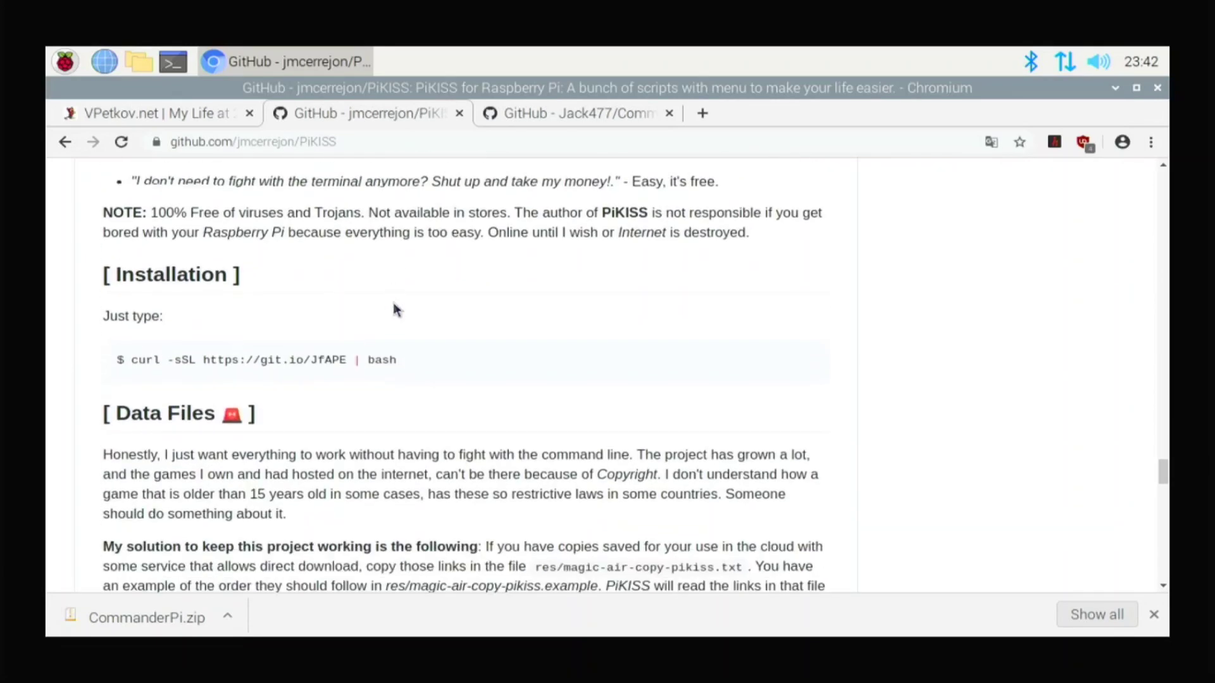
drag(421, 364, 92, 335)
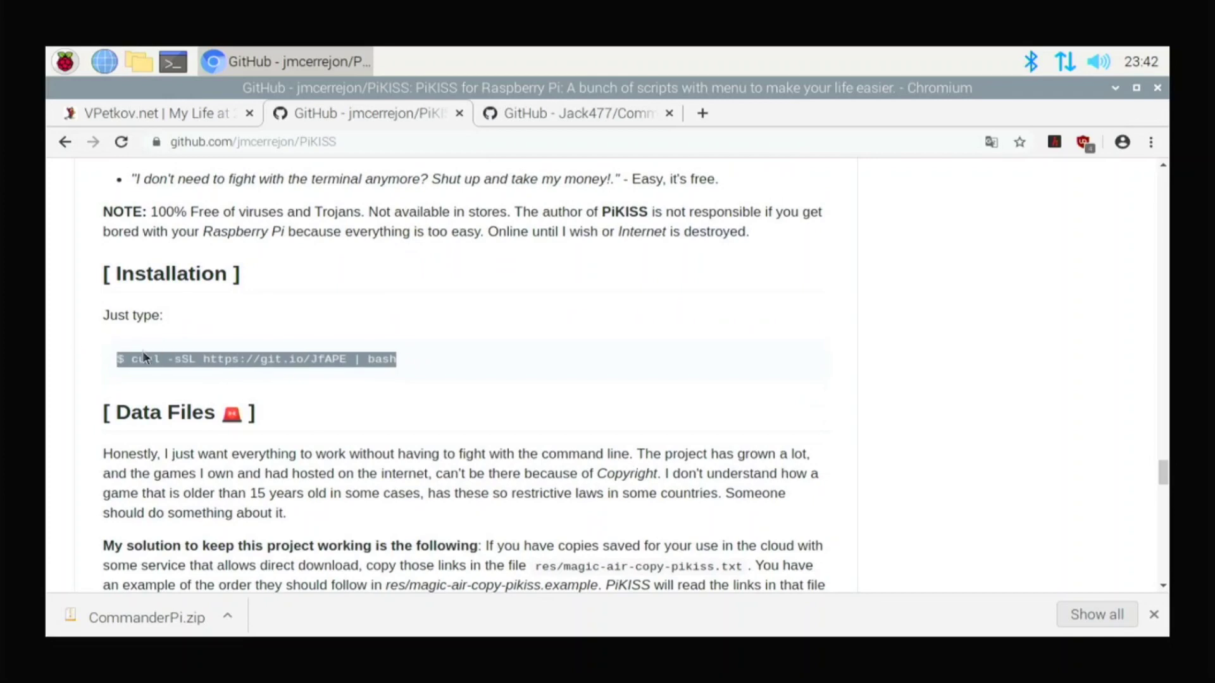
right_click(162, 363)
click(166, 375)
Run the pasted curl command in a new terminal, removing the stray leading $, to install PiKISS
click(172, 61)
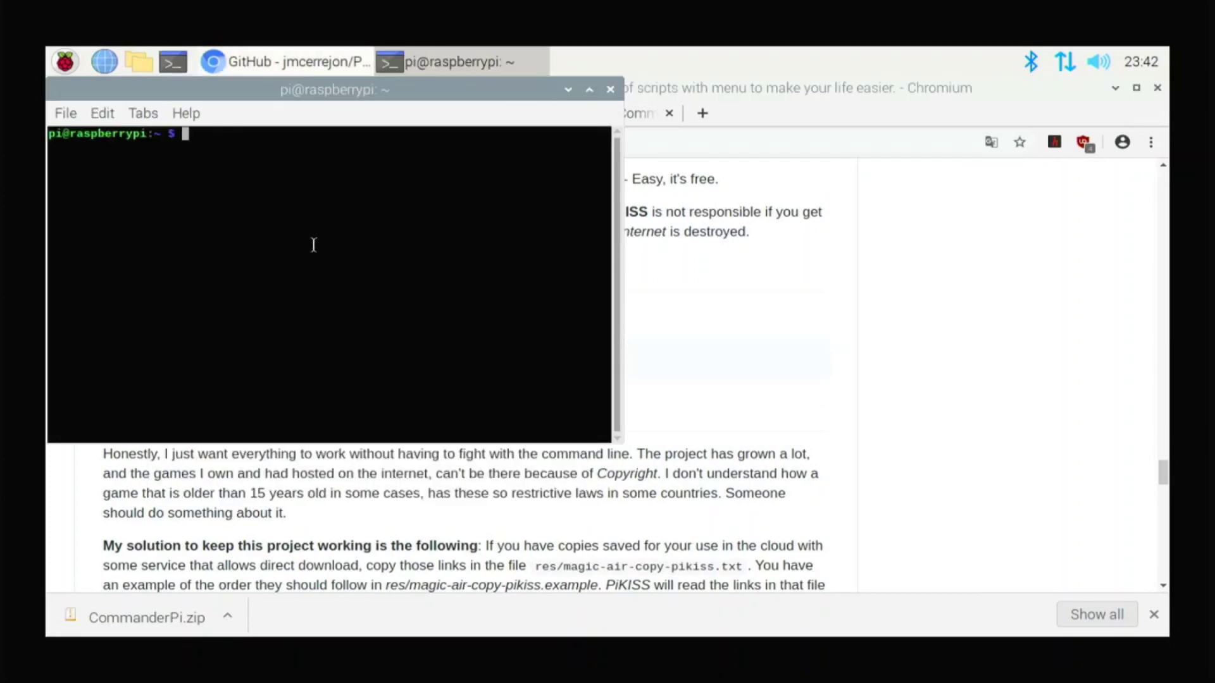
right_click(319, 248)
click(355, 332)
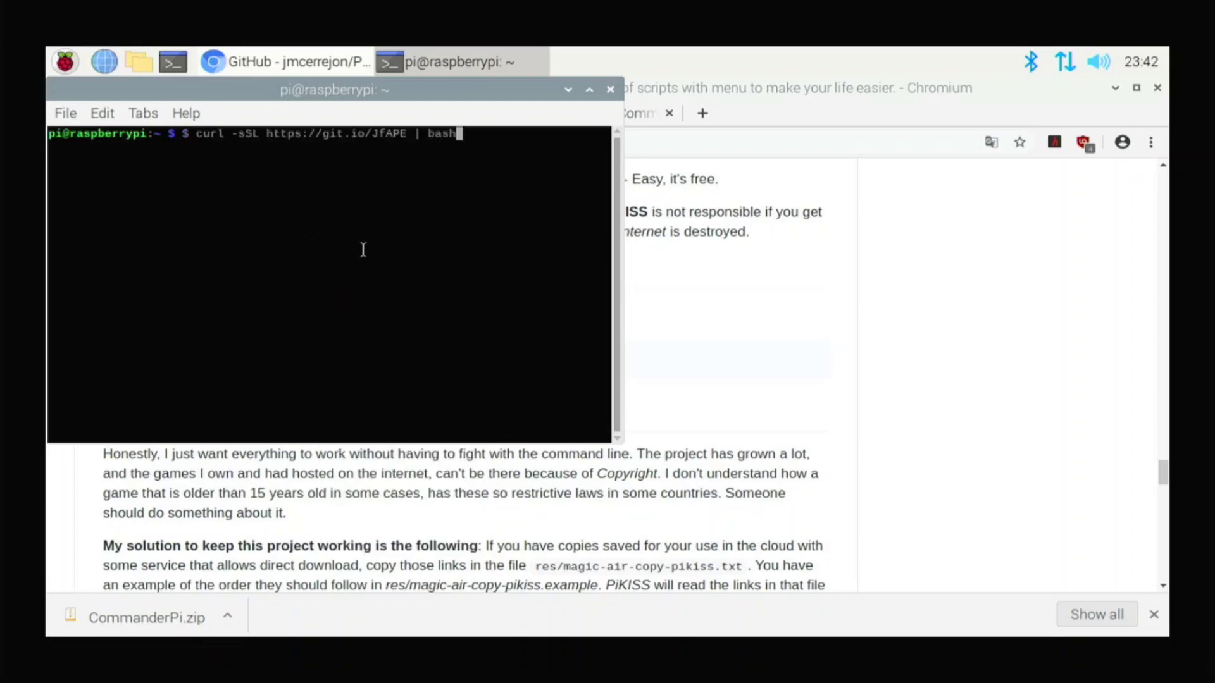
key(Return)
key(Up)
key(Left)
key(Left)
key(Left)
key(Left)
key(Left)
key(Left)
key(Left)
key(Left)
key(Left)
key(Left)
key(Left)
key(Left)
key(Left)
key(Left)
key(Left)
key(Left)
key(Left)
key(Left)
key(Left)
key(Left)
key(Left)
key(Left)
key(Left)
key(Left)
key(Left)
key(Left)
key(Left)
key(Left)
key(Left)
key(Left)
key(Left)
key(Left)
key(Left)
key(Left)
key(Right)
key(BackSpace)
key(Return)
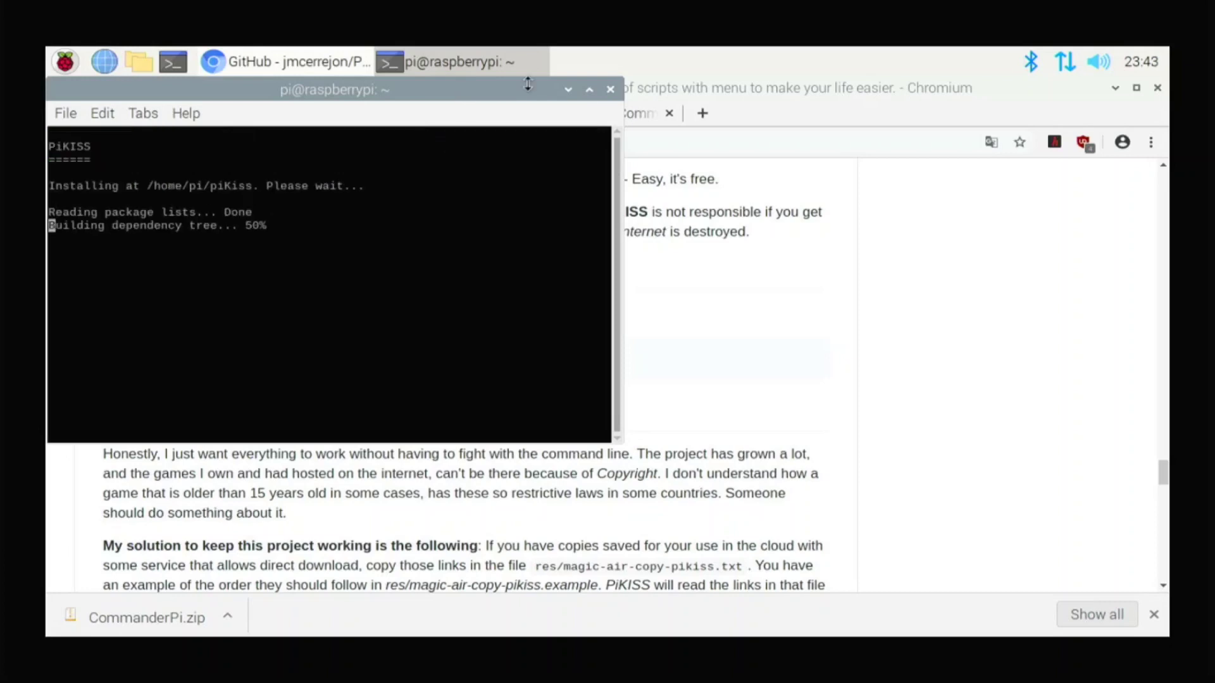
click(1115, 88)
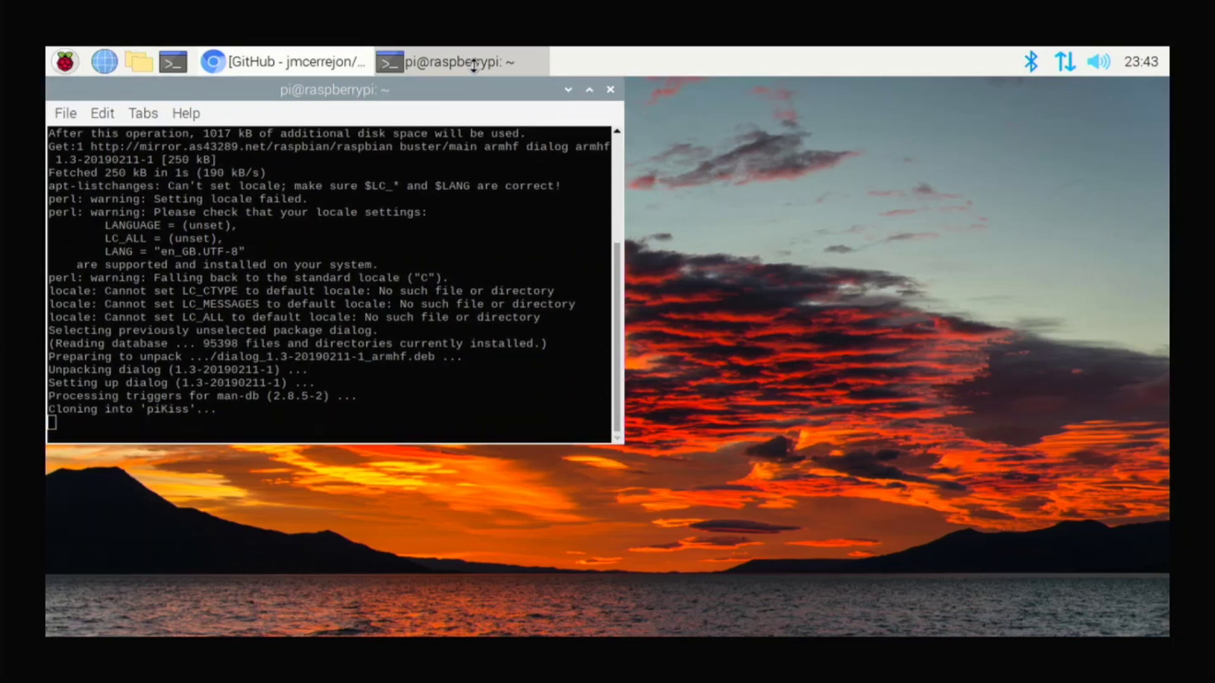
mouse_move(362, 88)
mouse_down()
mouse_move(528, 112)
mouse_move(523, 123)
mouse_up()
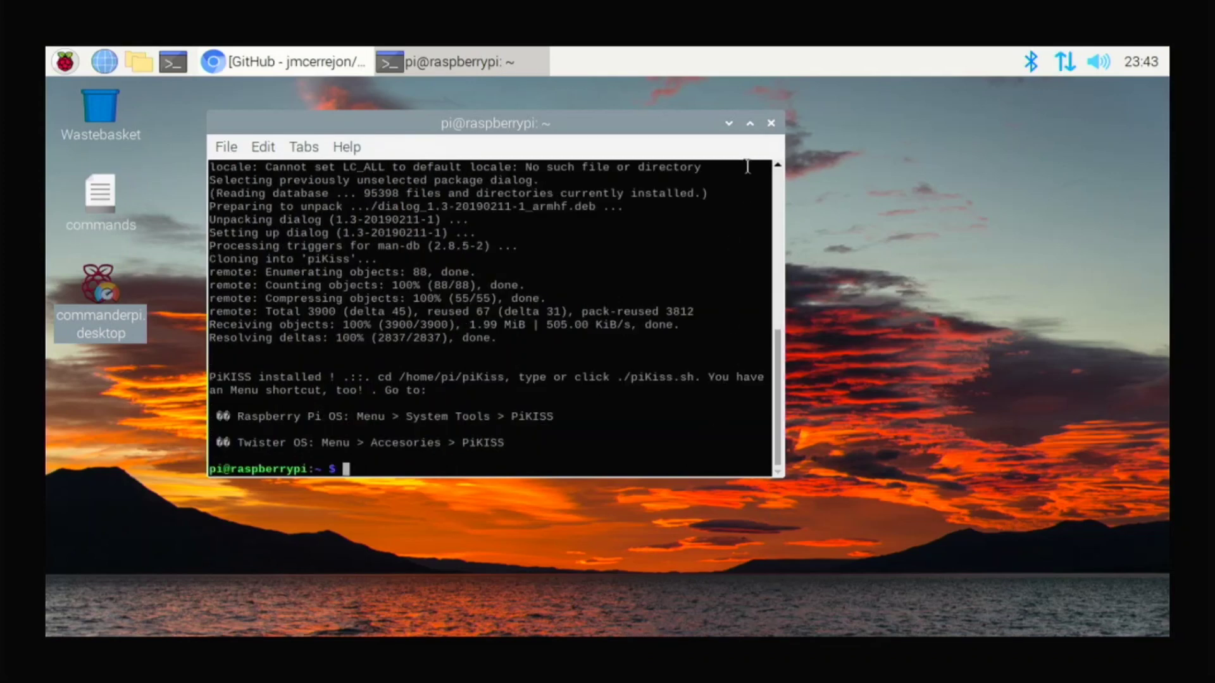
Close the finished terminal and launch PiKISS from the applications menu
click(770, 123)
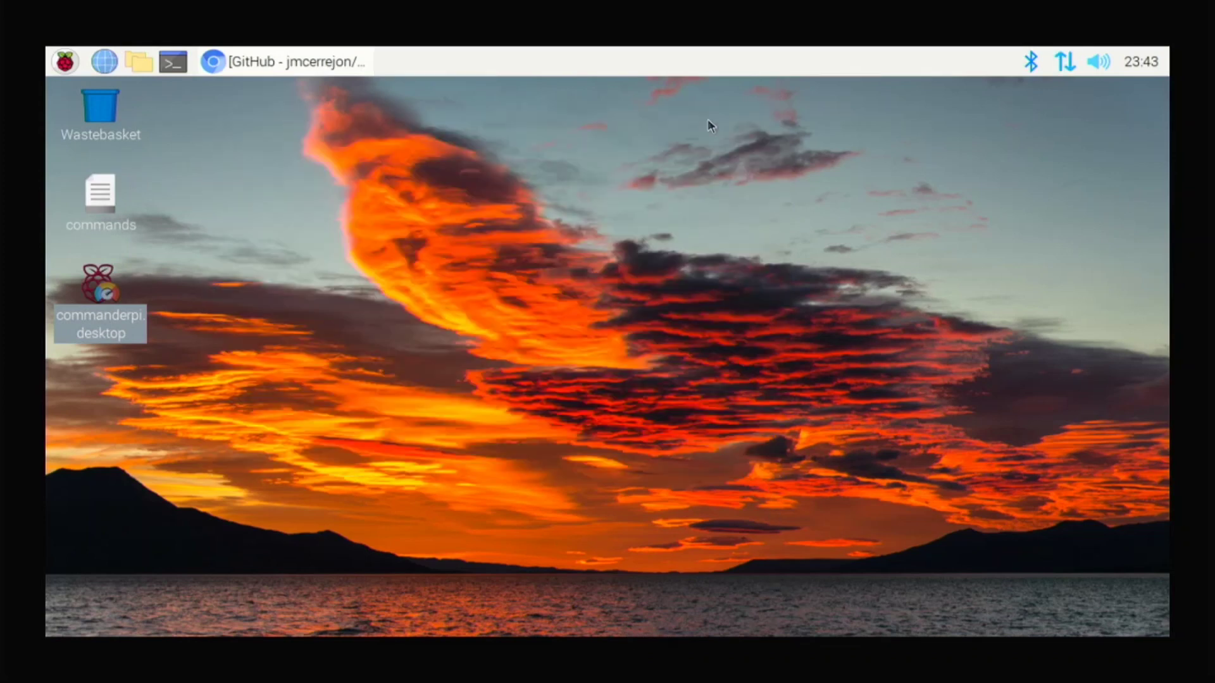
click(64, 61)
mouse_move(116, 214)
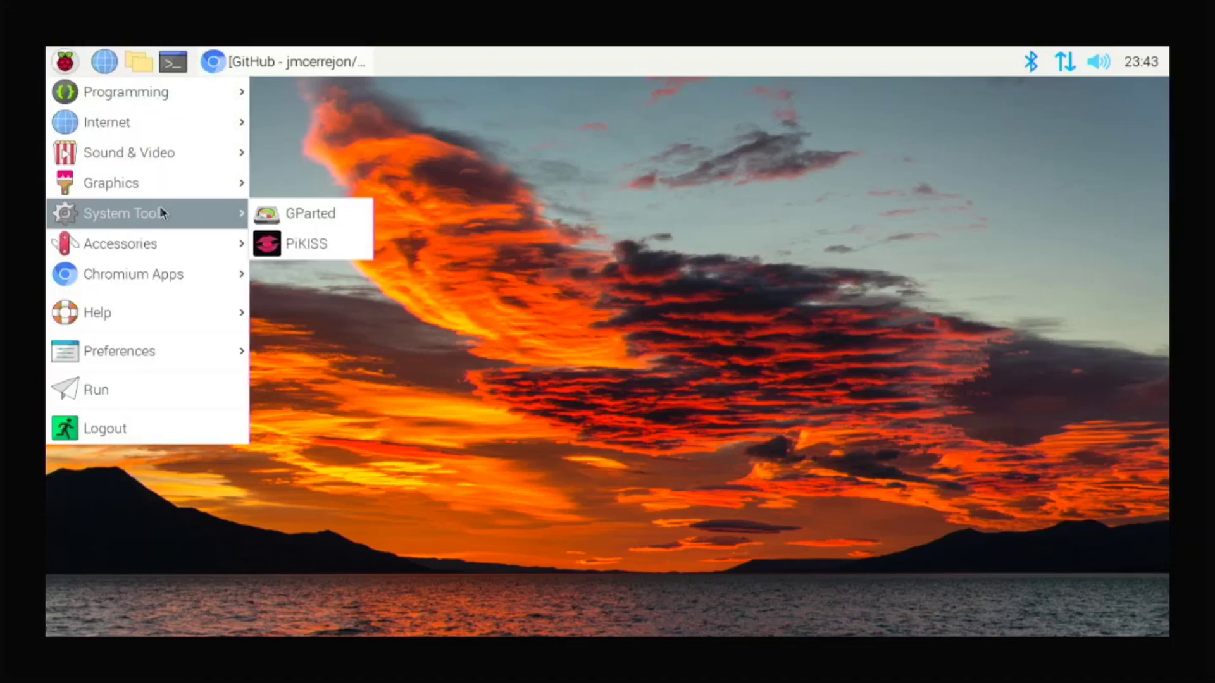
click(296, 250)
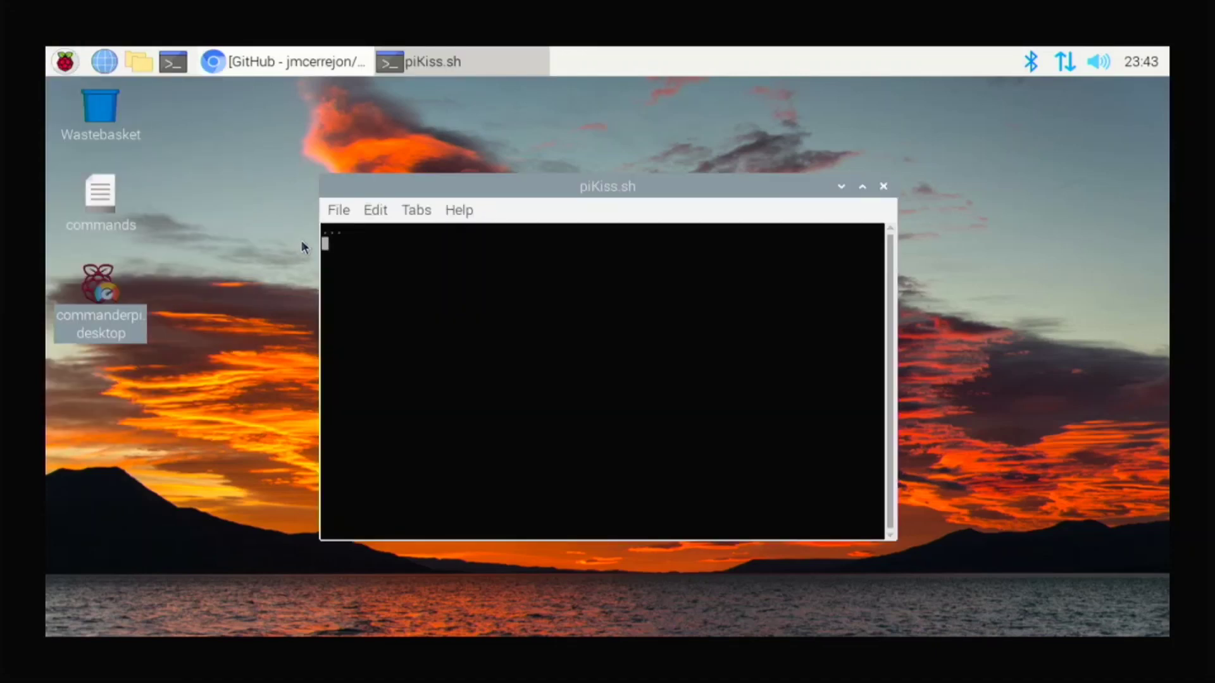
drag(466, 183, 402, 159)
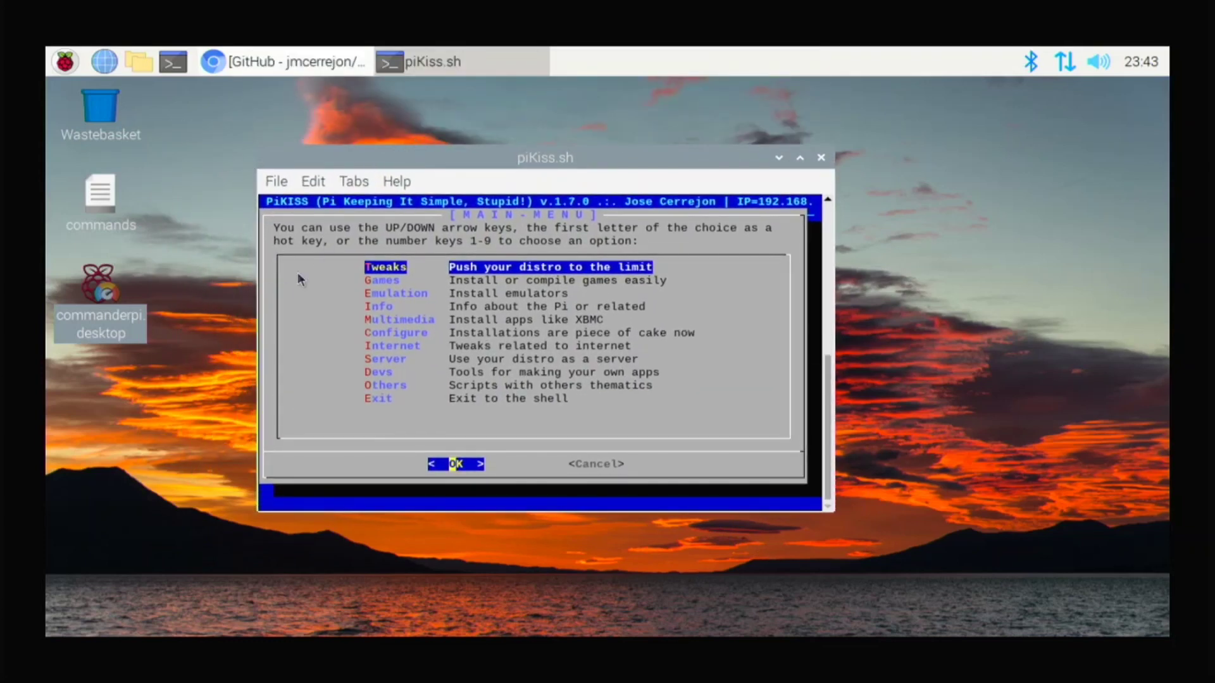
Browse the PiKISS Tweaks, Games and Info menus, returning to the main menu
key(Return)
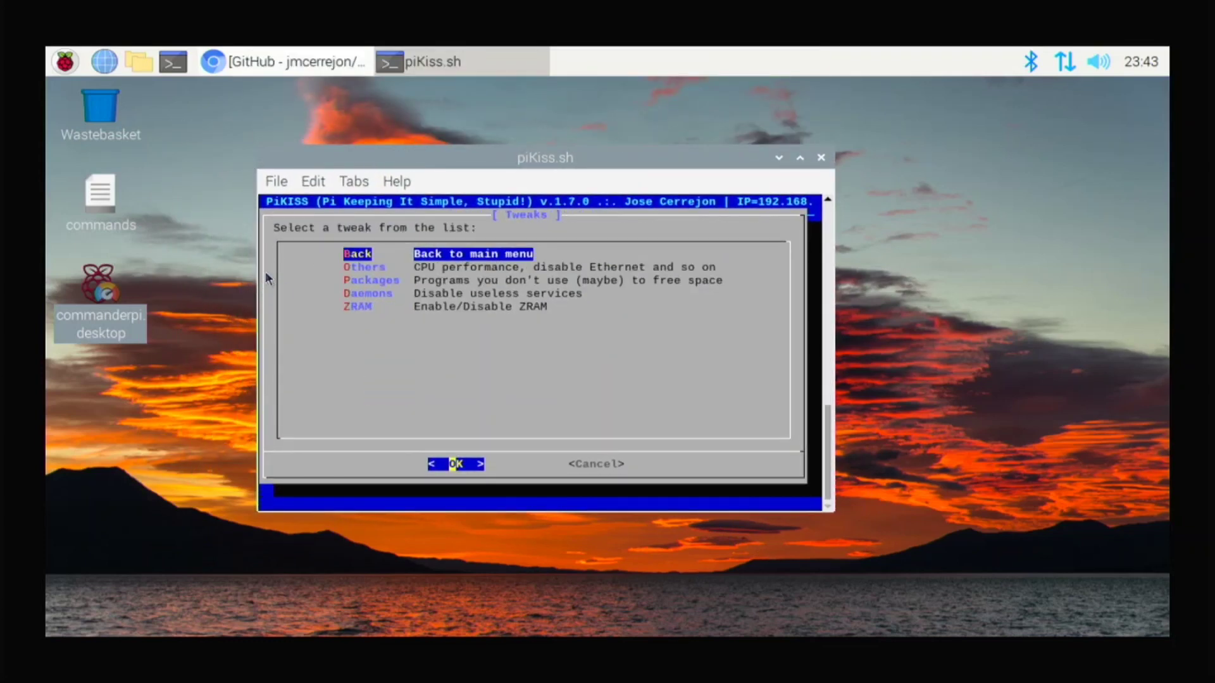
key(Return)
key(Down)
key(Return)
key(Down)
key(Down)
key(Down)
key(Down)
key(Down)
key(Down)
key(Down)
key(Down)
key(Down)
key(Down)
key(Down)
key(Down)
key(Down)
key(Down)
key(Down)
key(Down)
key(Down)
key(Down)
key(Up)
key(Up)
key(Up)
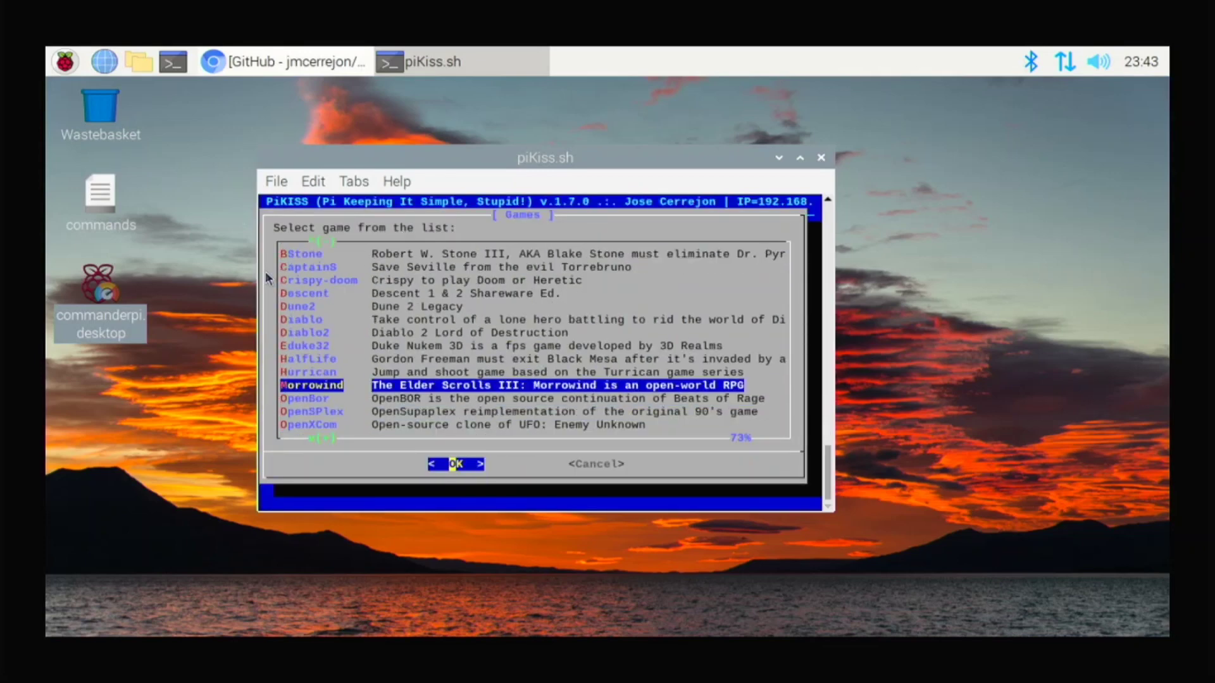
key(Up)
key(Up)
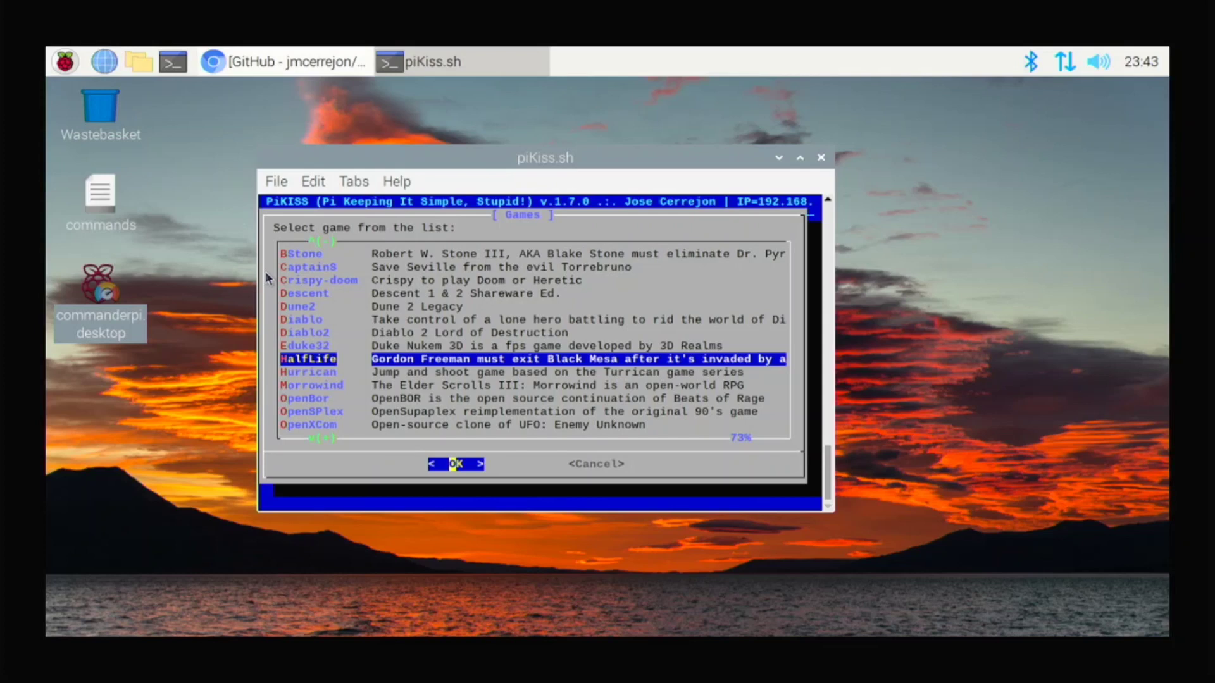
key(Tab)
key(Return)
key(Down)
key(Down)
key(Down)
key(Return)
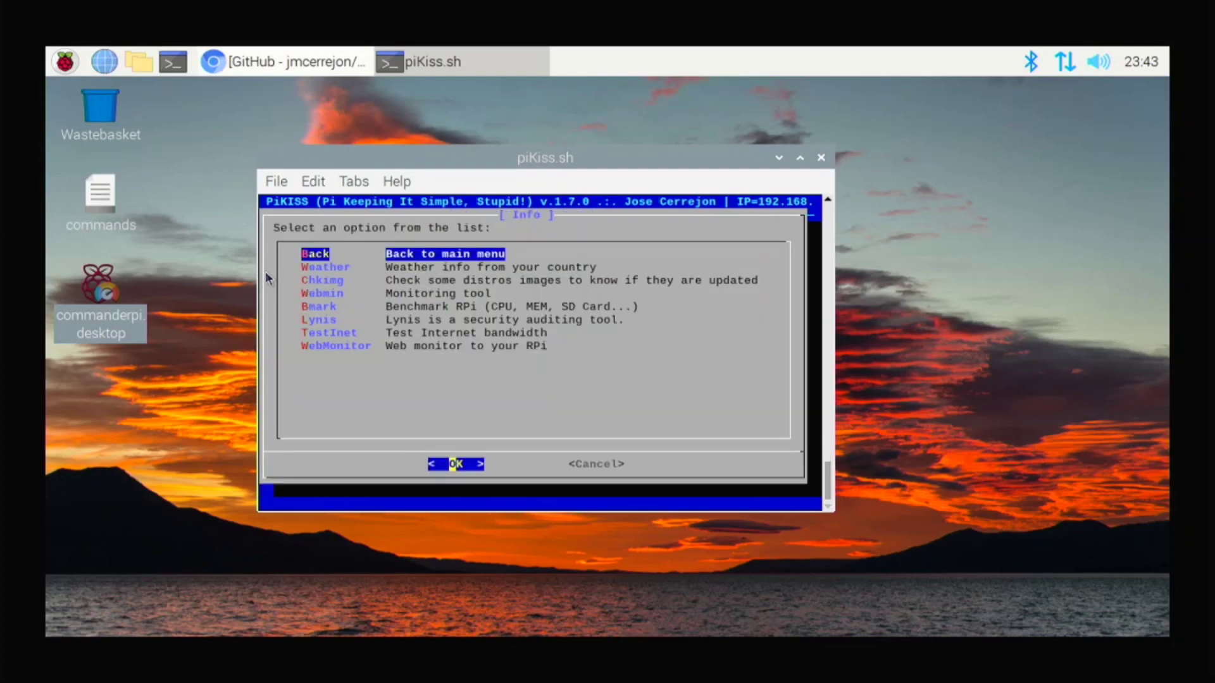
key(w)
key(w)
key(w)
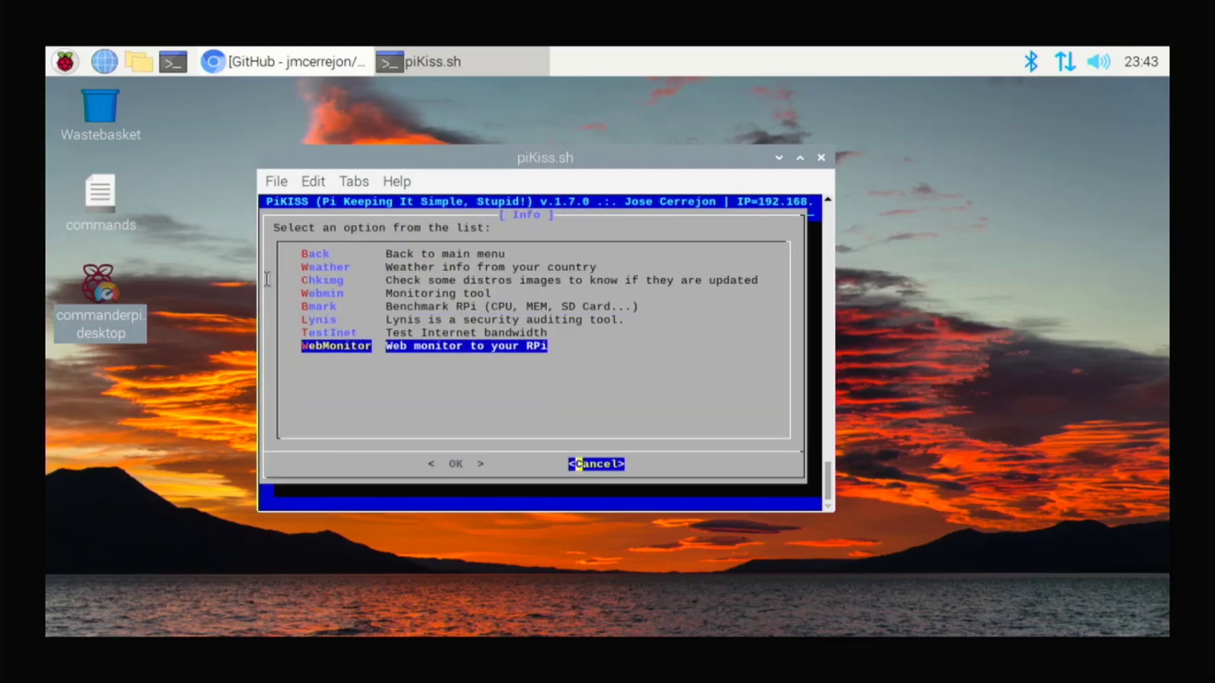
key(Tab)
key(Return)
Look through the Emulation list (Amiga, Gba, Amstrad, MSDOS, ResidualVM, Pifba) and back out
key(e)
key(Return)
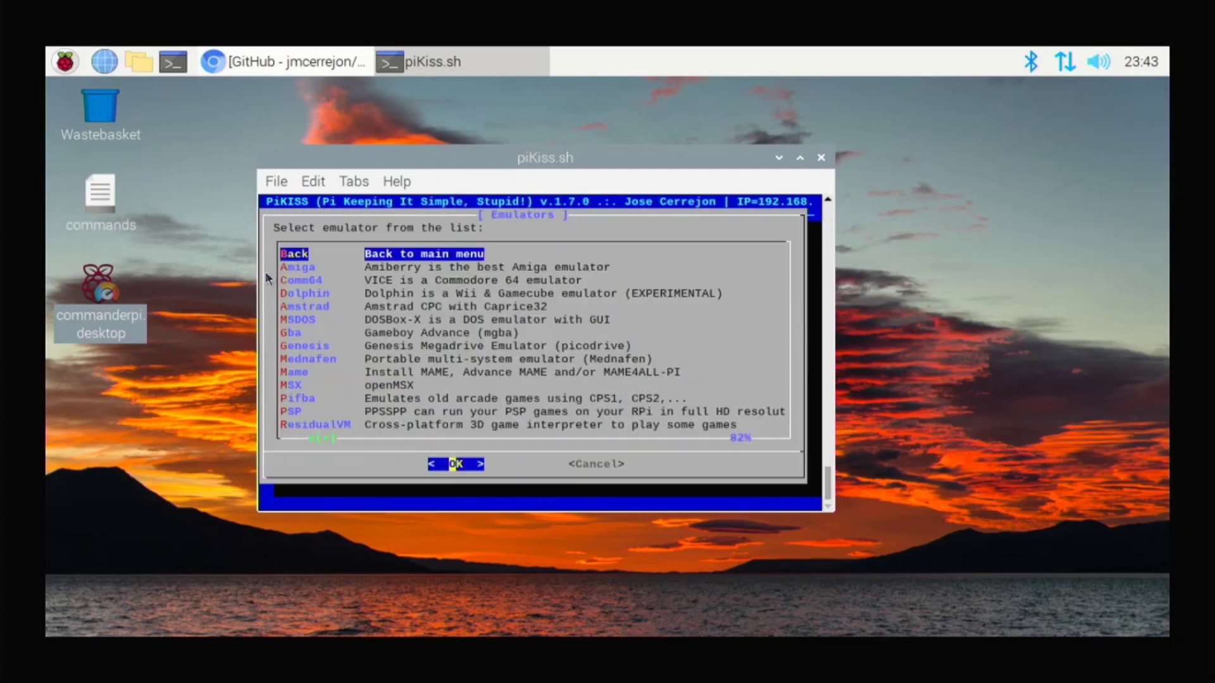
key(Down)
key(g)
key(Up)
key(Up)
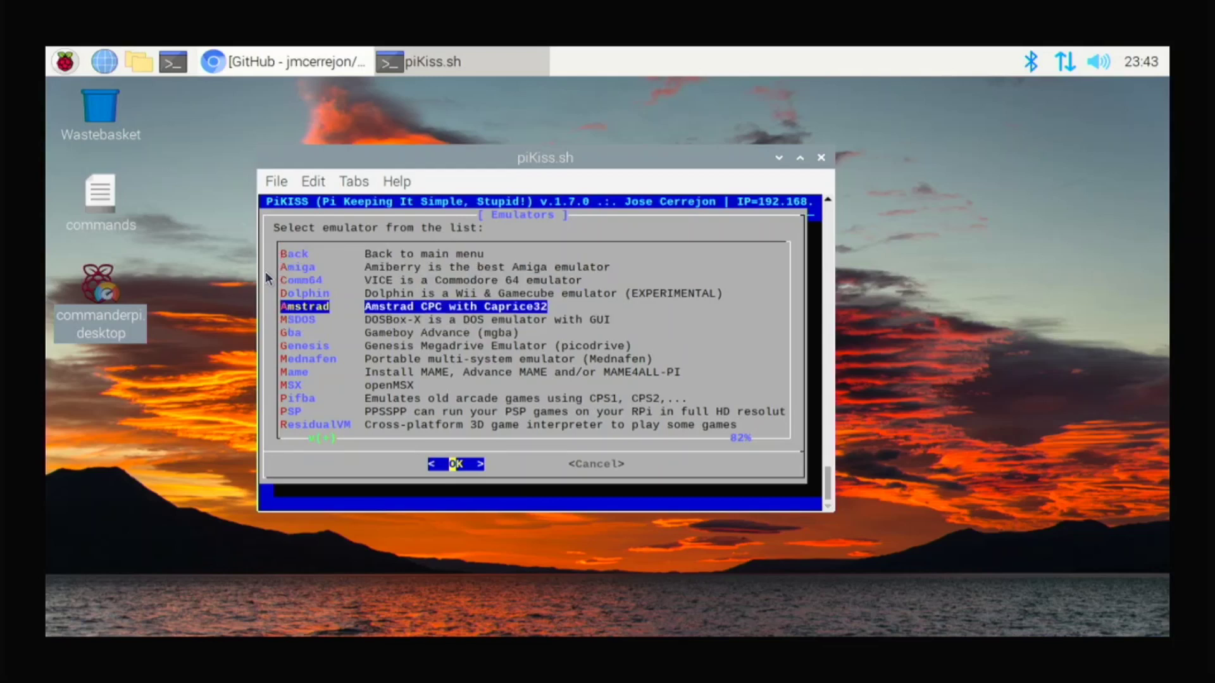
key(Down)
key(Down)
key(Down)
key(Down)
key(Down)
key(Down)
key(Down)
key(Down)
key(Down)
key(Down)
key(Down)
key(Down)
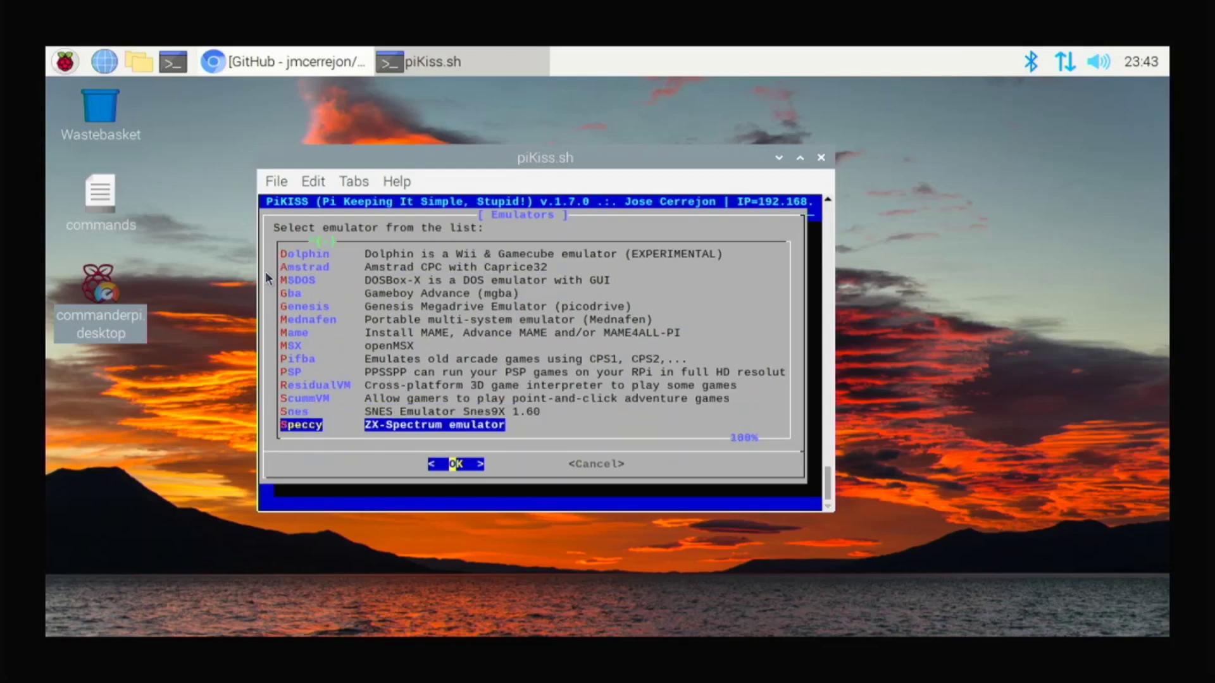
key(Up)
key(Up)
key(Up)
key(Tab)
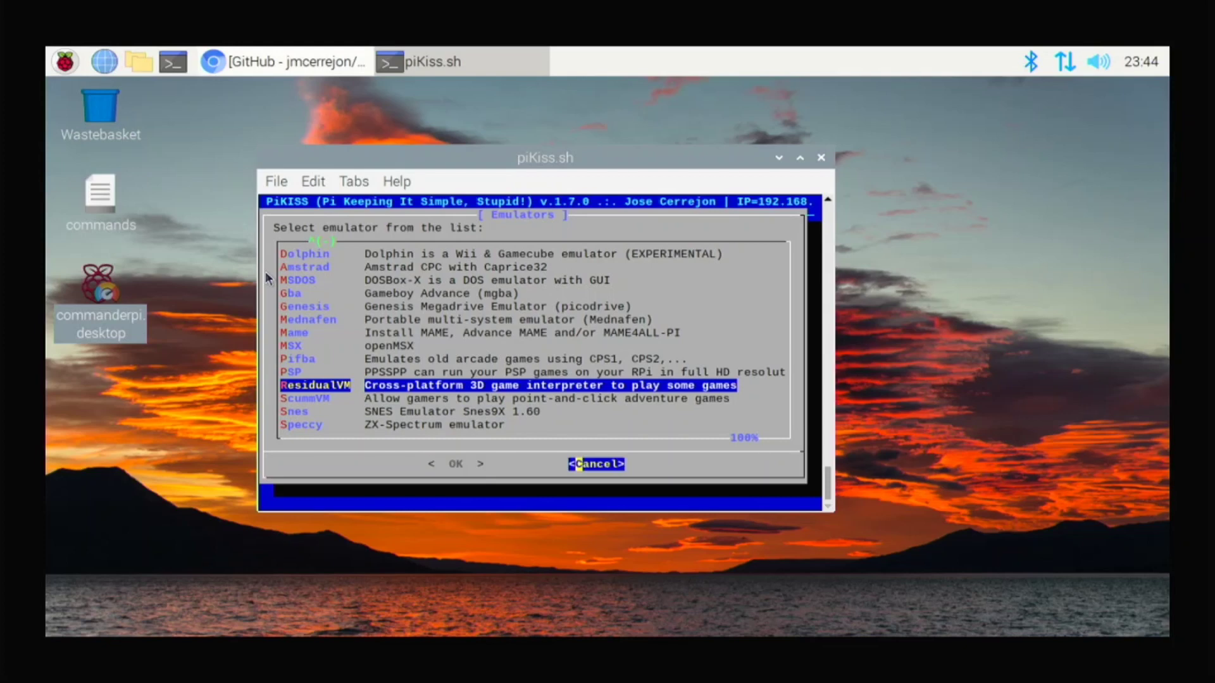
key(Up)
key(Up)
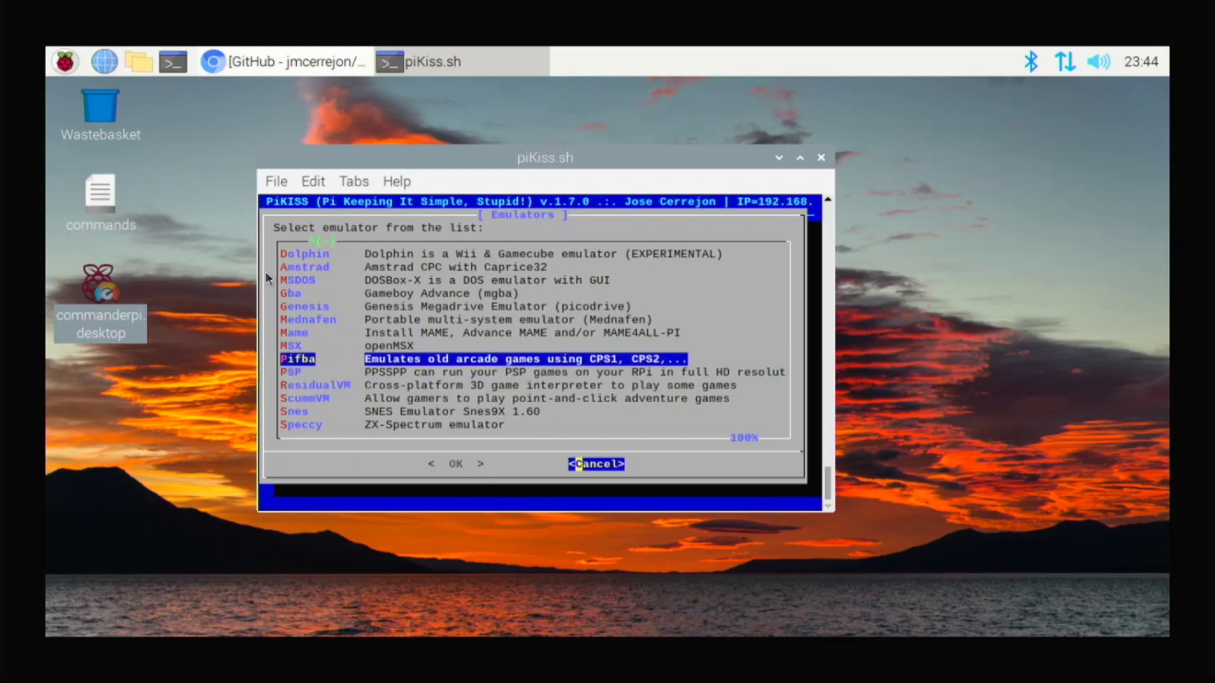
key(Tab)
key(Escape)
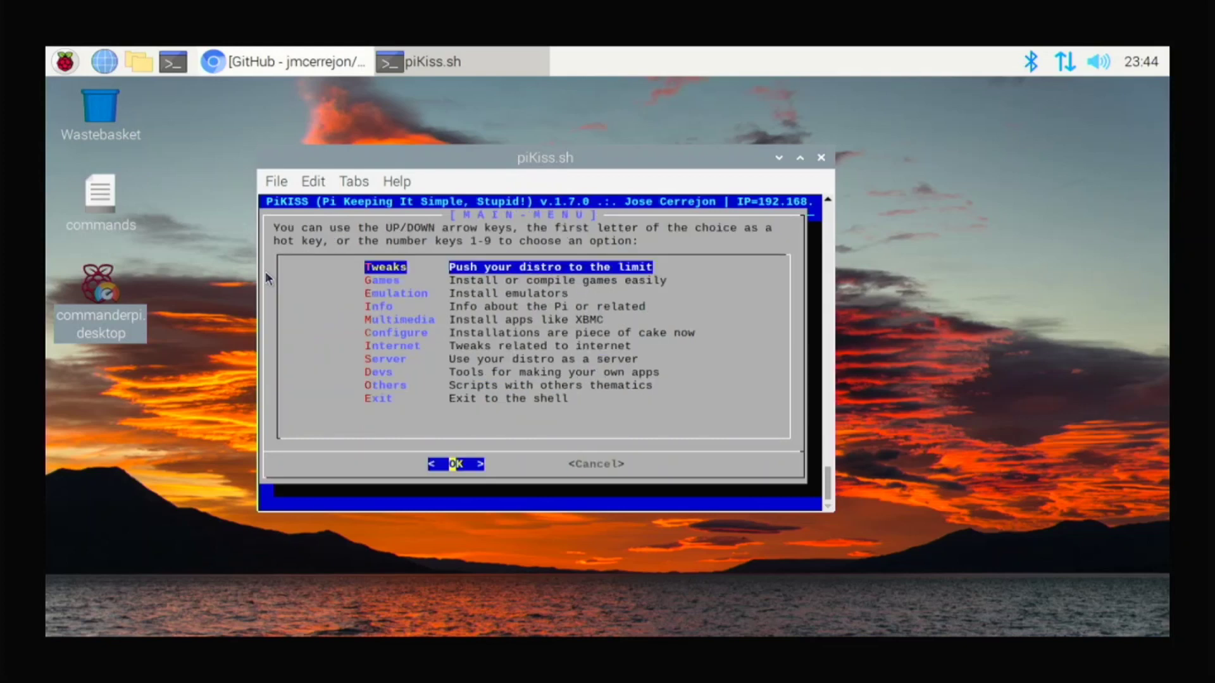
Look through the Internet and Others menus, then return to the PiKISS main menu
key(Down)
key(Down)
key(Down)
key(Down)
key(Down)
key(Down)
key(Down)
key(Down)
key(Down)
key(Up)
key(Up)
key(Up)
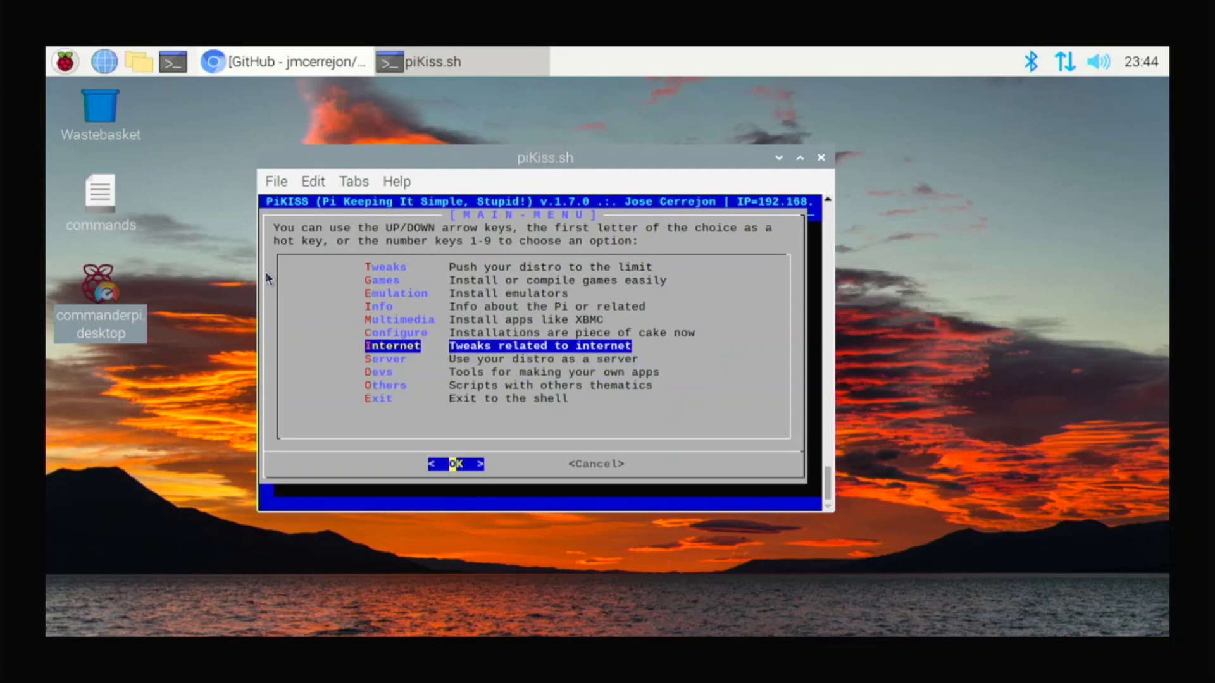
key(Return)
key(Tab)
key(Return)
key(Down)
key(Down)
key(Down)
key(Down)
key(Down)
key(Down)
key(Down)
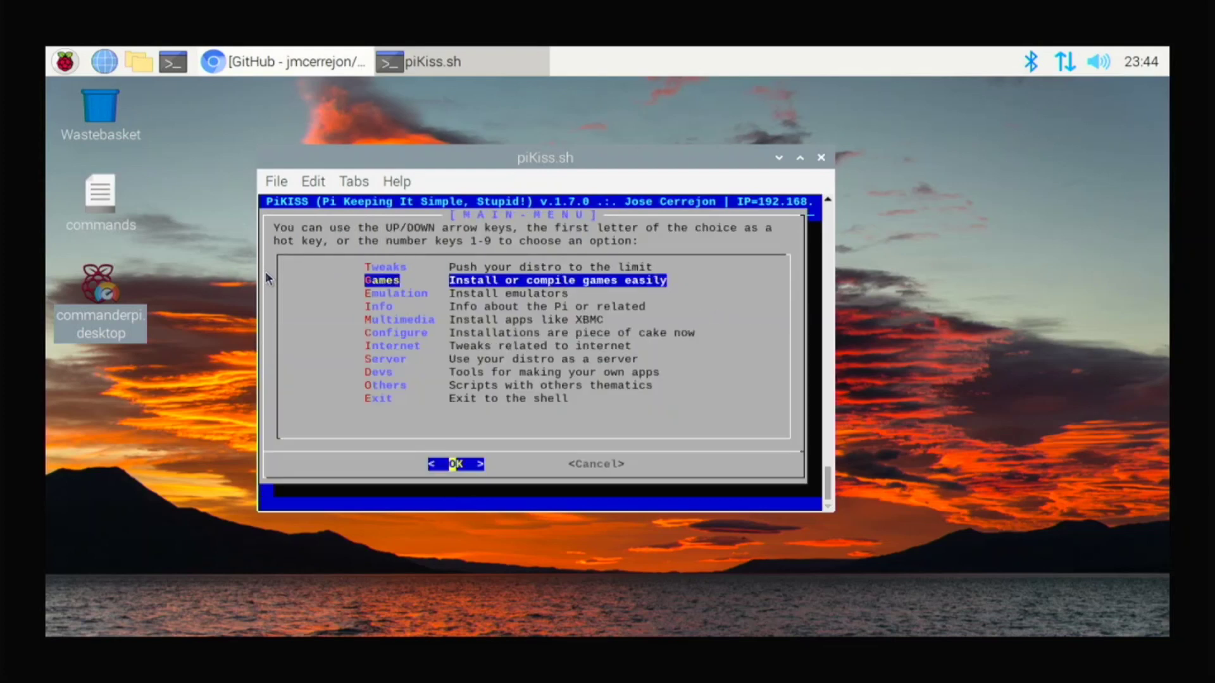
key(Down)
key(Down)
key(Return)
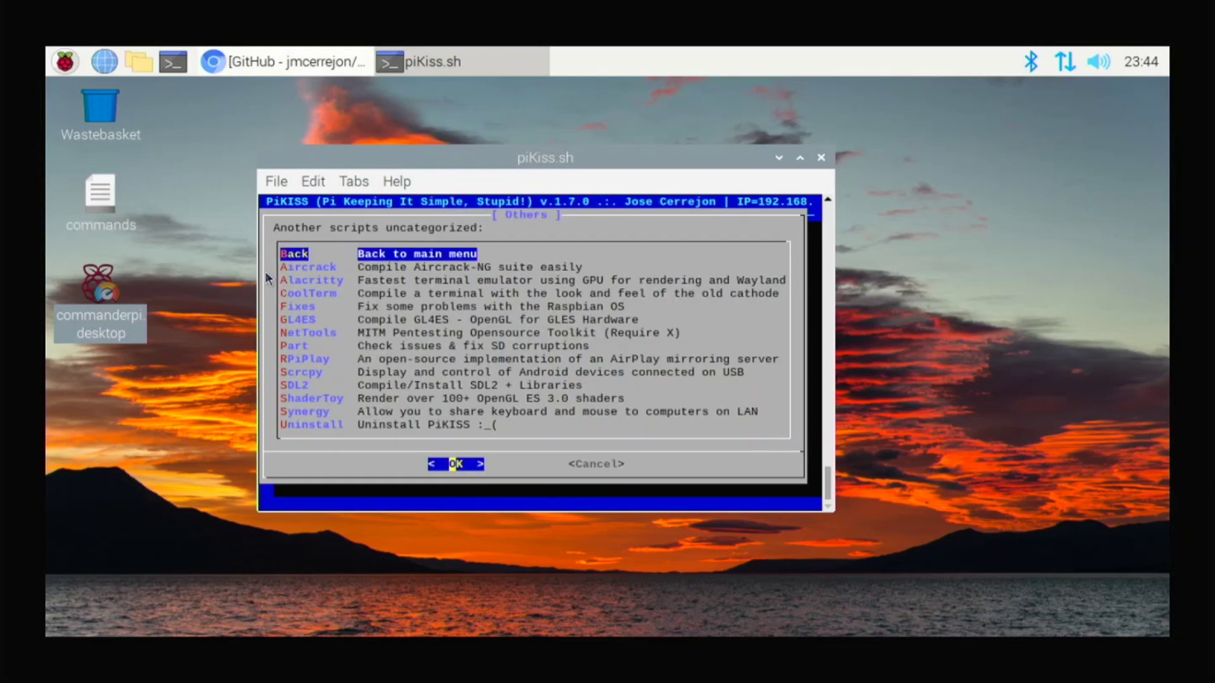
key(Down)
key(Down)
key(Down)
key(Down)
key(Down)
key(Down)
key(Down)
key(Down)
key(Down)
key(Down)
key(Down)
key(Down)
key(Down)
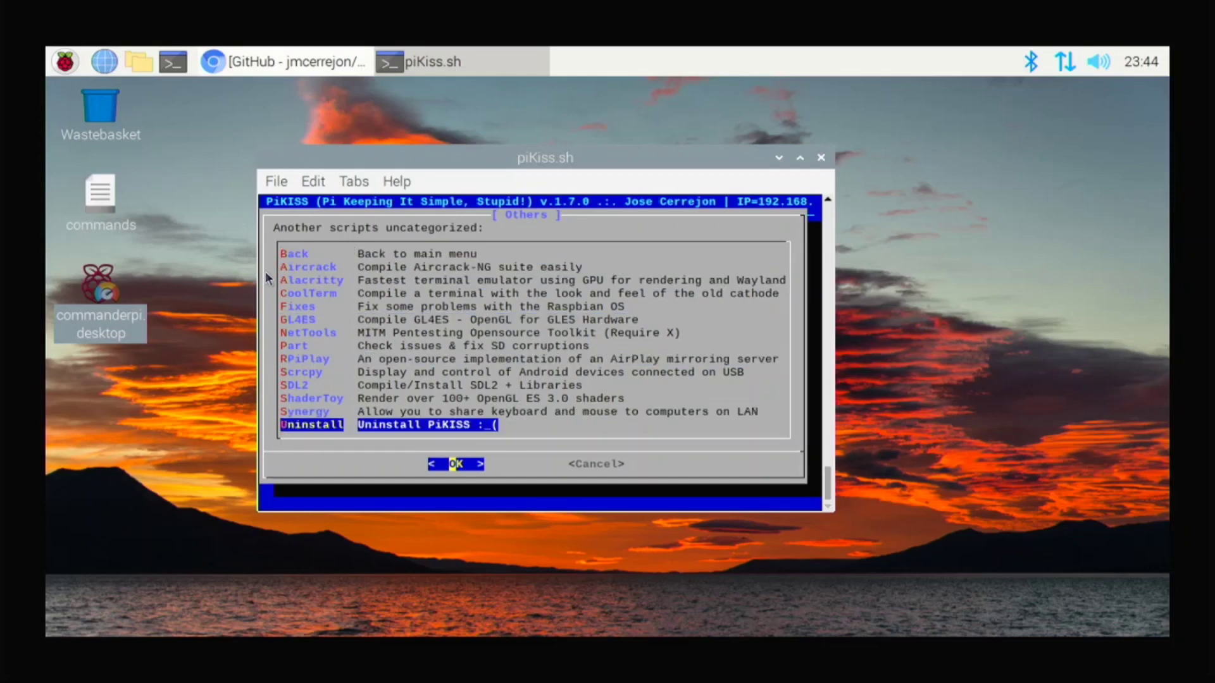
key(Tab)
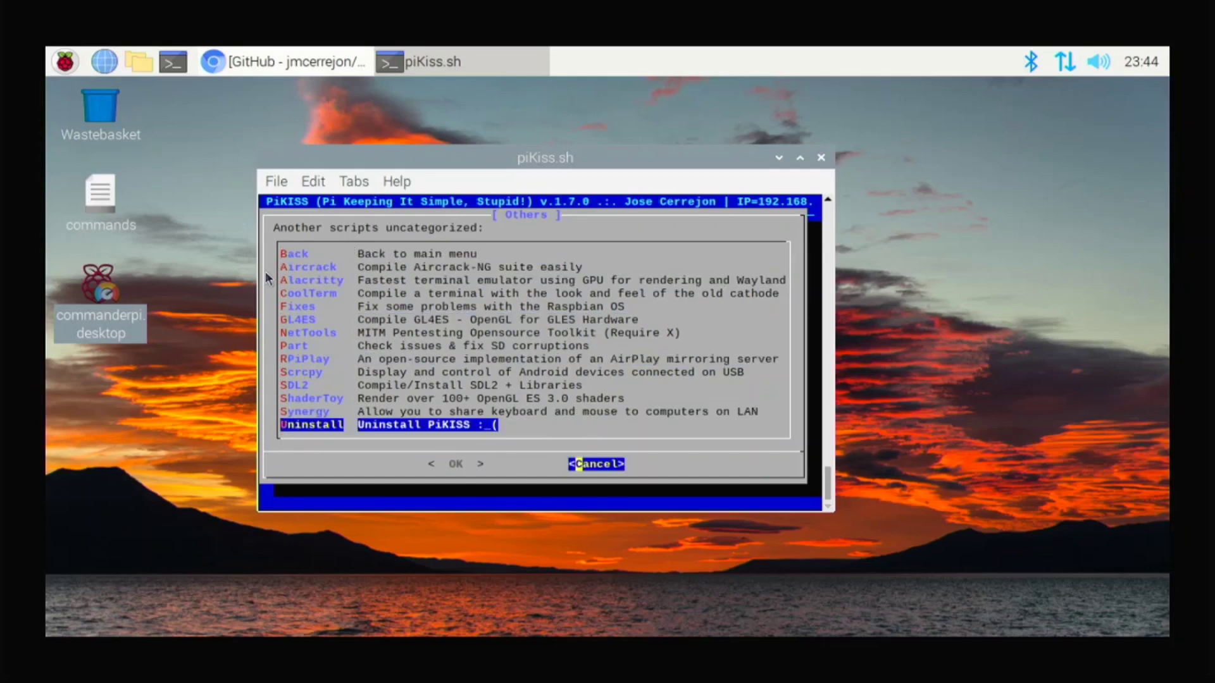
key(Return)
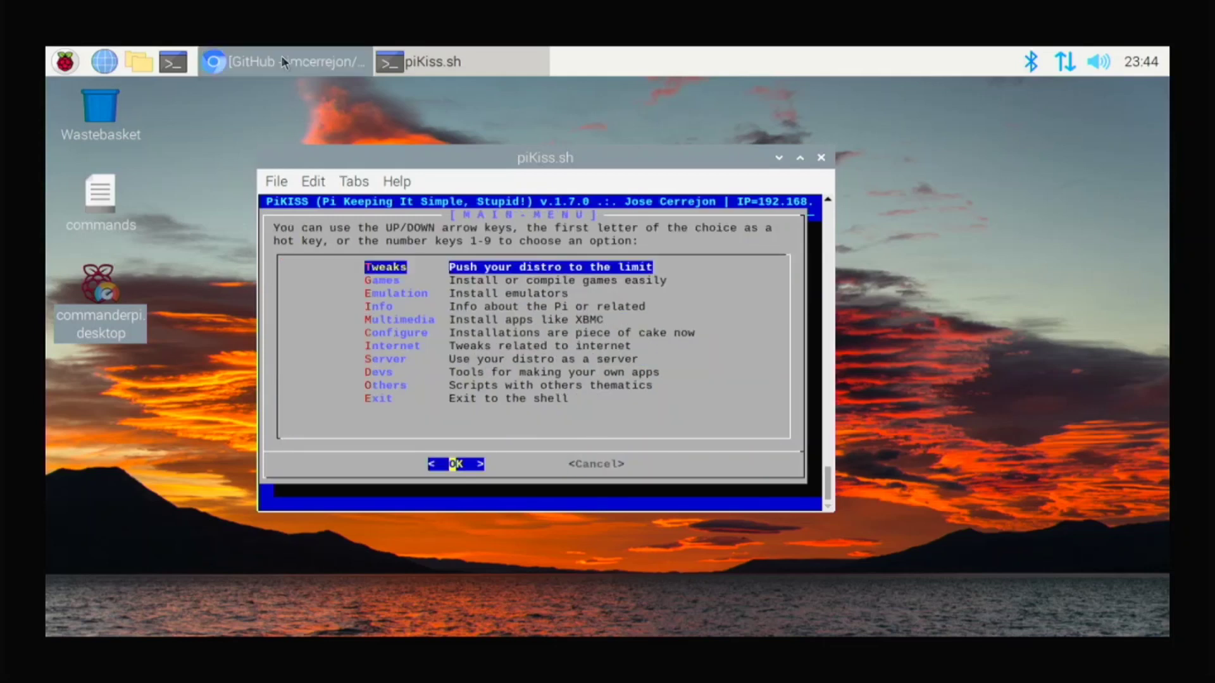
Close PiKISS and copy the two-line curl command from the VPetkov.net media-centre page
click(822, 157)
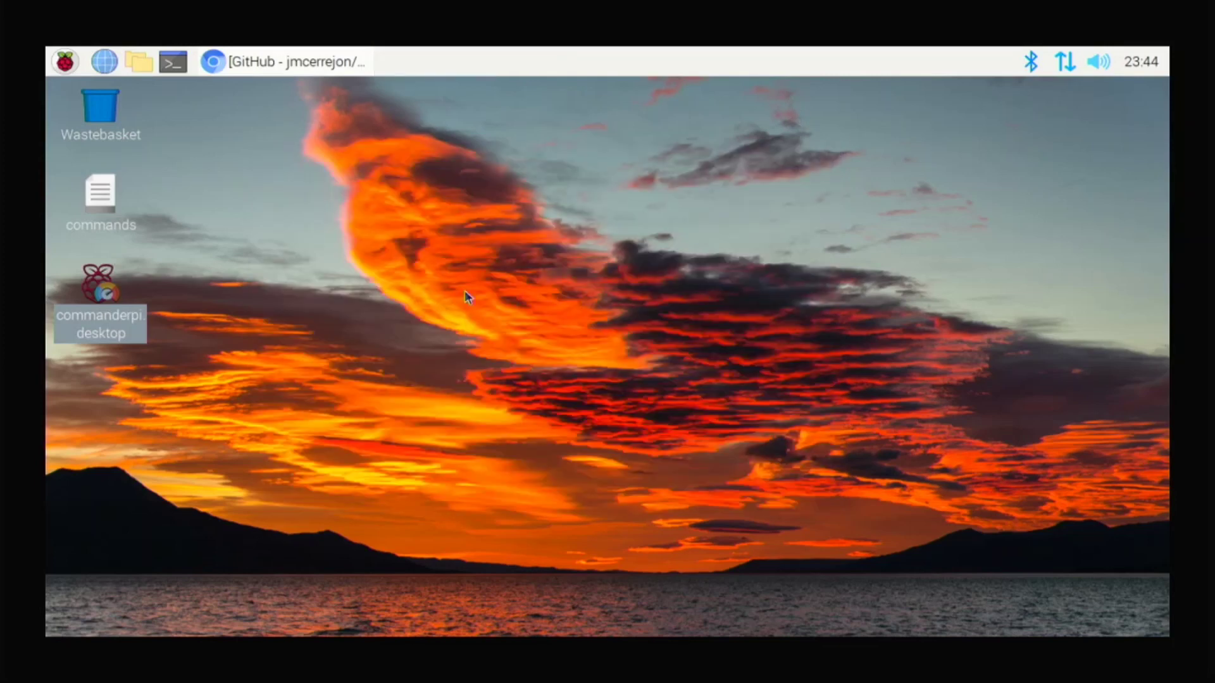
click(338, 54)
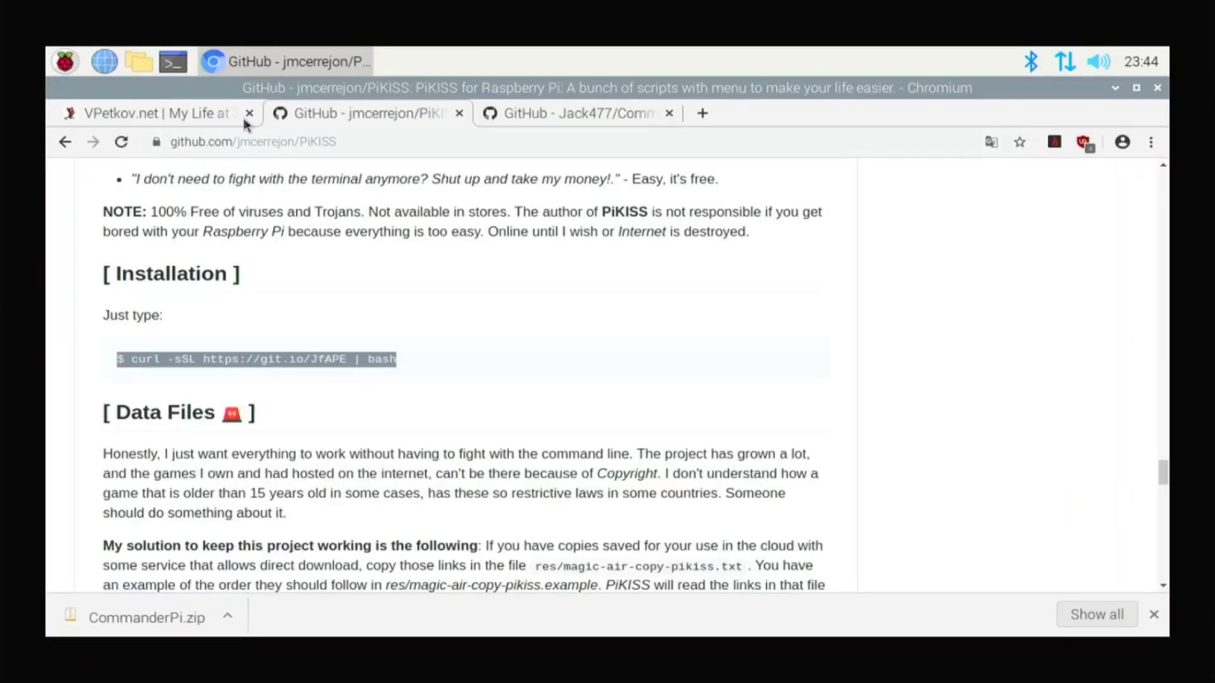
click(185, 113)
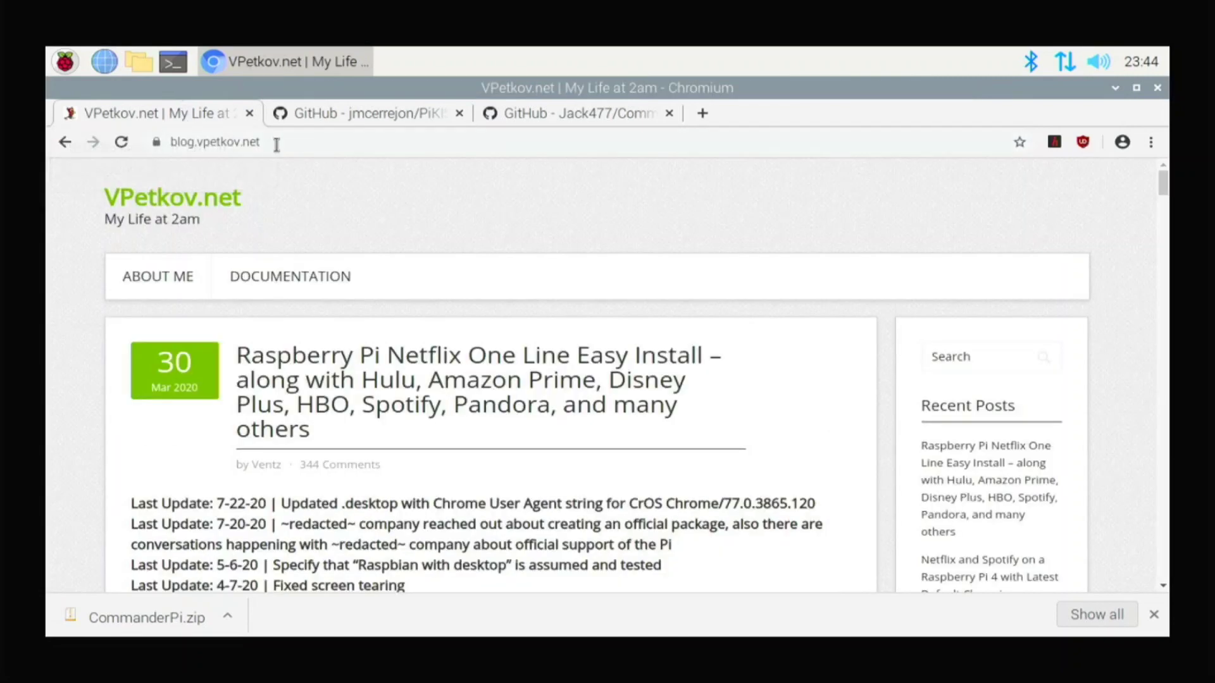
scroll(373, 337, down, 5)
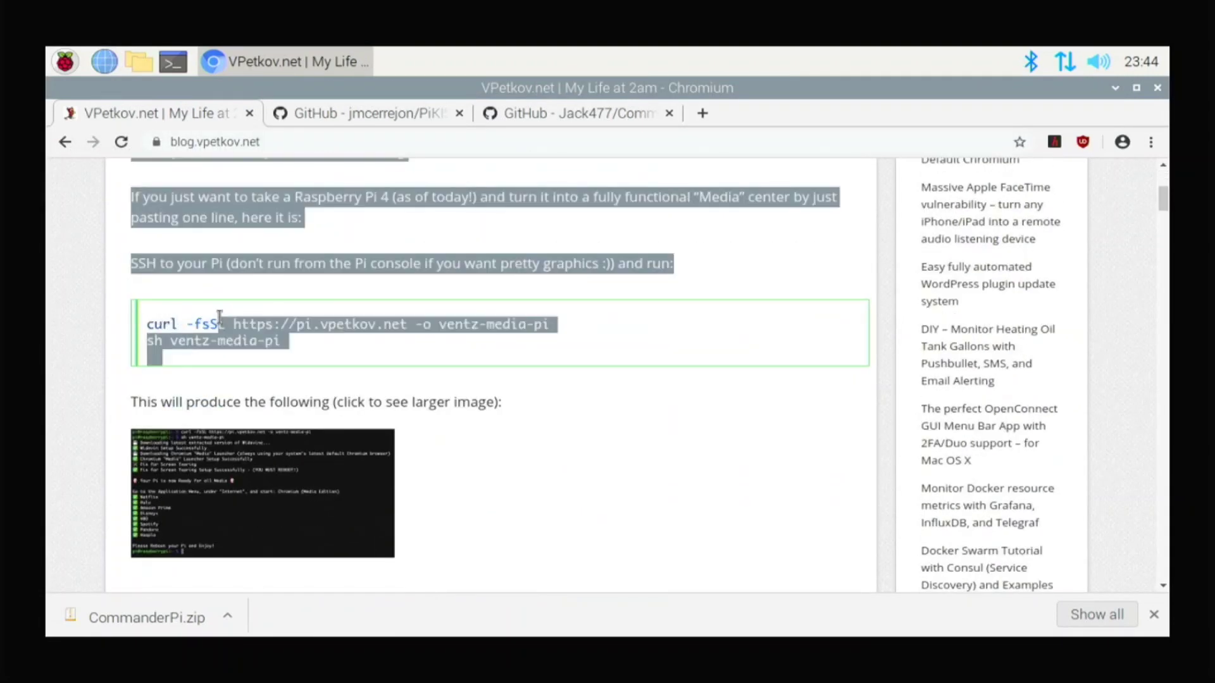
double_click(188, 310)
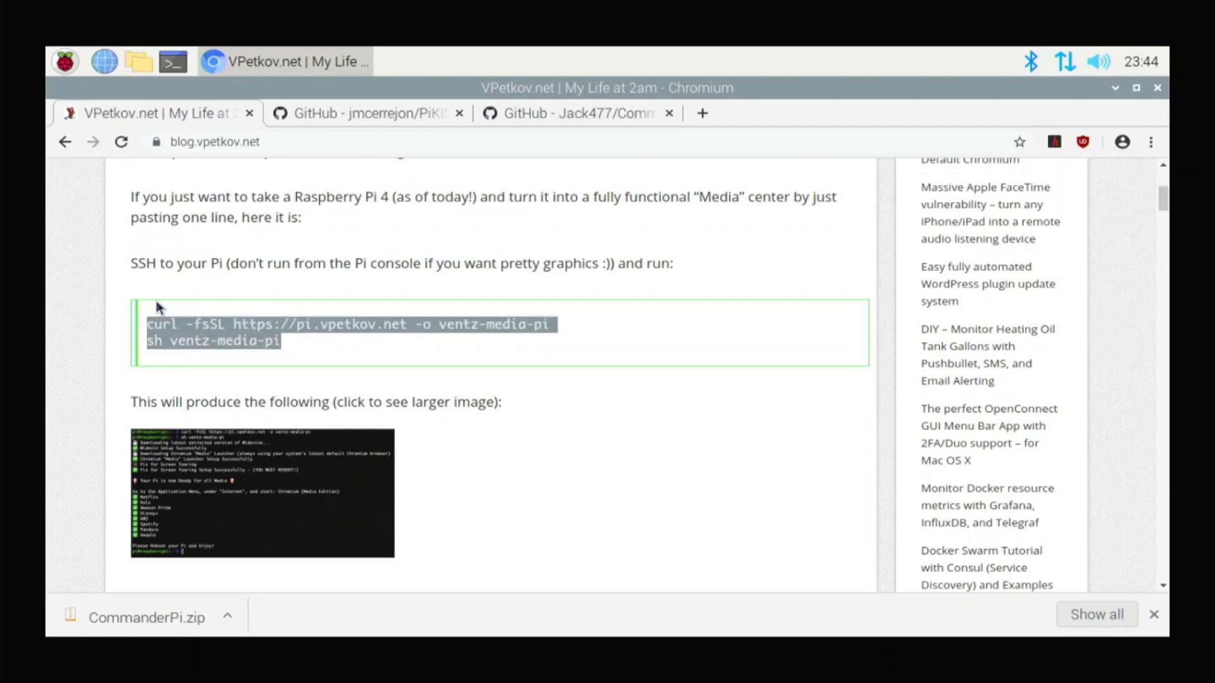
right_click(173, 318)
click(185, 335)
click(1116, 88)
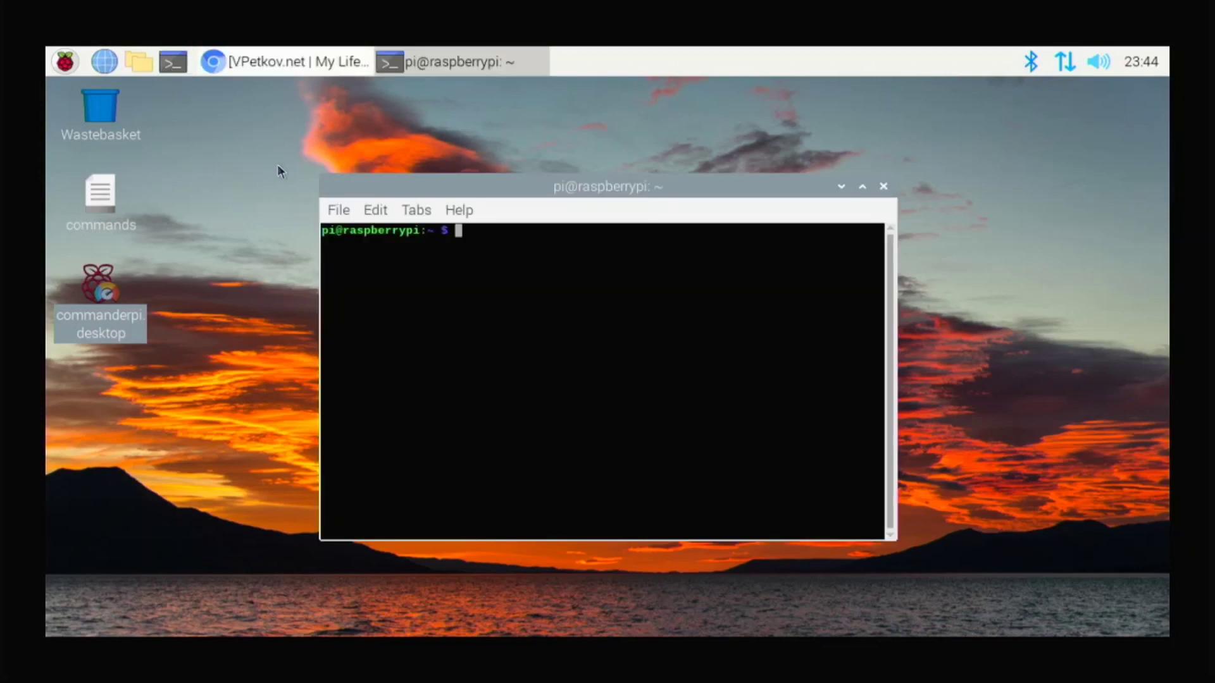
Paste the copied curl command into LXTerminal and run the ventz-media-pi script
right_click(480, 245)
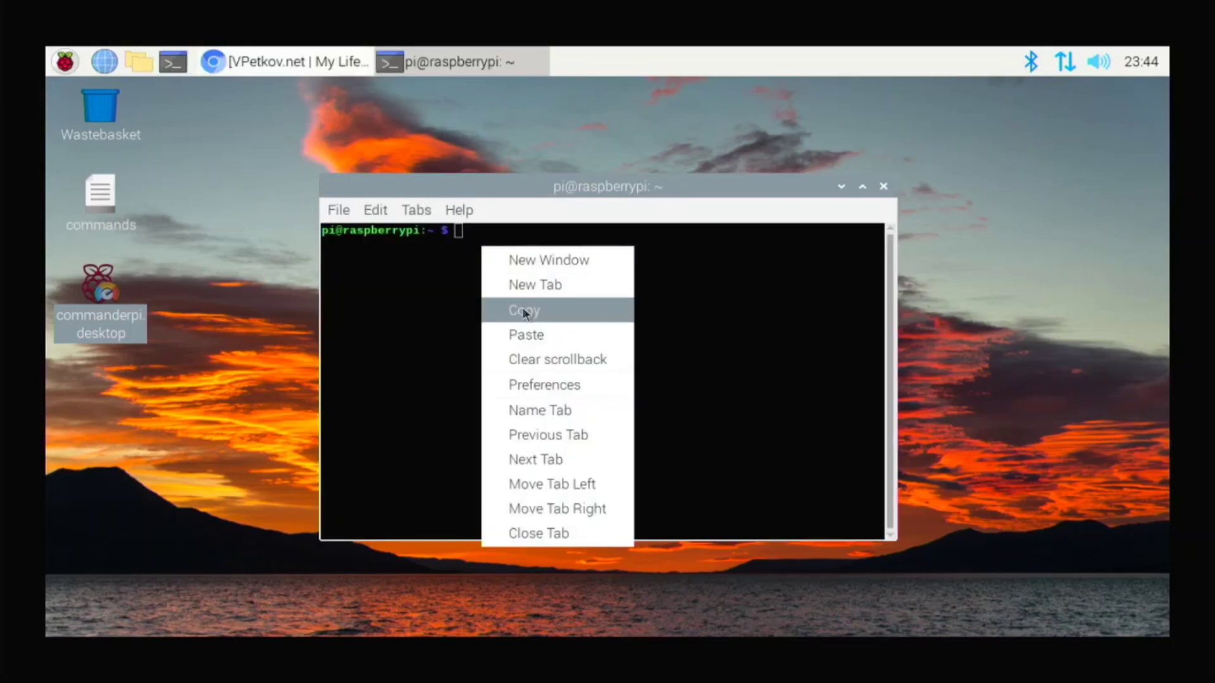
click(506, 335)
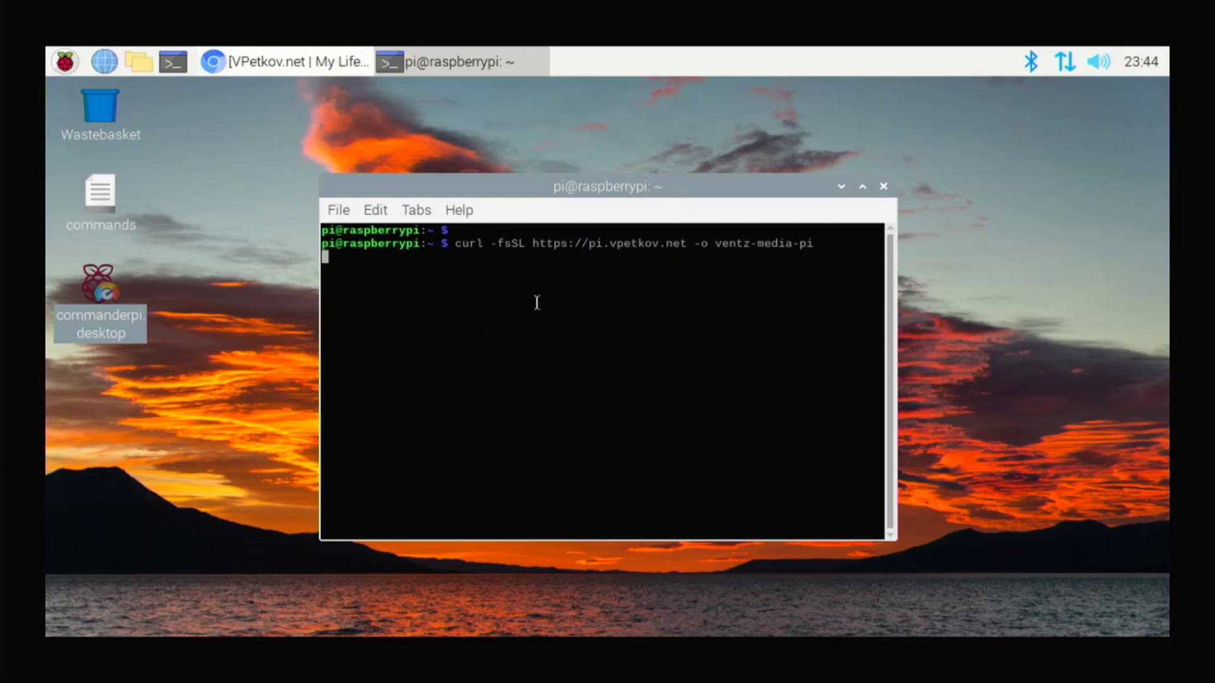
key(Return)
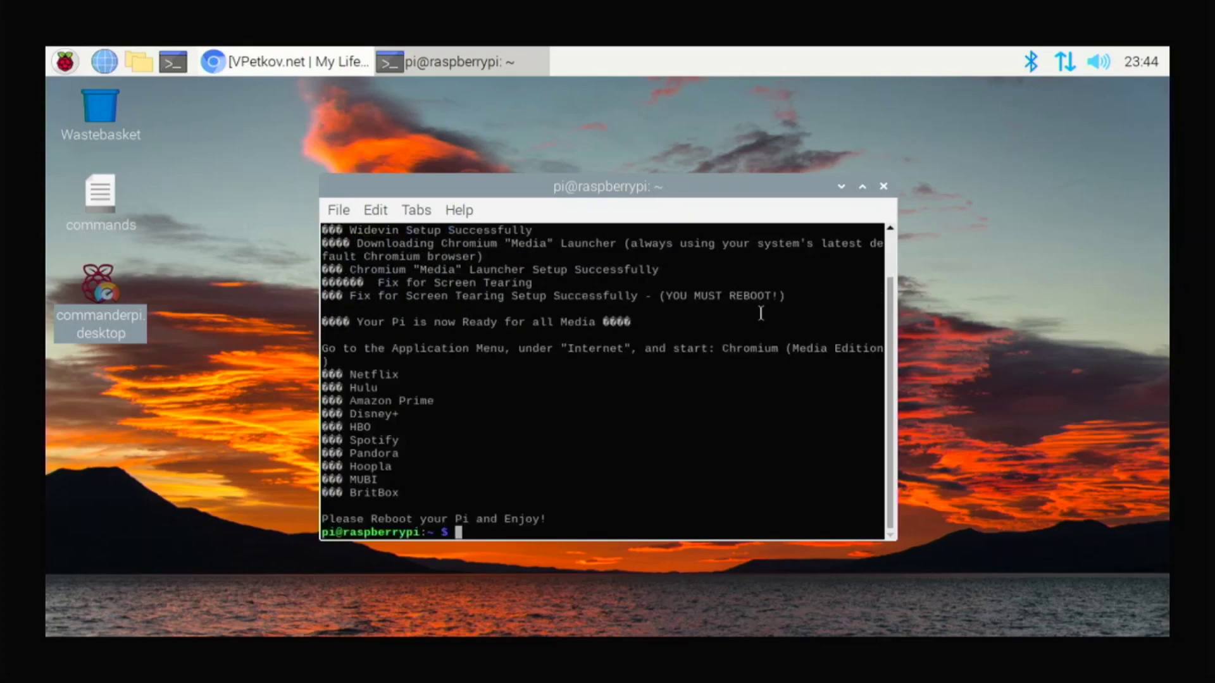
click(884, 187)
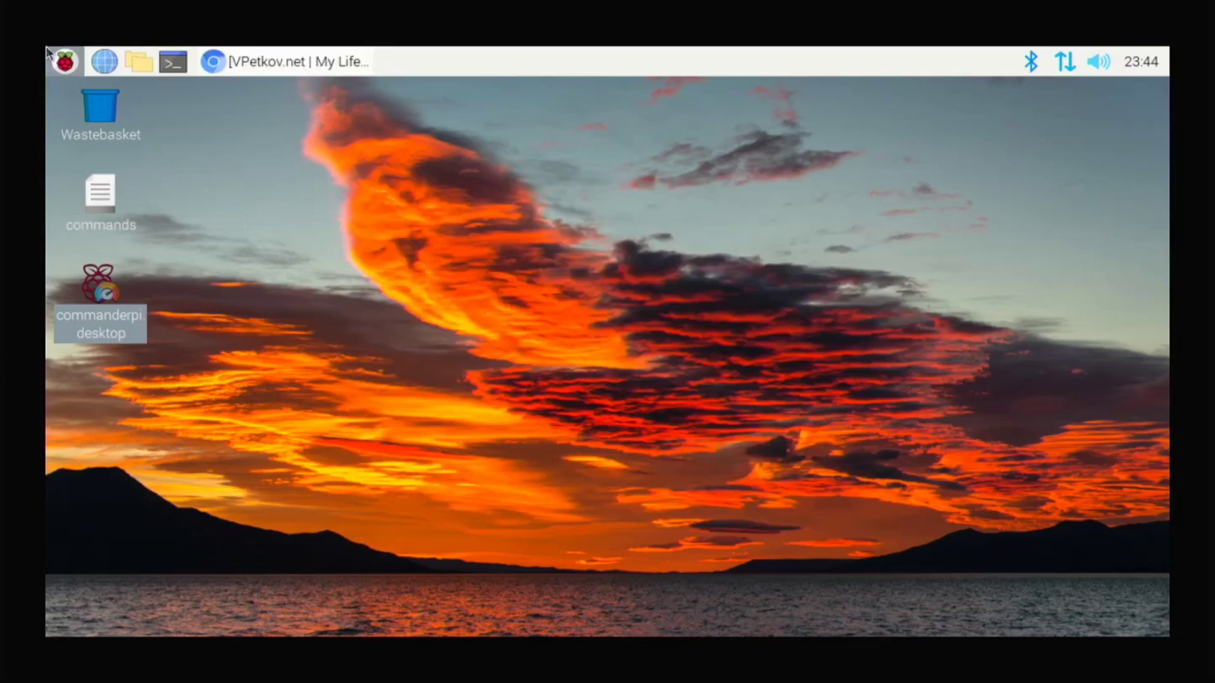
click(65, 61)
mouse_move(113, 145)
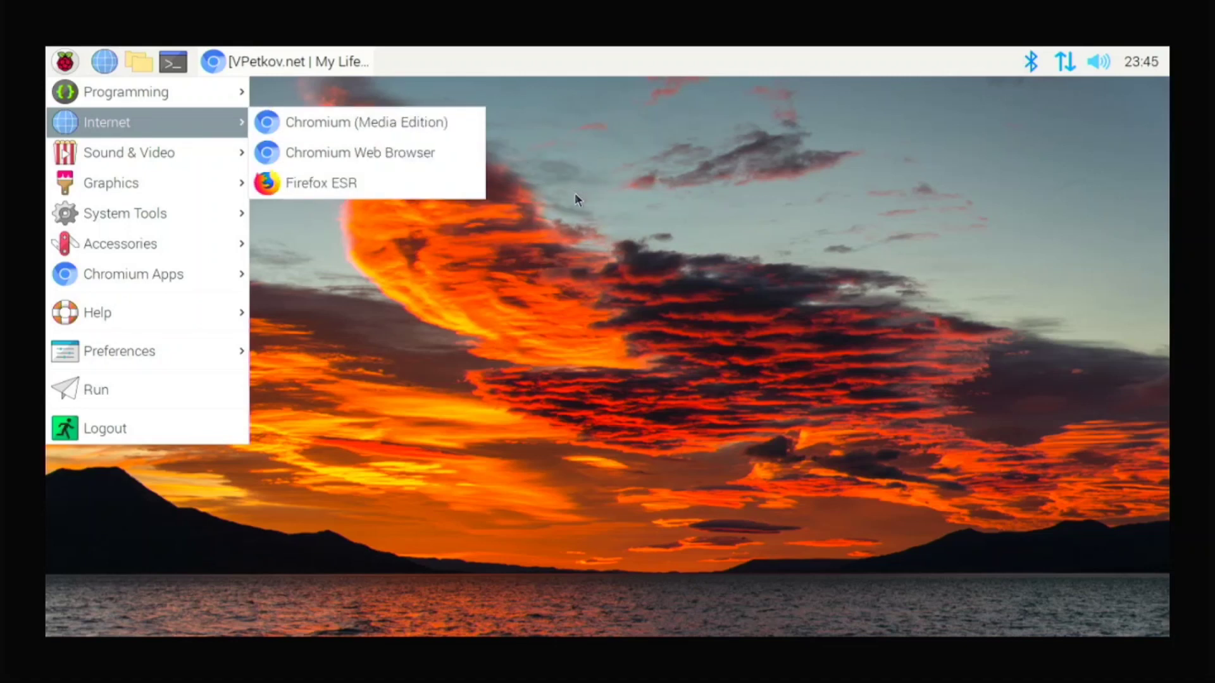
click(627, 199)
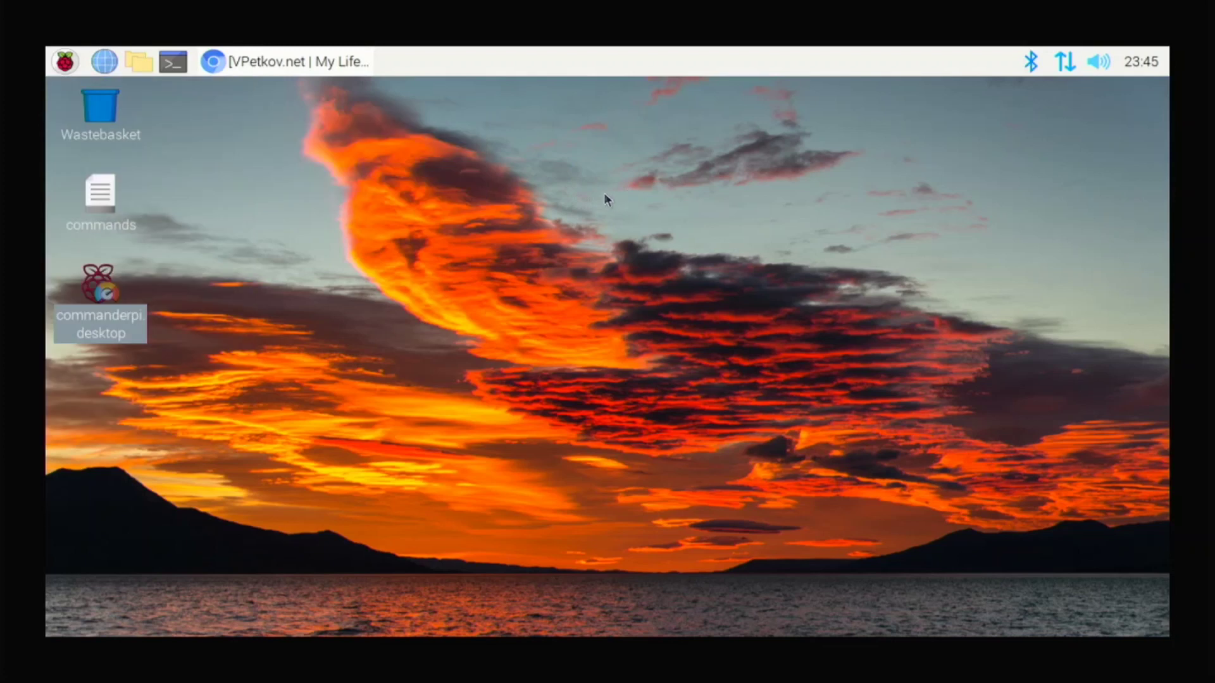